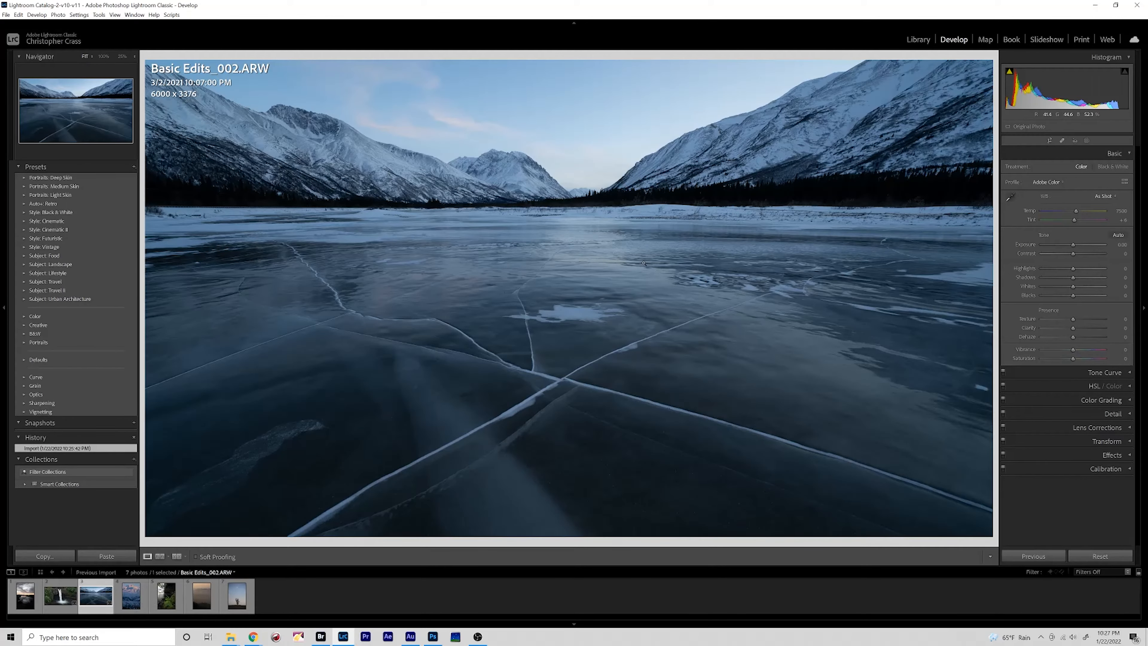
# Browse the photos Basic Edits_003, Basic Edits_004, Basic Edits_006 and Basic Edits_007 one after another.
pyautogui.click(130, 606)
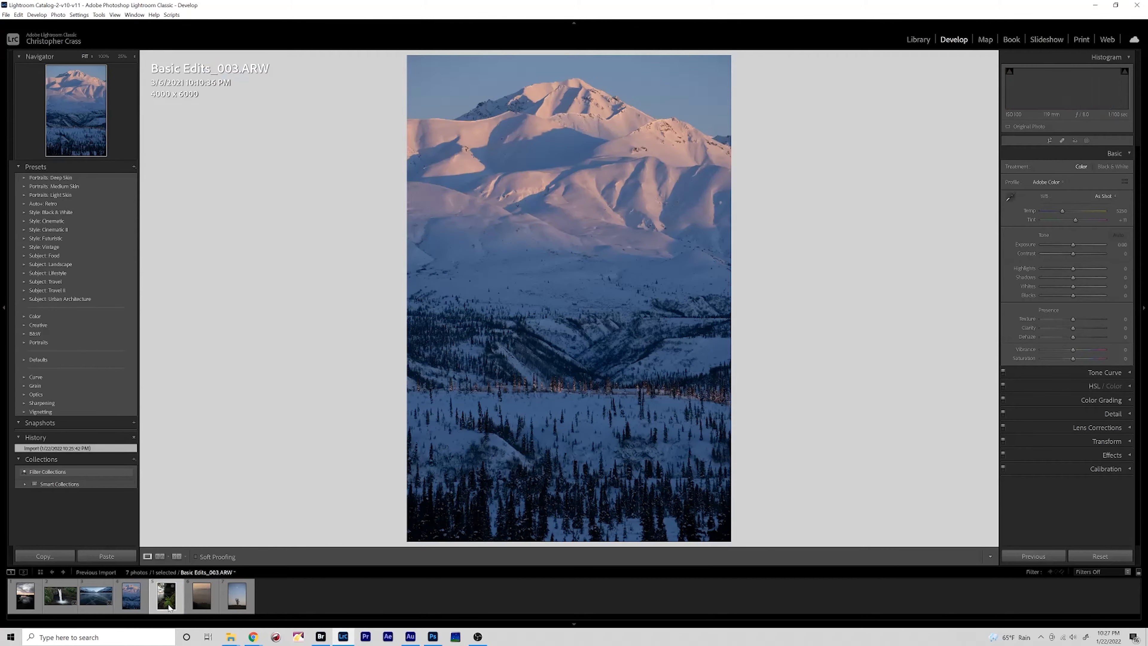
pyautogui.click(168, 604)
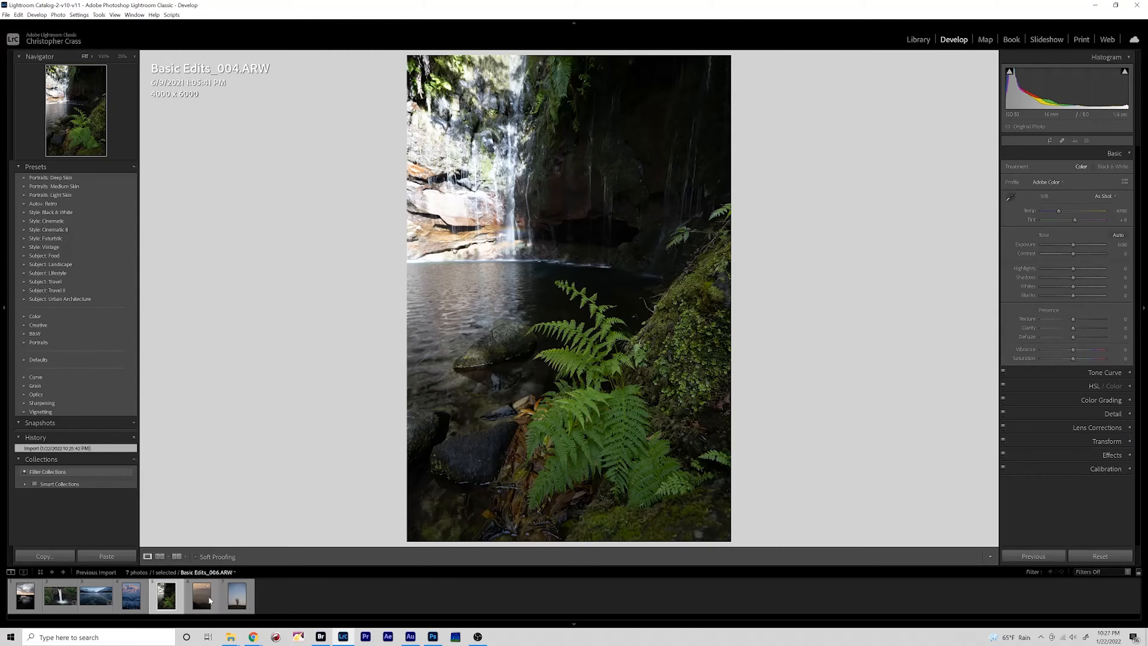
pyautogui.click(207, 596)
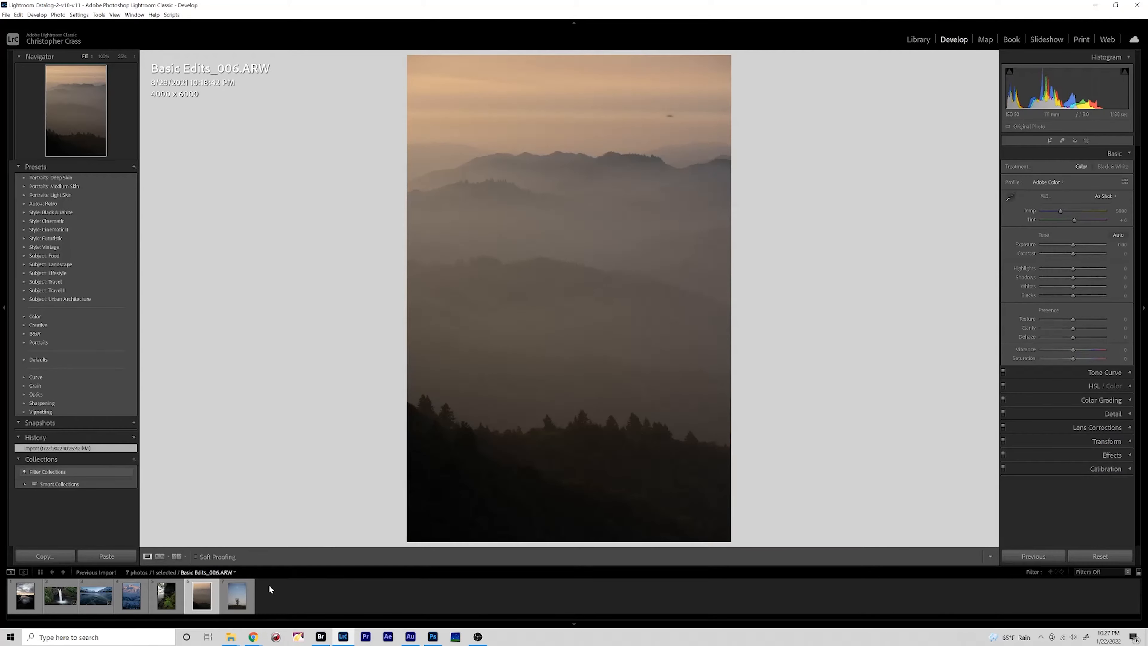
pyautogui.click(240, 598)
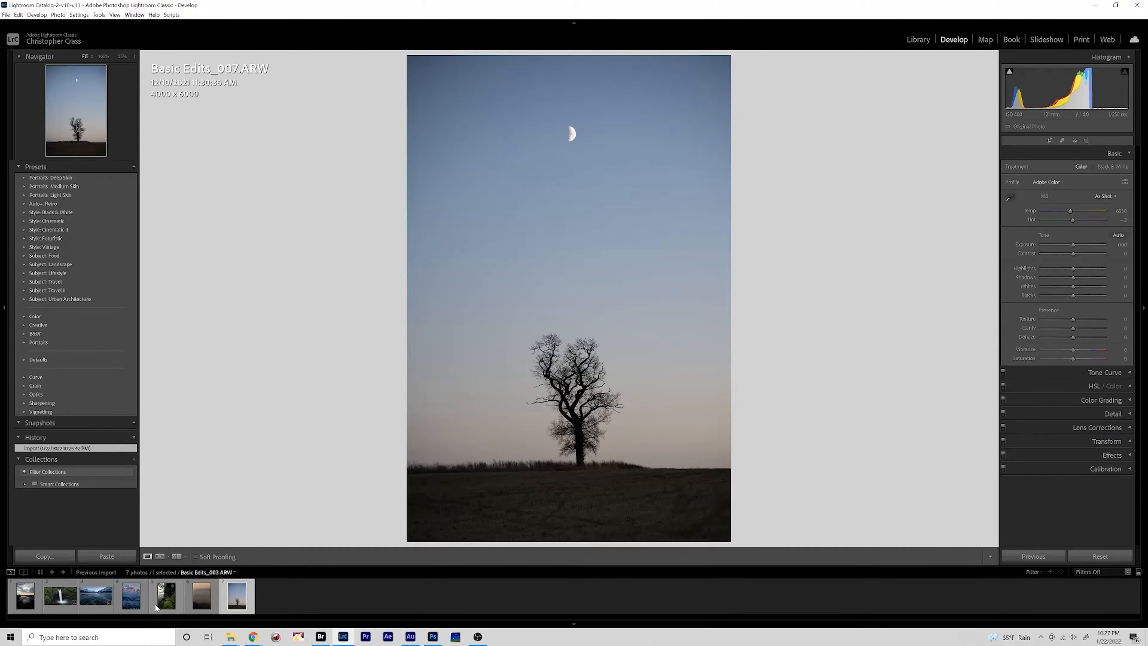
# Enable lens profile corrections and chromatic aberration removal on the photo Basic Edits_001.ARW.
pyautogui.click(31, 608)
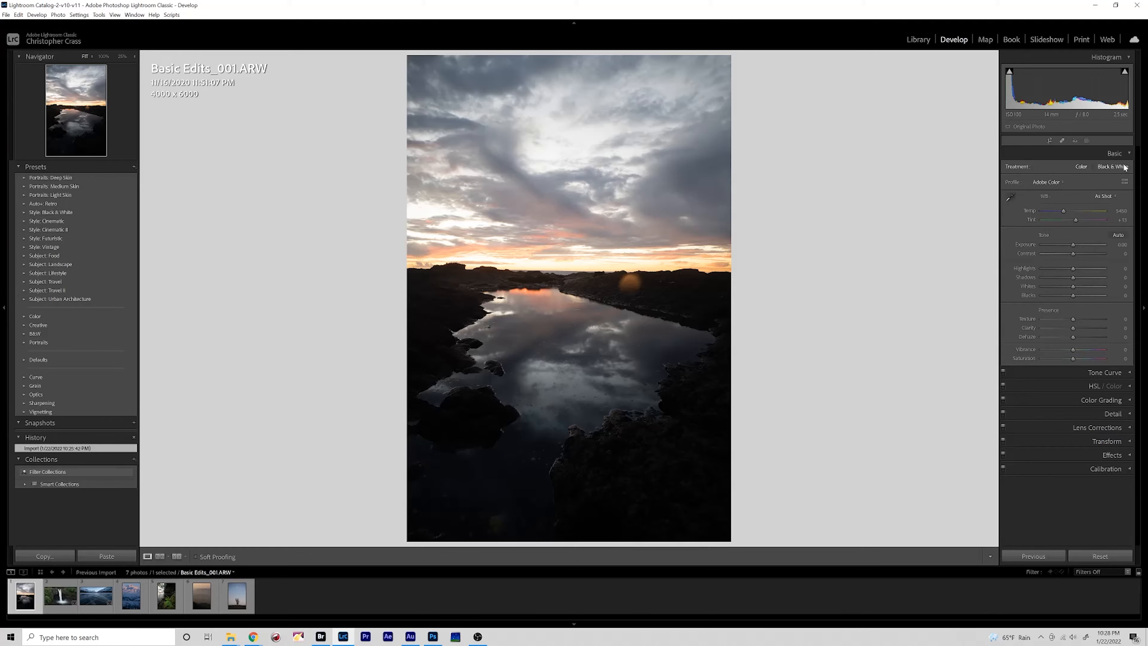
pyautogui.click(1128, 154)
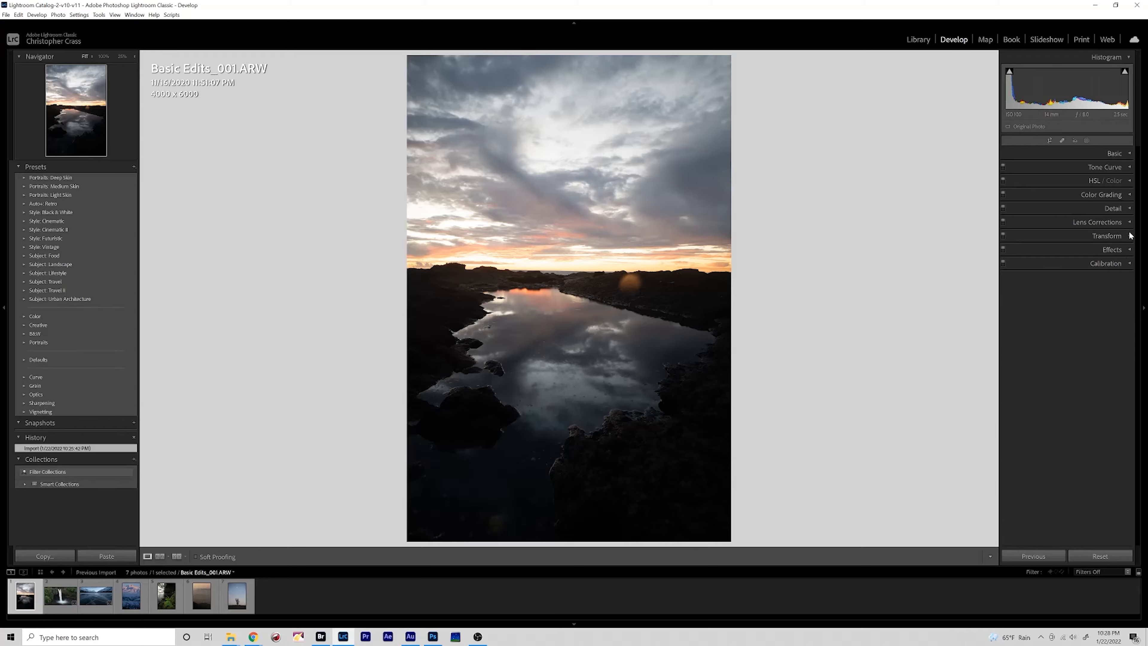
pyautogui.click(1115, 222)
pyautogui.click(1008, 259)
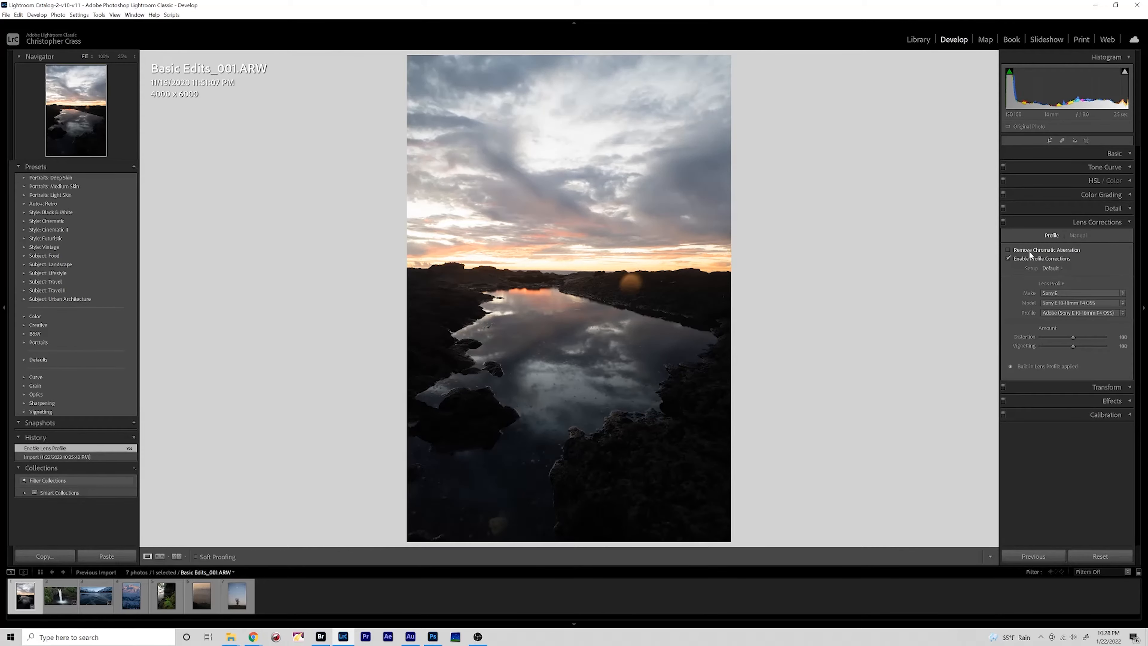
pyautogui.click(1008, 249)
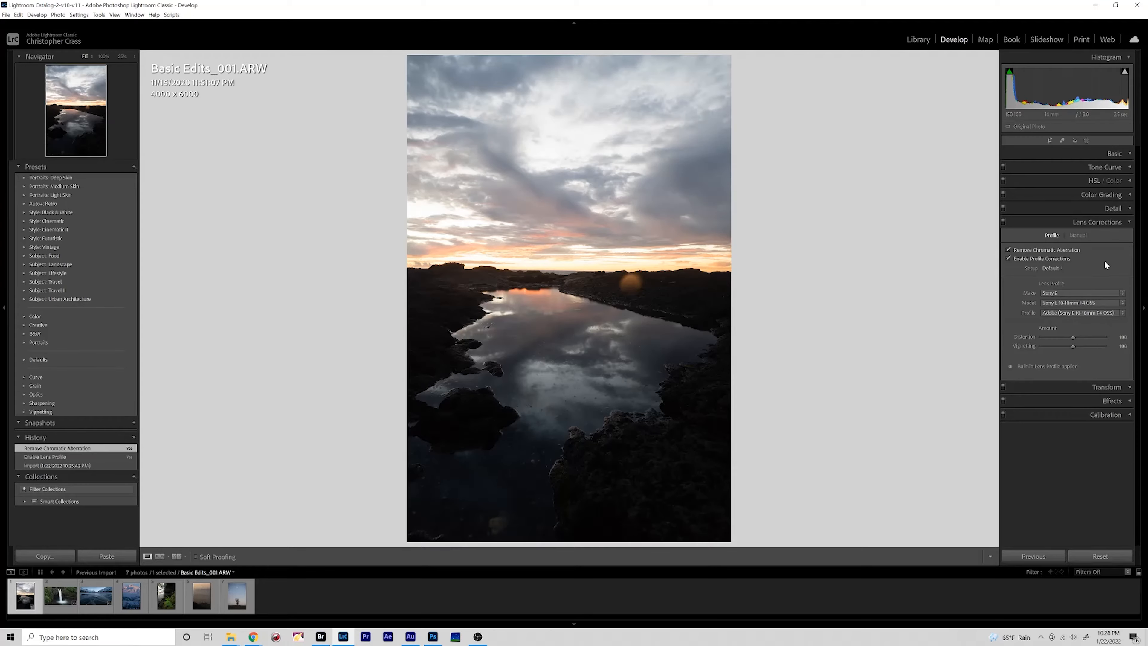
# Compare the photo with and without the lens corrections, leaving the corrections enabled.
pyautogui.click(1002, 221)
pyautogui.click(1003, 221)
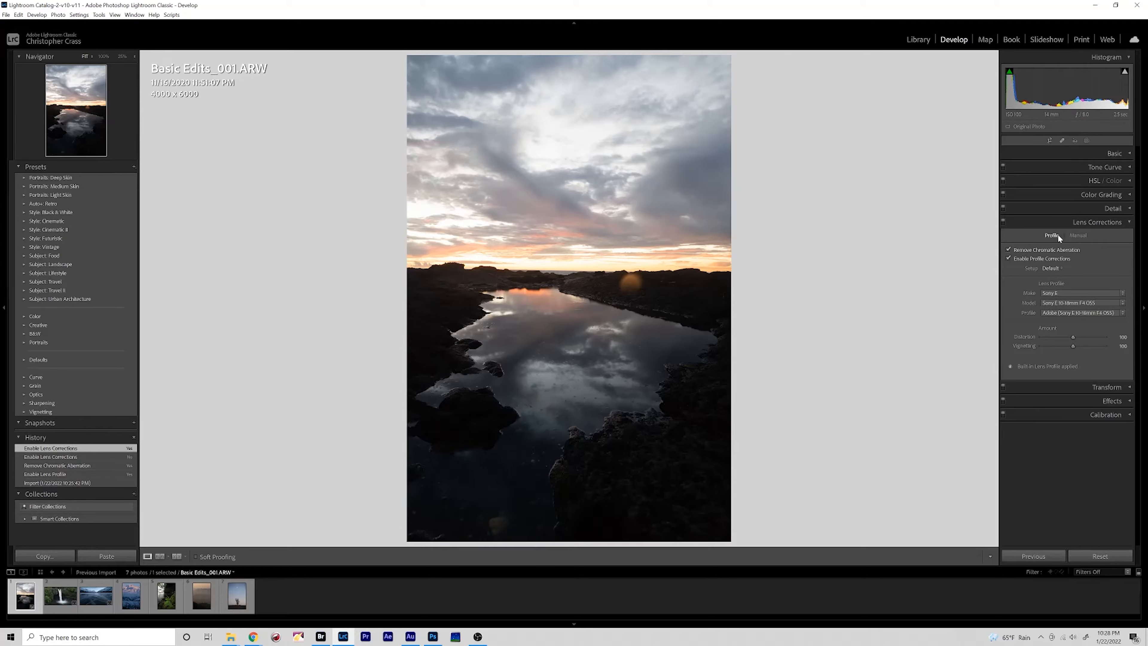
pyautogui.click(1003, 221)
pyautogui.click(1003, 221)
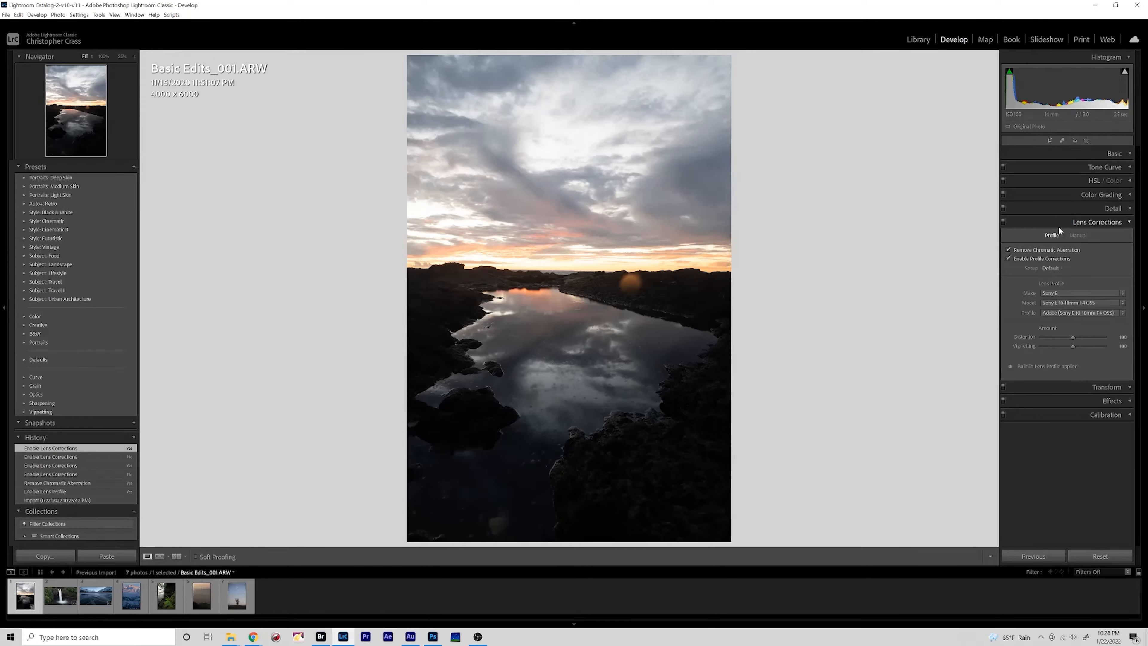
pyautogui.click(1108, 221)
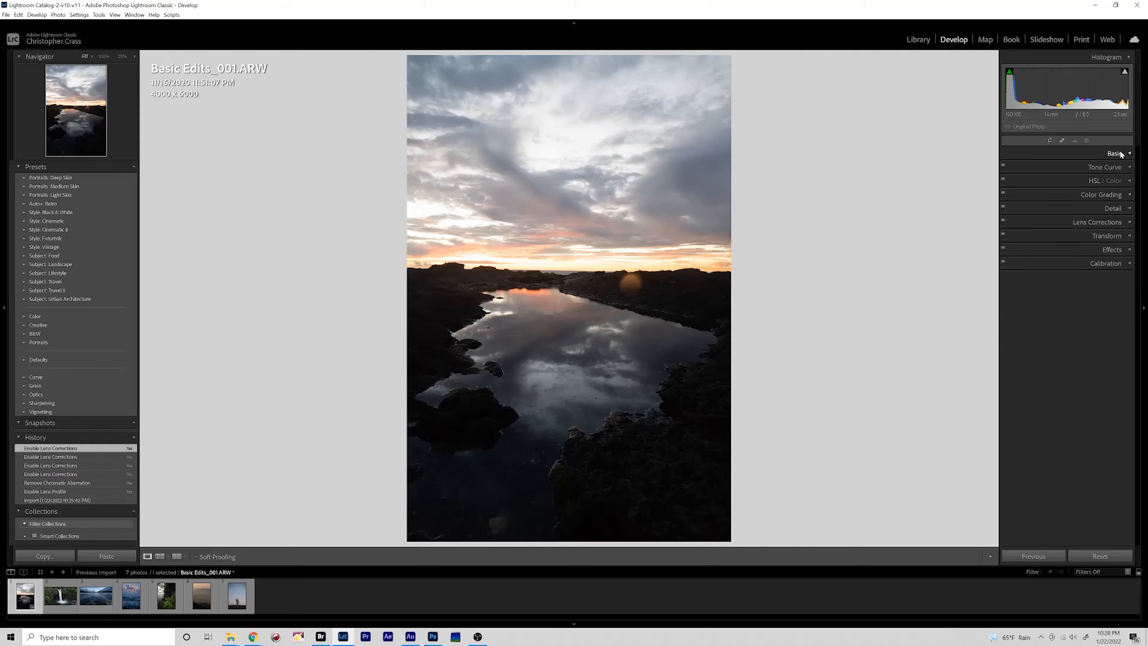
# Try the Adobe Landscape profile on the photo twice, switching back to Adobe Color each time to compare.
pyautogui.click(1114, 153)
pyautogui.click(1042, 184)
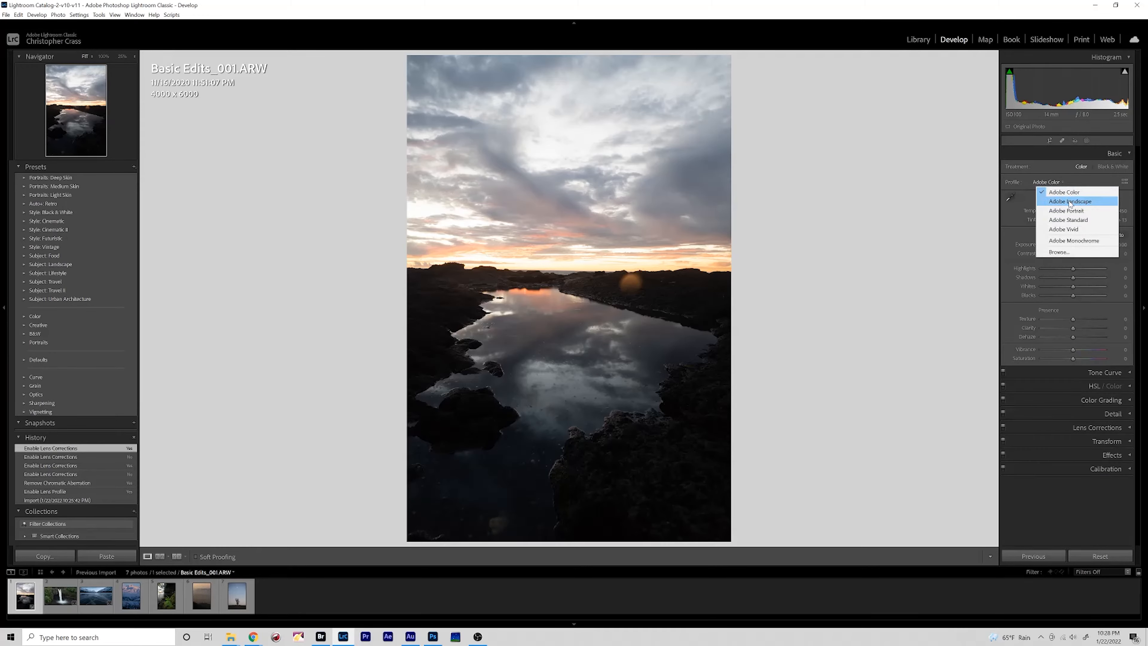
pyautogui.click(1067, 200)
pyautogui.click(1055, 180)
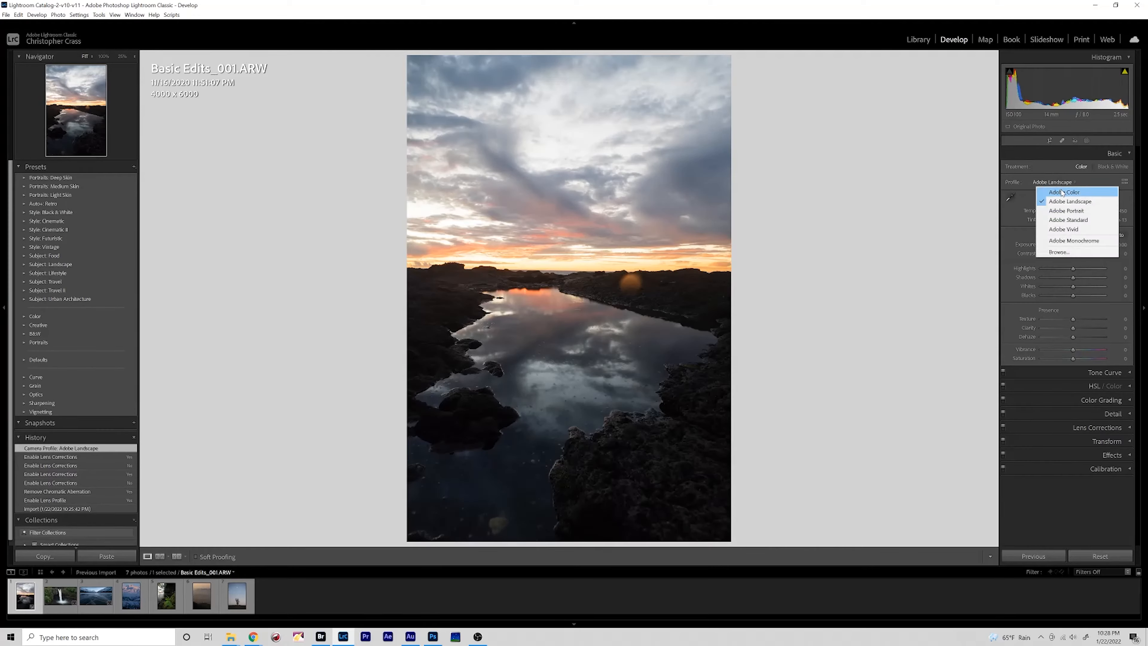
pyautogui.click(1062, 189)
pyautogui.click(1059, 183)
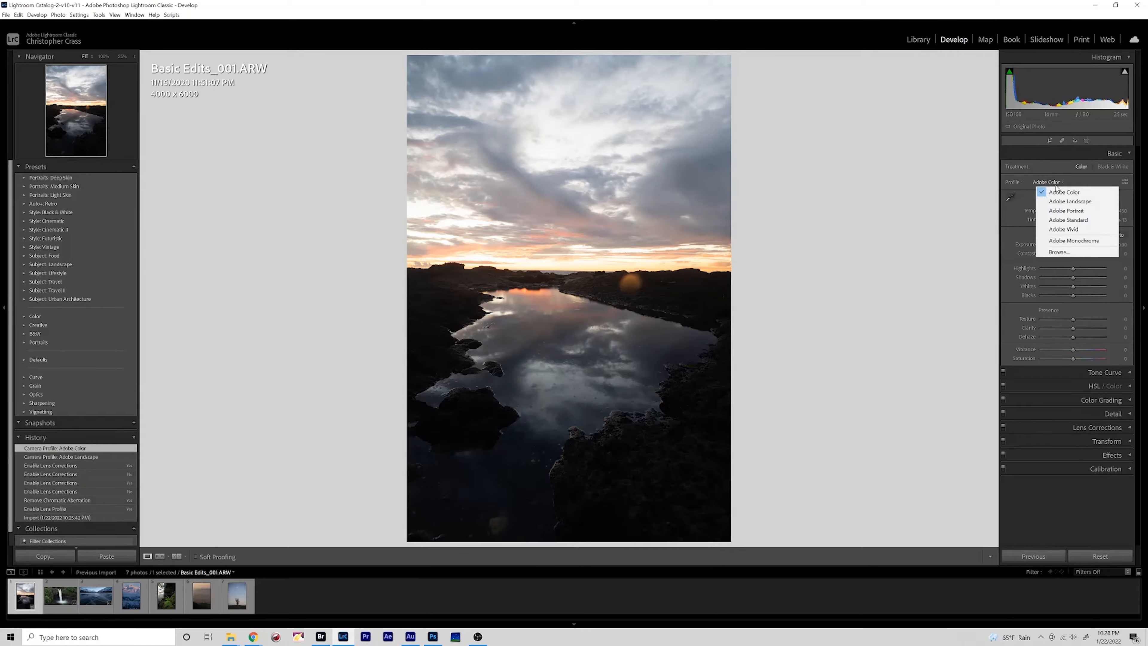
pyautogui.click(1065, 200)
pyautogui.click(1054, 182)
pyautogui.click(1063, 190)
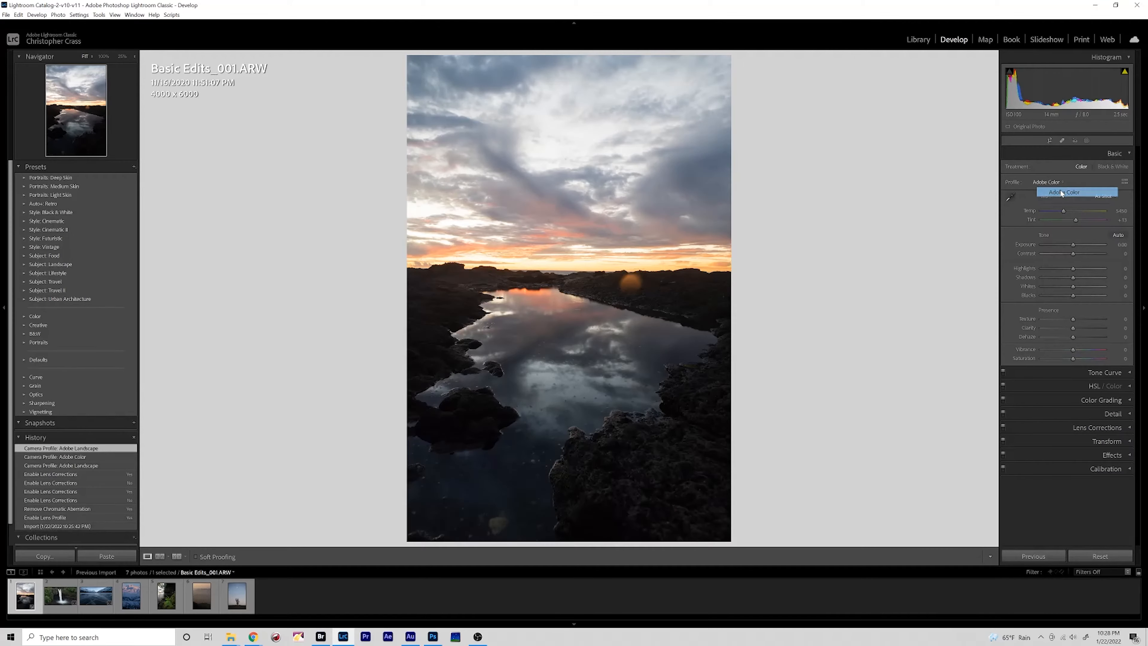
# Try the Adobe Portrait, Adobe Standard and Adobe Vivid profiles on the photo.
pyautogui.click(1055, 183)
pyautogui.click(1068, 211)
pyautogui.click(1053, 182)
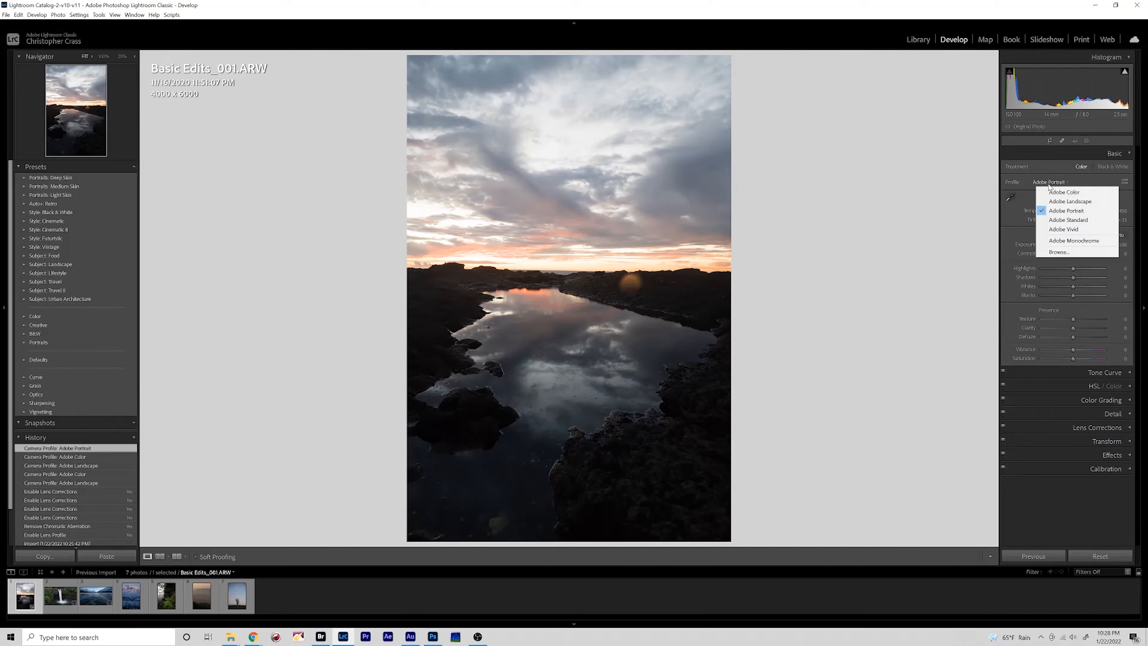
pyautogui.click(1063, 220)
pyautogui.click(1053, 183)
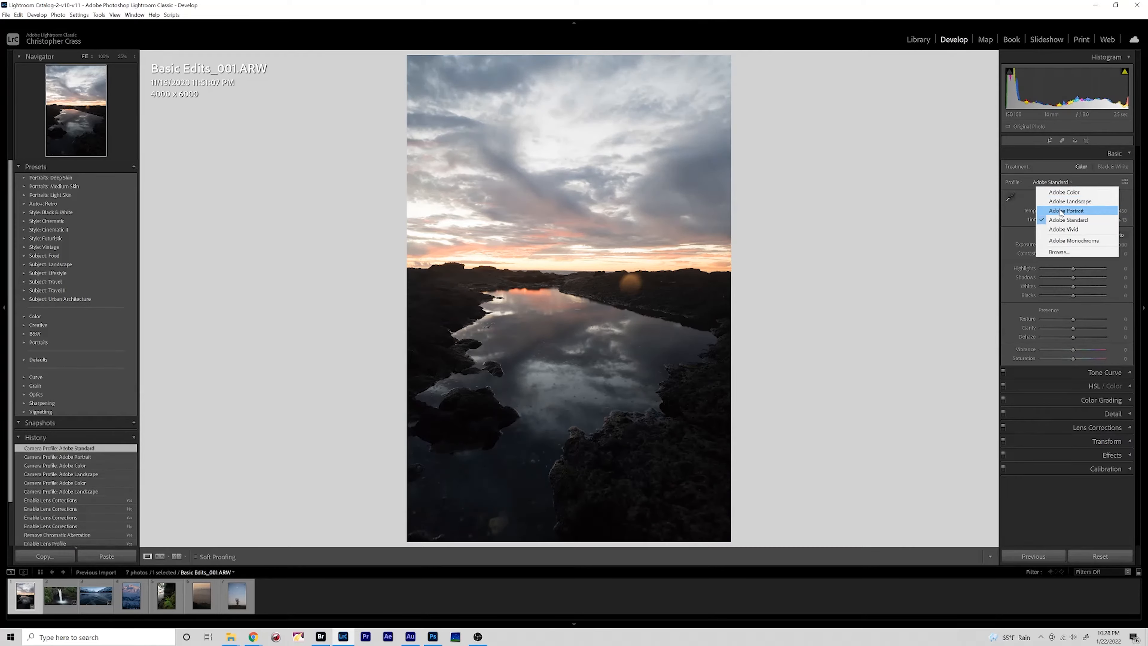
pyautogui.click(1065, 229)
# Compare Adobe Landscape with Adobe Color once more and apply the Adobe Landscape profile to the photo.
pyautogui.click(1047, 182)
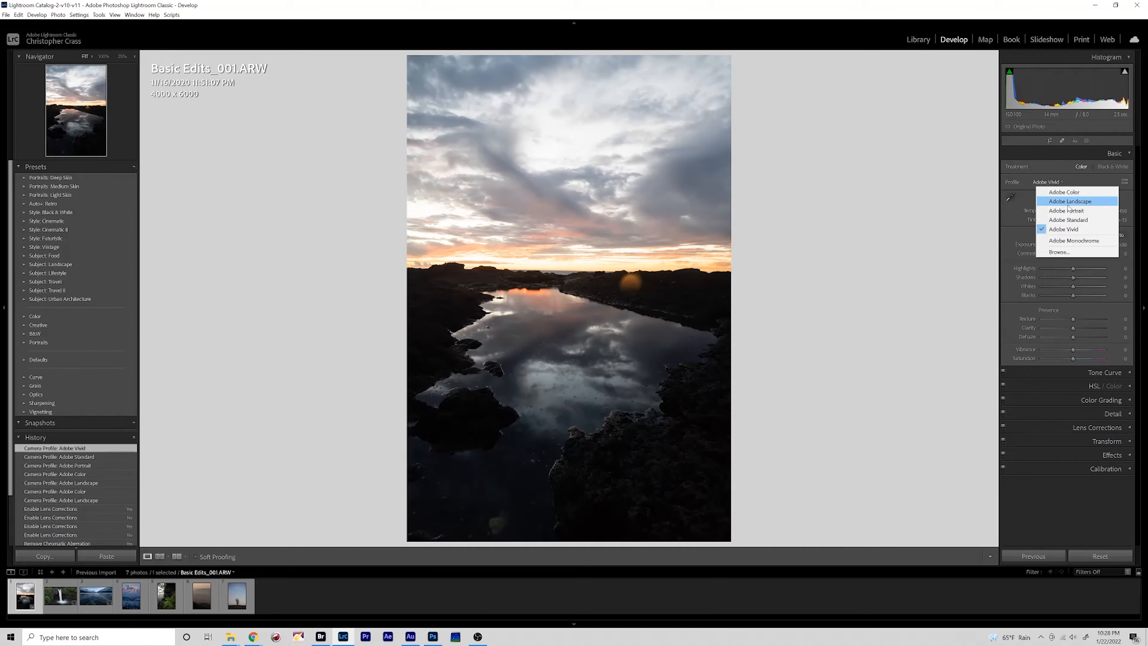
pyautogui.click(1065, 200)
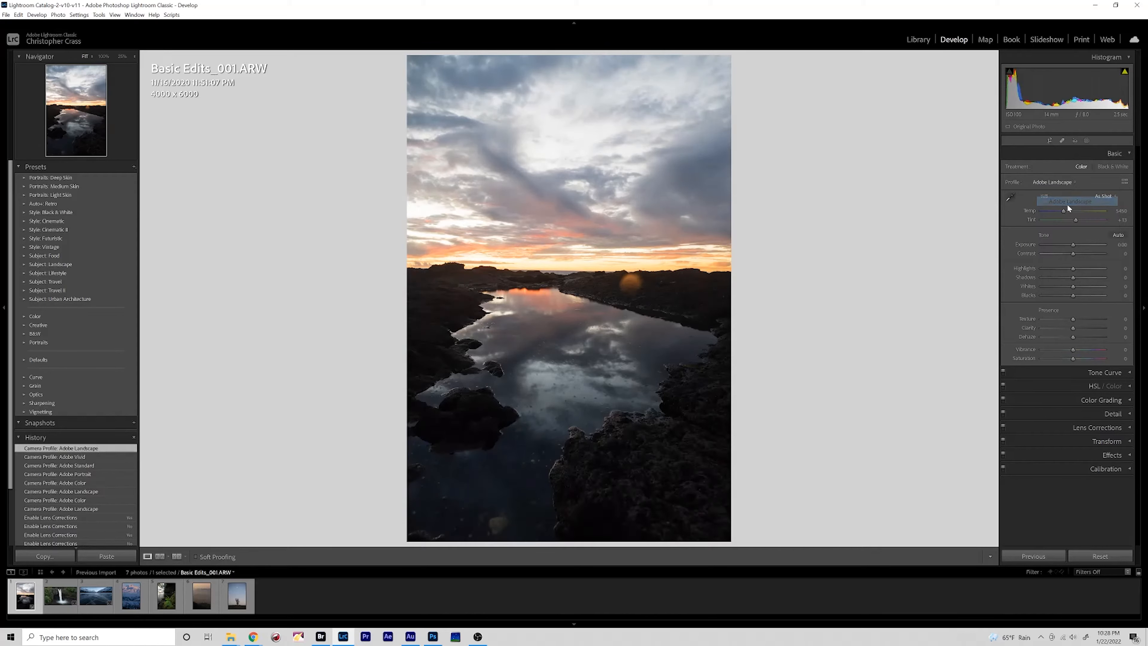
pyautogui.click(1053, 182)
pyautogui.click(1053, 192)
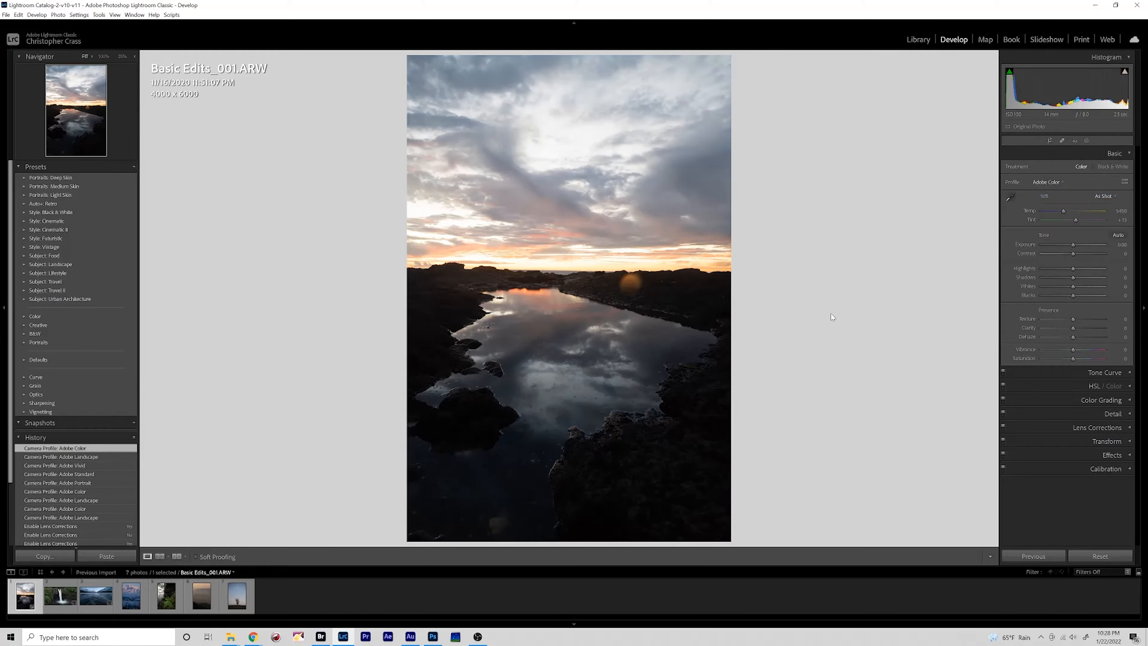
pyautogui.click(1052, 183)
pyautogui.click(1057, 201)
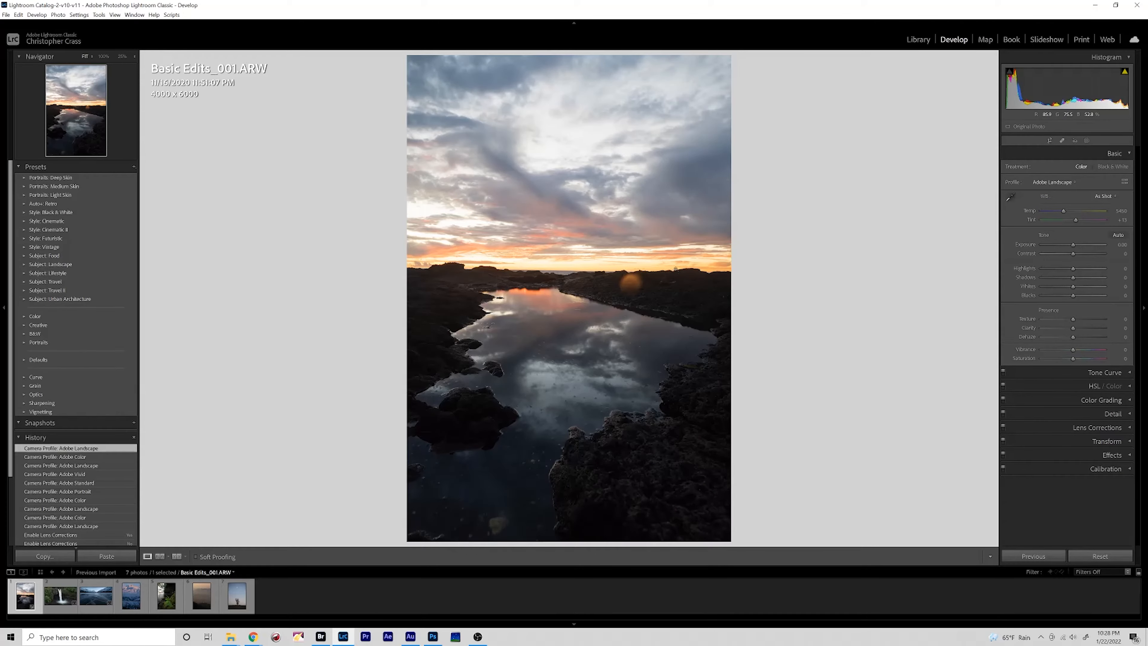
pyautogui.click(633, 281)
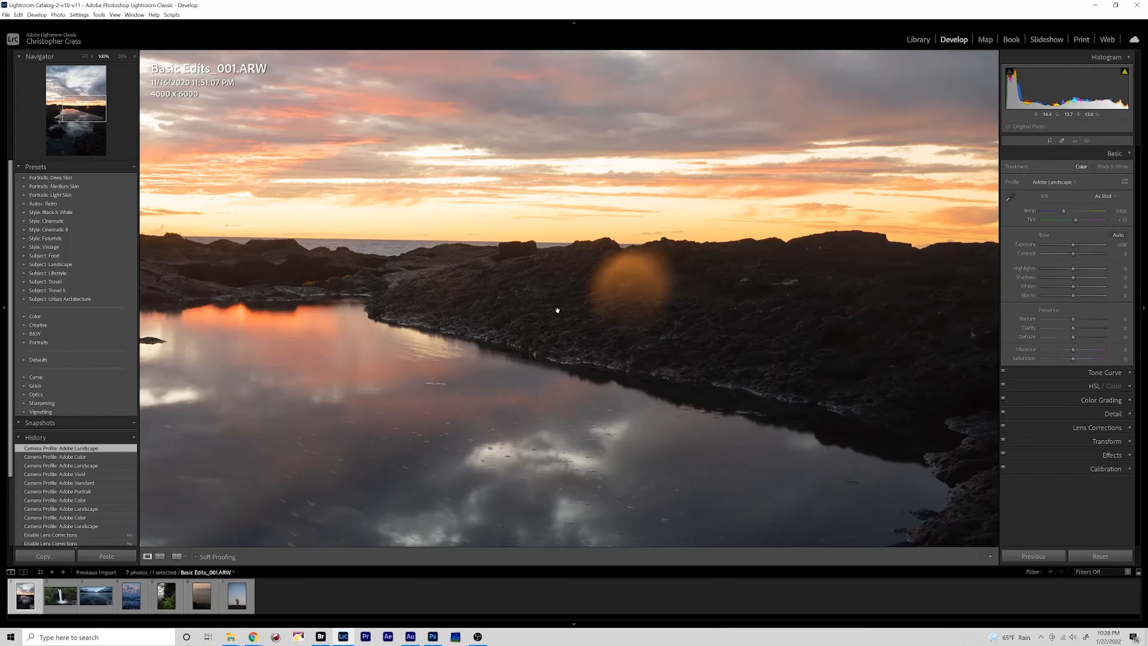
pyautogui.click(568, 320)
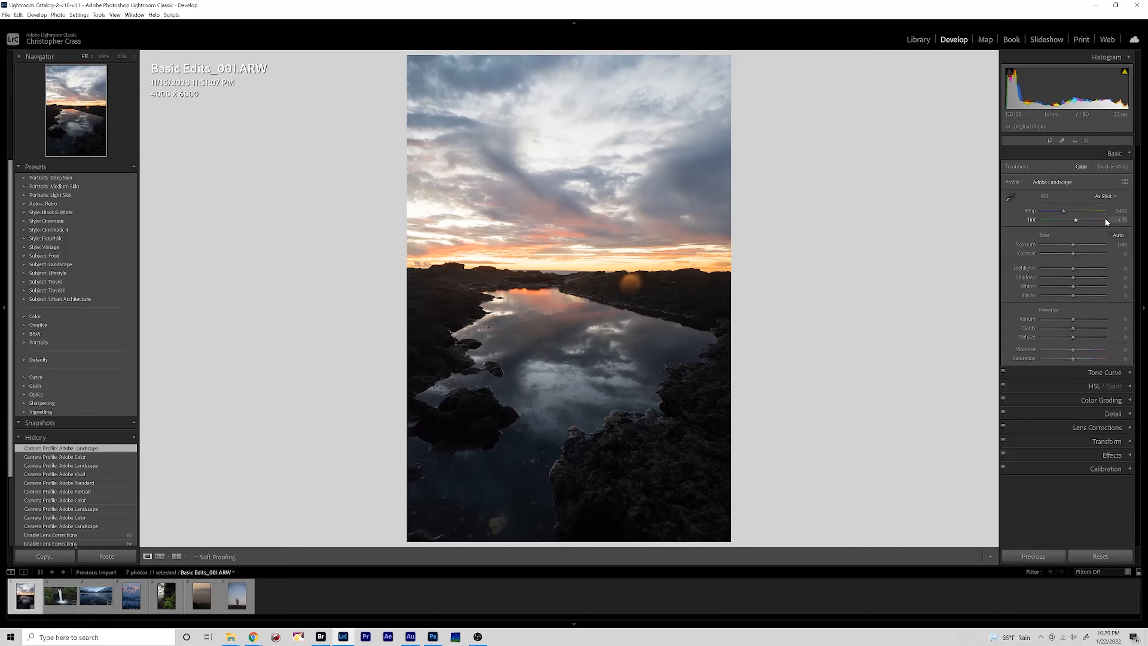
# Try the Auto white balance on the photo and return it to As Shot.
pyautogui.click(1104, 197)
pyautogui.click(1077, 214)
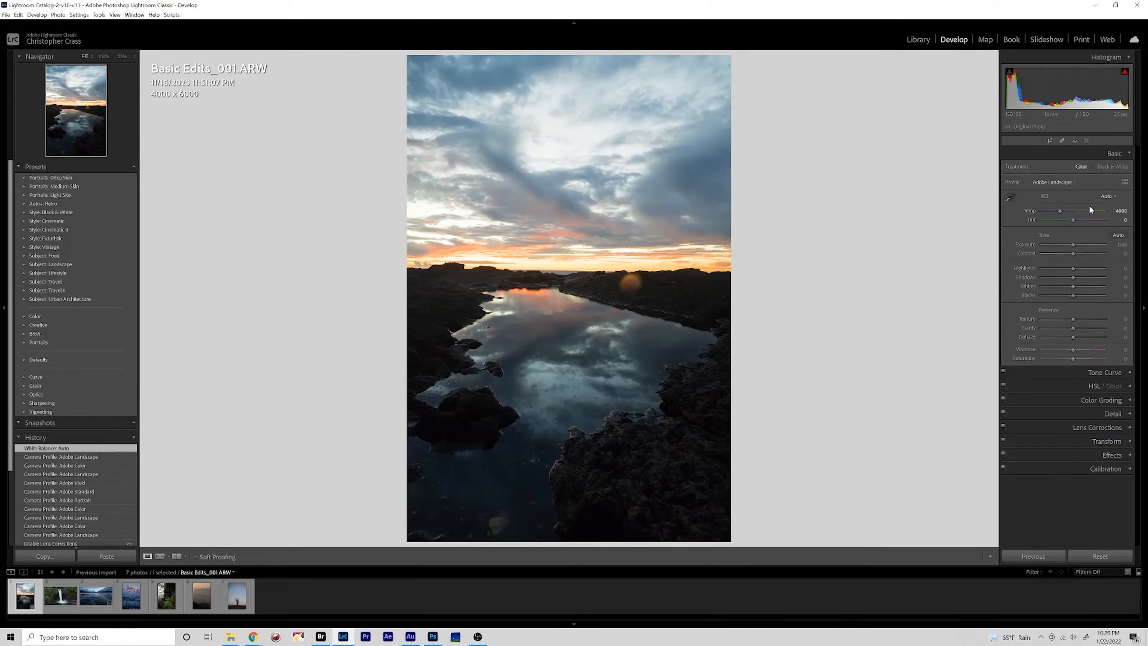
pyautogui.click(1107, 197)
pyautogui.click(1079, 206)
# Try a custom white balance sampled from the clouds in the photo's upper right and return to As Shot.
pyautogui.click(1011, 197)
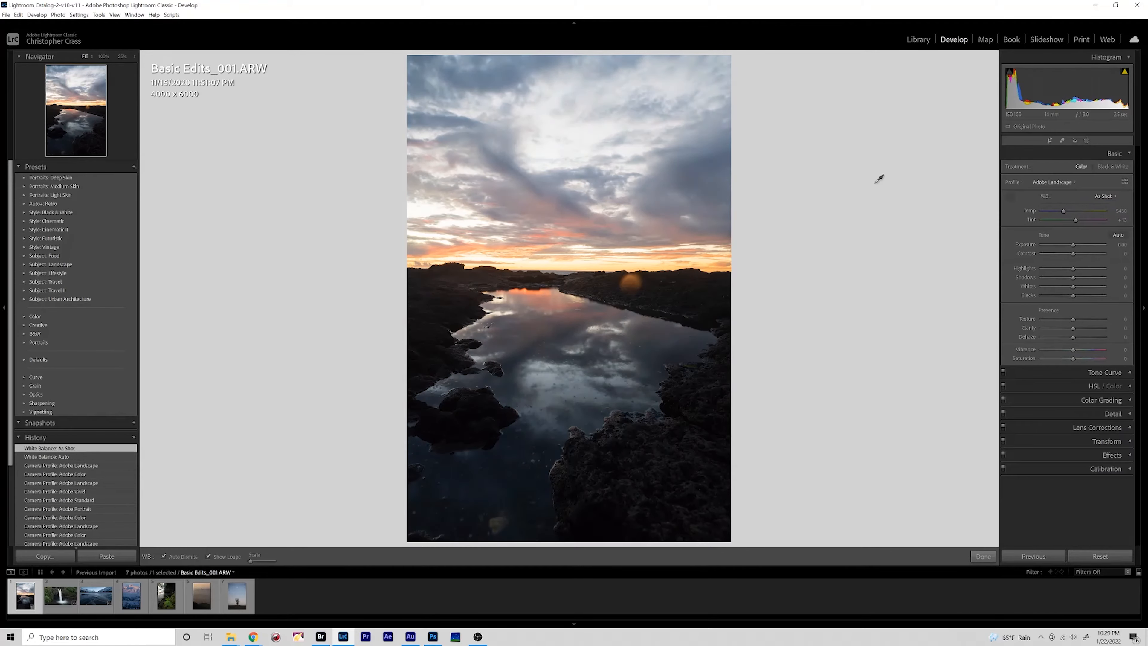
pyautogui.click(692, 143)
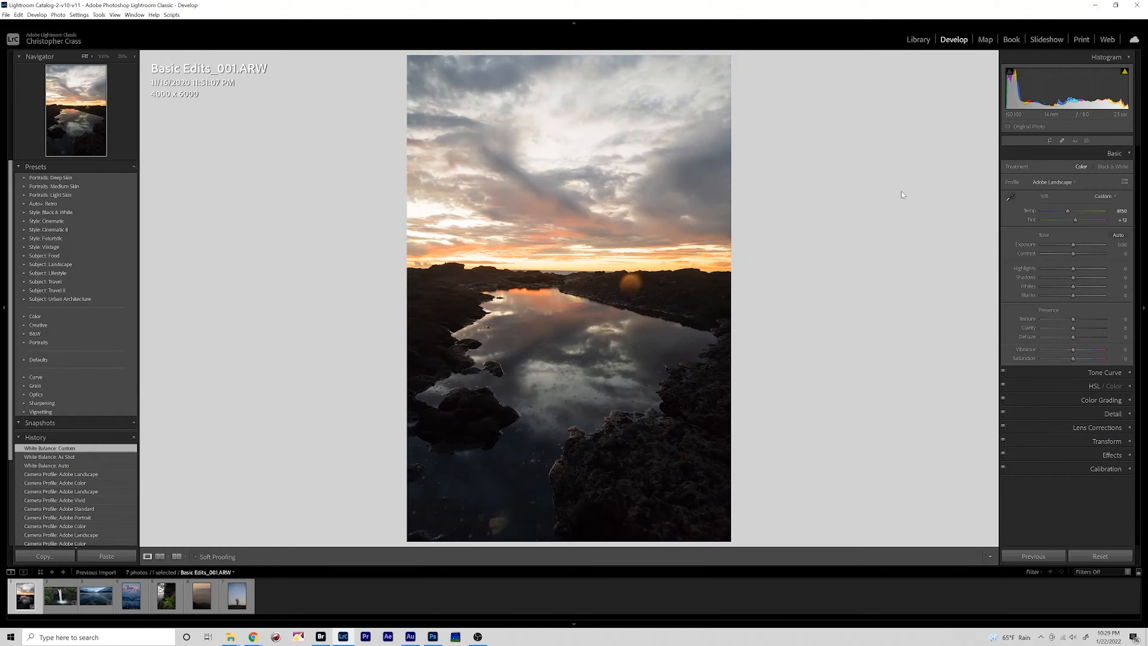
pyautogui.click(1106, 196)
pyautogui.click(1089, 205)
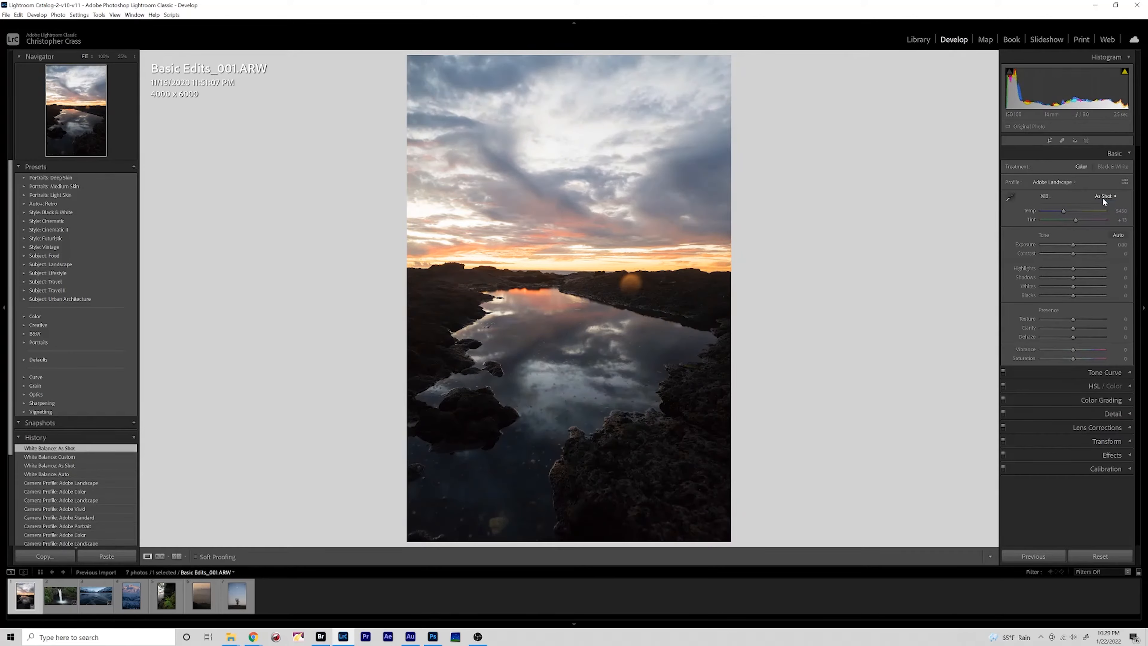
# Try the Daylight, Cloudy and Shade white balance presets on the photo.
pyautogui.click(1104, 196)
pyautogui.click(1081, 225)
pyautogui.click(1106, 198)
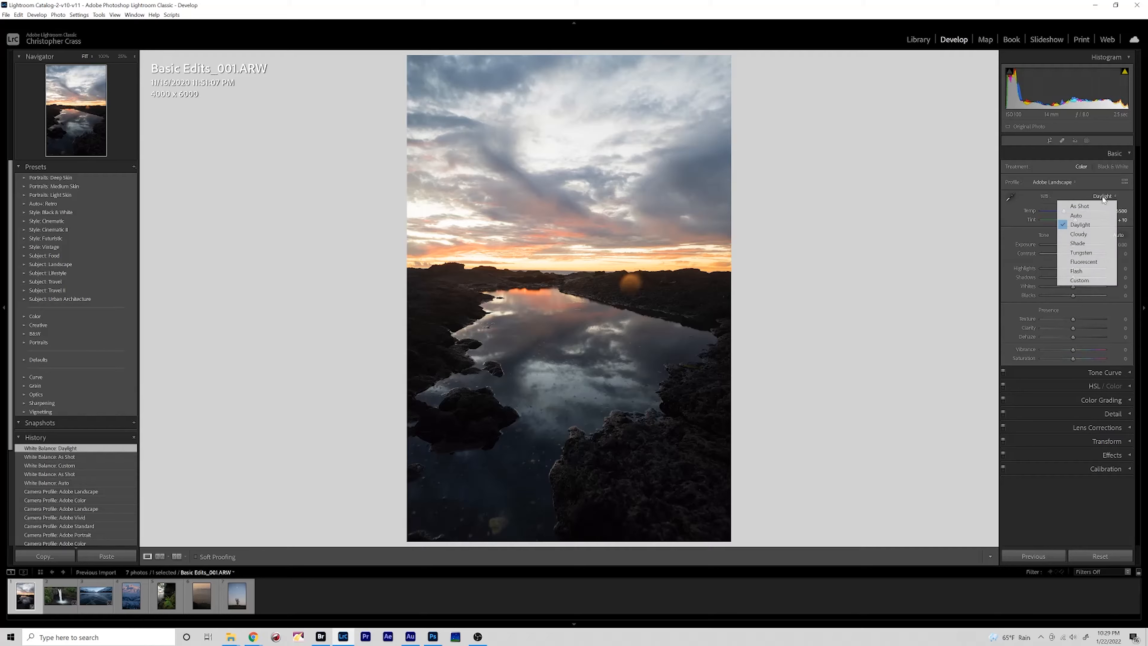
pyautogui.click(1090, 236)
pyautogui.click(1108, 197)
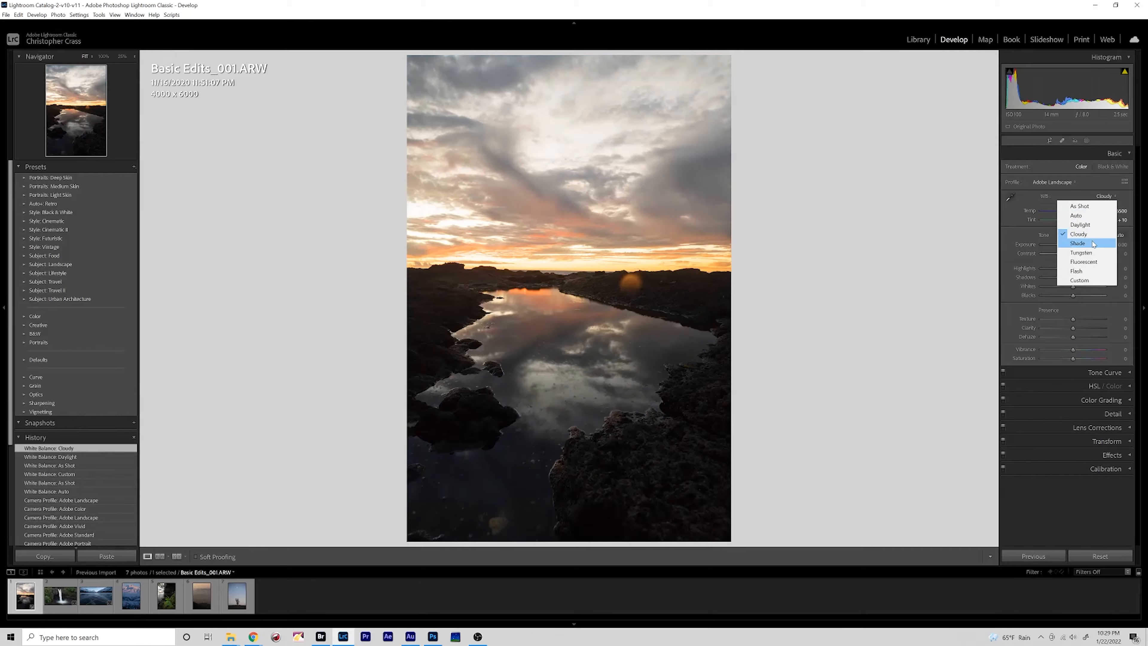
pyautogui.click(1091, 241)
# Try the Tungsten, Fluorescent and Flash white balance presets and return the white balance to As Shot.
pyautogui.click(1104, 197)
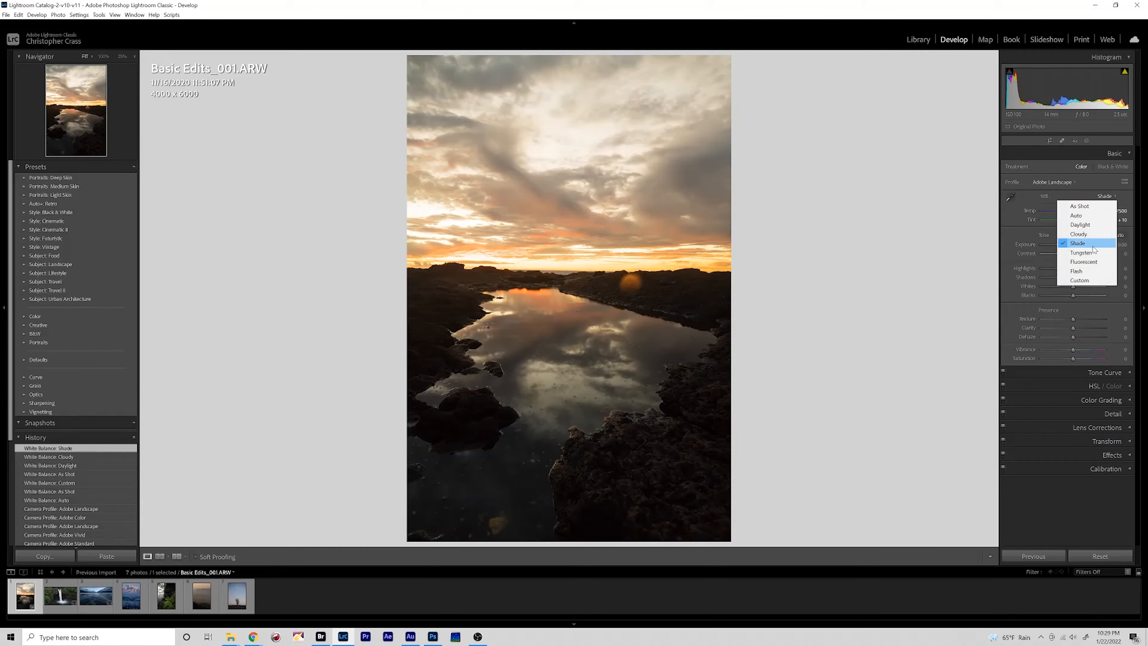
pyautogui.click(1089, 250)
pyautogui.click(1105, 197)
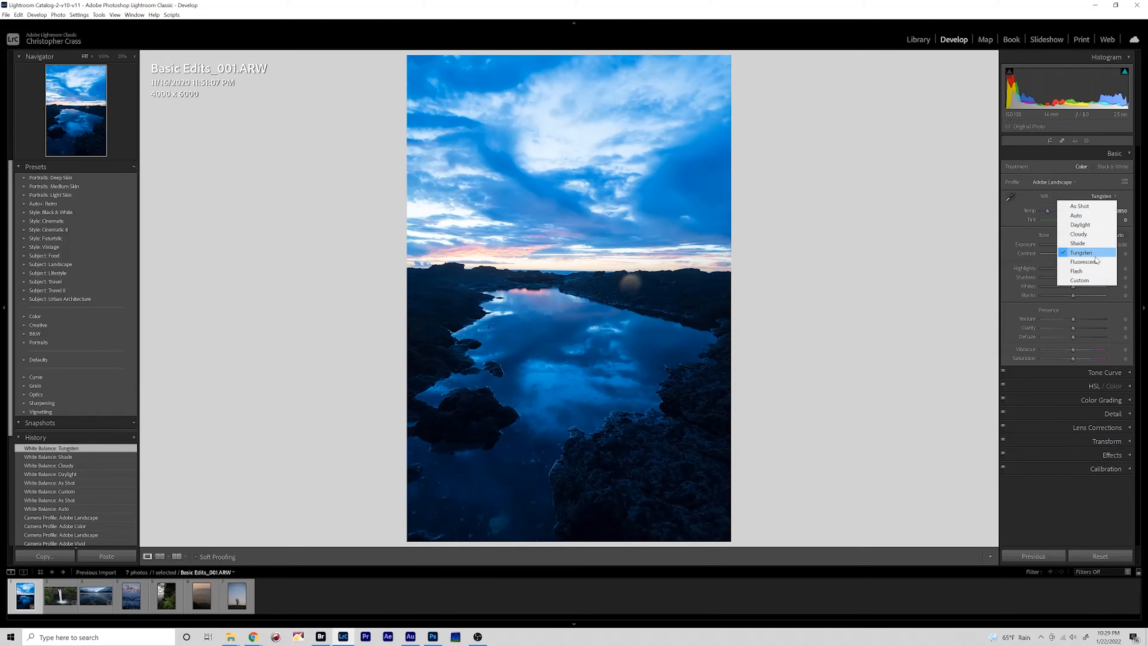
pyautogui.click(1084, 261)
pyautogui.click(1100, 199)
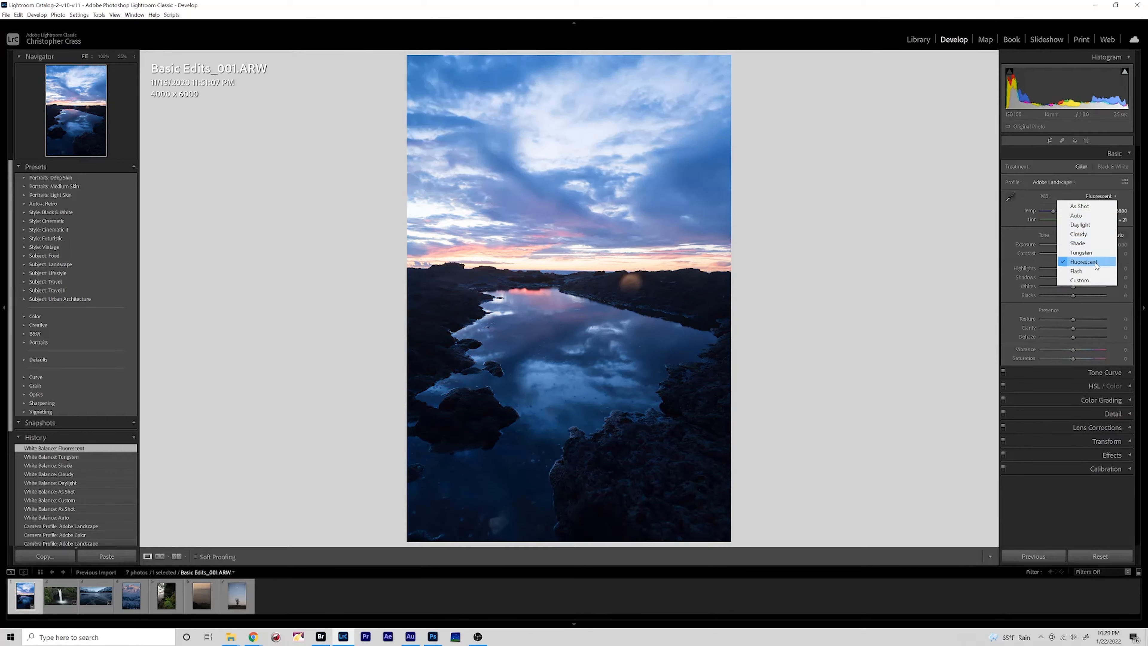
pyautogui.click(1080, 271)
pyautogui.click(1103, 195)
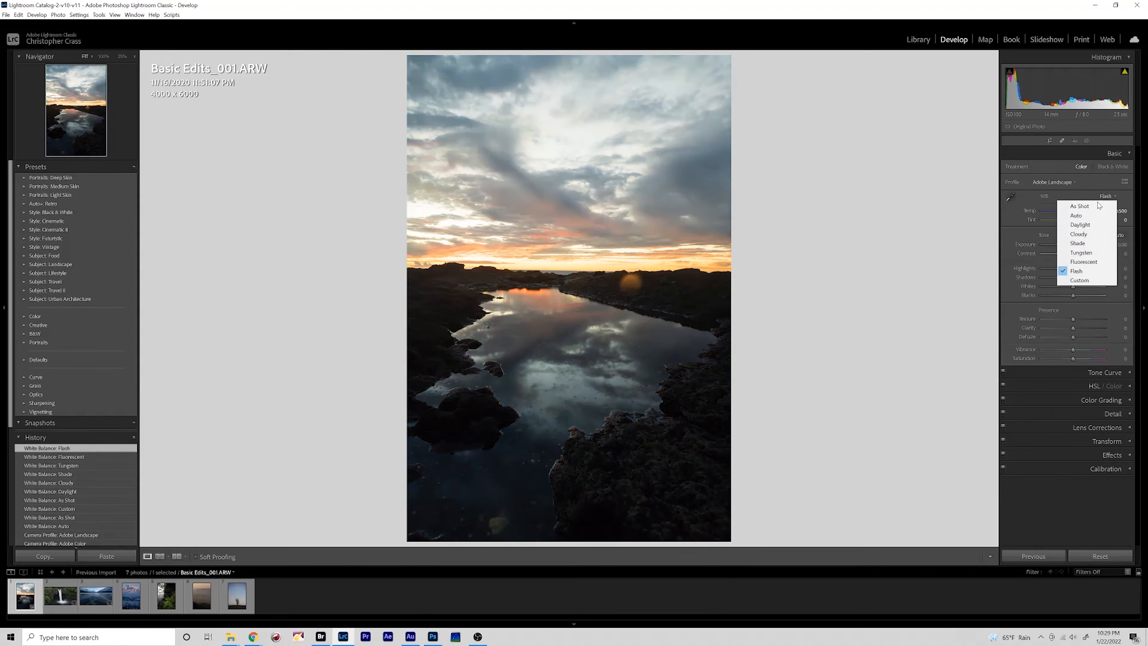
pyautogui.click(1098, 203)
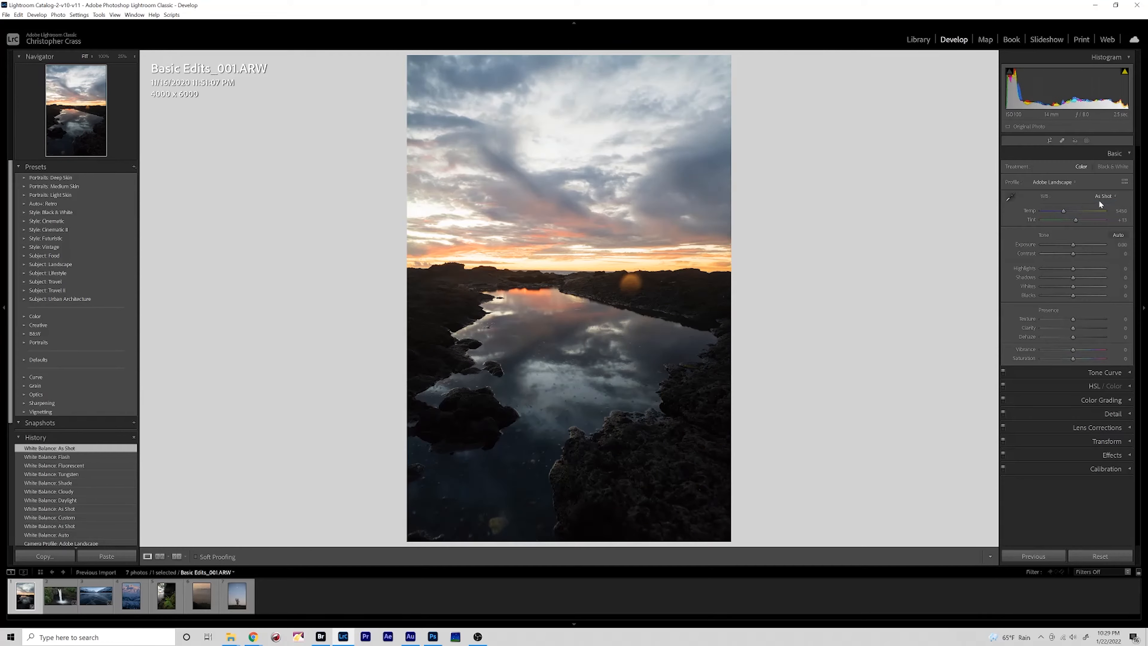
# Set a custom white balance by sampling the clouds in the photo's upper right, with Tint at +20.
pyautogui.click(1010, 198)
pyautogui.click(702, 141)
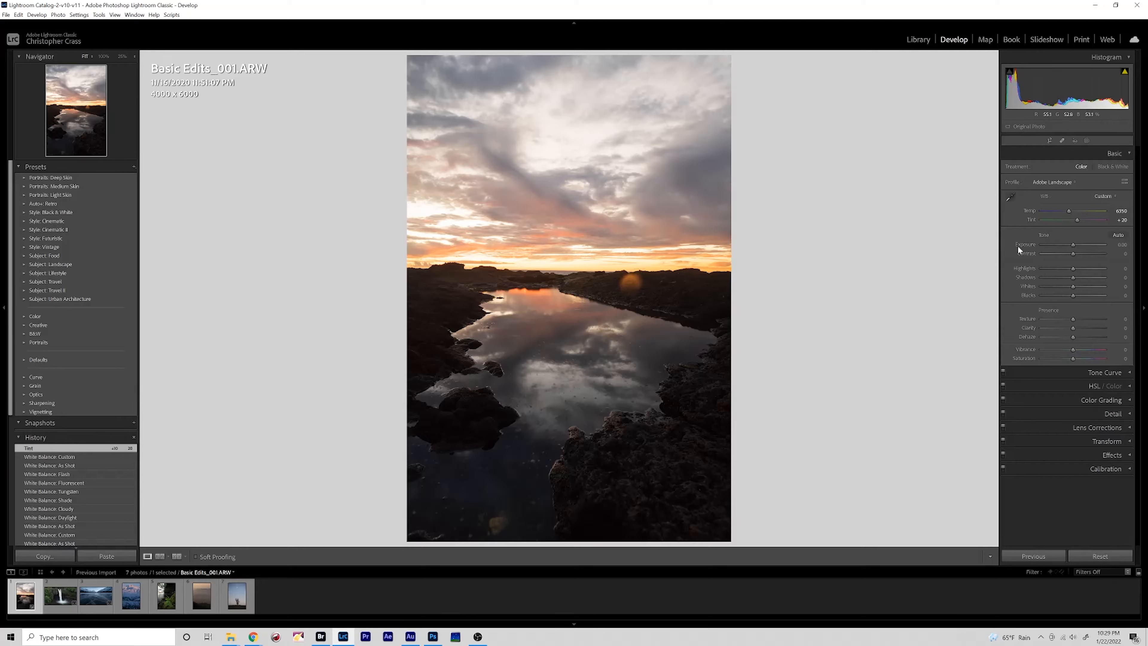
# Try Highlights at -100 and Shadows at +100, and inspect the foreground rocks up close.
pyautogui.moveTo(1062, 268); pyautogui.dragTo(1020, 268)
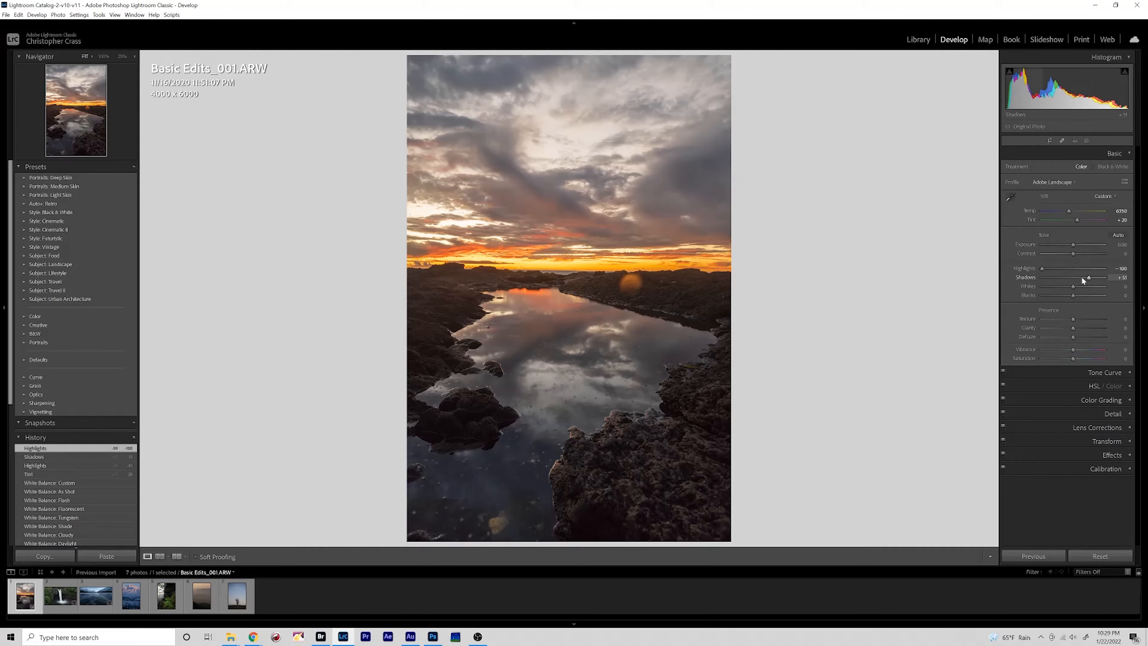
pyautogui.moveTo(1087, 278); pyautogui.dragTo(1108, 277)
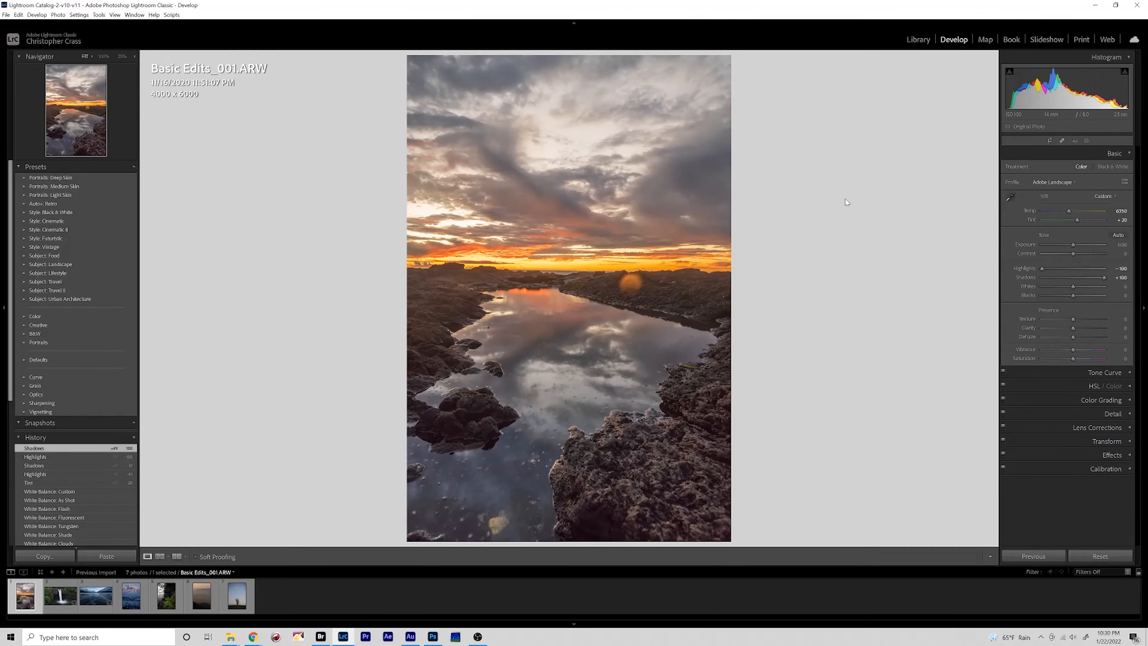
pyautogui.click(634, 348)
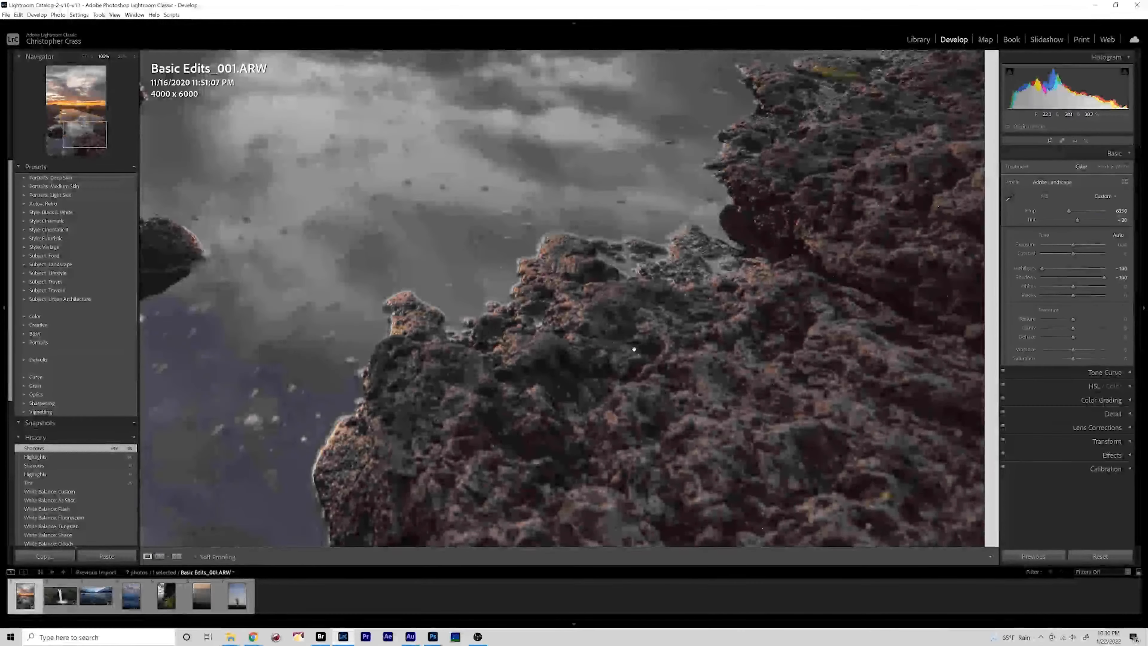
pyautogui.moveTo(633, 349); pyautogui.dragTo(905, 255)
pyautogui.click(887, 208)
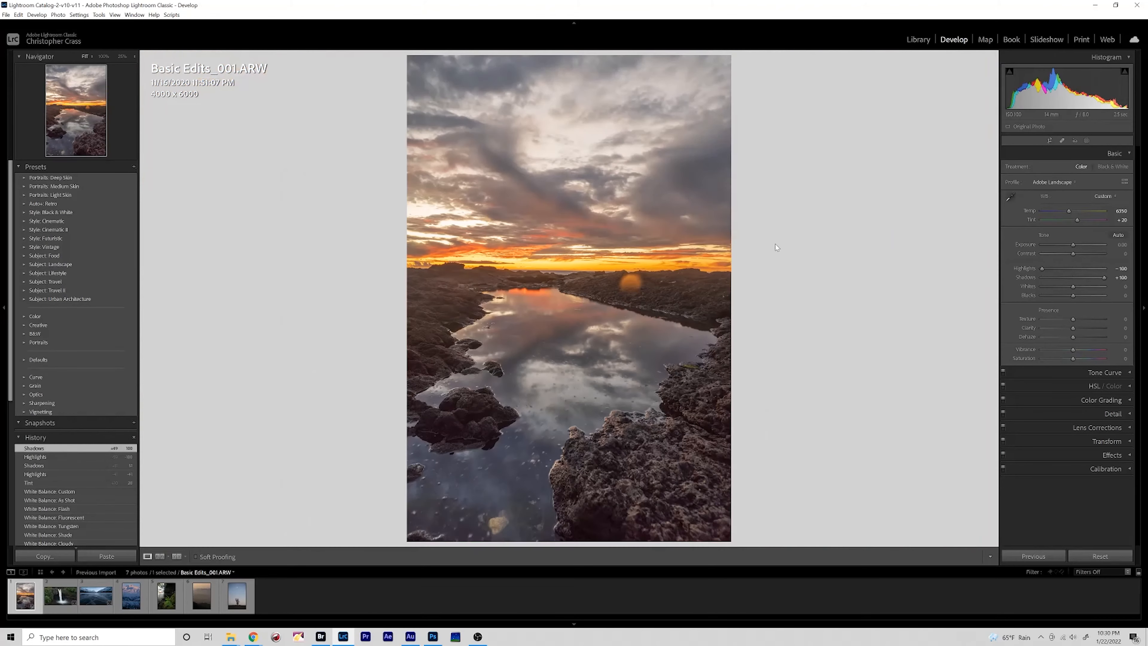
# Set Highlights to -48 and Shadows to +49 for the whole photo.
pyautogui.click(1057, 269)
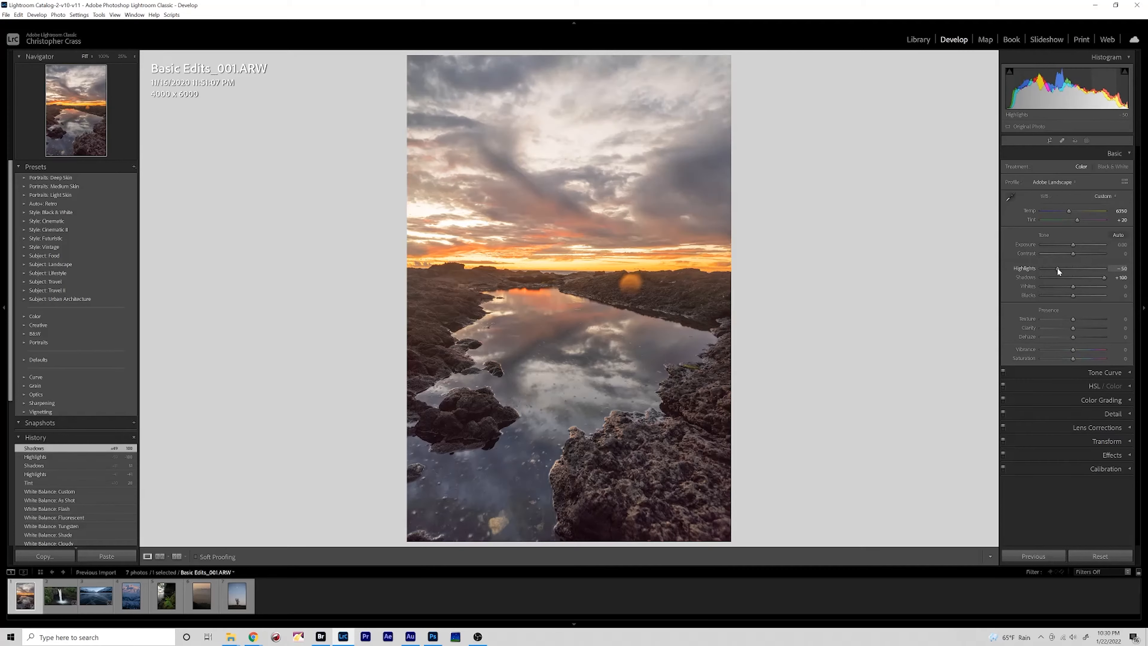
pyautogui.click(1087, 278)
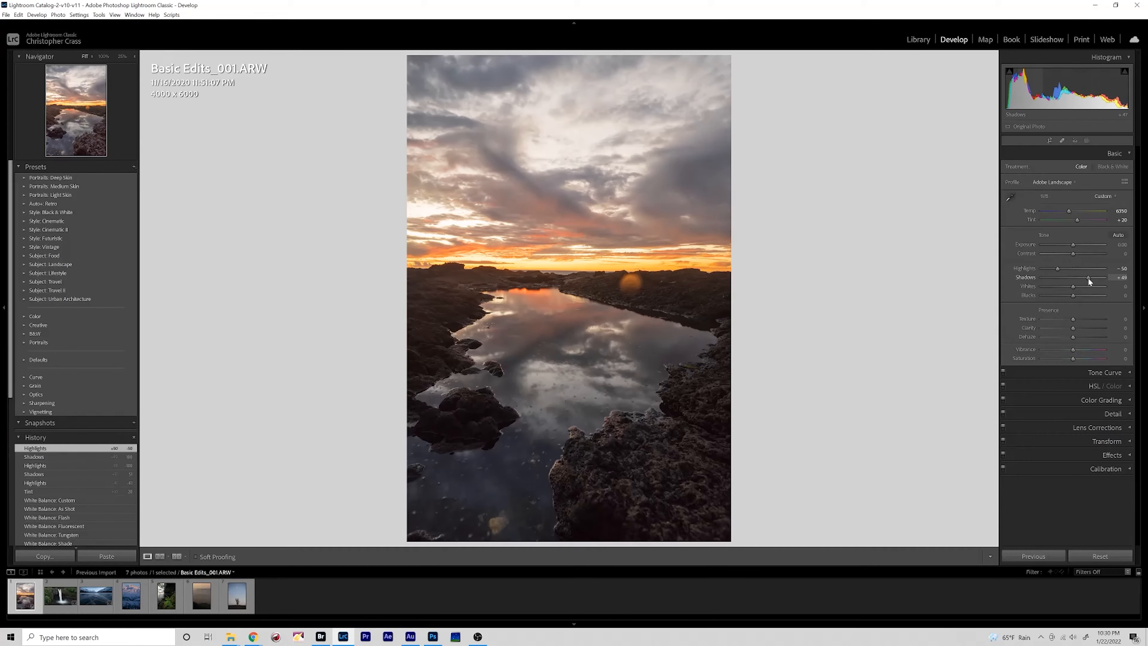
pyautogui.click(1058, 268)
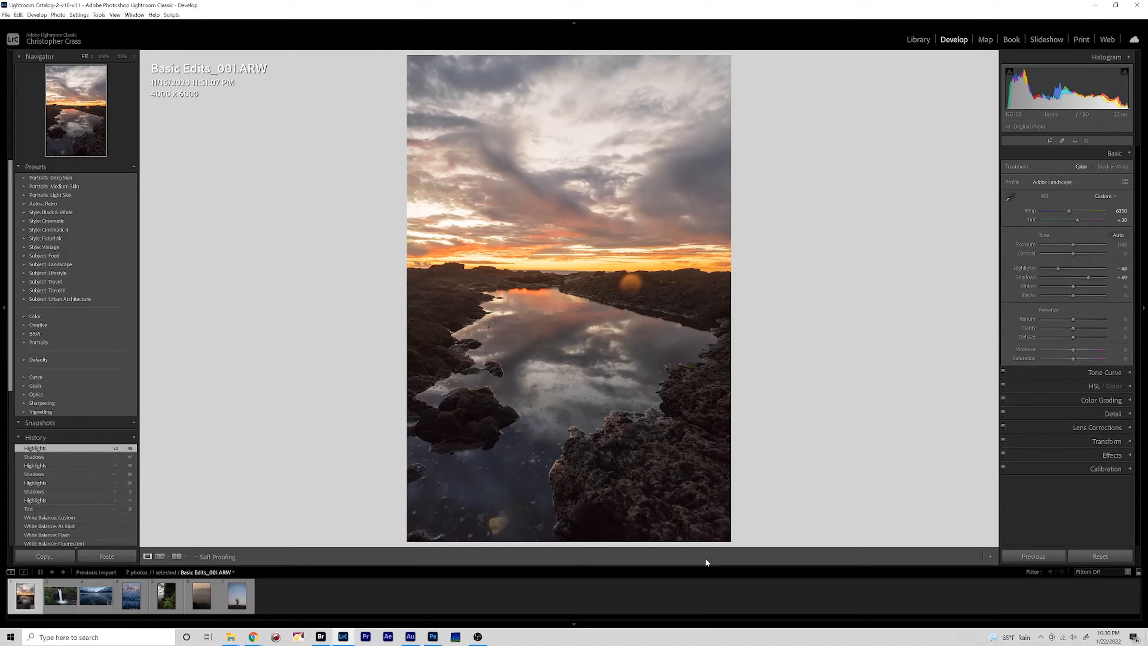
pyautogui.click(587, 398)
pyautogui.click(587, 397)
# Try a linear gradient mask over the sky down to the horizon, with its Exposure lowered to about -0.71.
pyautogui.click(1087, 141)
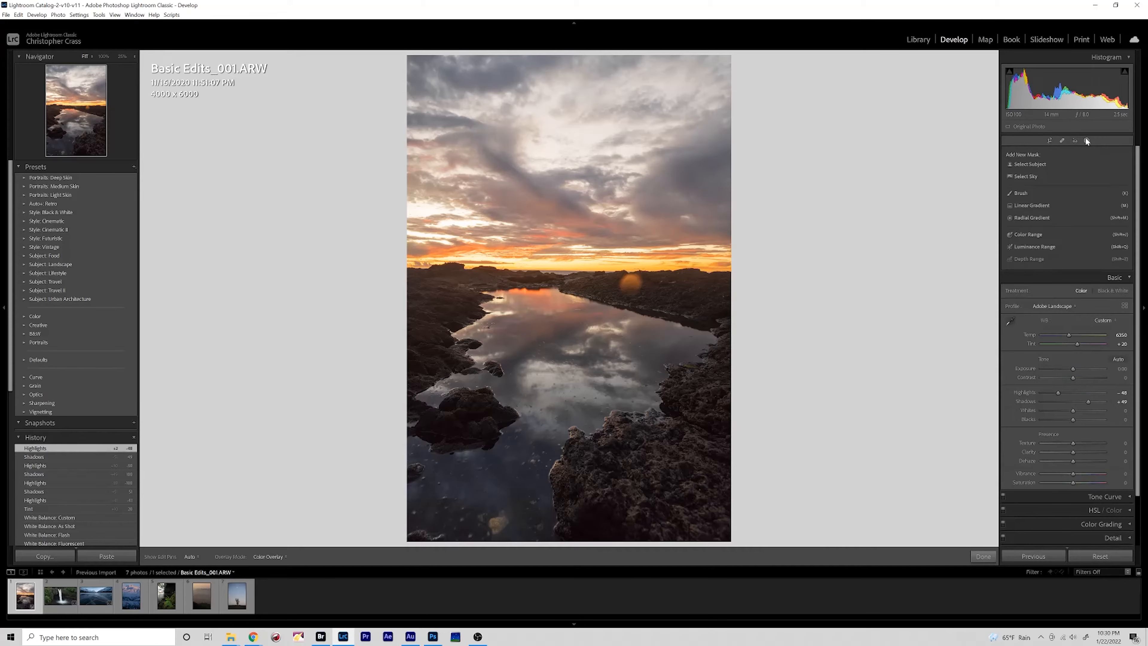
pyautogui.click(1032, 205)
pyautogui.moveTo(549, 252); pyautogui.dragTo(549, 274)
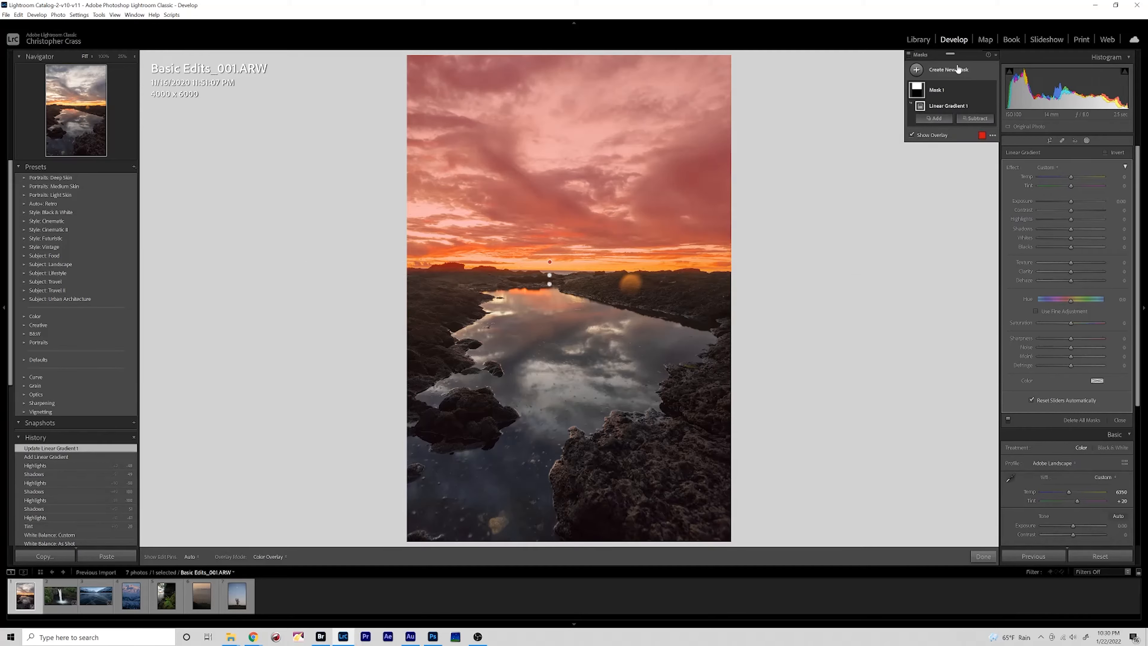
pyautogui.moveTo(1071, 200); pyautogui.dragTo(1064, 201)
pyautogui.doubleClick(1069, 200)
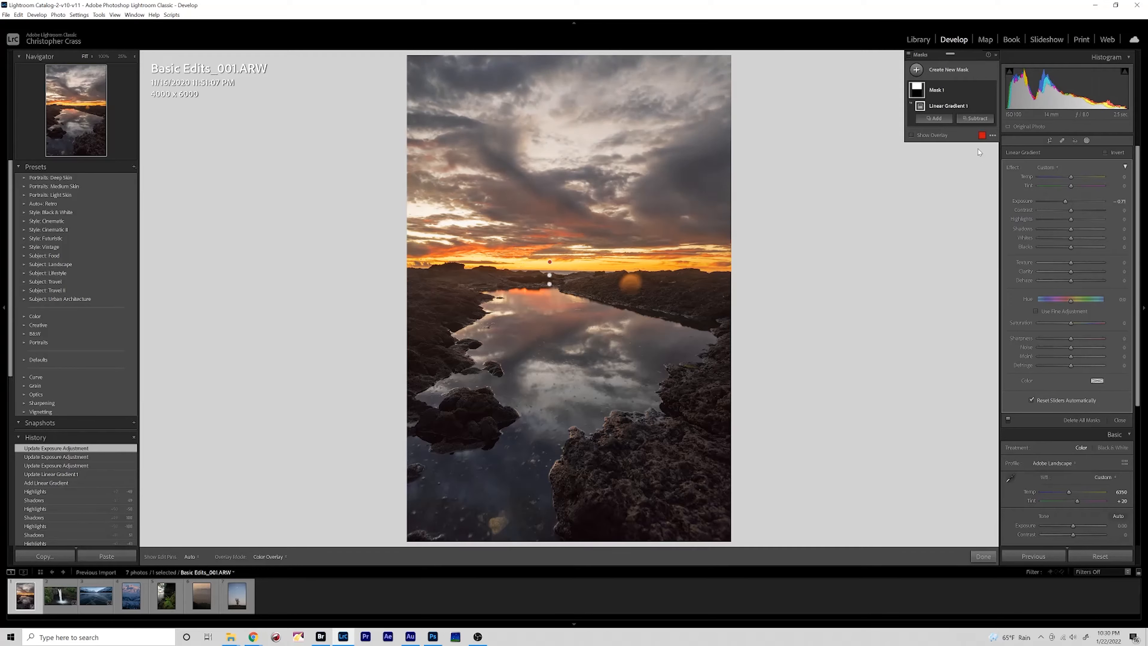
# Try subtracting an inverted luminance range from the sky mask, limiting the mask to the brightest clouds with the luminance map.
pyautogui.click(975, 118)
pyautogui.click(990, 222)
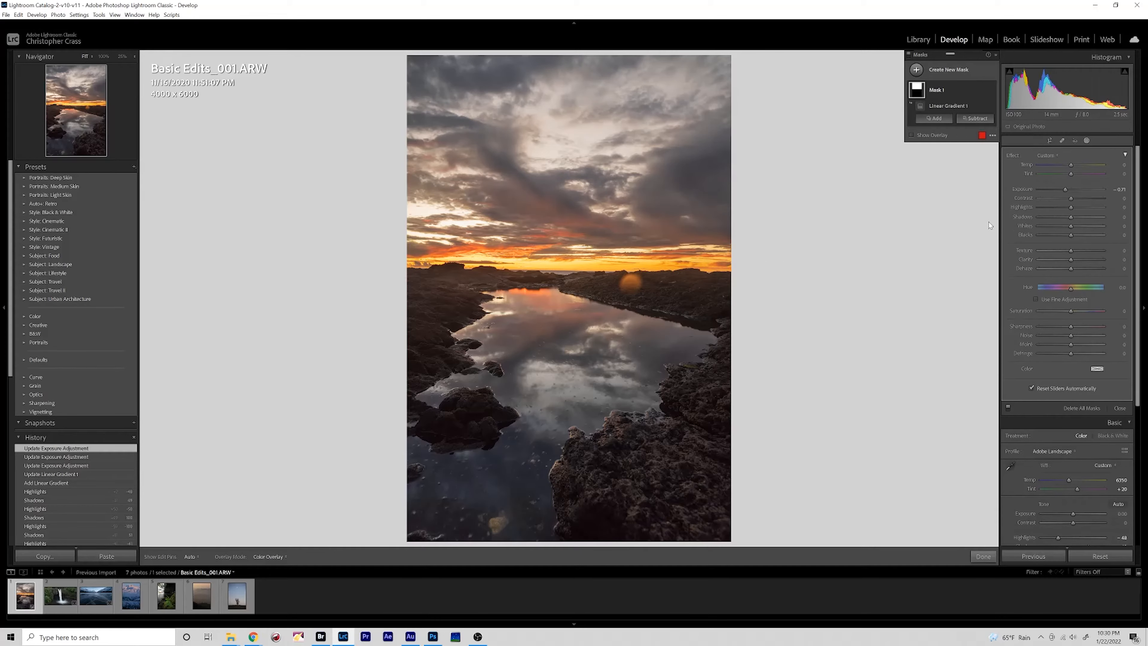
pyautogui.moveTo(1027, 176); pyautogui.dragTo(1028, 174)
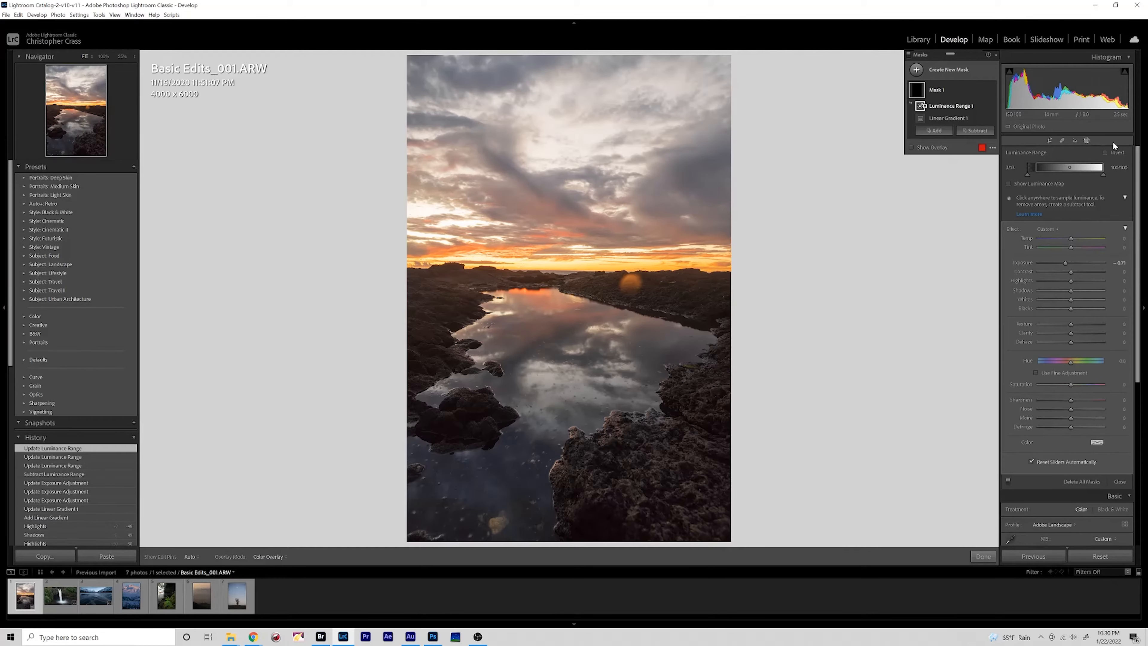
pyautogui.click(1111, 149)
pyautogui.click(1033, 181)
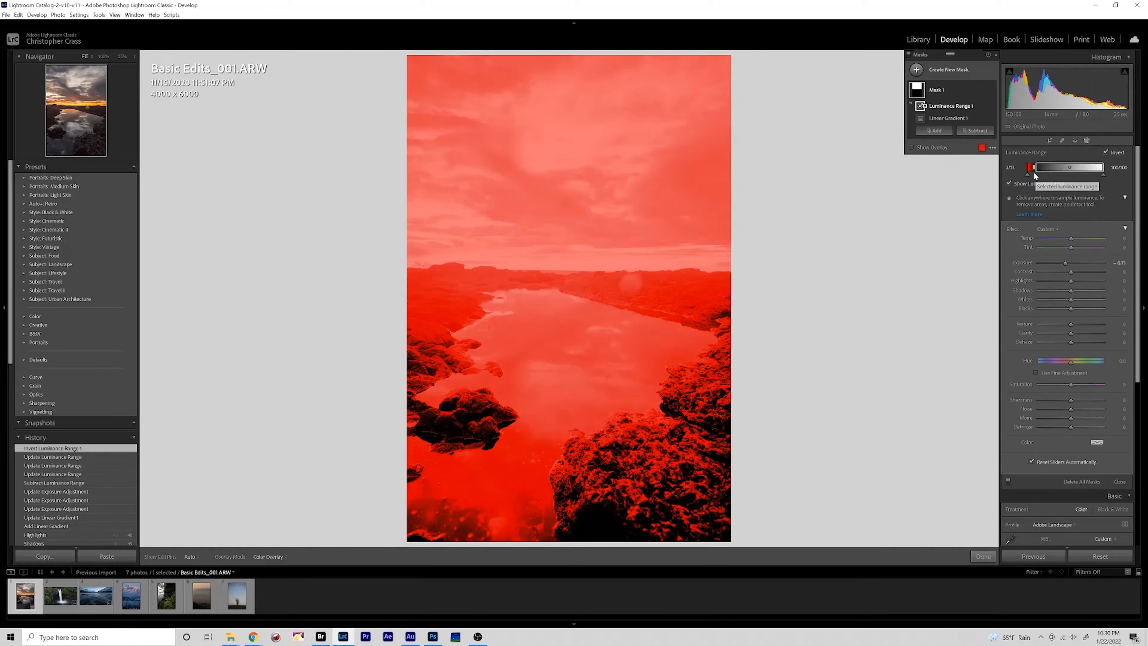
pyautogui.moveTo(1030, 170); pyautogui.dragTo(1040, 169)
pyautogui.moveTo(1058, 168); pyautogui.dragTo(1083, 169)
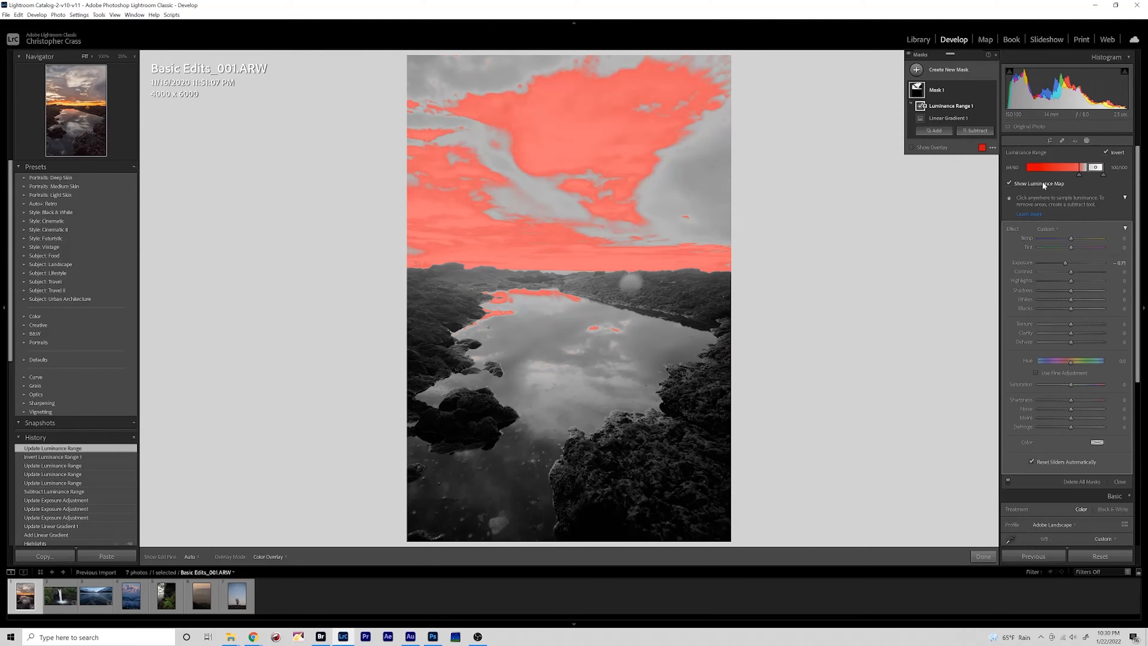
pyautogui.click(1040, 183)
# Try widening the sky mask's luminance range towards the midtones, with its Exposure at about -0.26.
pyautogui.moveTo(1067, 265); pyautogui.dragTo(1062, 262)
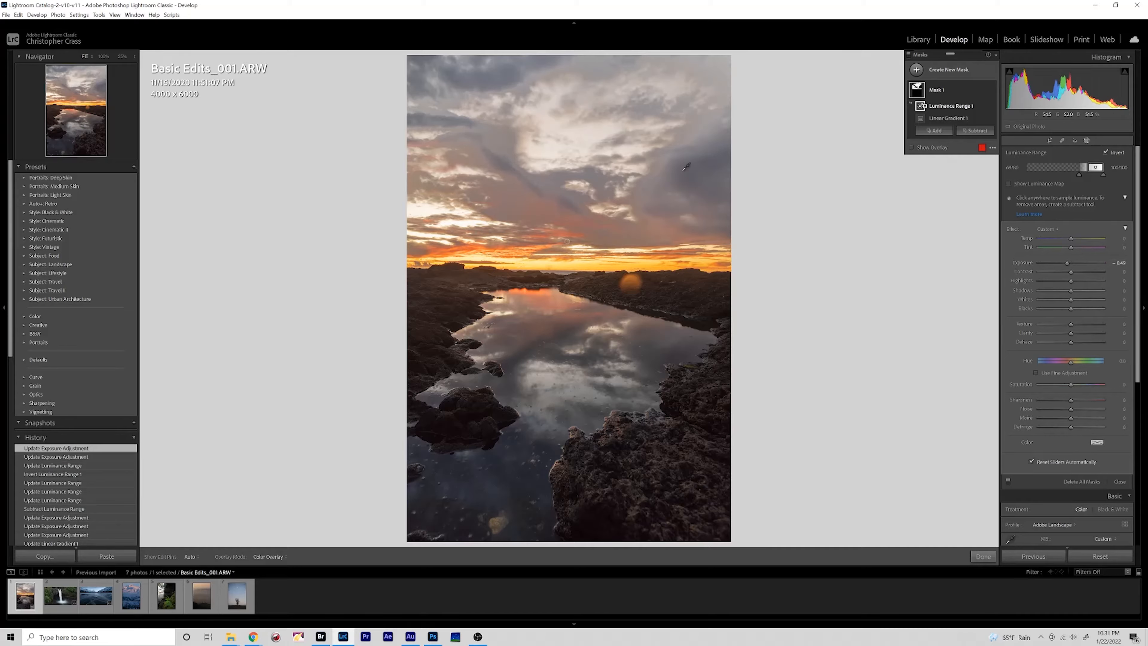
pyautogui.moveTo(1083, 167); pyautogui.dragTo(1058, 171)
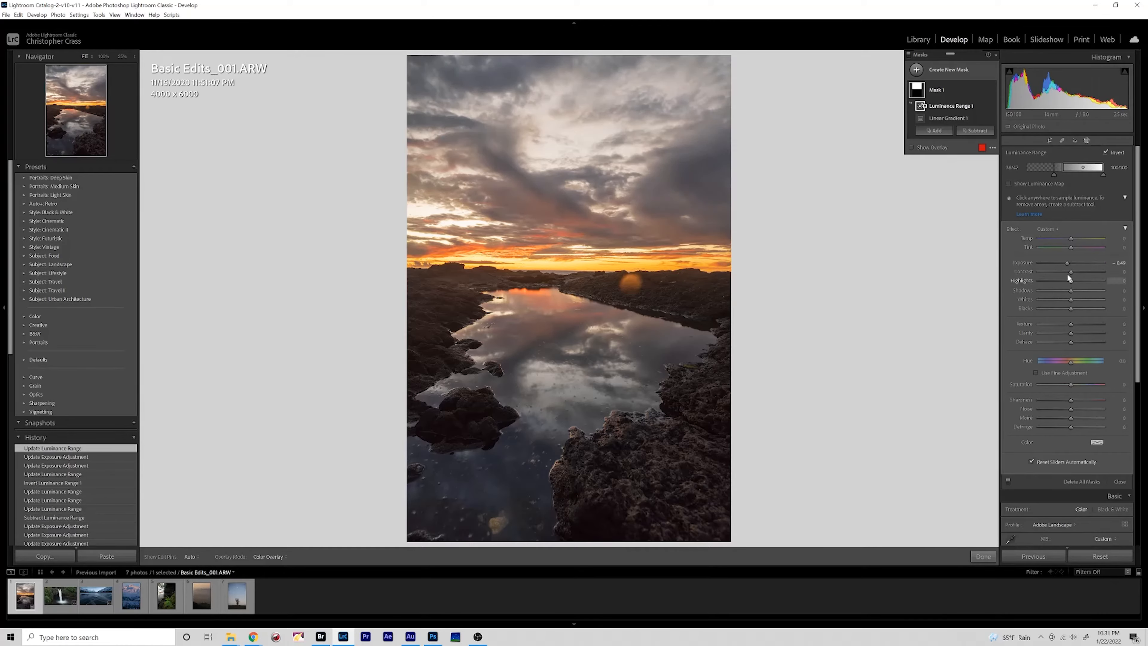
pyautogui.moveTo(1066, 259); pyautogui.dragTo(1068, 261)
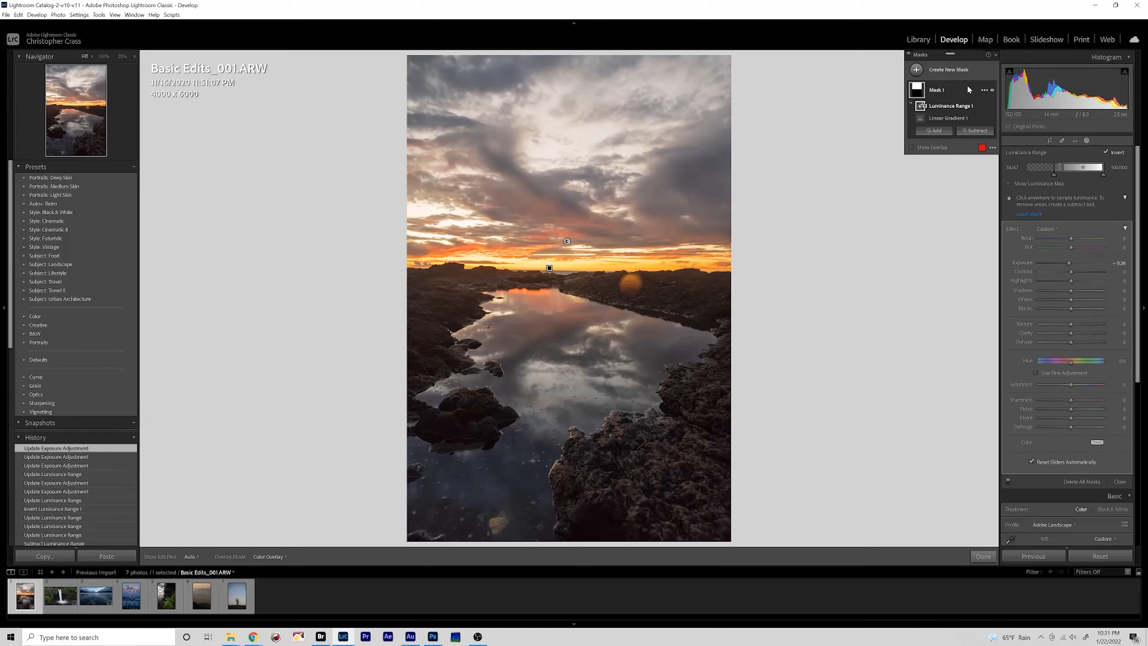
# Delete the sky gradient mask and leave masking.
pyautogui.click(932, 90)
pyautogui.press('Delete')
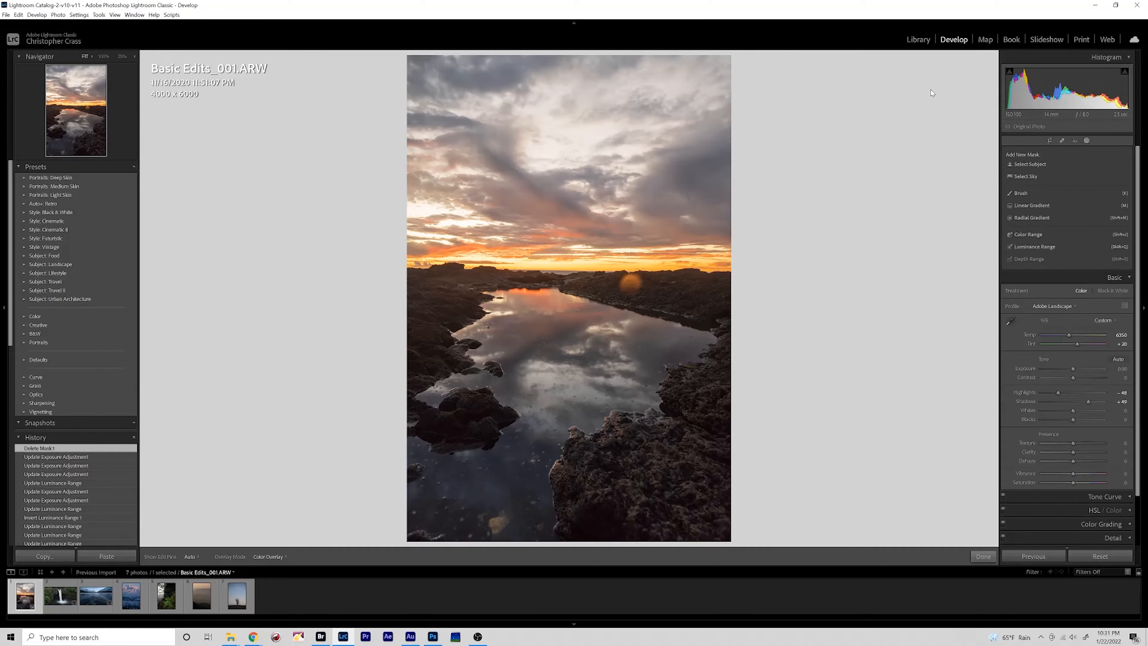
pyautogui.click(1086, 140)
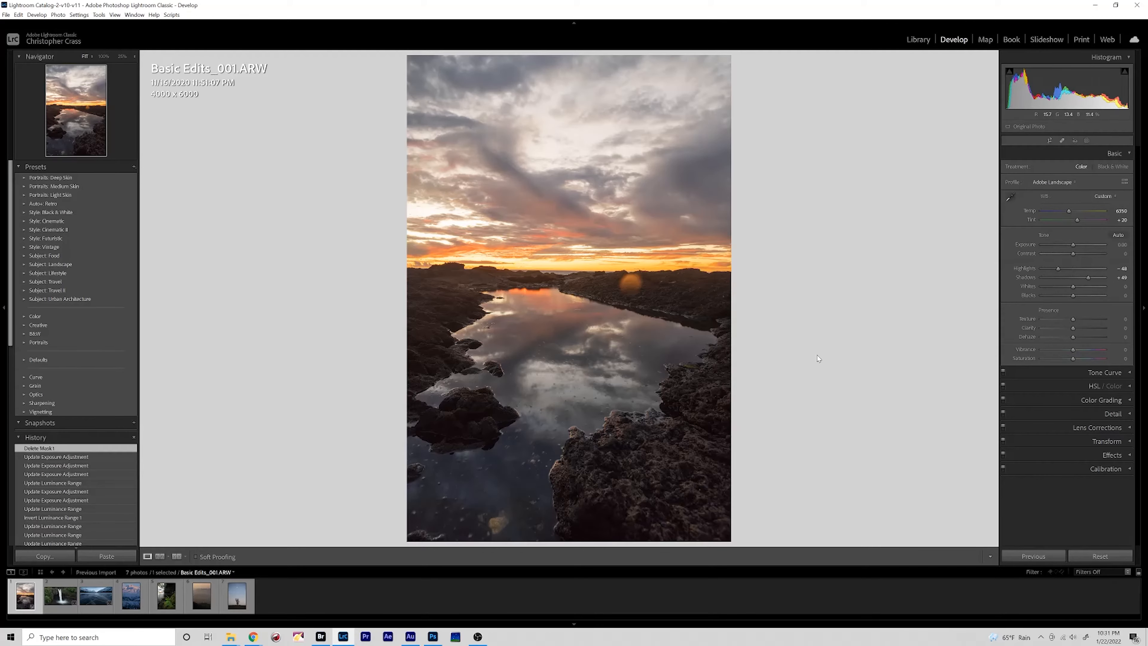
# Set Clarity to -20 and compare the edited photo with its original version.
pyautogui.moveTo(1073, 328); pyautogui.dragTo(1067, 329)
pyautogui.click(1072, 329)
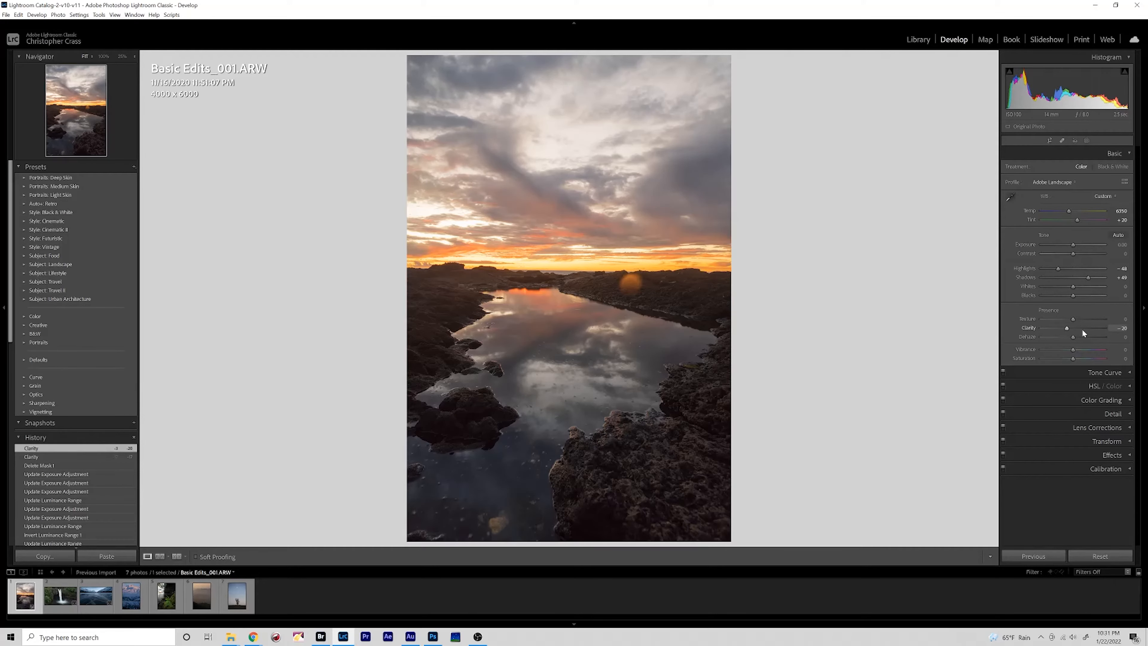
pyautogui.press('\\')
pyautogui.press('\\')
pyautogui.press('\\')
pyautogui.press('\\')
pyautogui.press('\\')
pyautogui.press('\\')
pyautogui.press('\\')
pyautogui.press('\\')
# Try Hue shifts on the Red Primary and Blue Primary in Calibration, resetting each to 0.
pyautogui.click(1116, 153)
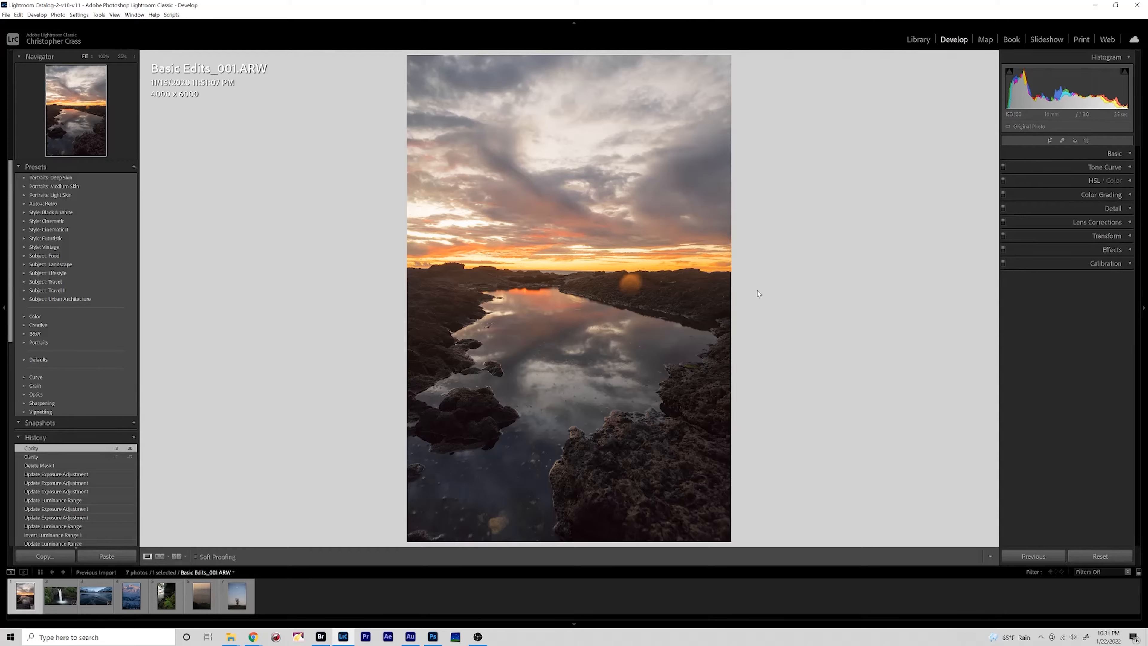
pyautogui.click(1129, 263)
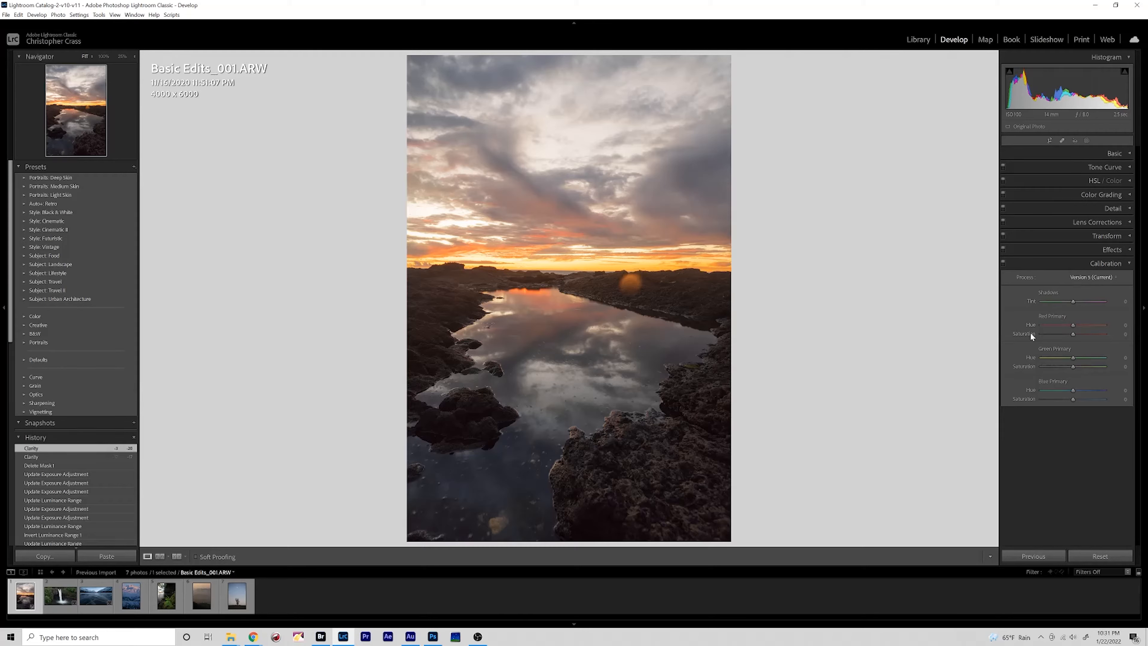
pyautogui.moveTo(1069, 324)
pyautogui.mouseDown()
pyautogui.moveTo(1087, 323)
pyautogui.moveTo(1070, 324)
pyautogui.mouseUp()
pyautogui.doubleClick(1075, 325)
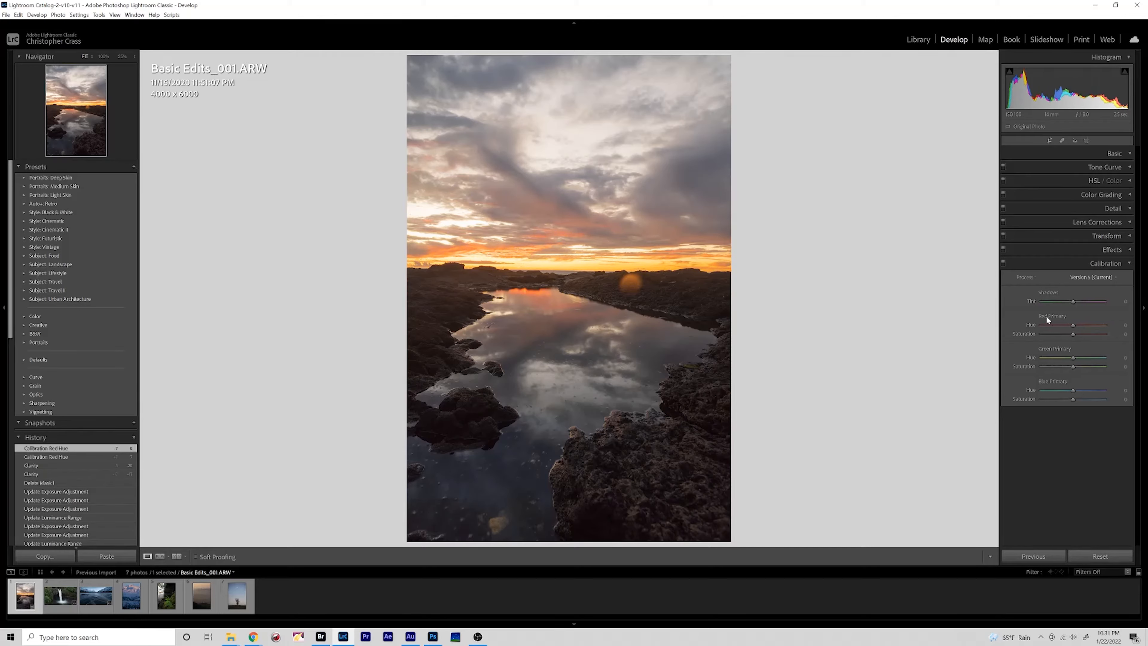
pyautogui.moveTo(1069, 324)
pyautogui.mouseDown()
pyautogui.moveTo(1083, 323)
pyautogui.moveTo(1069, 324)
pyautogui.mouseUp()
pyautogui.doubleClick(1069, 326)
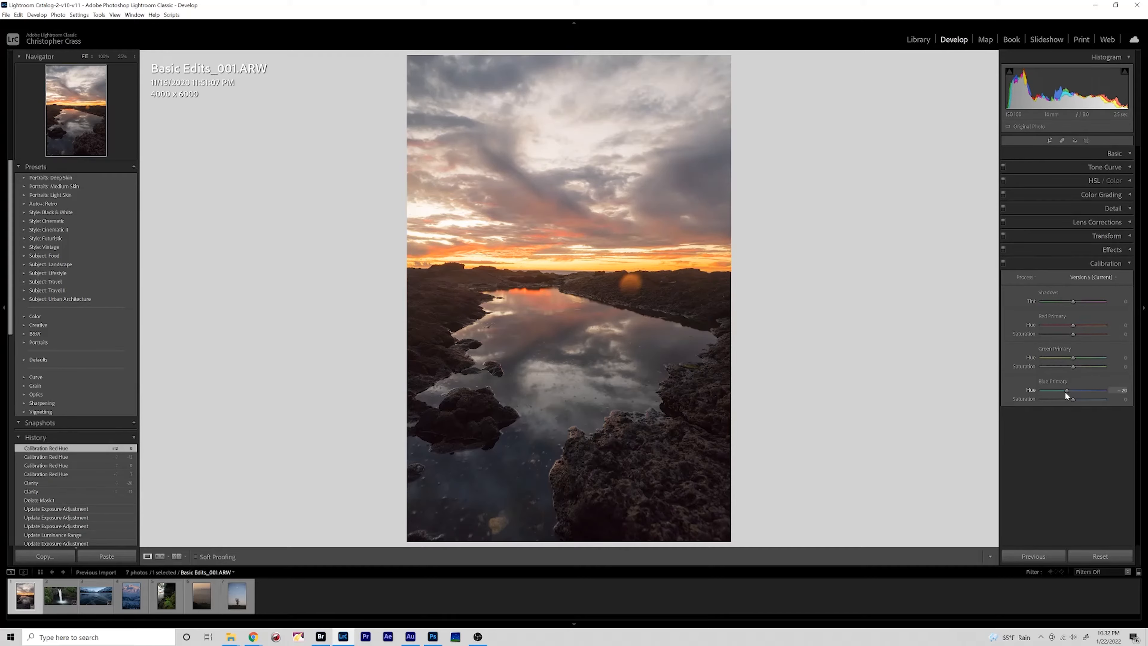
pyautogui.moveTo(1065, 392); pyautogui.dragTo(1057, 389)
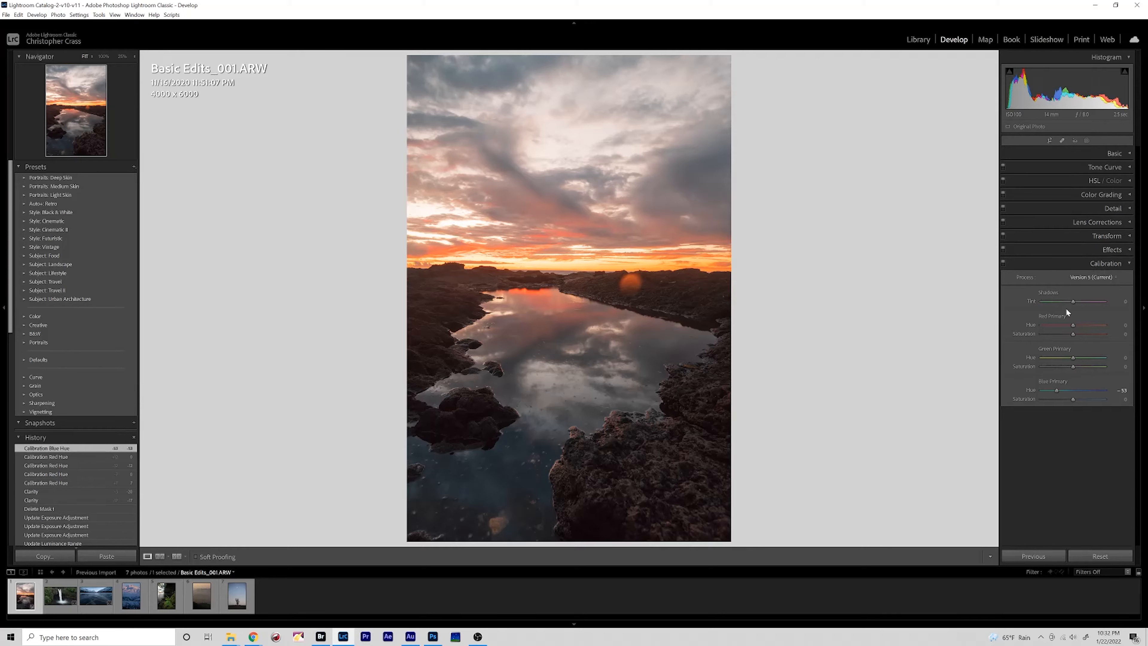
pyautogui.doubleClick(1057, 390)
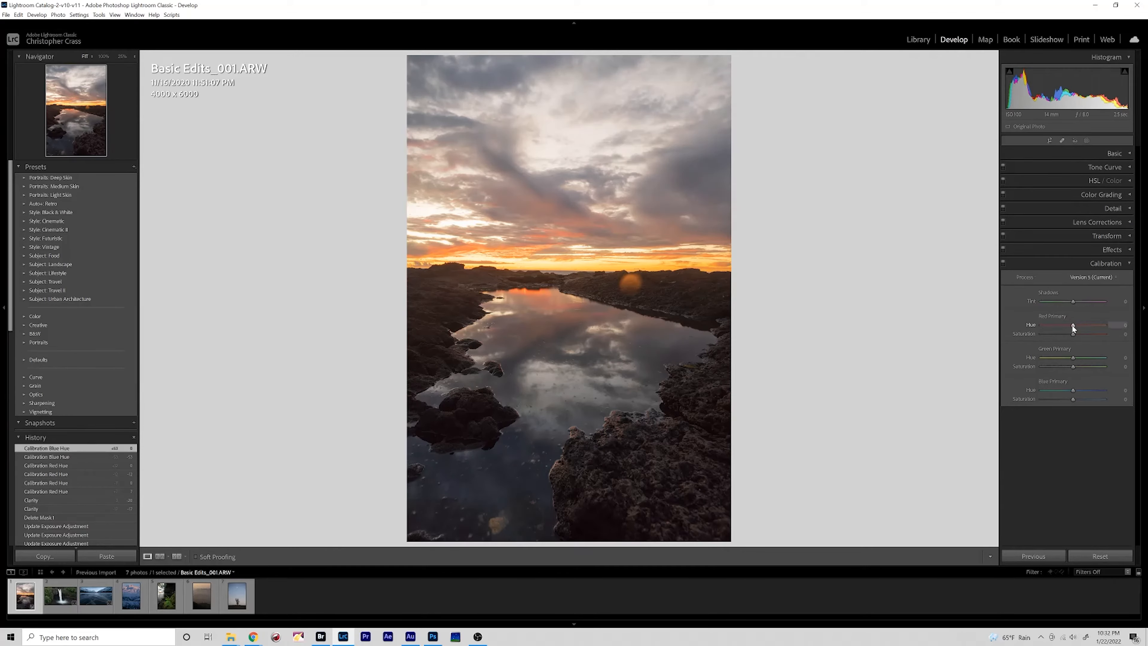
# Set the Calibration Red Primary Hue to about -11 and Green Primary Hue to about +10, keeping Blue Primary Hue at 0.
pyautogui.moveTo(1073, 324); pyautogui.dragTo(1078, 358)
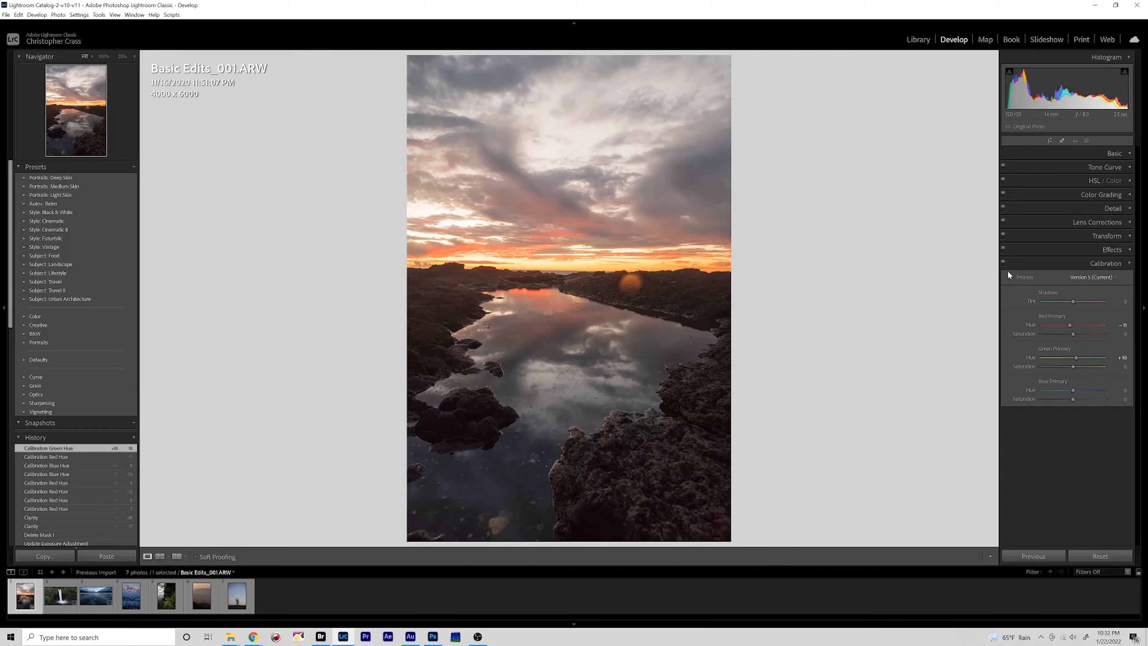
pyautogui.click(1004, 262)
pyautogui.click(1004, 263)
pyautogui.click(1004, 263)
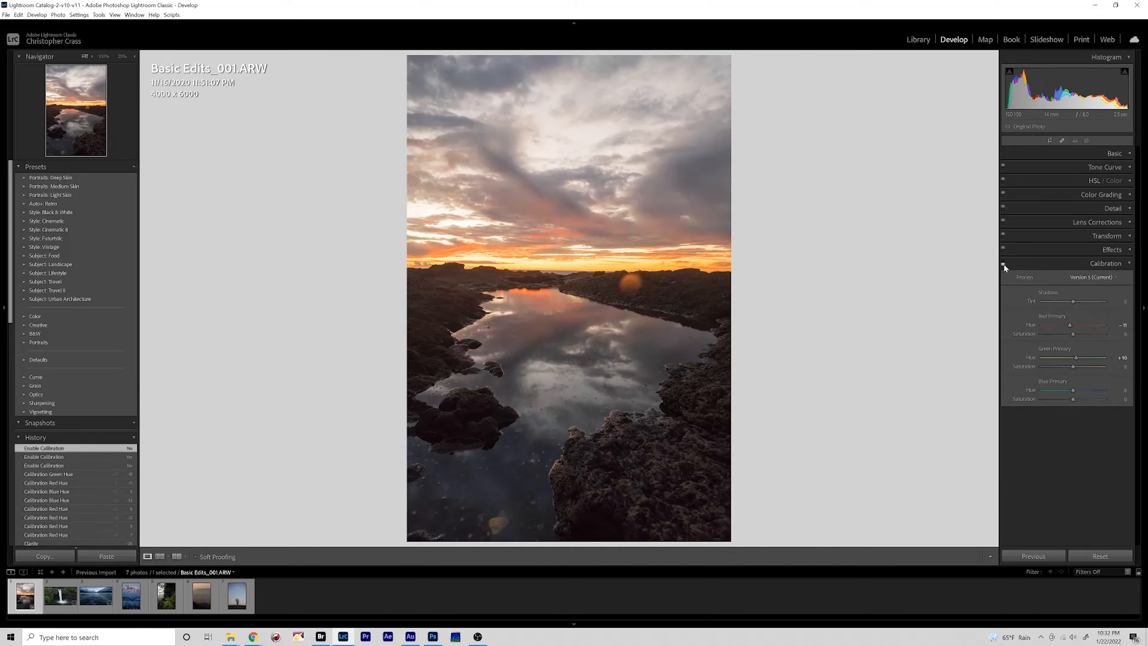
pyautogui.click(1004, 262)
pyautogui.moveTo(1067, 391); pyautogui.dragTo(1073, 388)
pyautogui.doubleClick(1074, 388)
# Compare the photo with Calibration switched off and on, and against its original version, leaving Calibration enabled.
pyautogui.click(1003, 262)
pyautogui.click(1003, 261)
pyautogui.click(1003, 262)
pyautogui.click(1003, 262)
pyautogui.click(1003, 262)
pyautogui.click(1003, 262)
pyautogui.click(1003, 262)
pyautogui.click(1003, 262)
pyautogui.click(1003, 262)
pyautogui.click(1003, 262)
pyautogui.click(1003, 262)
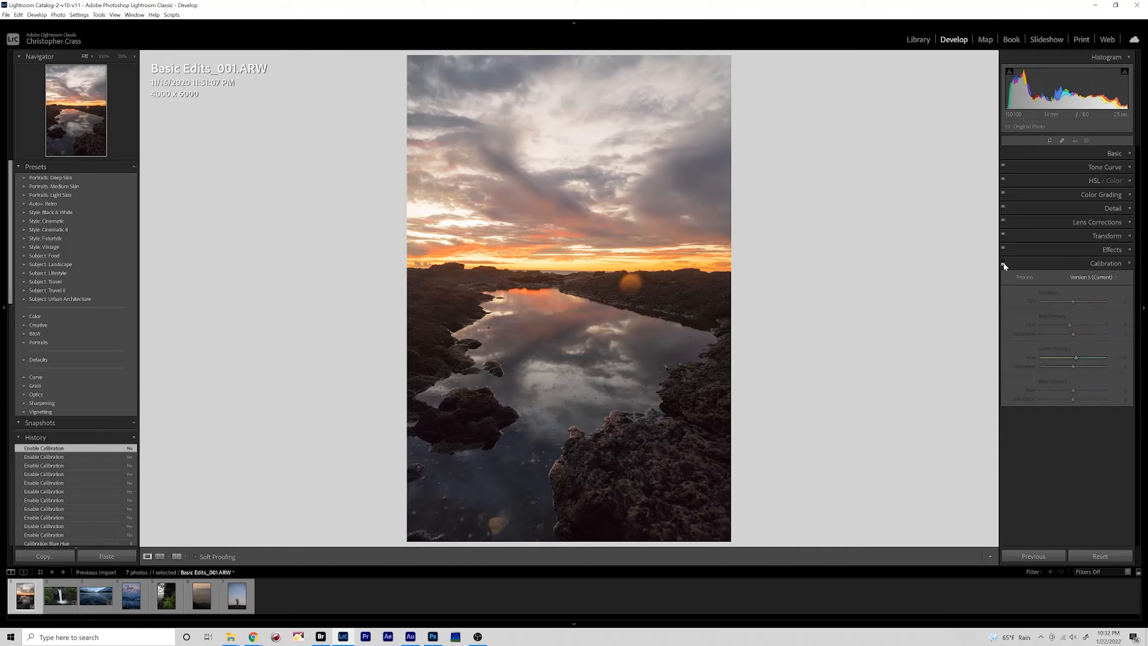
pyautogui.click(1003, 262)
pyautogui.click(1003, 261)
pyautogui.click(1003, 262)
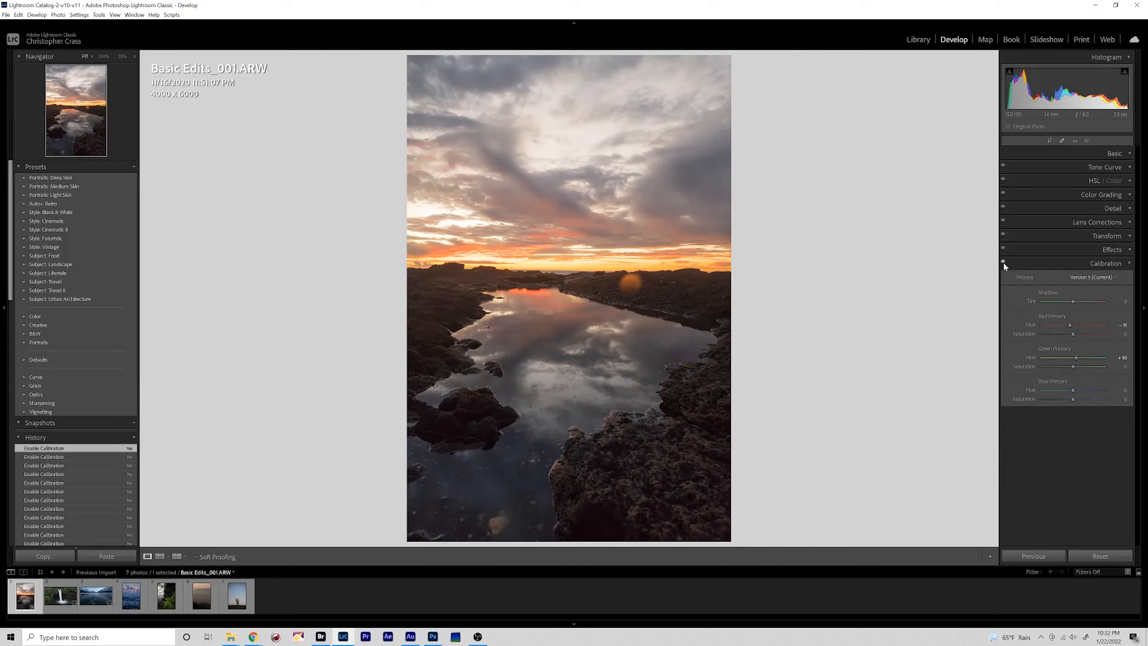
pyautogui.click(1003, 261)
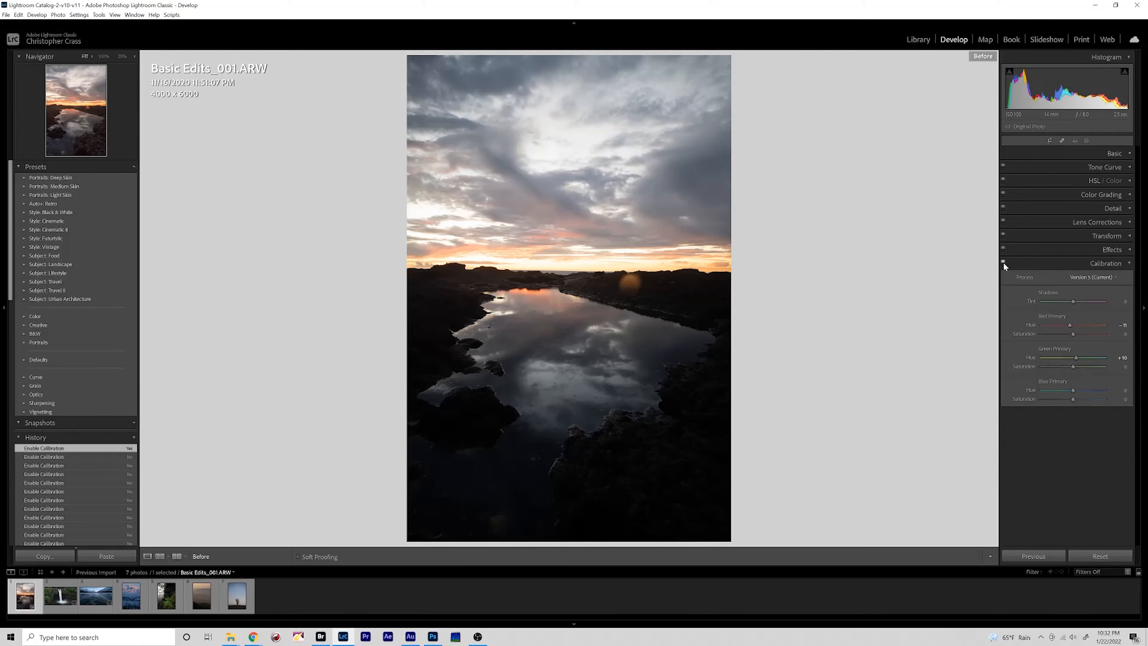
pyautogui.click(1003, 262)
pyautogui.click(1003, 262)
pyautogui.click(1003, 262)
pyautogui.click(1003, 262)
pyautogui.click(1003, 262)
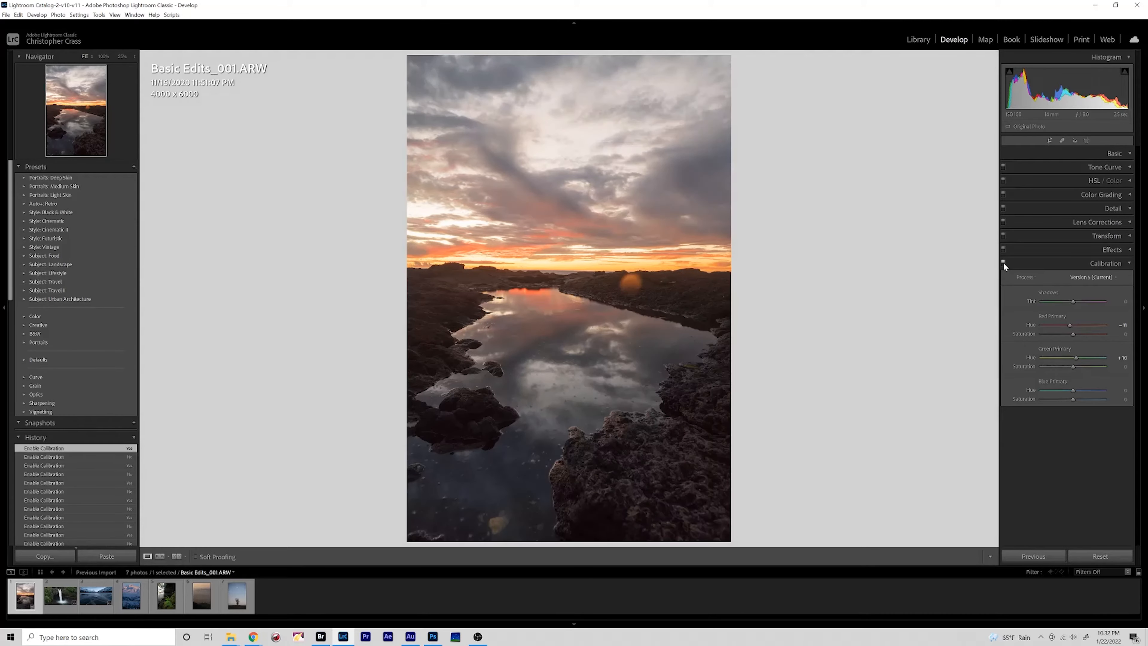
# Use Color Grading to tint the highlights faintly orange at Hue 38, Saturation 6, and the shadows faintly blue-violet at Hue 267.
pyautogui.click(1129, 263)
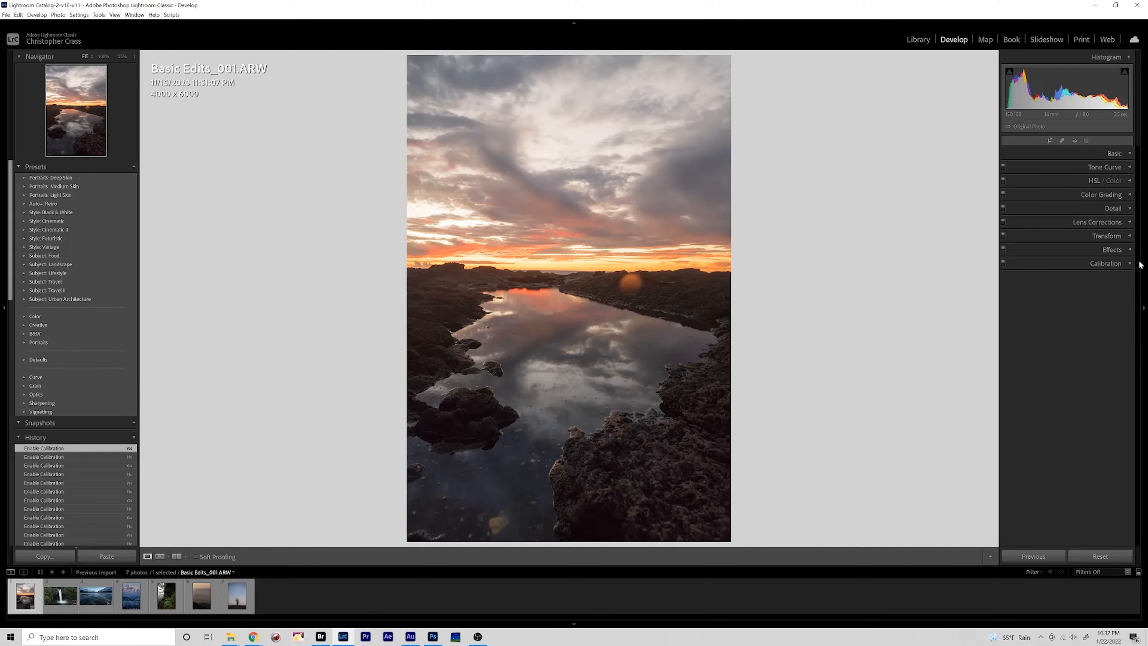
pyautogui.click(1107, 195)
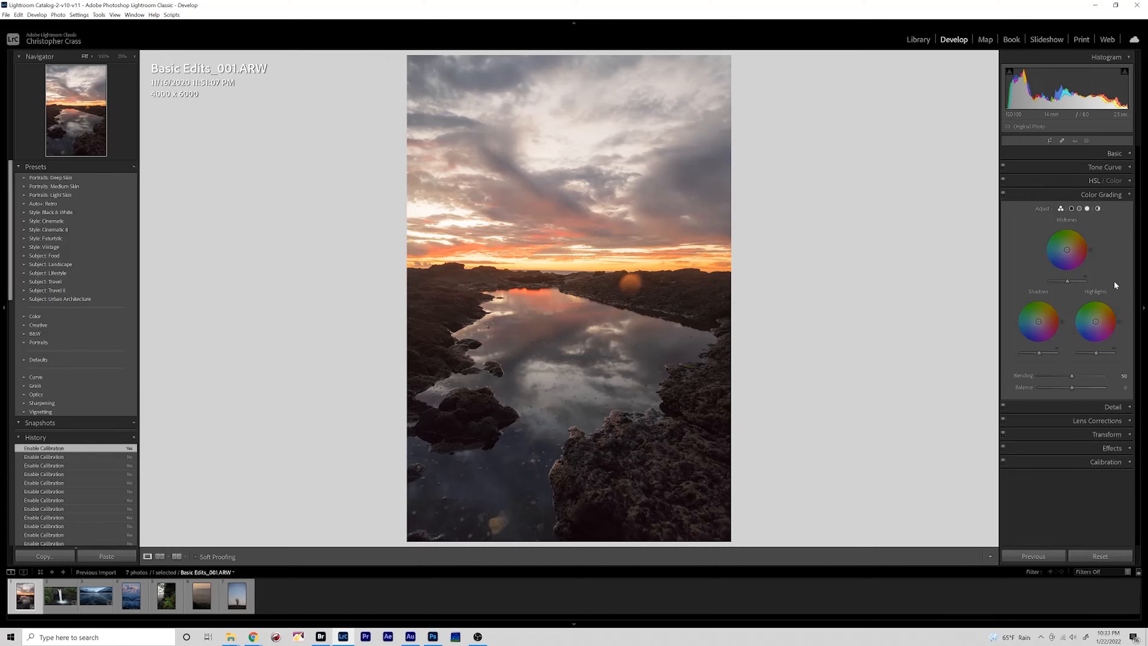
pyautogui.click(1128, 194)
pyautogui.click(1128, 167)
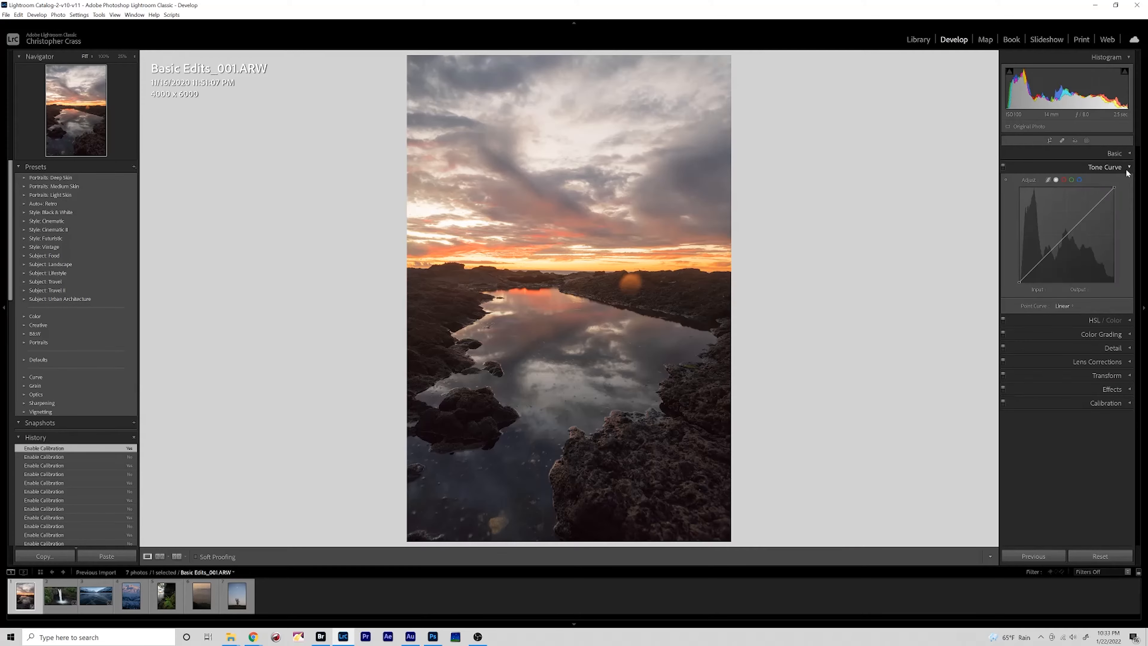
pyautogui.click(1128, 166)
pyautogui.click(1129, 194)
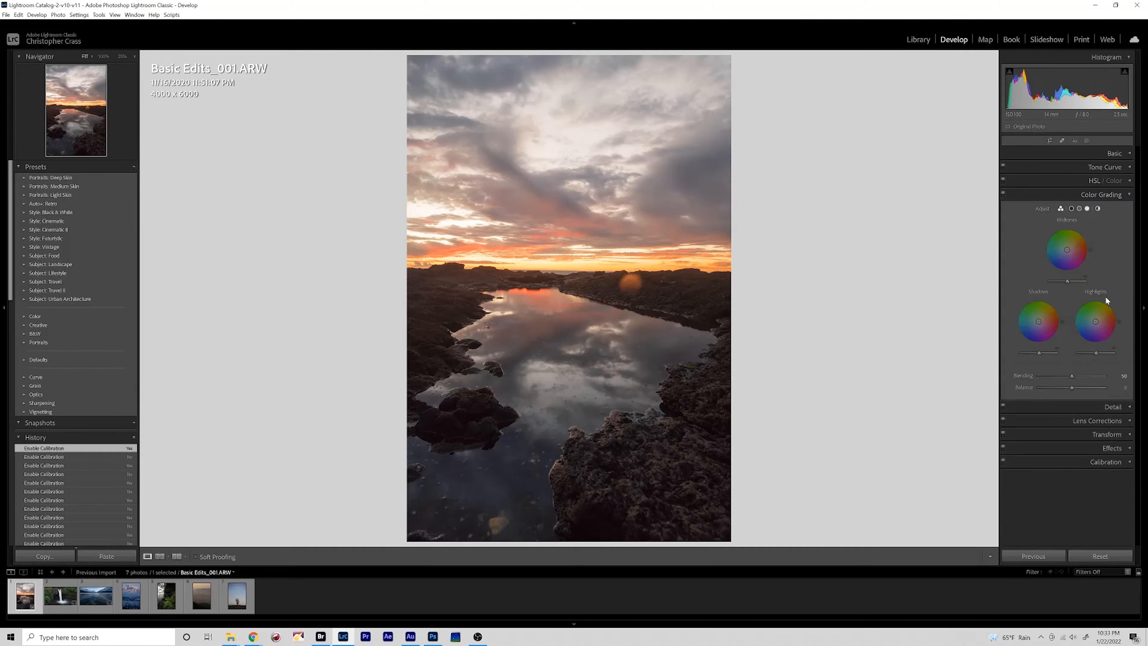
pyautogui.moveTo(1096, 322); pyautogui.dragTo(1096, 323)
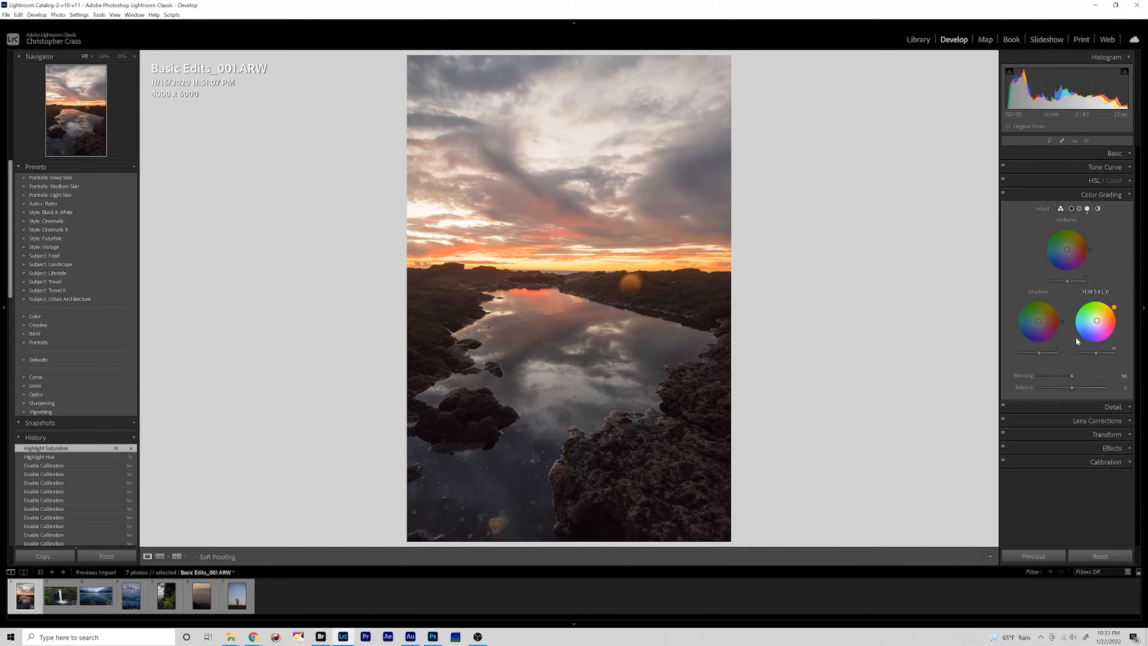
pyautogui.moveTo(1038, 321); pyautogui.dragTo(1038, 323)
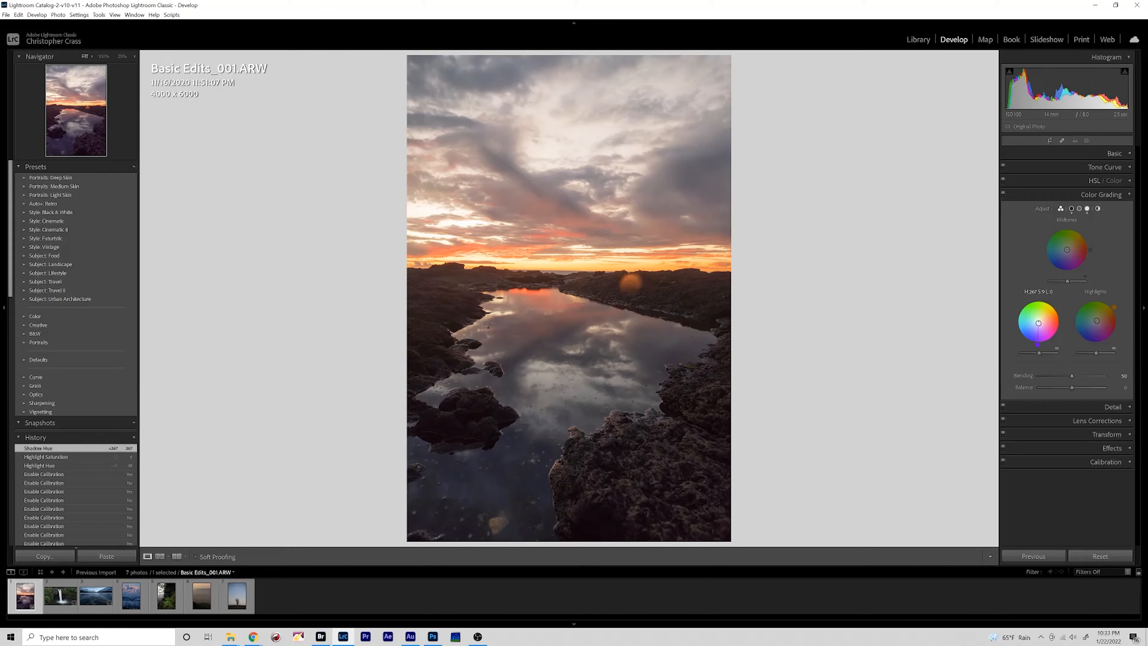
# Compare the seascape with Color Grading switched off and on, leaving it enabled.
pyautogui.click(1004, 195)
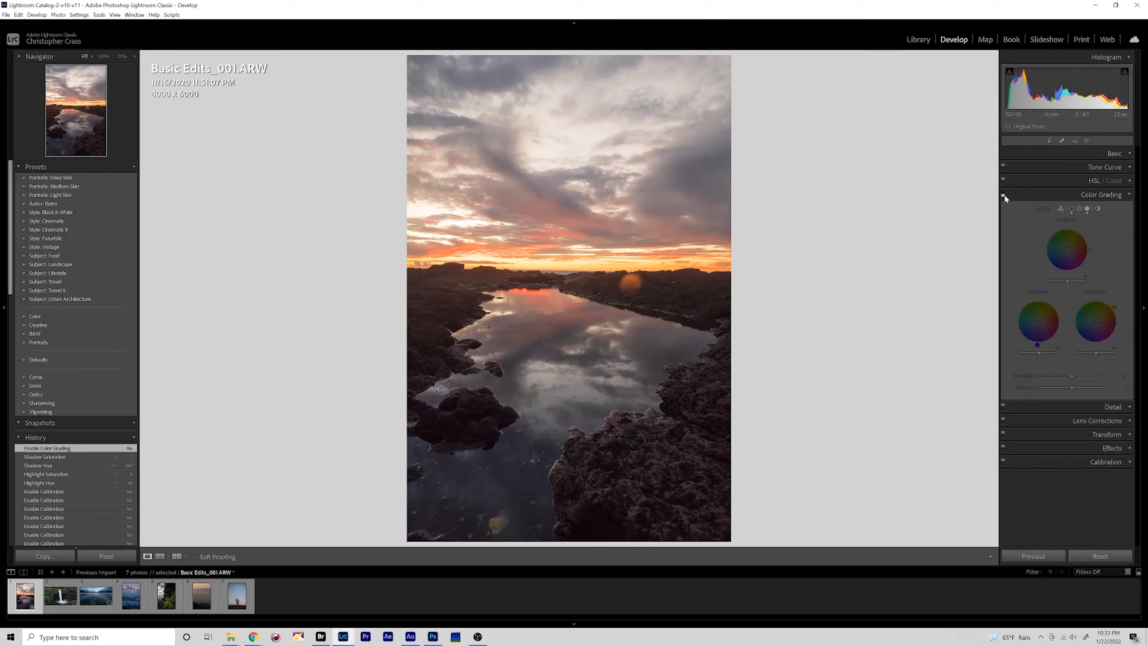
pyautogui.click(1004, 194)
pyautogui.click(1004, 194)
pyautogui.click(1004, 194)
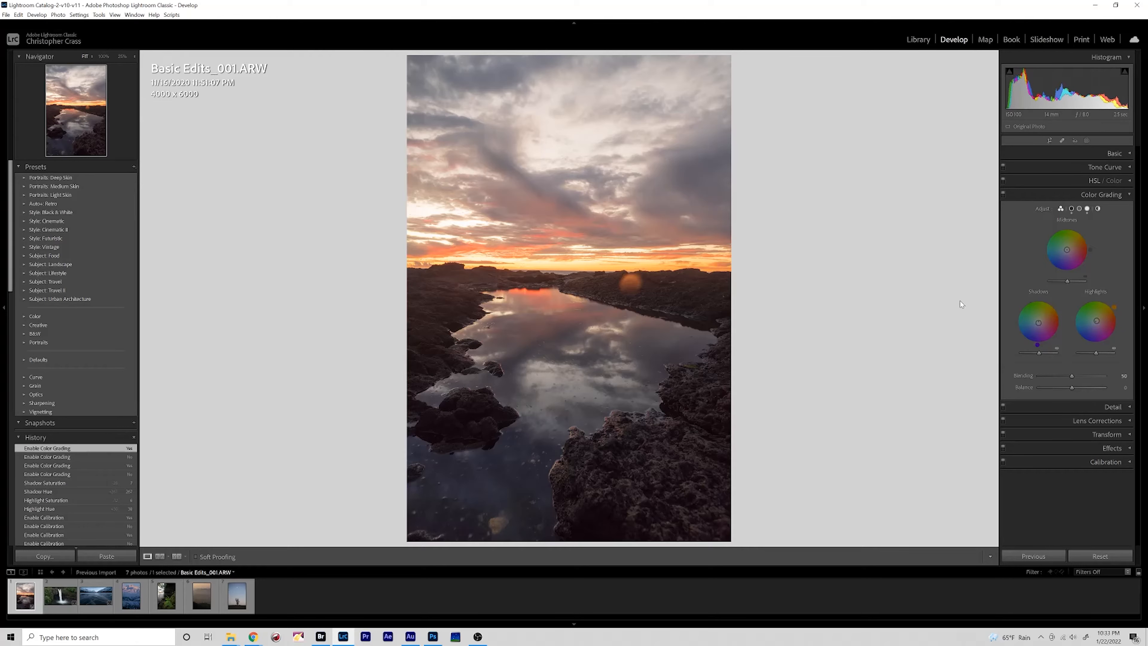
pyautogui.click(1002, 194)
pyautogui.click(1003, 194)
pyautogui.click(1002, 194)
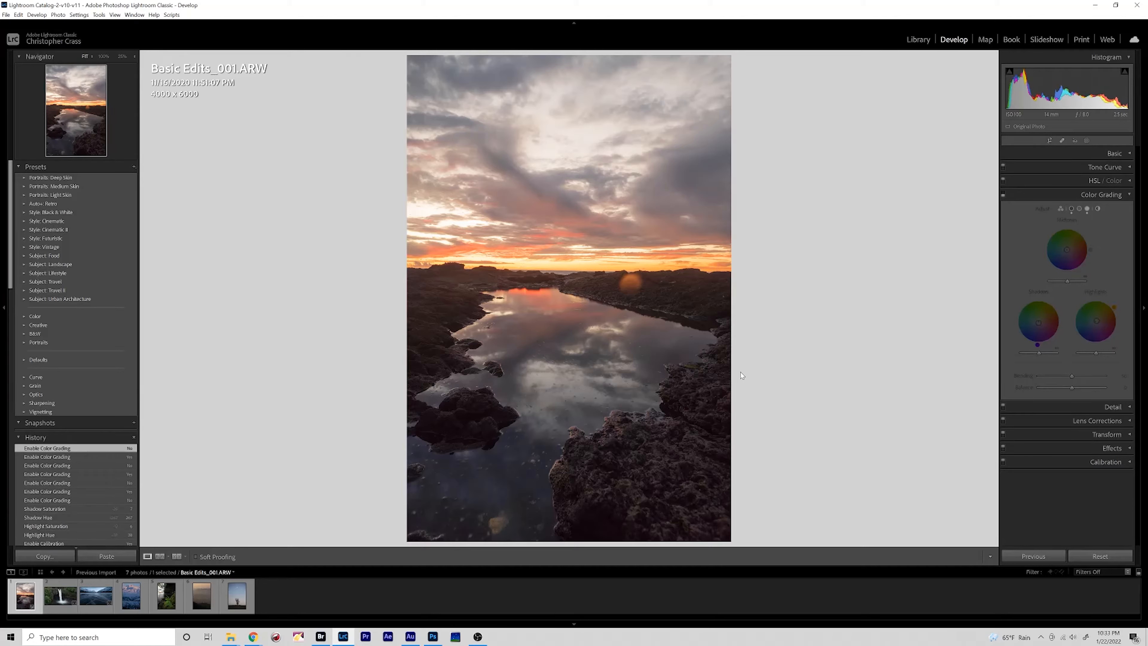
pyautogui.click(1002, 194)
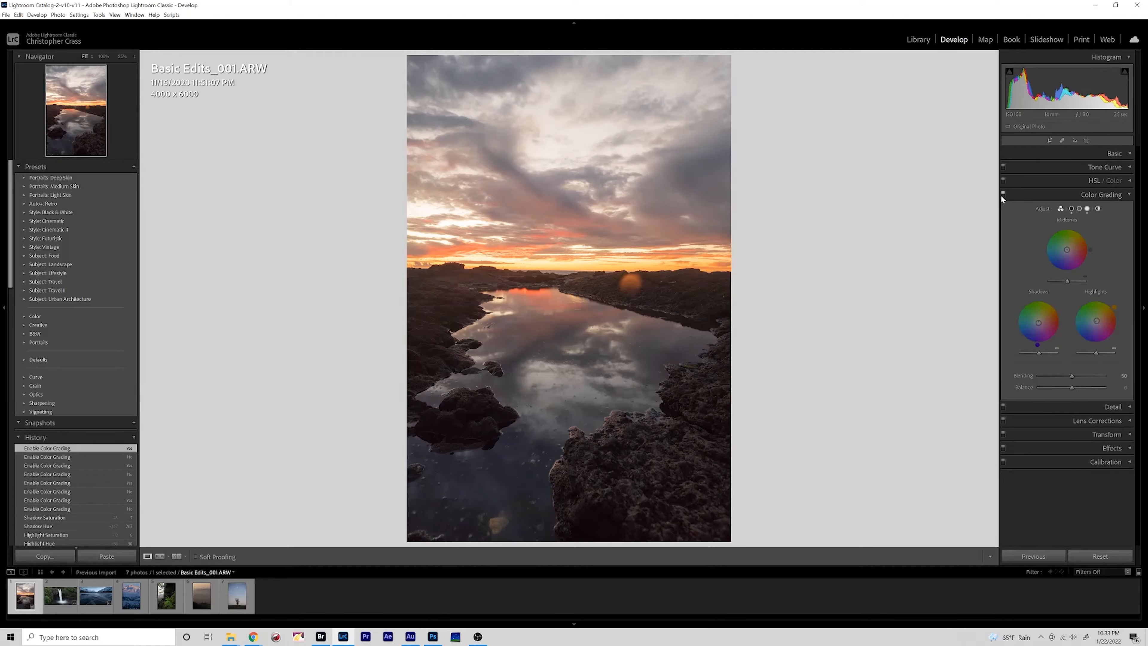
pyautogui.click(1048, 194)
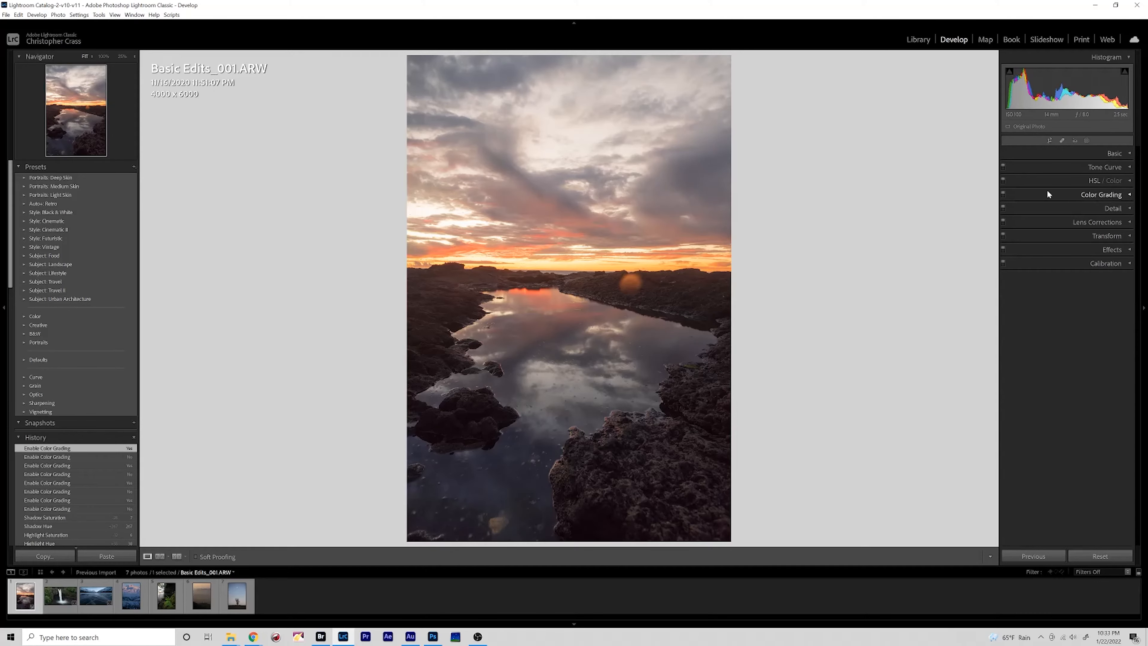
# Compare the fully edited seascape repeatedly with its original version, ending on the edited one.
pyautogui.click(1129, 154)
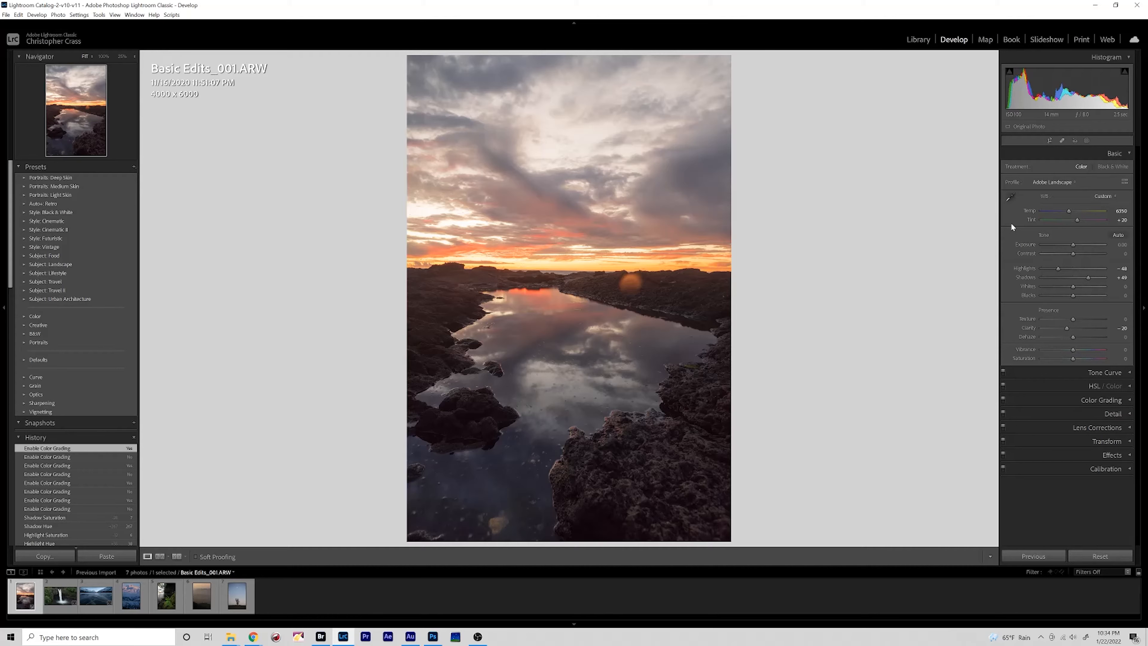
pyautogui.press('\\')
pyautogui.press('\\')
pyautogui.press('\\')
pyautogui.press('\\')
pyautogui.press('\\')
pyautogui.press('\\')
pyautogui.press('\\')
pyautogui.press('\\')
pyautogui.press('\\')
pyautogui.press('\\')
# Inspect the seascape's bright clouds and the sunset reflection in the pool at 100% magnification.
pyautogui.click(441, 196)
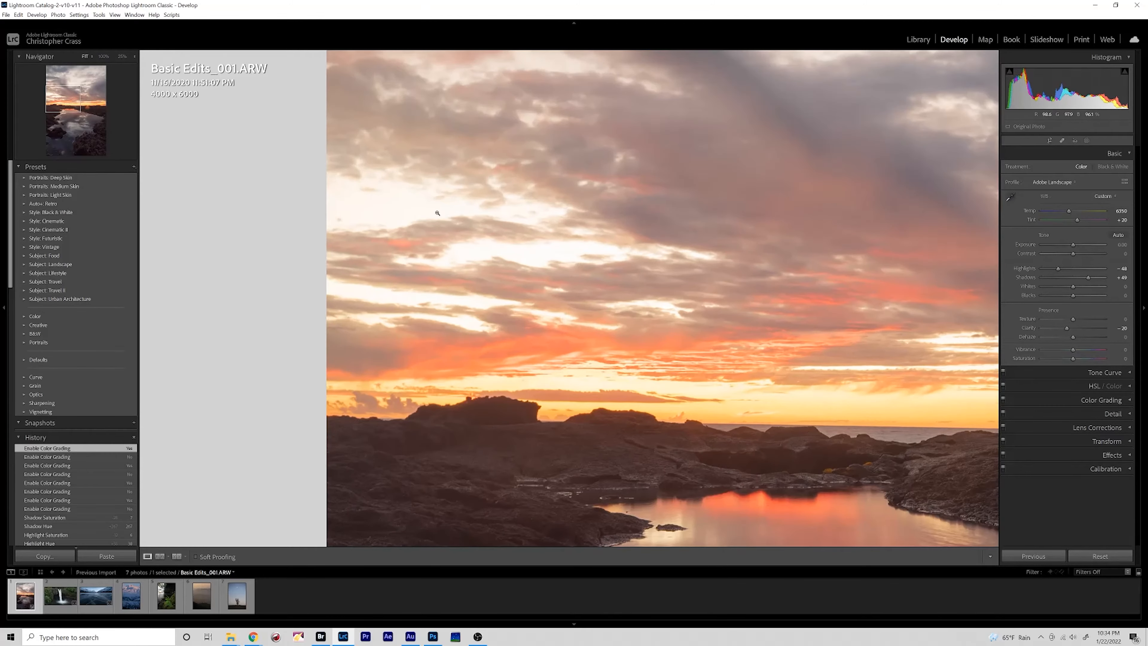
pyautogui.click(436, 215)
pyautogui.click(575, 140)
pyautogui.click(628, 282)
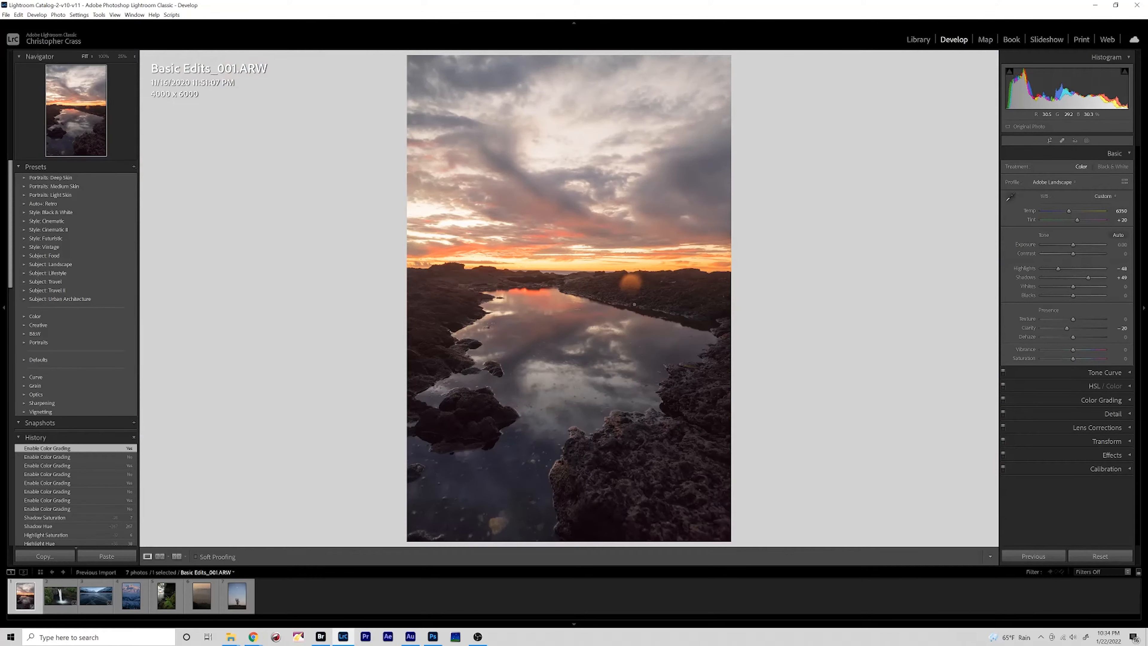
pyautogui.click(498, 320)
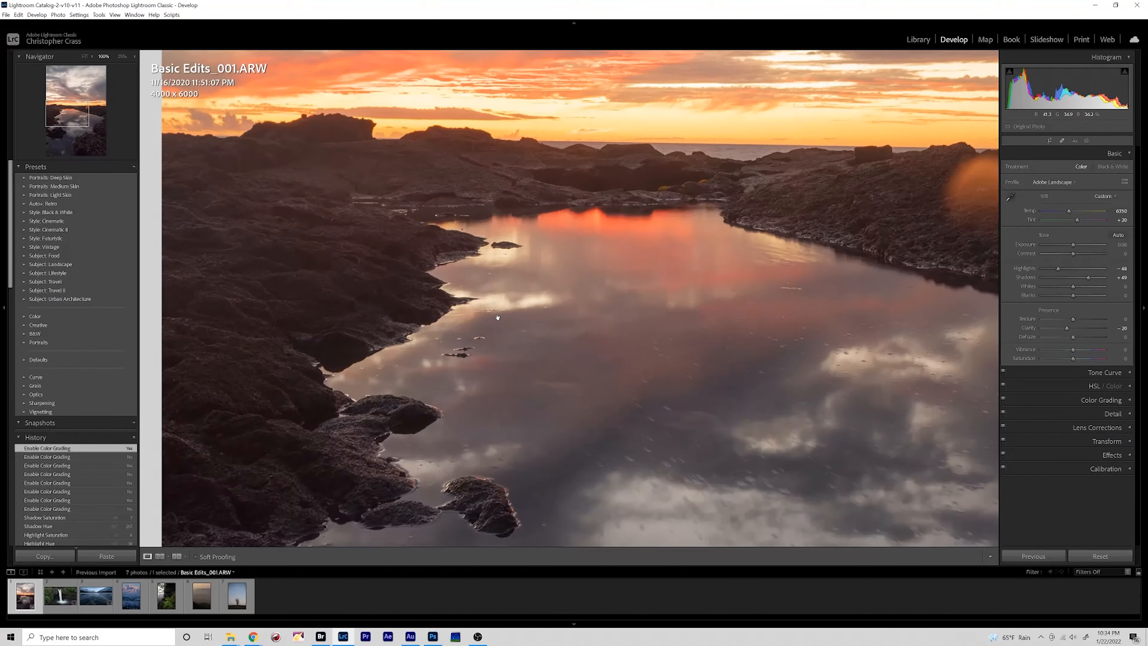
pyautogui.click(565, 294)
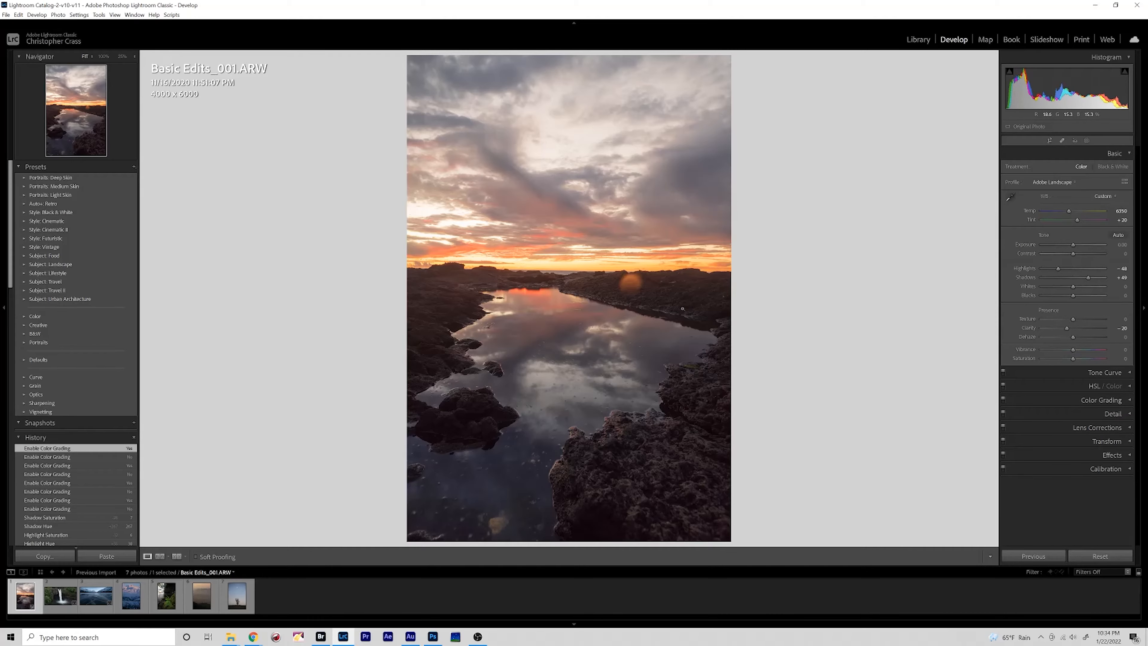
# Crop the waterfall photo Basic Edits_005.ARW to a 2 x 3 aspect ratio, expanding the crop to the full 6000 x 4000 frame.
pyautogui.press('Right')
pyautogui.click(1053, 141)
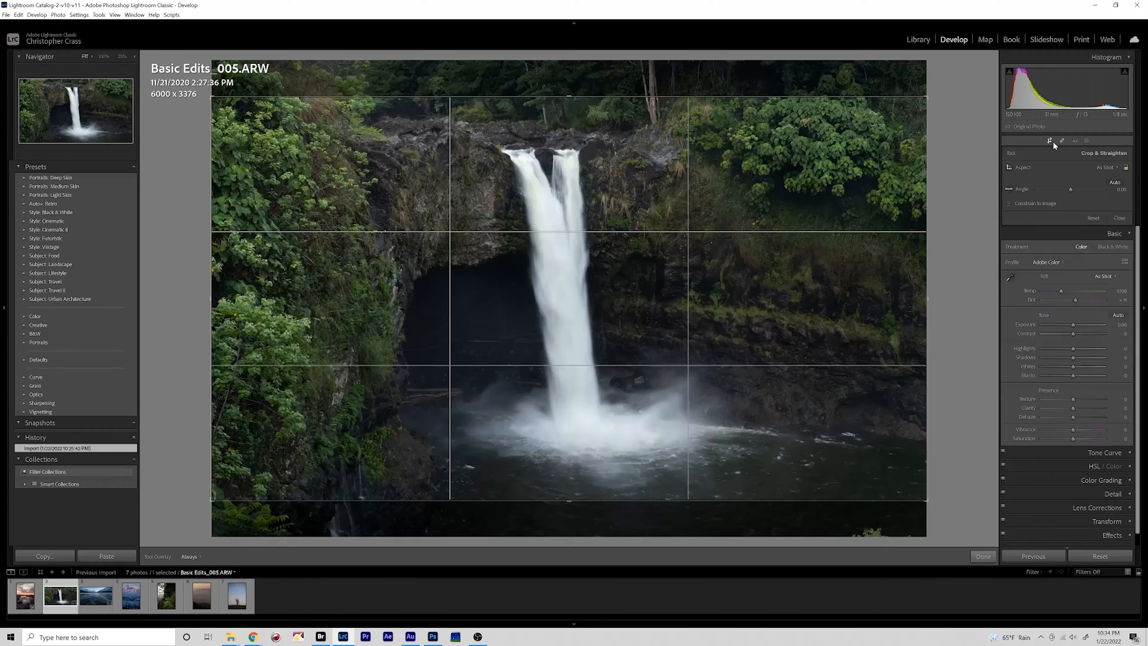
pyautogui.click(1116, 167)
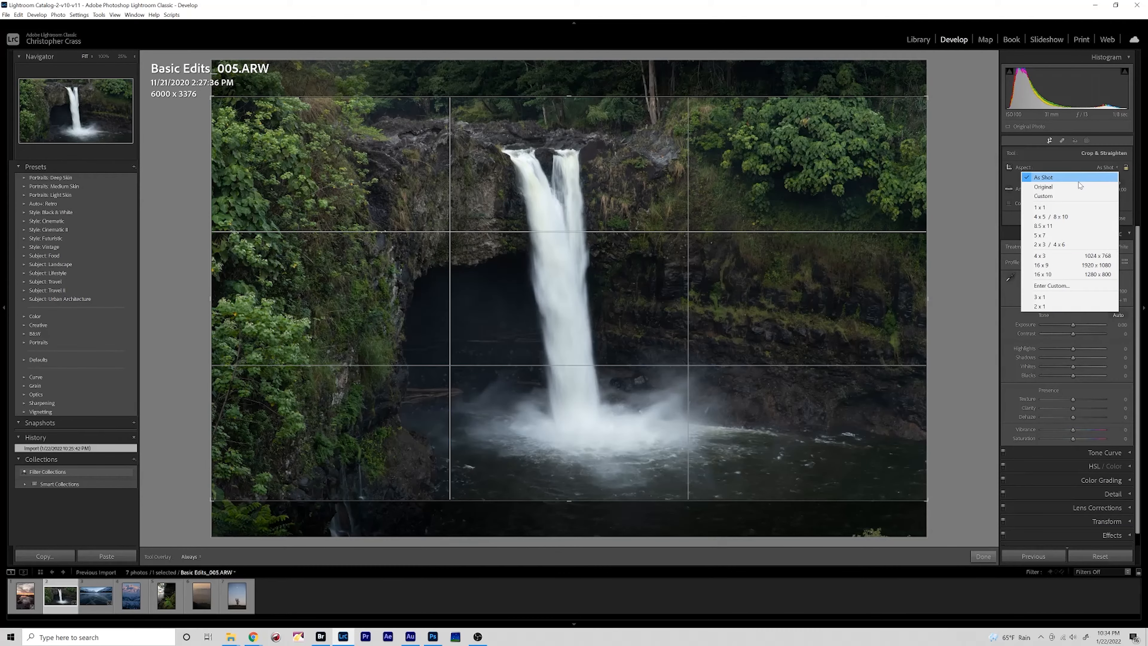
pyautogui.click(1053, 244)
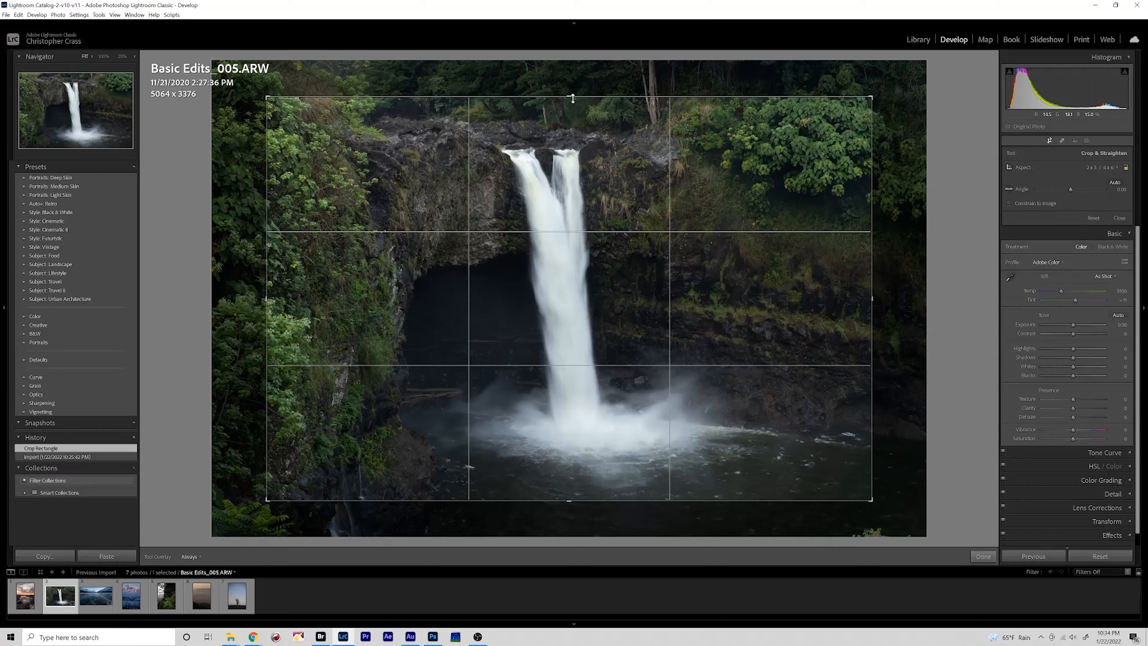
pyautogui.moveTo(572, 98); pyautogui.dragTo(572, 61)
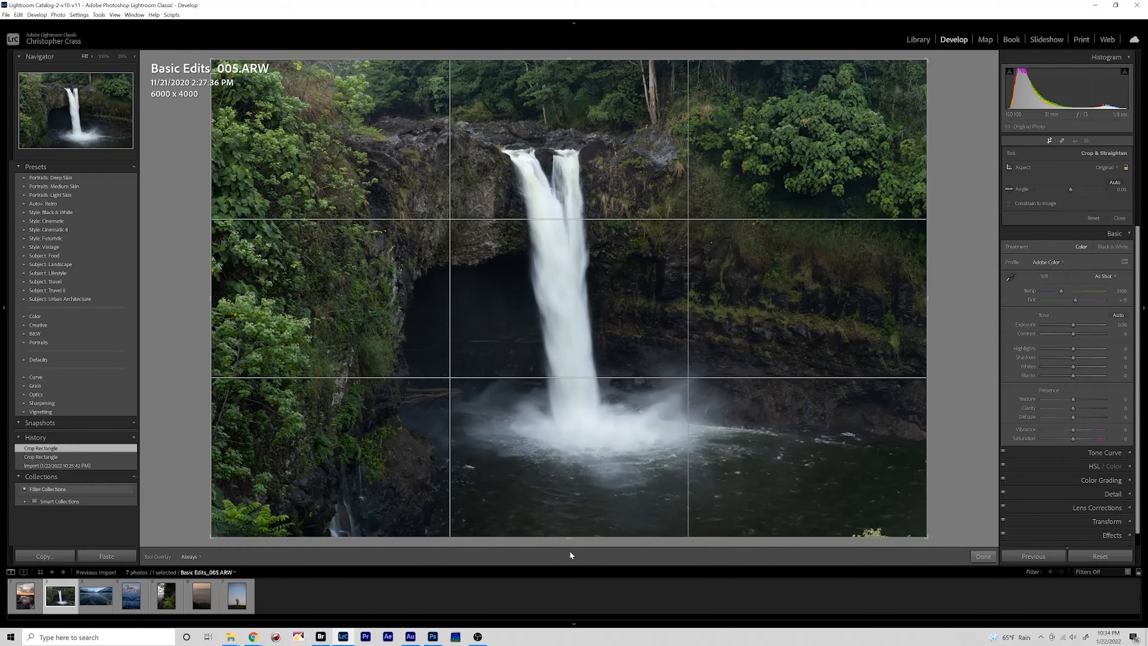
pyautogui.press('Return')
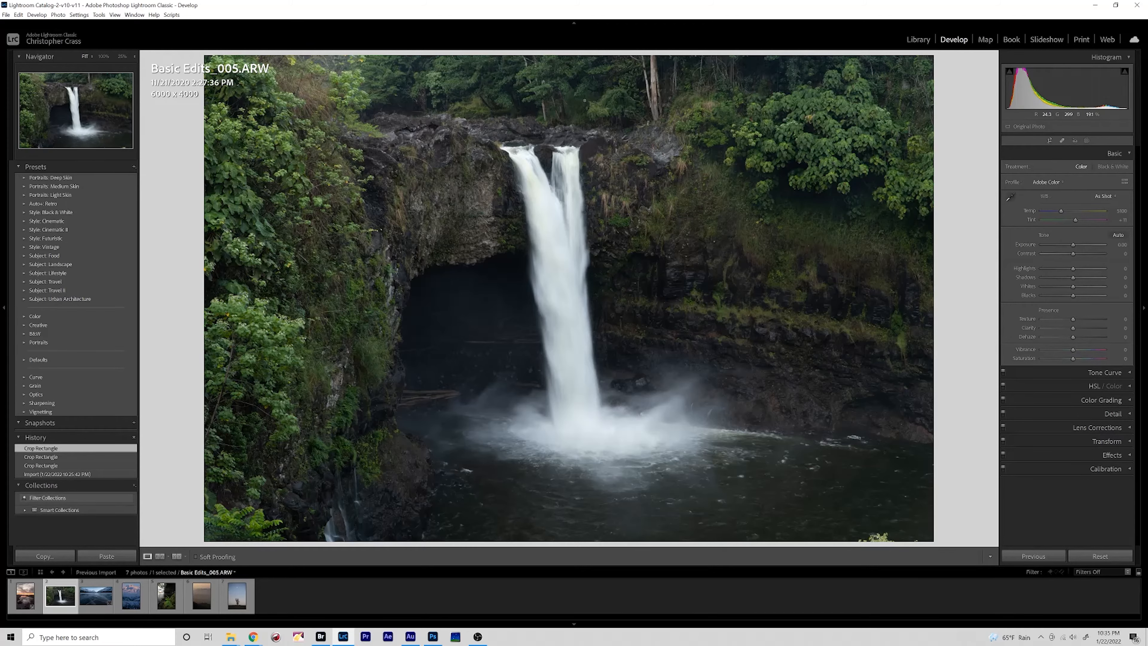
# Turn on Remove Chromatic Aberration in the waterfall photo's Lens Corrections.
pyautogui.click(364, 149)
pyautogui.click(364, 149)
pyautogui.click(1115, 153)
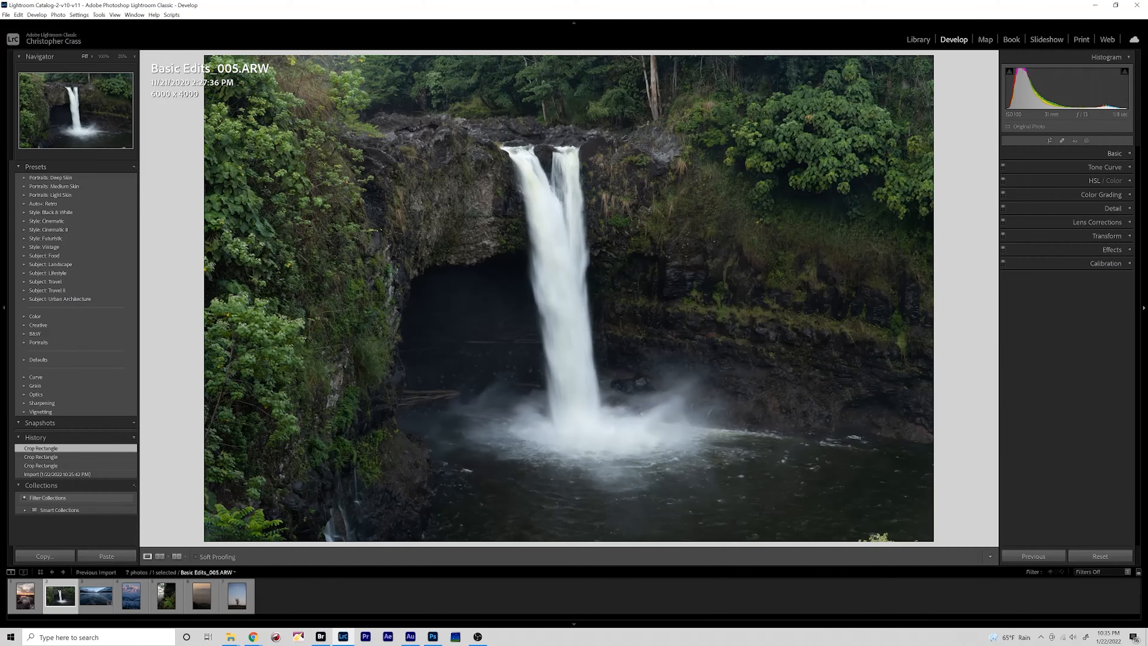
pyautogui.click(1095, 220)
pyautogui.click(1033, 250)
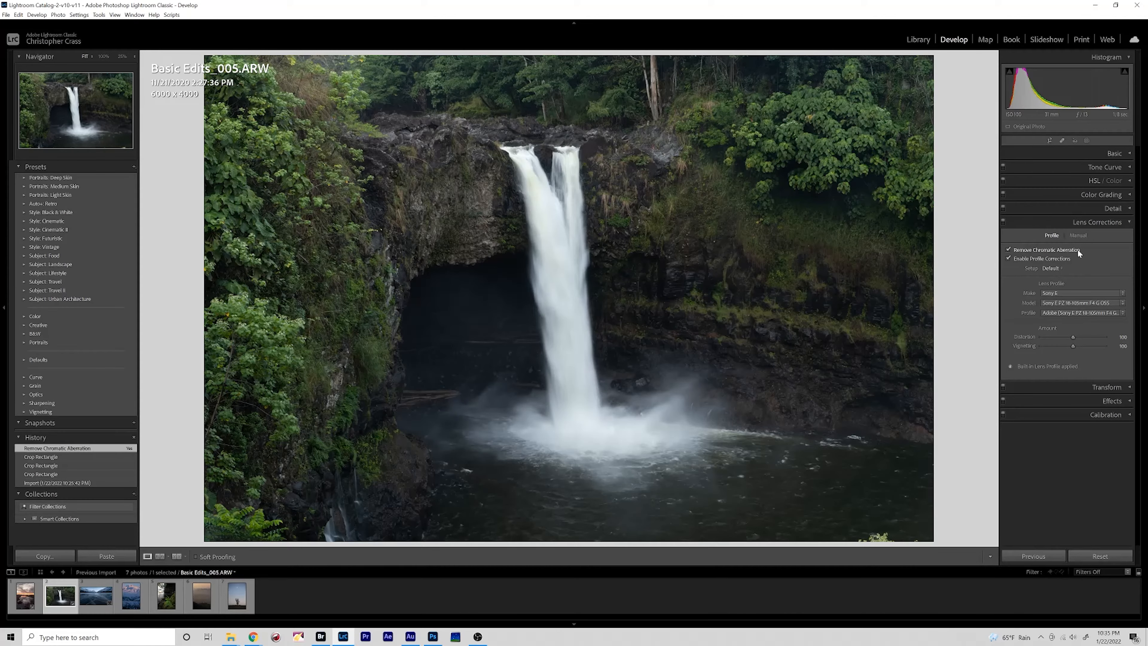
pyautogui.click(1103, 222)
# Set the waterfall photo's profile to Adobe Landscape, comparing it with Adobe Color and with the original version.
pyautogui.click(1117, 152)
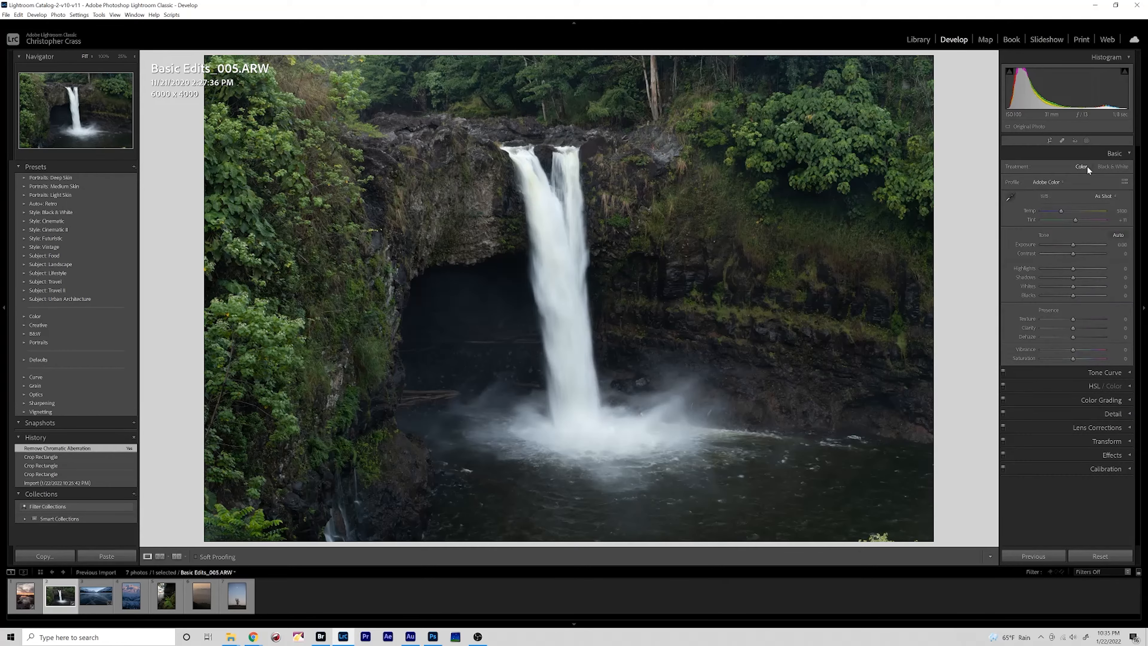
pyautogui.click(1046, 182)
pyautogui.click(1053, 201)
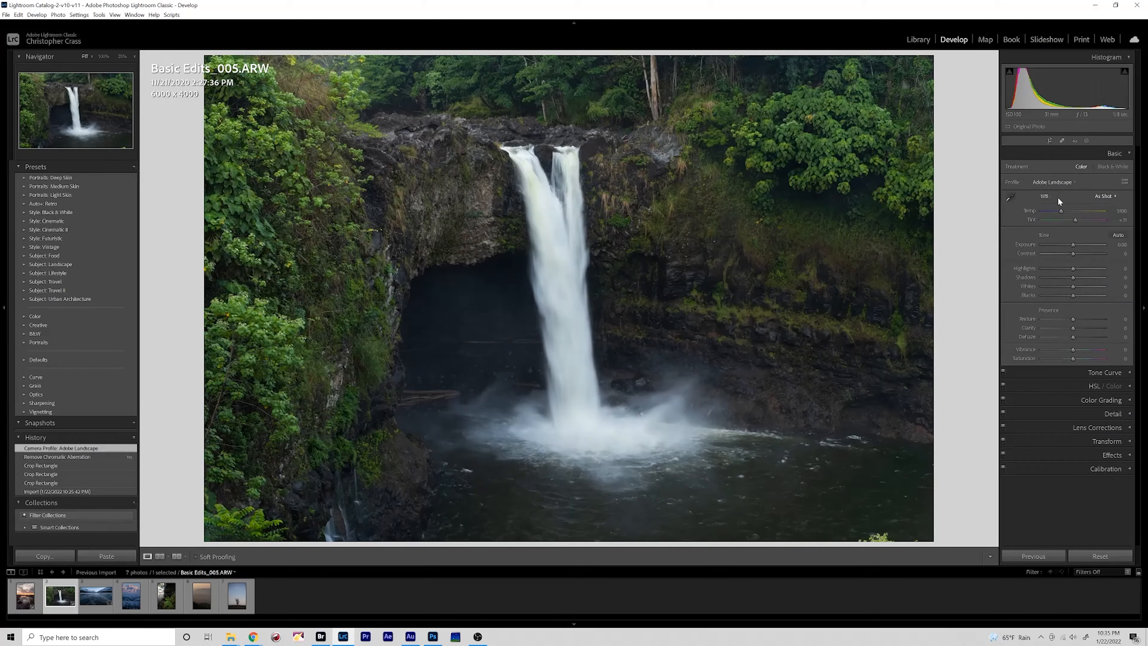
pyautogui.click(1048, 182)
pyautogui.click(1051, 192)
pyautogui.click(1048, 182)
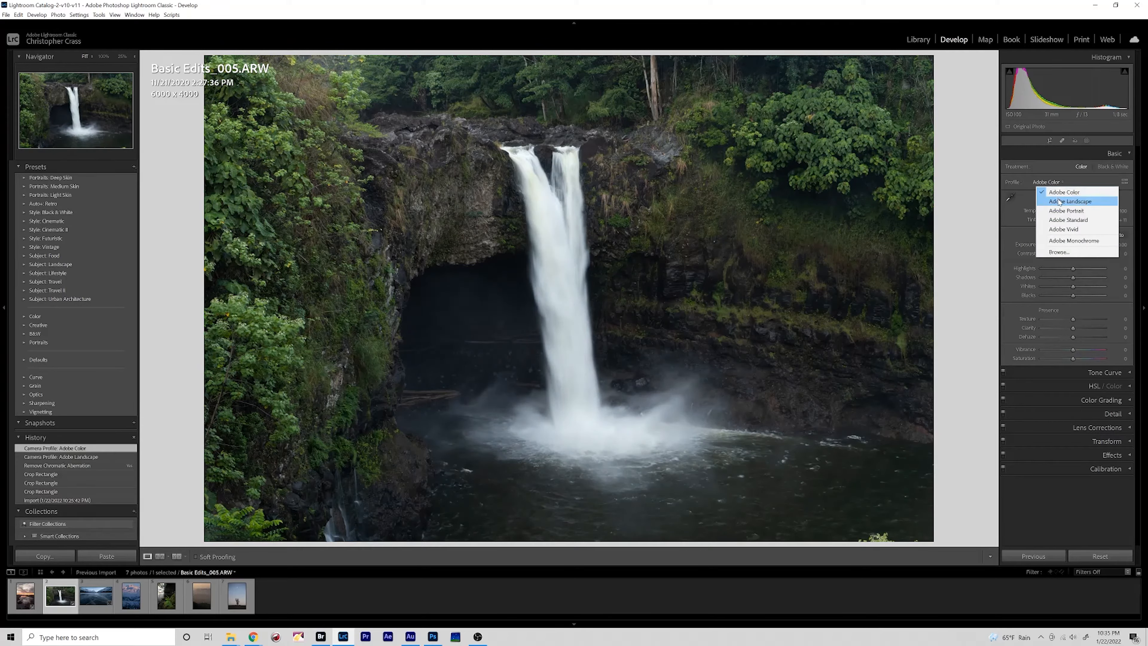
pyautogui.click(1057, 201)
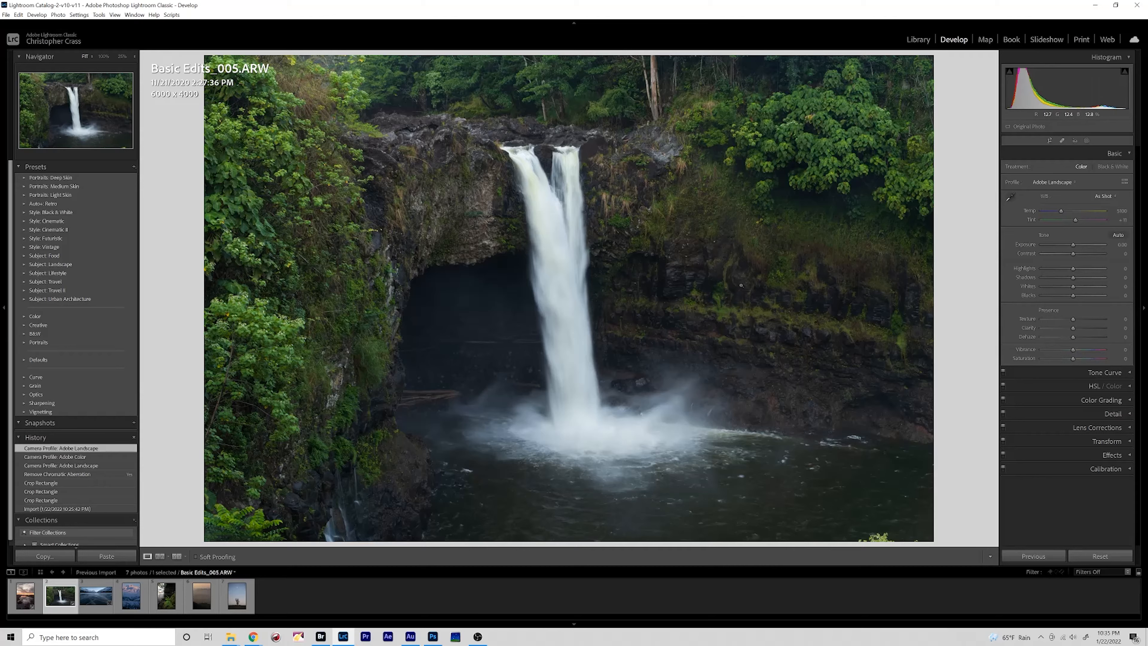
pyautogui.press('\\')
pyautogui.press('\\')
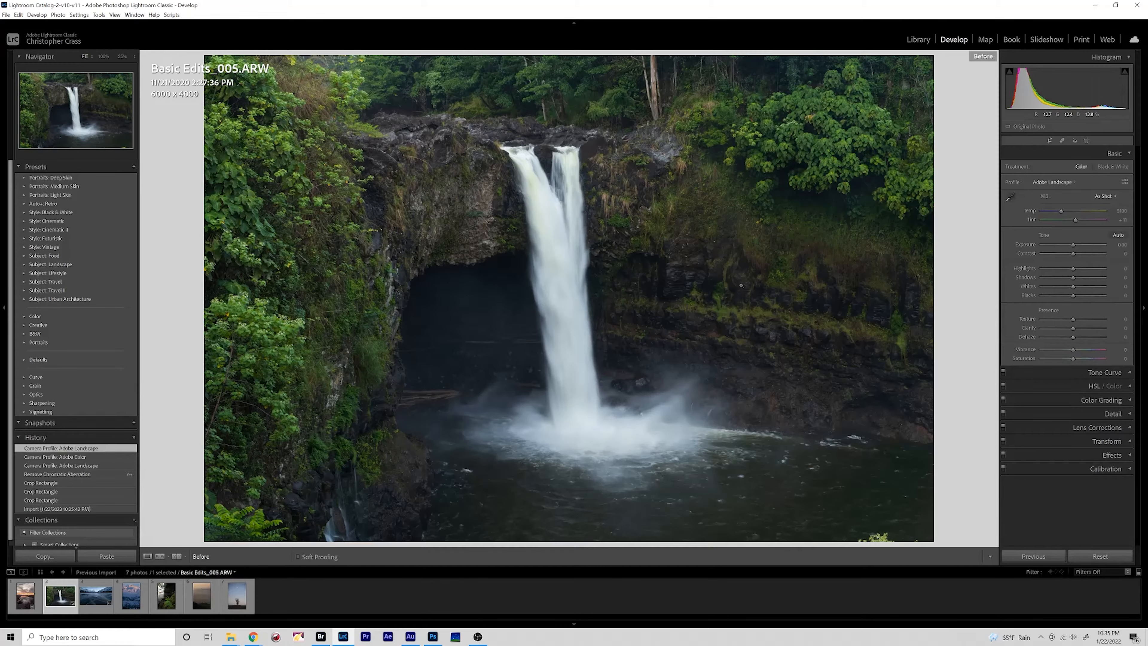
# Try a custom white balance sampled from the white water of the waterfall, and undo it.
pyautogui.click(1009, 197)
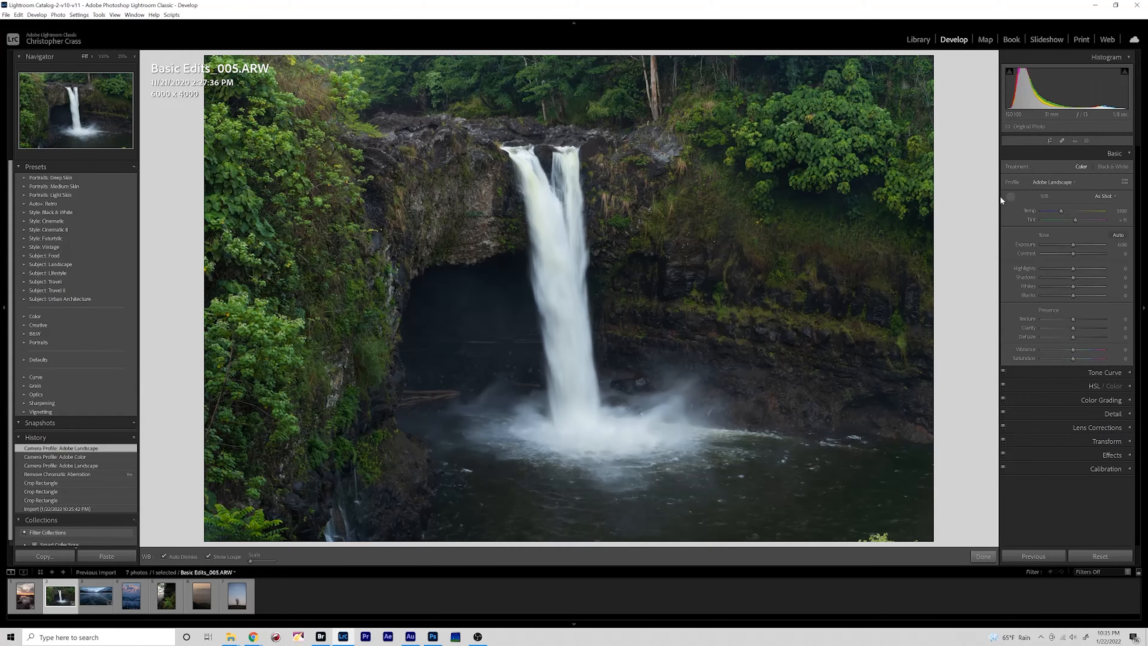
pyautogui.click(562, 286)
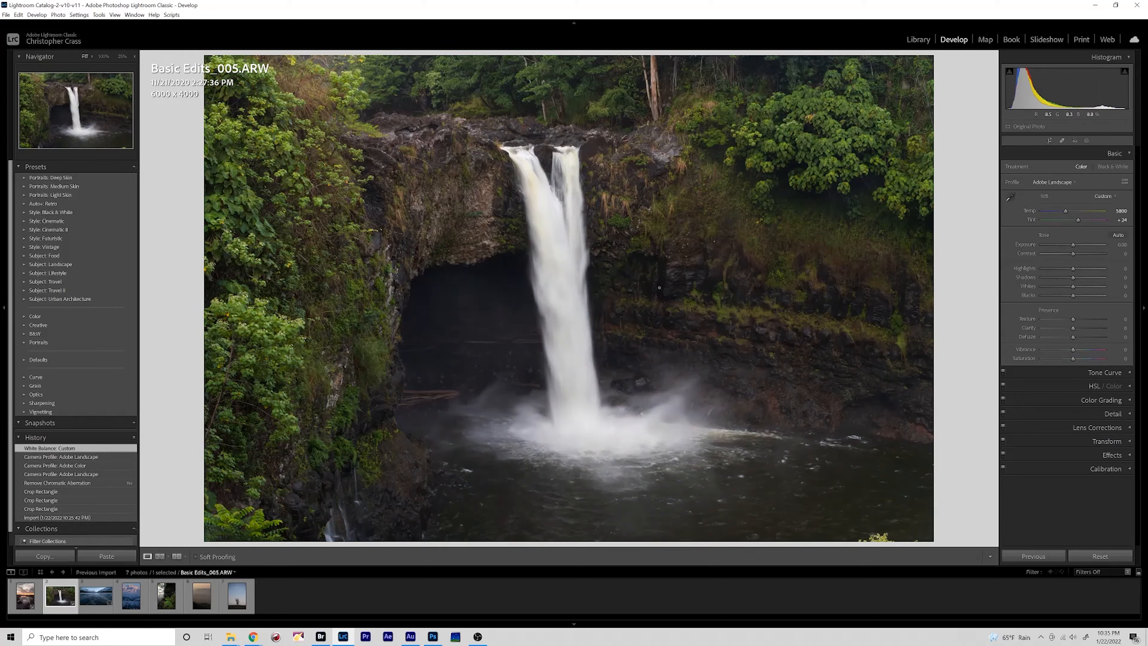
pyautogui.hotkey('ctrl', 'z')
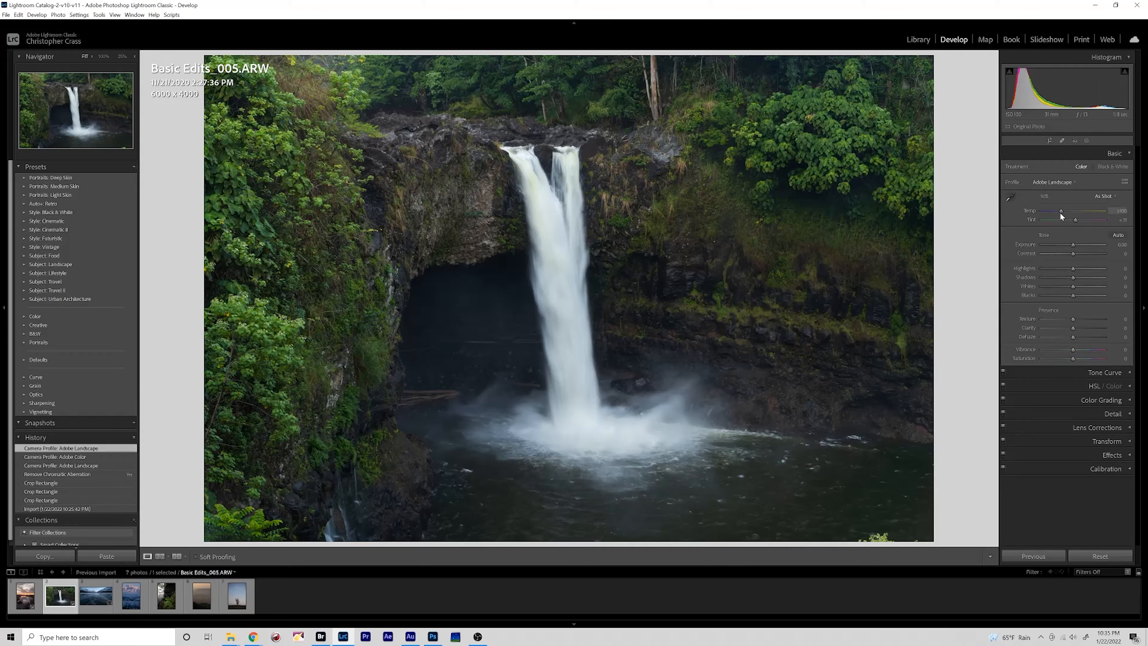
# Warm the temperature slightly, set Highlights to about -17 and Shadows to about +43, and inspect the dark cave at 100%.
pyautogui.moveTo(1059, 211); pyautogui.dragTo(1062, 210)
pyautogui.moveTo(1063, 211); pyautogui.dragTo(1062, 211)
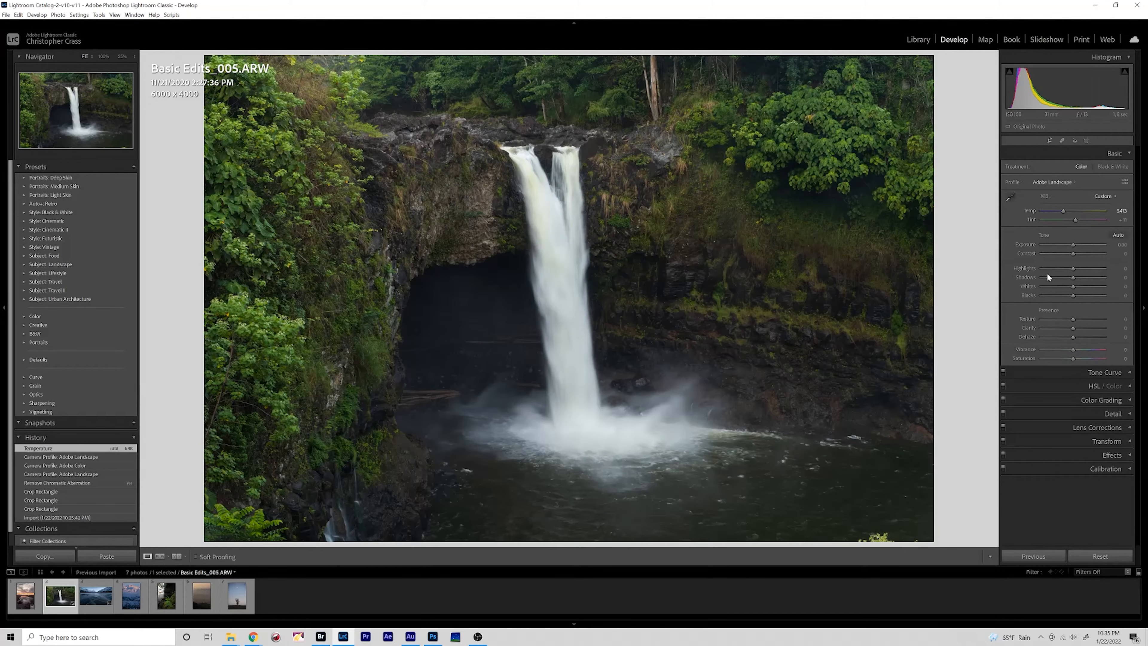
pyautogui.moveTo(1061, 270); pyautogui.dragTo(1086, 276)
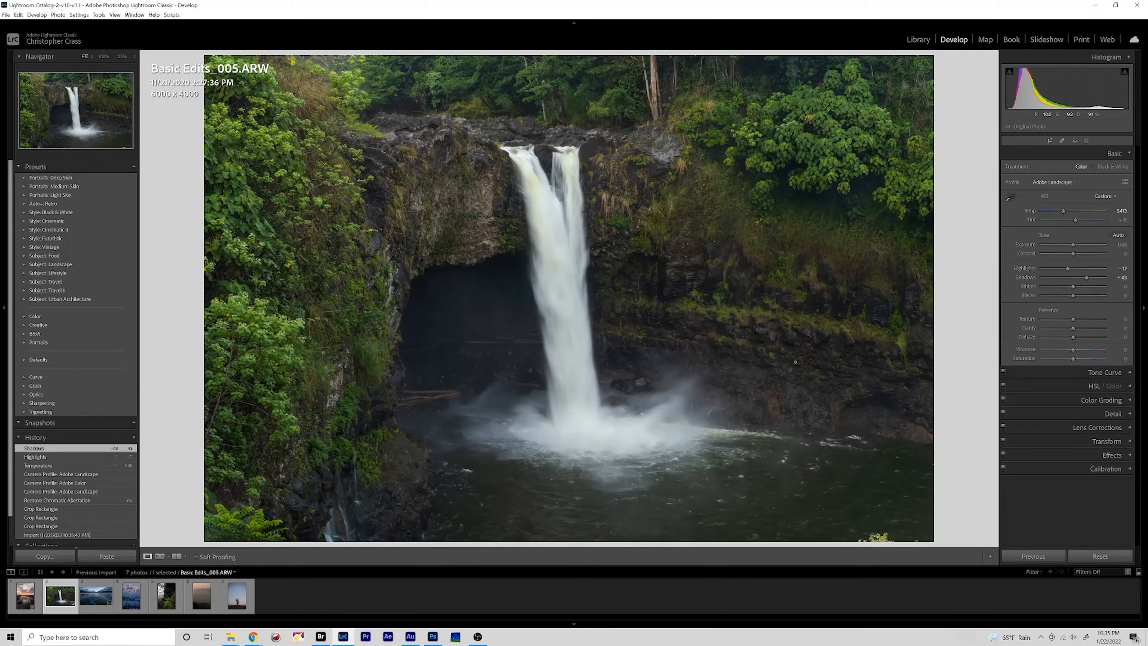
pyautogui.click(548, 354)
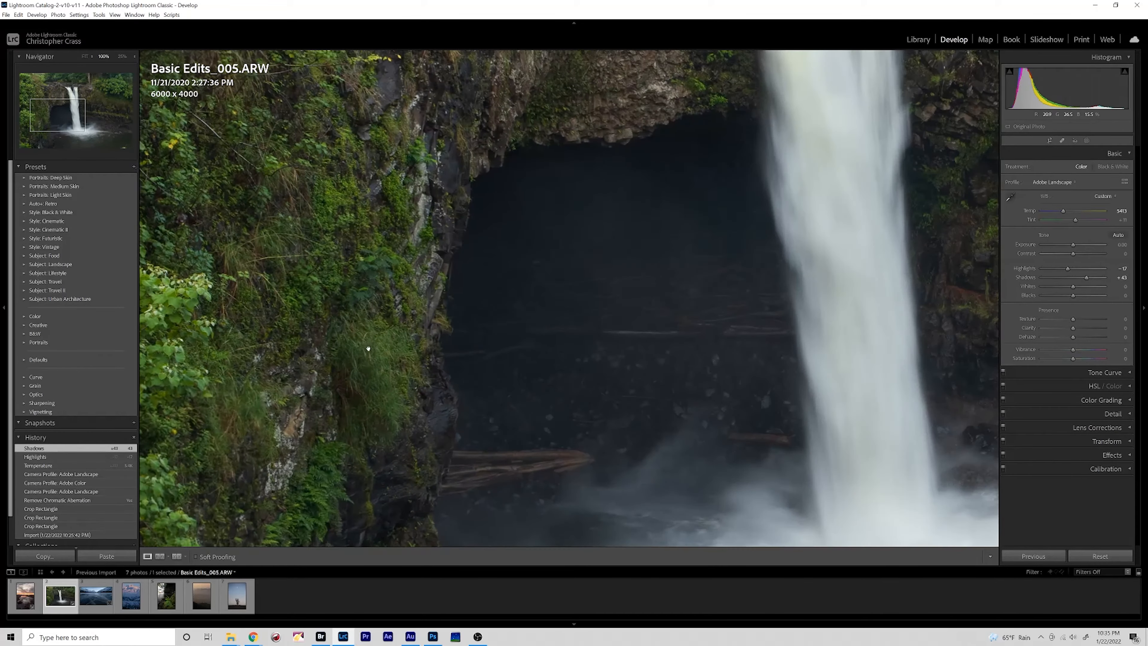
pyautogui.click(528, 325)
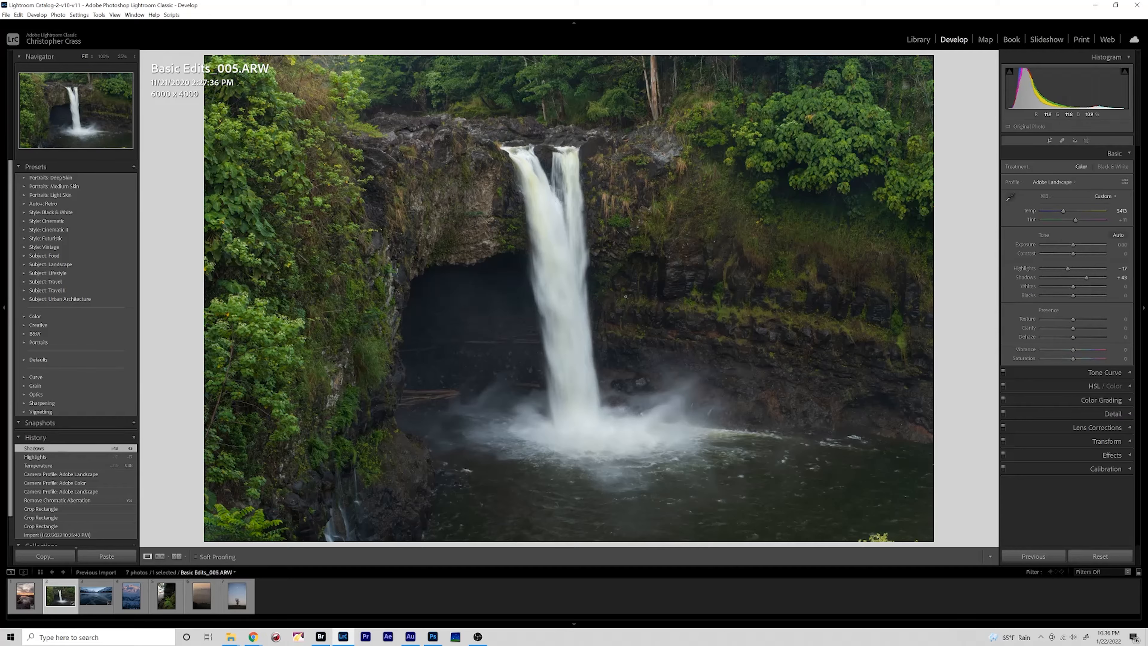
# Try darker and brighter Exposure values on the waterfall photo, and reset Exposure to zero.
pyautogui.moveTo(1073, 247); pyautogui.dragTo(1066, 243)
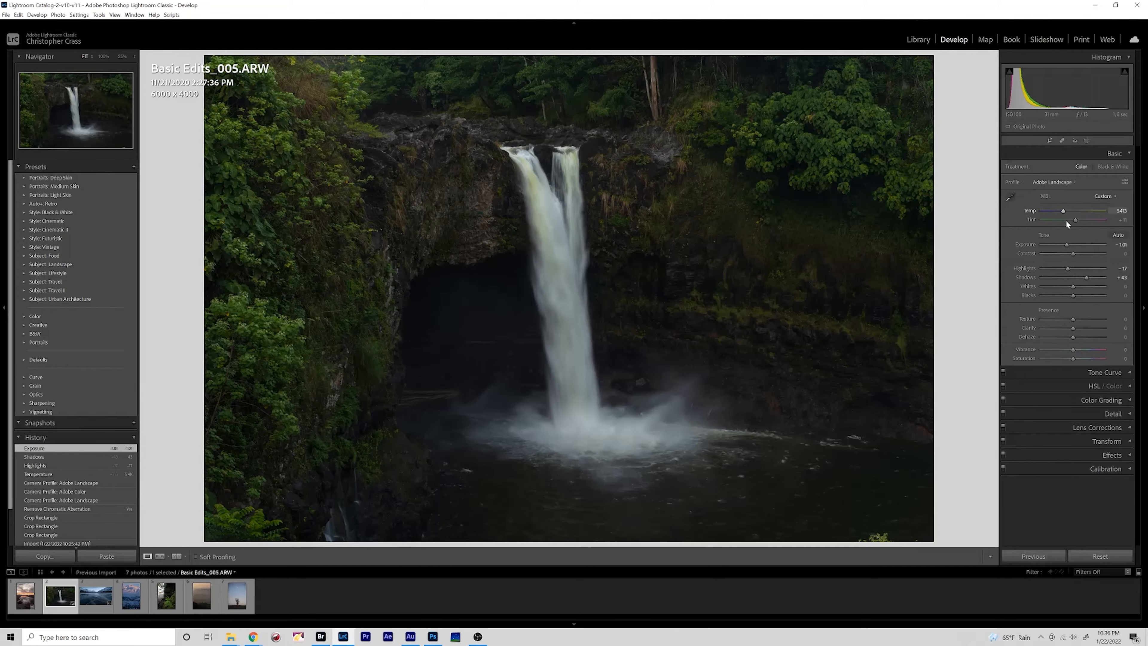
pyautogui.moveTo(1067, 246); pyautogui.dragTo(1077, 243)
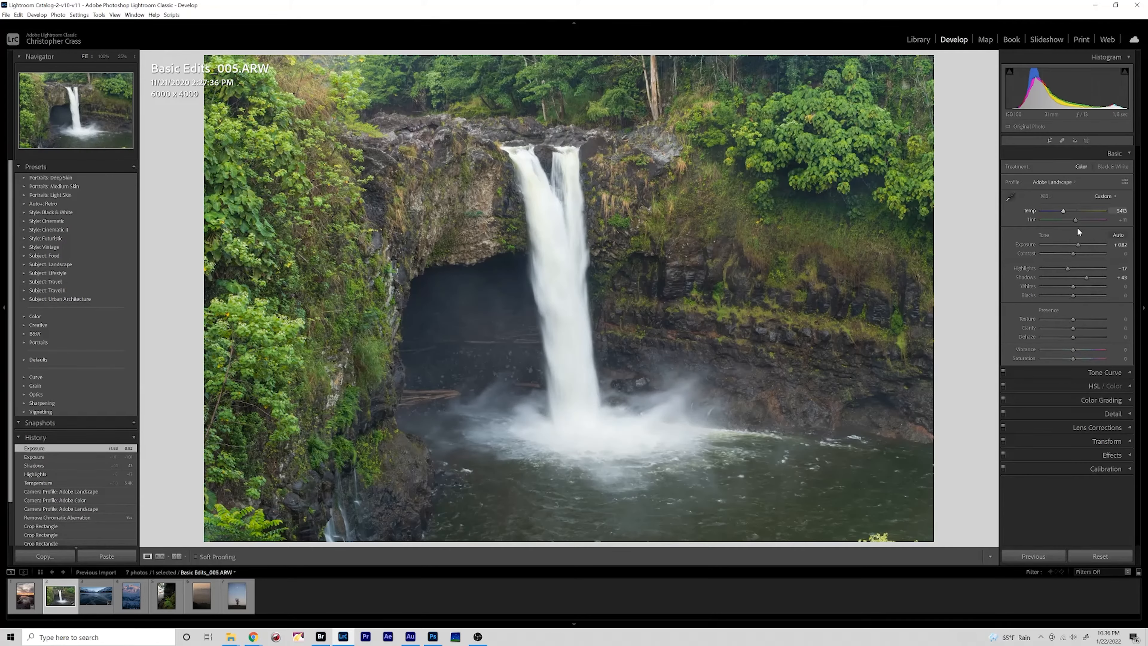
pyautogui.moveTo(1079, 247); pyautogui.dragTo(1080, 245)
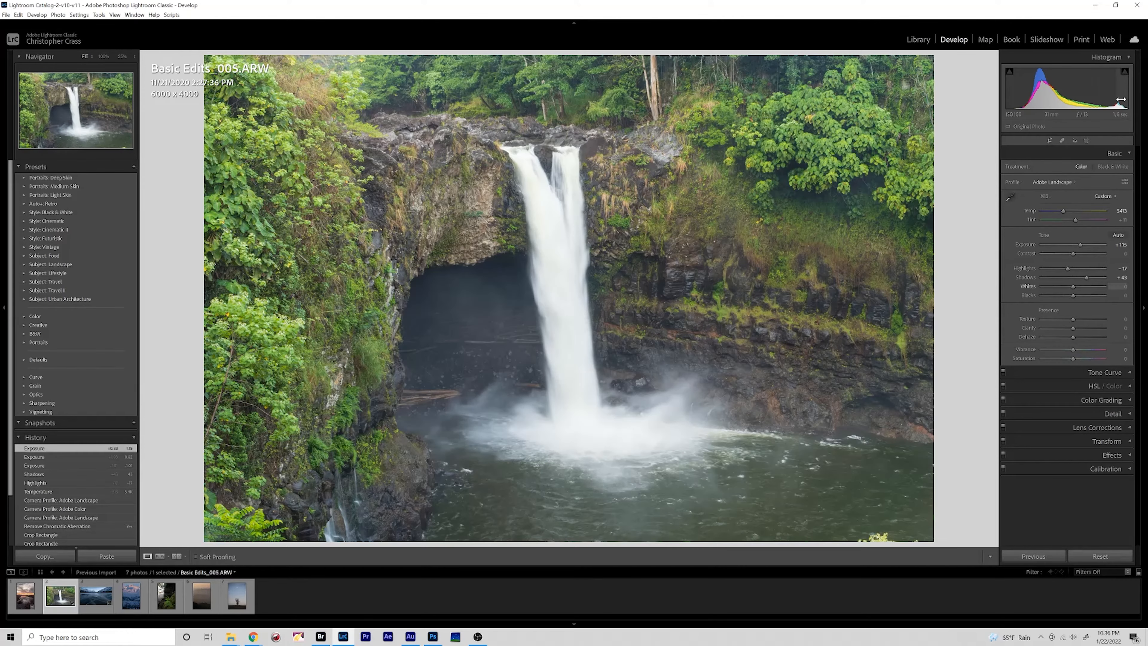
pyautogui.doubleClick(1079, 243)
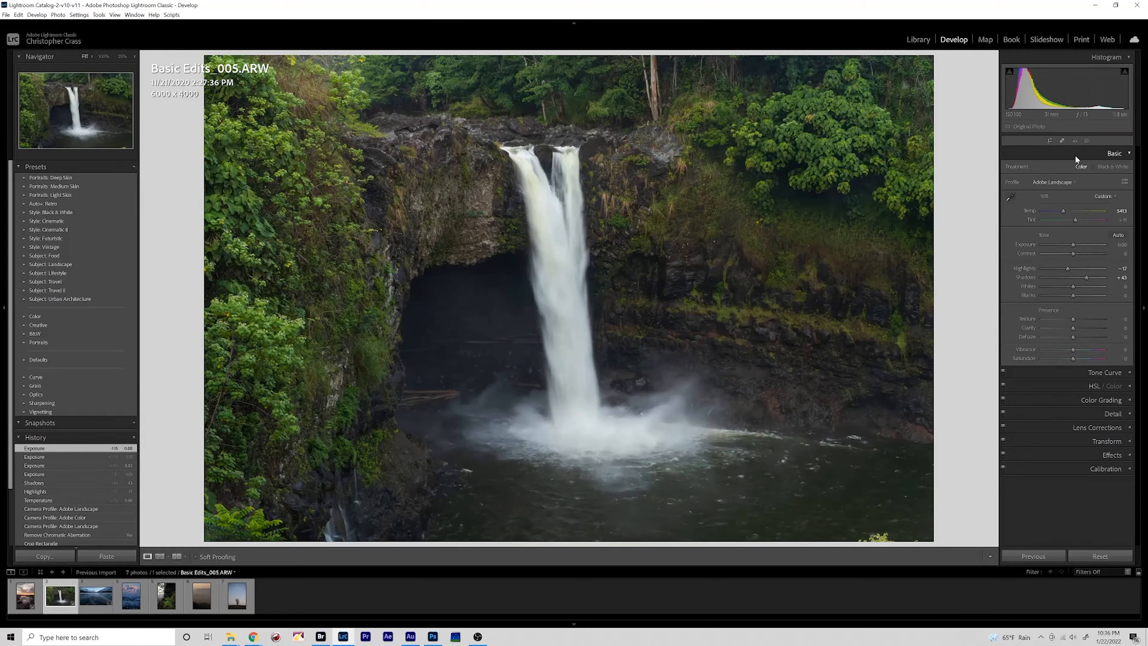
# Set the waterfall photo's Exposure to +0.24 and Clarity to about -19.
pyautogui.moveTo(1074, 249); pyautogui.dragTo(1074, 249)
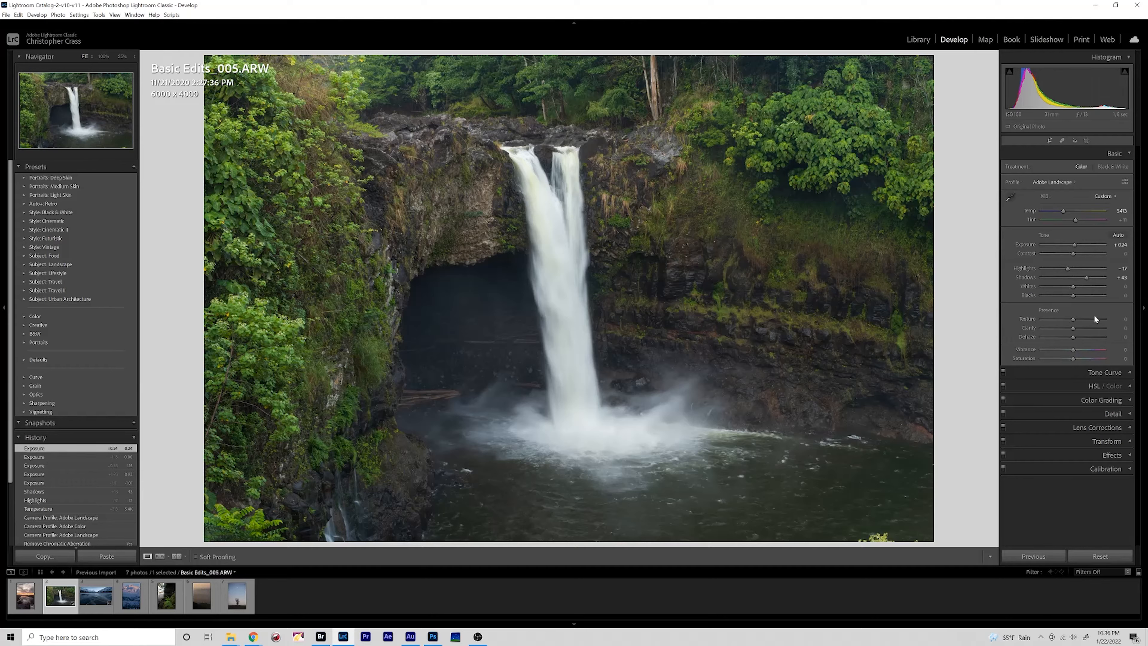
pyautogui.moveTo(1072, 328); pyautogui.dragTo(1066, 327)
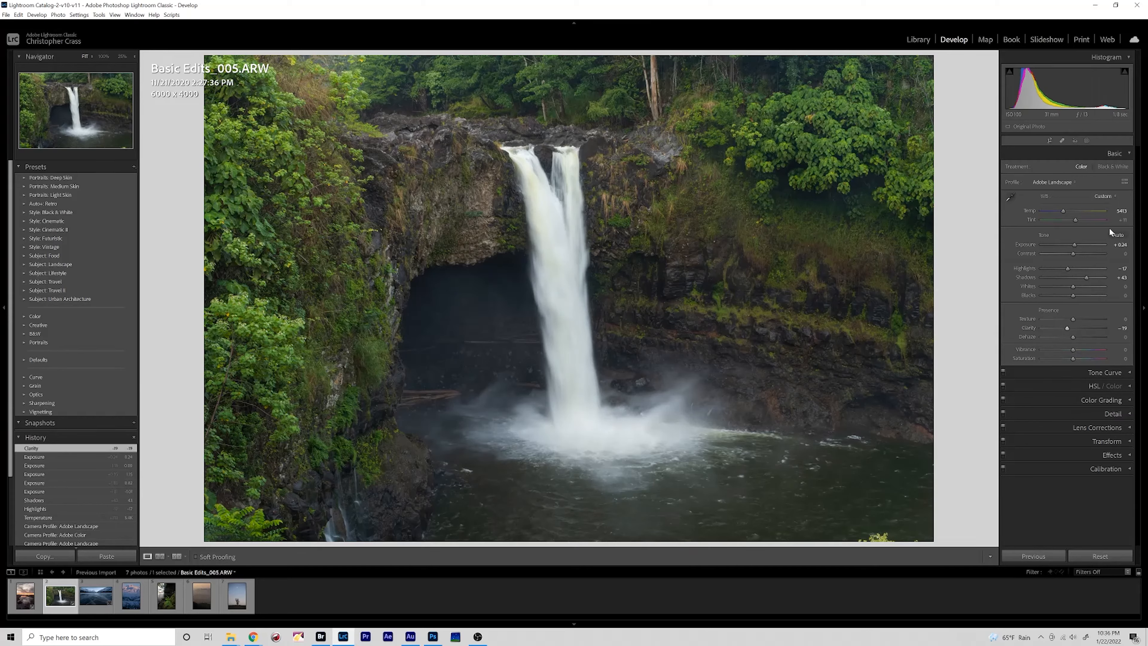
pyautogui.click(1117, 154)
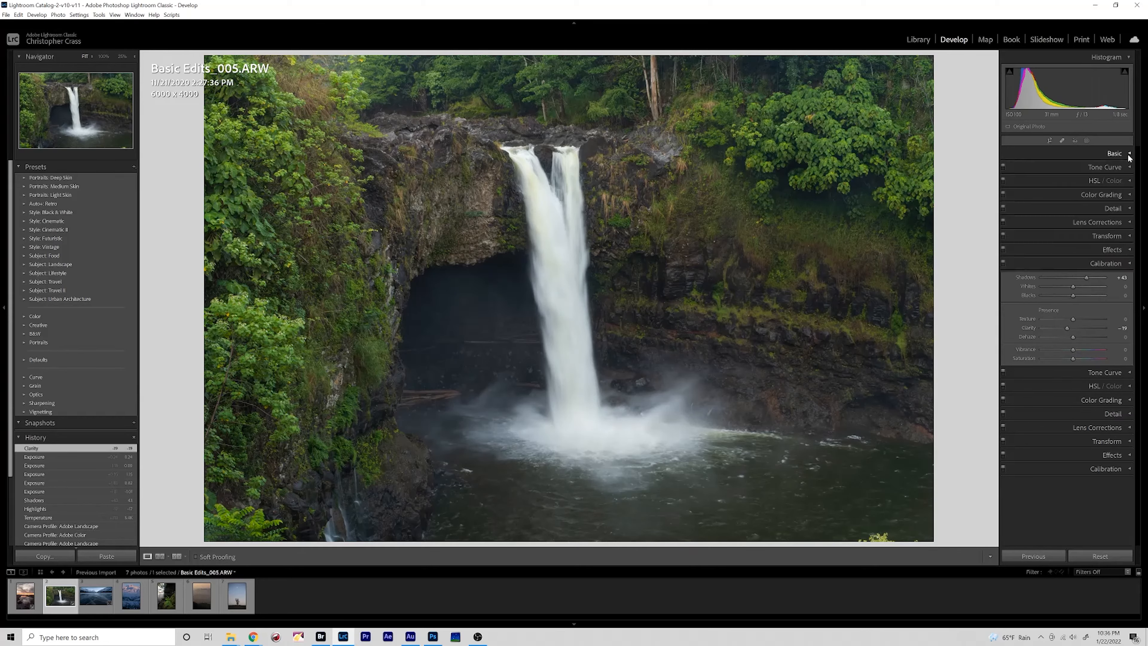
# Check the Calibration settings of the seascape Basic Edits_001.ARW for reference, and return to the waterfall photo.
pyautogui.click(1129, 264)
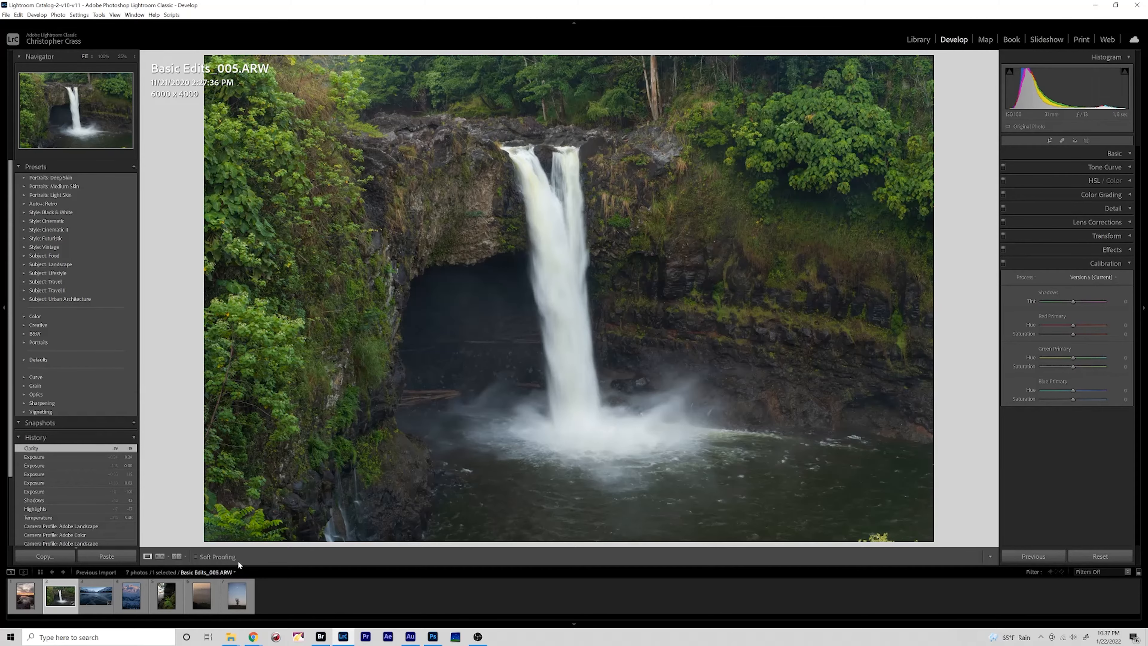
pyautogui.click(24, 599)
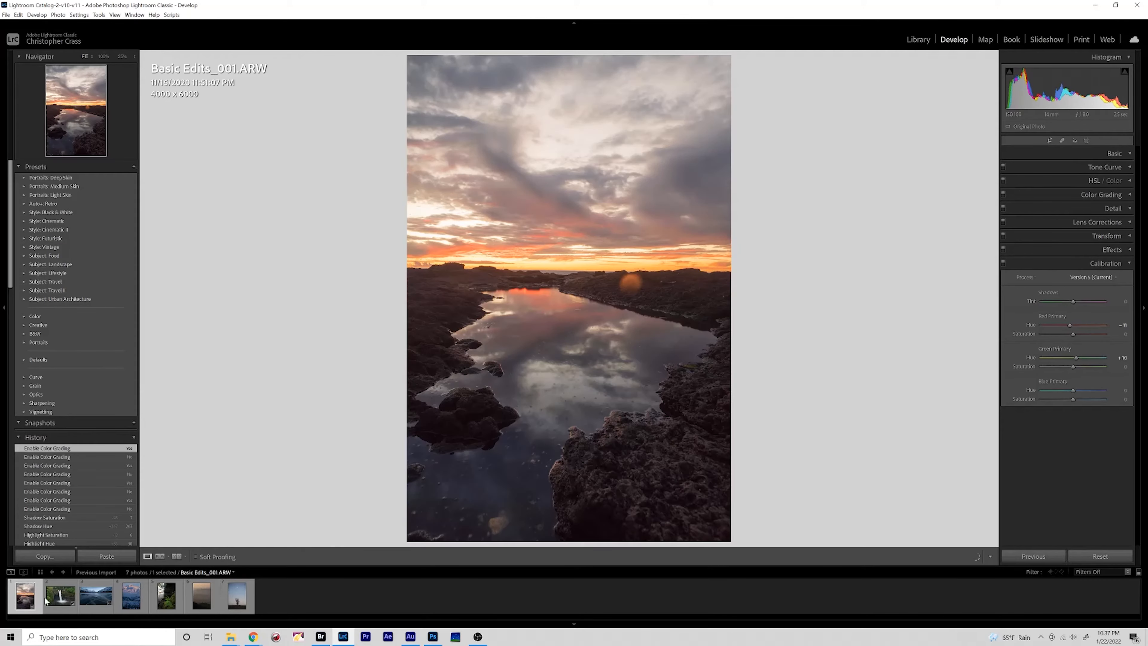
pyautogui.click(50, 602)
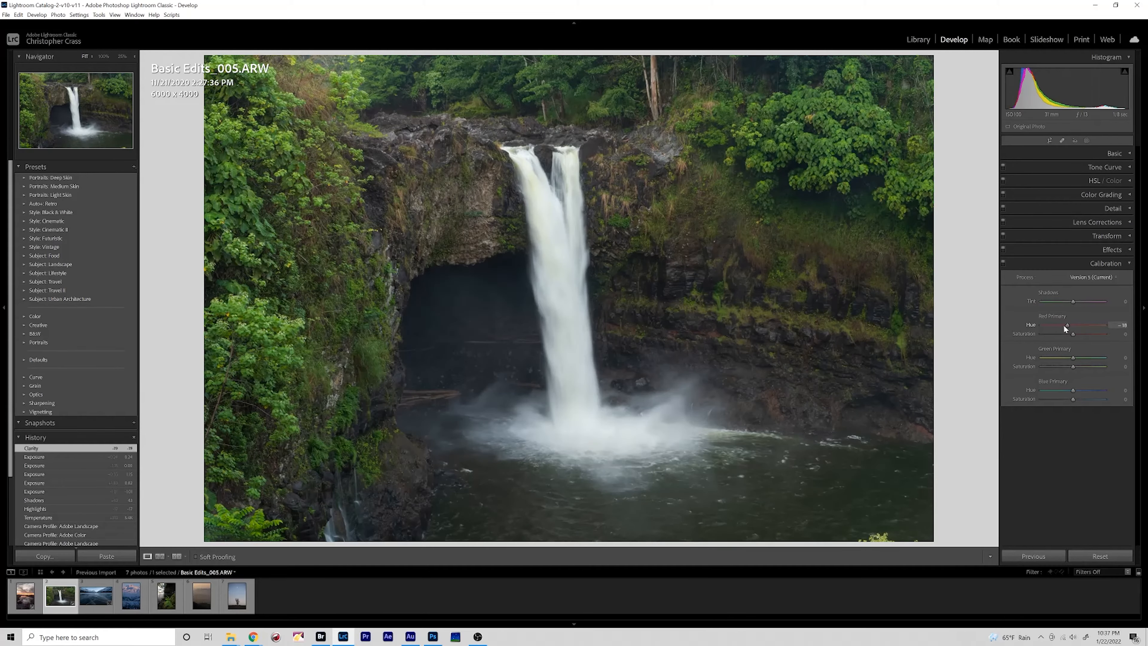
# Try hue shifts on the red, green and blue primaries of the waterfall photo's Calibration, resetting each one.
pyautogui.moveTo(1087, 326); pyautogui.dragTo(1052, 326)
pyautogui.doubleClick(1073, 326)
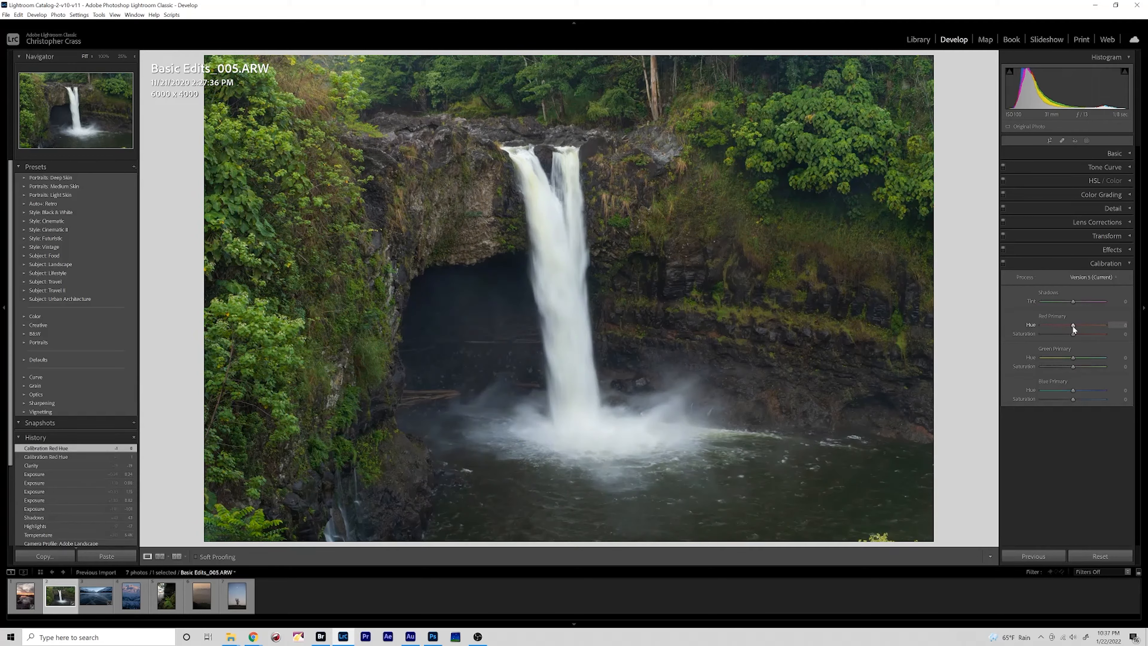
pyautogui.moveTo(1073, 357); pyautogui.dragTo(1071, 391)
pyautogui.doubleClick(1074, 358)
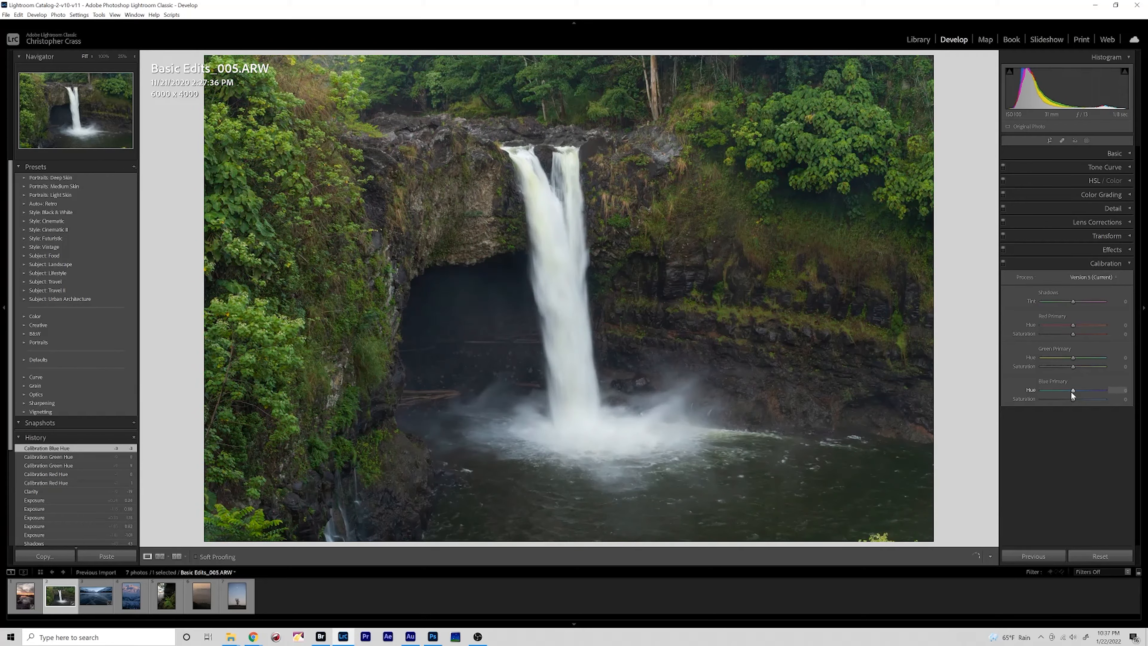
pyautogui.doubleClick(1072, 391)
pyautogui.moveTo(1074, 325)
pyautogui.mouseDown()
pyautogui.moveTo(1091, 331)
pyautogui.moveTo(1072, 325)
pyautogui.mouseUp()
pyautogui.doubleClick(1073, 326)
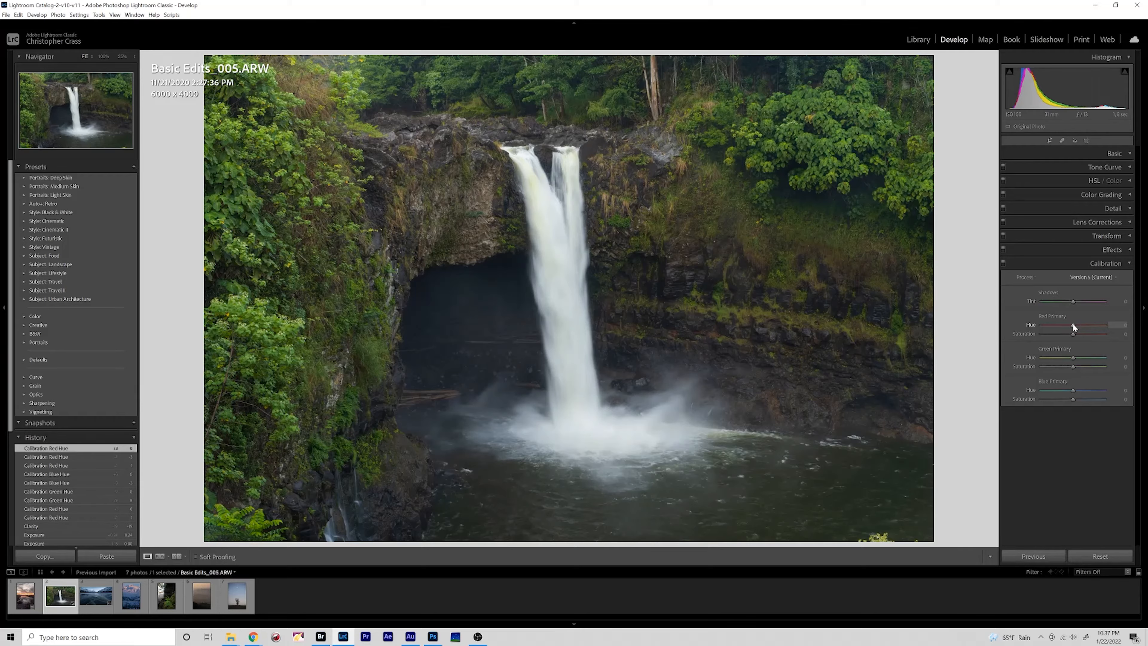
# Set the Calibration's Red Primary hue to about -19 and Green Primary hue to +22, comparing the photo with and without them.
pyautogui.moveTo(1067, 327); pyautogui.dragTo(1067, 327)
pyautogui.moveTo(1080, 356); pyautogui.dragTo(1080, 357)
pyautogui.click(1002, 263)
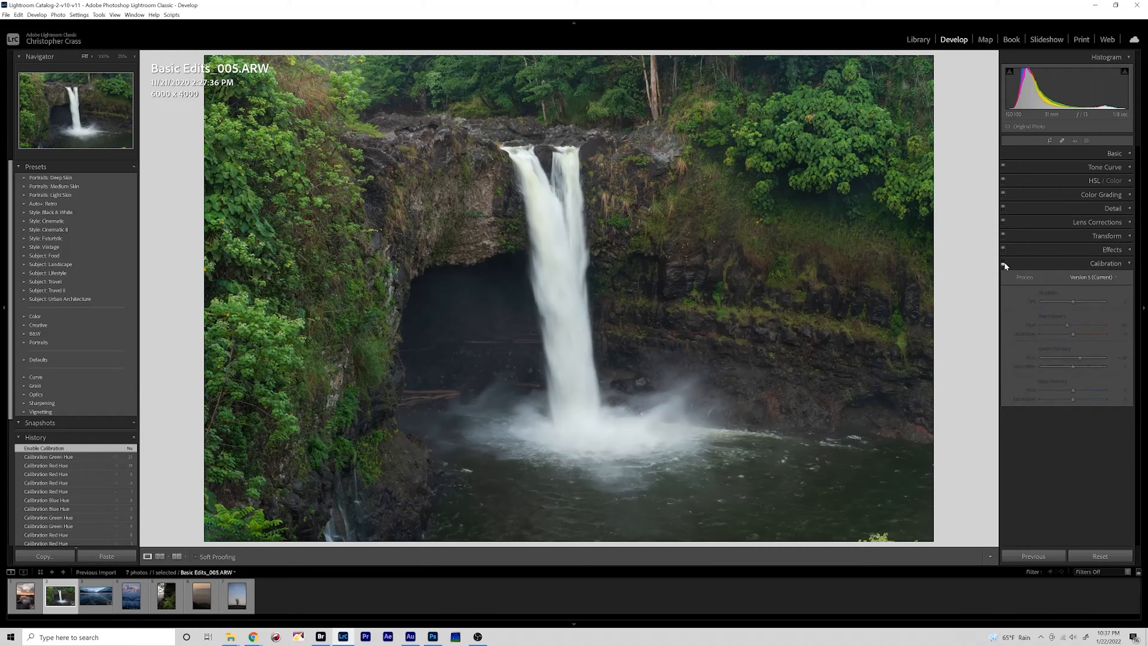
pyautogui.click(1003, 263)
pyautogui.click(1002, 263)
pyautogui.click(1002, 264)
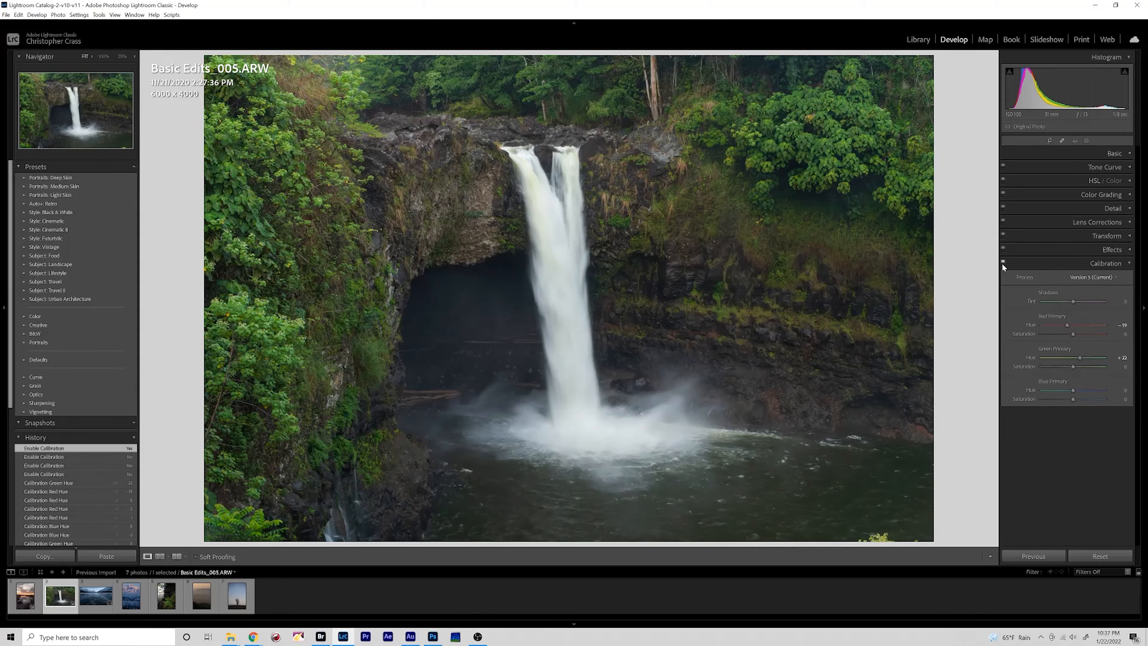
pyautogui.click(1003, 263)
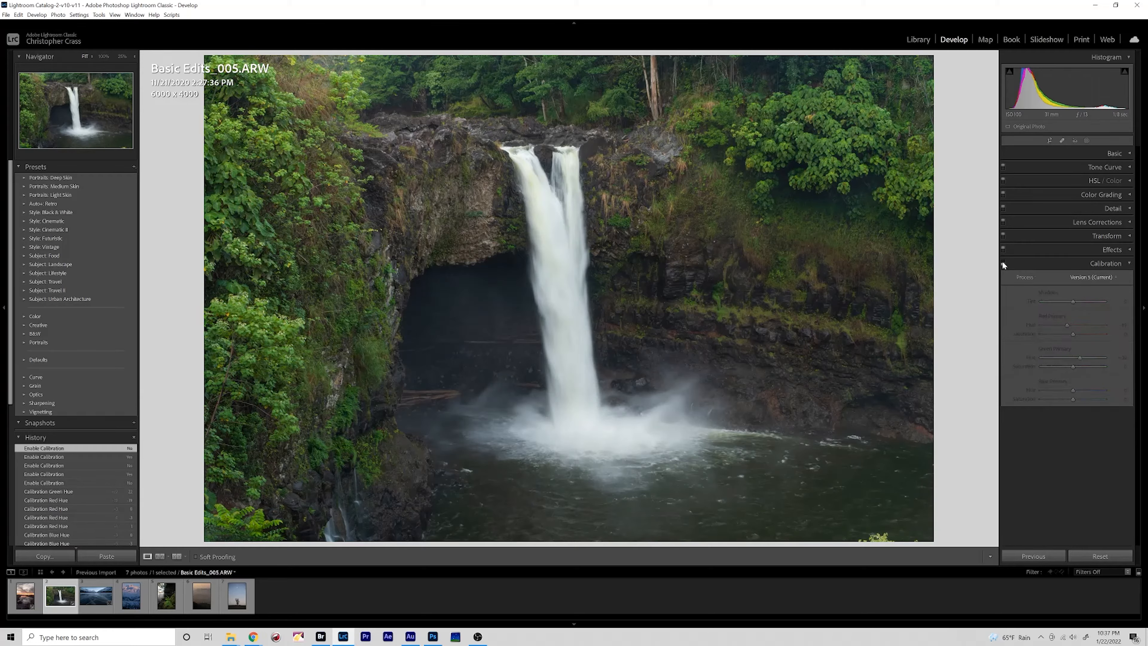
pyautogui.click(1002, 263)
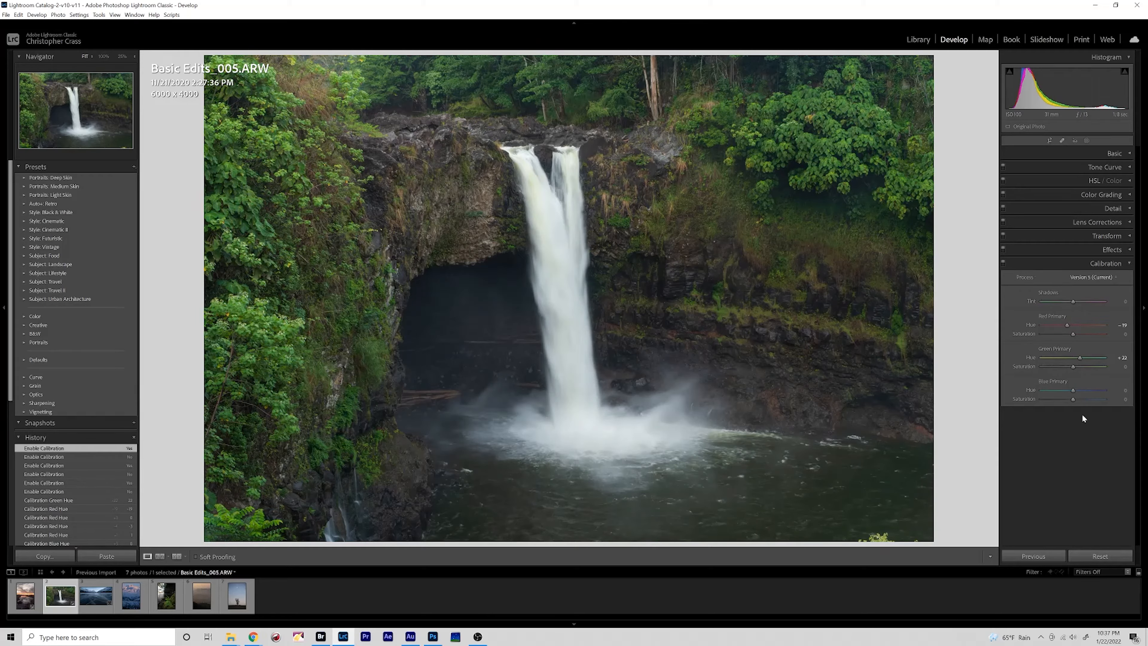
# Shift the Calibration's Blue Primary hue slightly negative and compare the photo with Calibration off and on.
pyautogui.moveTo(1073, 390)
pyautogui.mouseDown()
pyautogui.moveTo(1059, 390)
pyautogui.moveTo(1069, 391)
pyautogui.mouseUp()
pyautogui.click(1003, 263)
pyautogui.click(1003, 263)
pyautogui.click(1130, 265)
# Look at the seascape photo's Color Grading for reference, and return to the waterfall photo.
pyautogui.click(1130, 195)
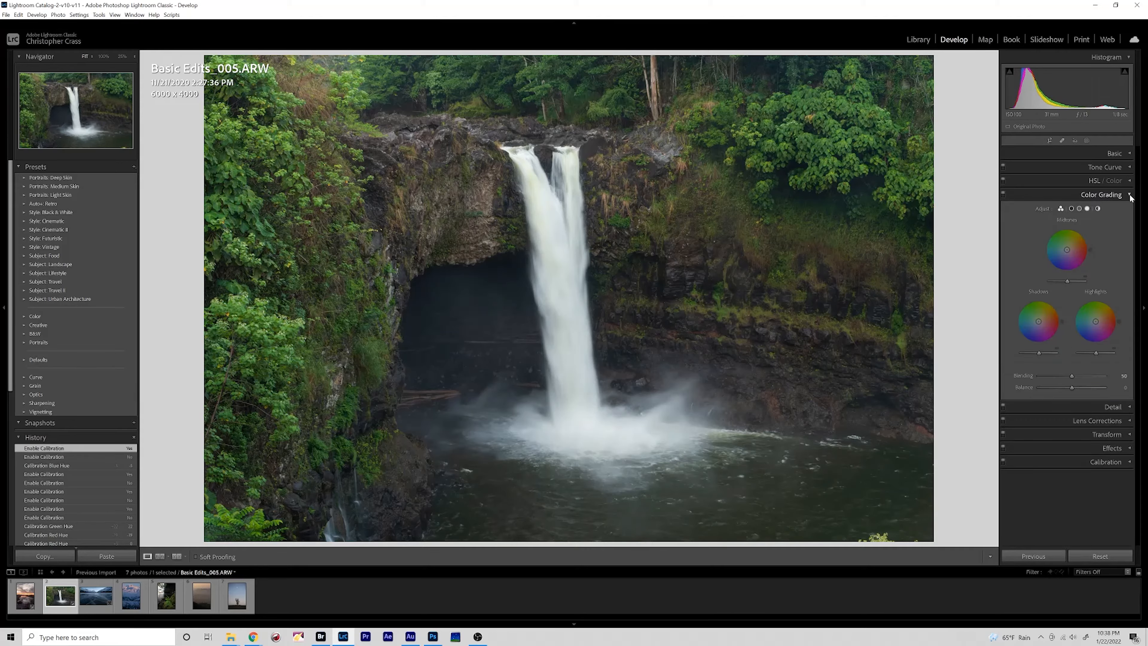
pyautogui.click(26, 596)
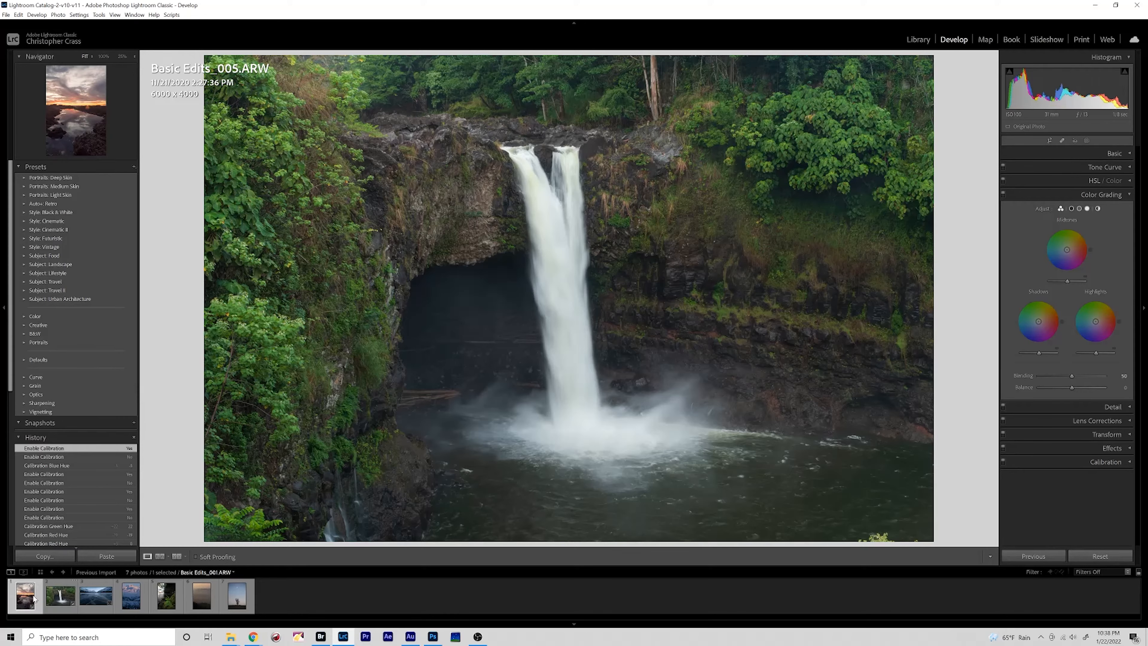
pyautogui.click(59, 596)
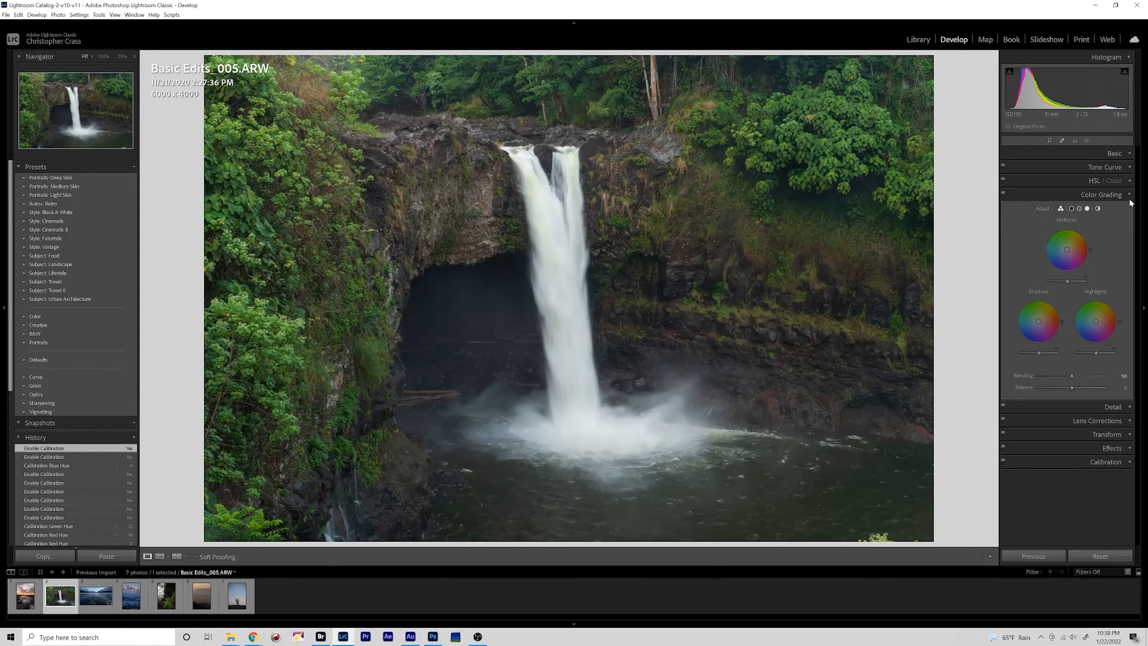
pyautogui.click(1103, 194)
# Try different Yellow and Green hue shifts in the waterfall photo's HSL adjustments, and reset both.
pyautogui.click(1103, 180)
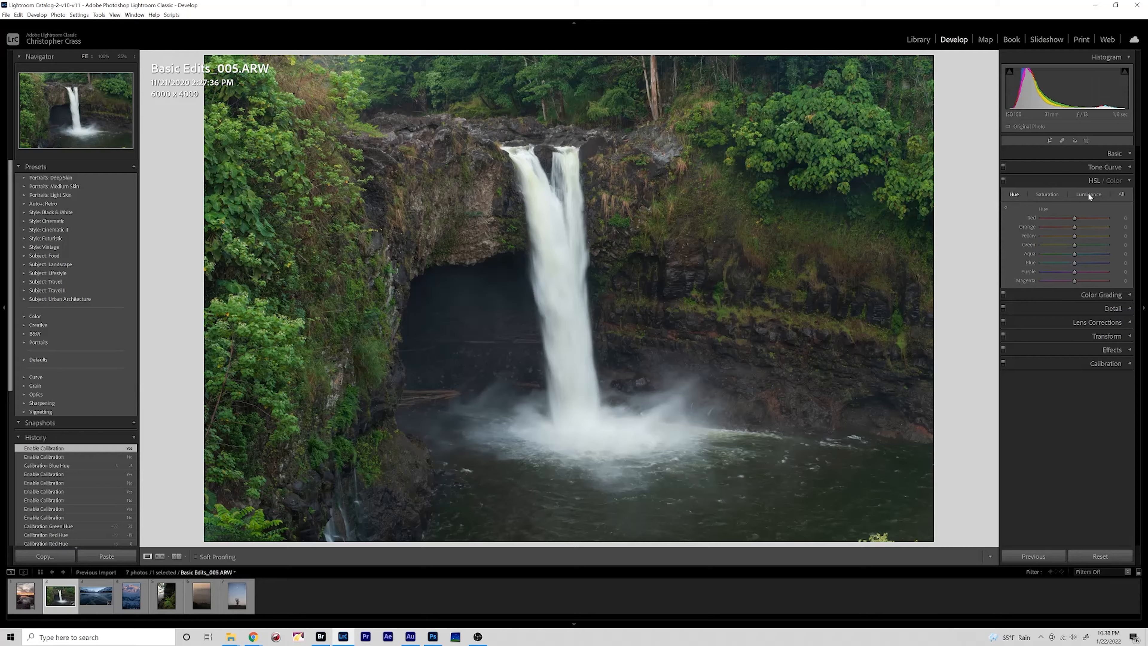
pyautogui.moveTo(1065, 237); pyautogui.dragTo(1076, 236)
pyautogui.doubleClick(1077, 236)
pyautogui.moveTo(1042, 238); pyautogui.dragTo(977, 237)
pyautogui.moveTo(1070, 238); pyautogui.dragTo(1073, 238)
pyautogui.doubleClick(1073, 237)
pyautogui.moveTo(1075, 244)
pyautogui.mouseDown()
pyautogui.moveTo(1053, 246)
pyautogui.moveTo(1101, 250)
pyautogui.moveTo(1078, 245)
pyautogui.mouseUp()
pyautogui.doubleClick(1078, 245)
# Set the HSL Yellow hue to -54 and Orange hue to -20, trying and resetting the Red and Green hues.
pyautogui.moveTo(1060, 236); pyautogui.dragTo(1059, 236)
pyautogui.moveTo(1058, 237); pyautogui.dragTo(1124, 243)
pyautogui.moveTo(1055, 235); pyautogui.dragTo(1057, 235)
pyautogui.moveTo(1068, 227)
pyautogui.mouseDown()
pyautogui.moveTo(1079, 217)
pyautogui.moveTo(1096, 246)
pyautogui.moveTo(1079, 245)
pyautogui.mouseUp()
pyautogui.doubleClick(1079, 217)
pyautogui.doubleClick(1078, 245)
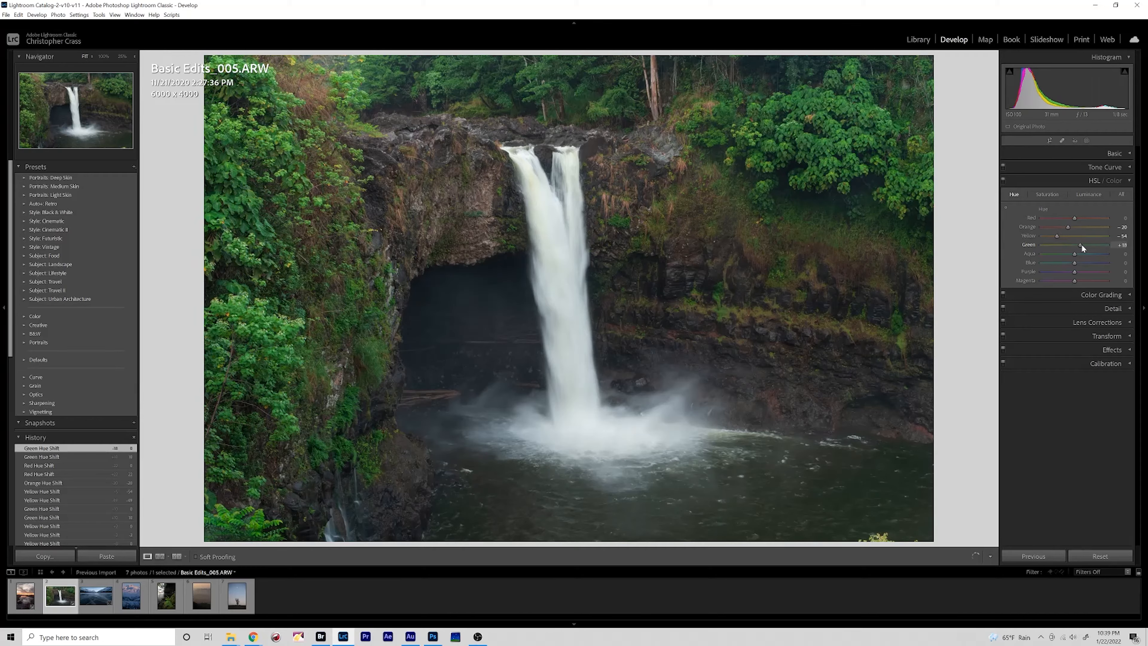
# Set the HSL Green hue to +7, trying and resetting the Aqua and Blue hues.
pyautogui.moveTo(1077, 244); pyautogui.dragTo(1077, 244)
pyautogui.doubleClick(1075, 245)
pyautogui.moveTo(1077, 244)
pyautogui.mouseDown()
pyautogui.moveTo(1054, 263)
pyautogui.moveTo(1084, 265)
pyautogui.mouseUp()
pyautogui.doubleClick(1072, 254)
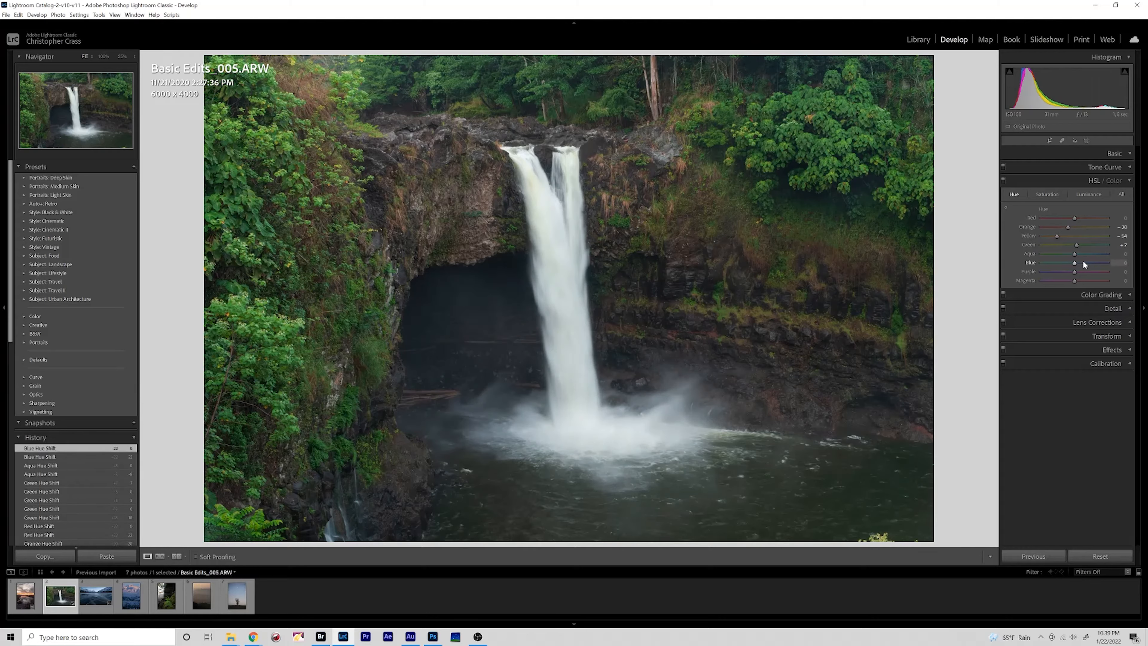
# Compare the waterfall photo with its HSL adjustments switched off and on.
pyautogui.click(1003, 180)
pyautogui.click(1003, 180)
pyautogui.click(1003, 179)
pyautogui.click(1003, 179)
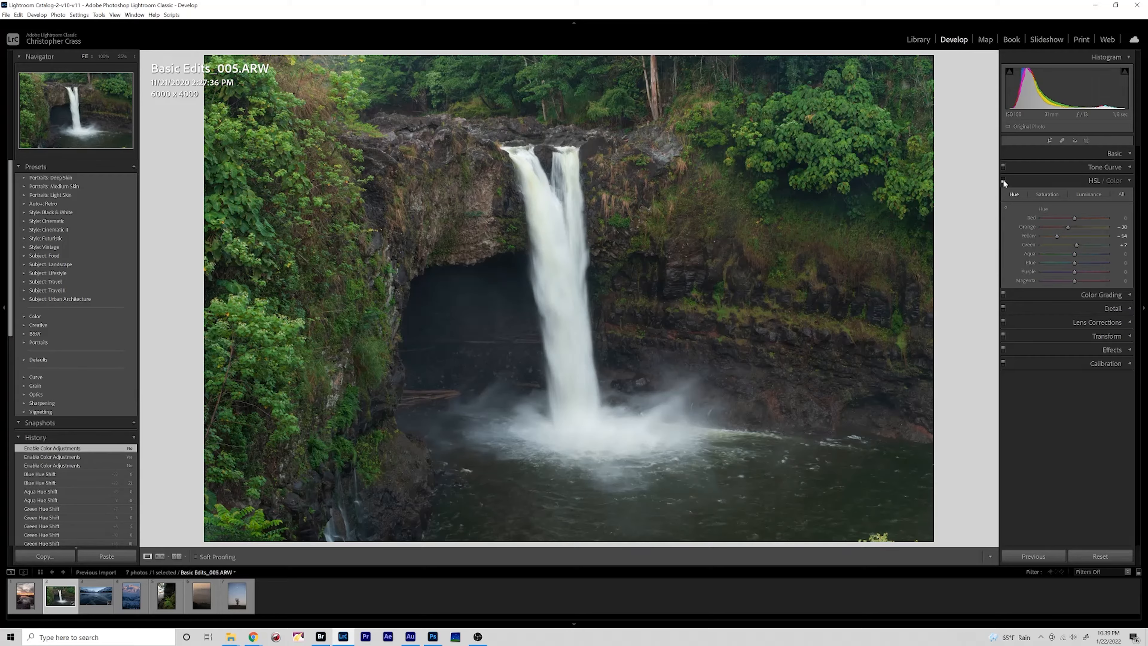
pyautogui.click(1004, 180)
pyautogui.click(1004, 179)
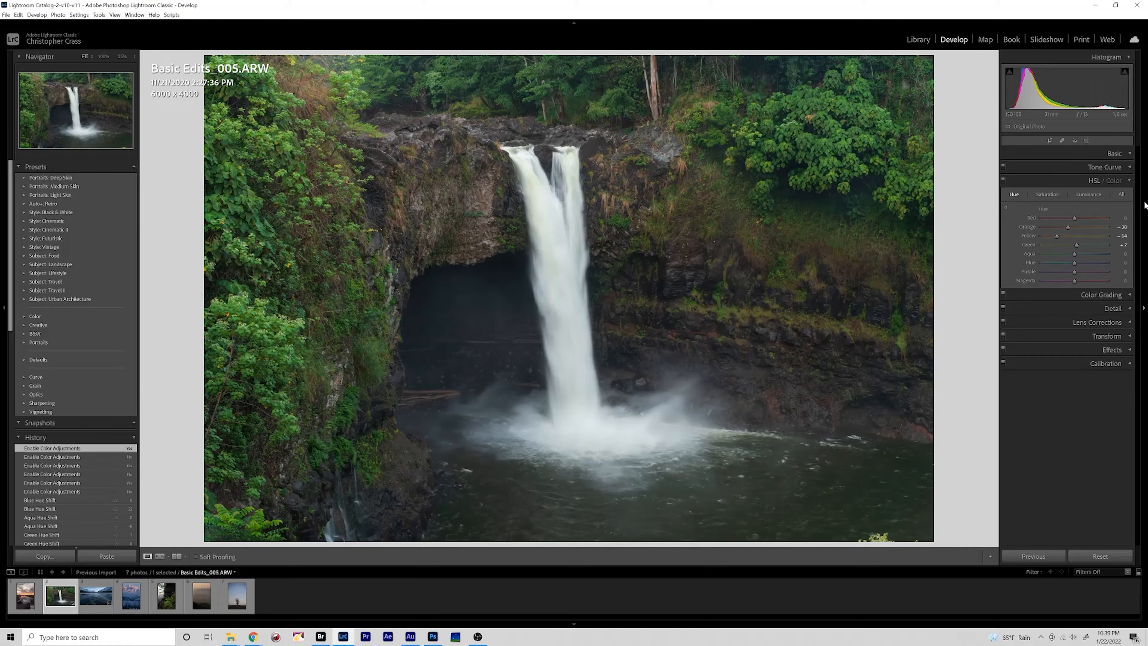
pyautogui.click(1125, 180)
# Color grade the highlights blue with hue about 236 and saturation about 14, after trying and resetting a warm orange tint.
pyautogui.click(1130, 195)
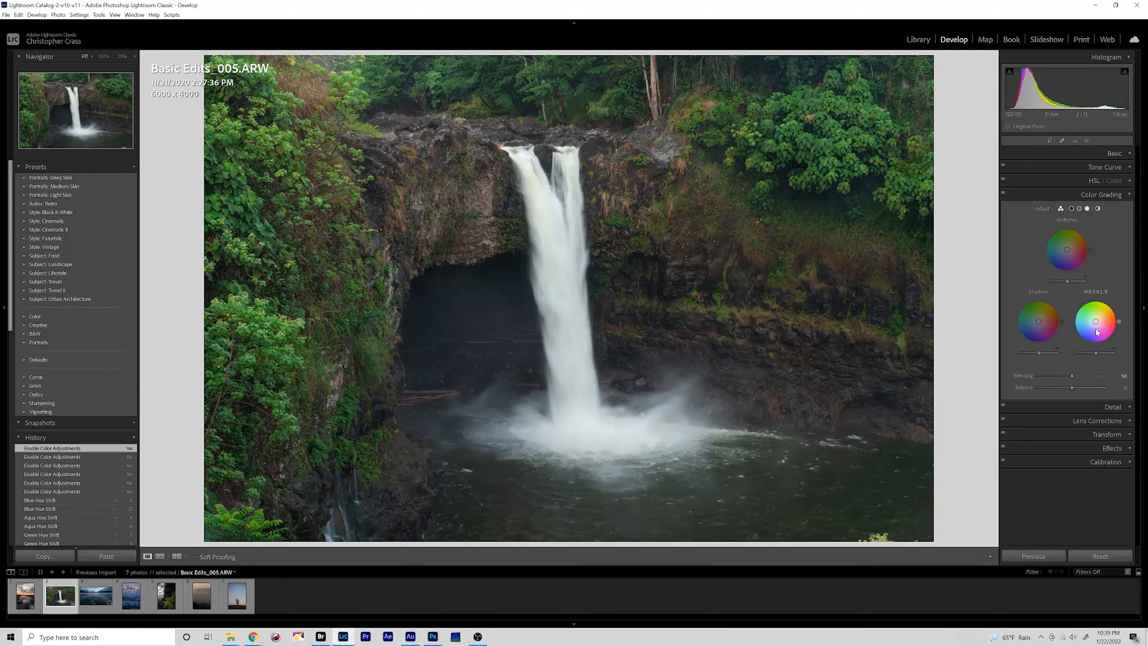
pyautogui.moveTo(1117, 313); pyautogui.dragTo(1118, 313)
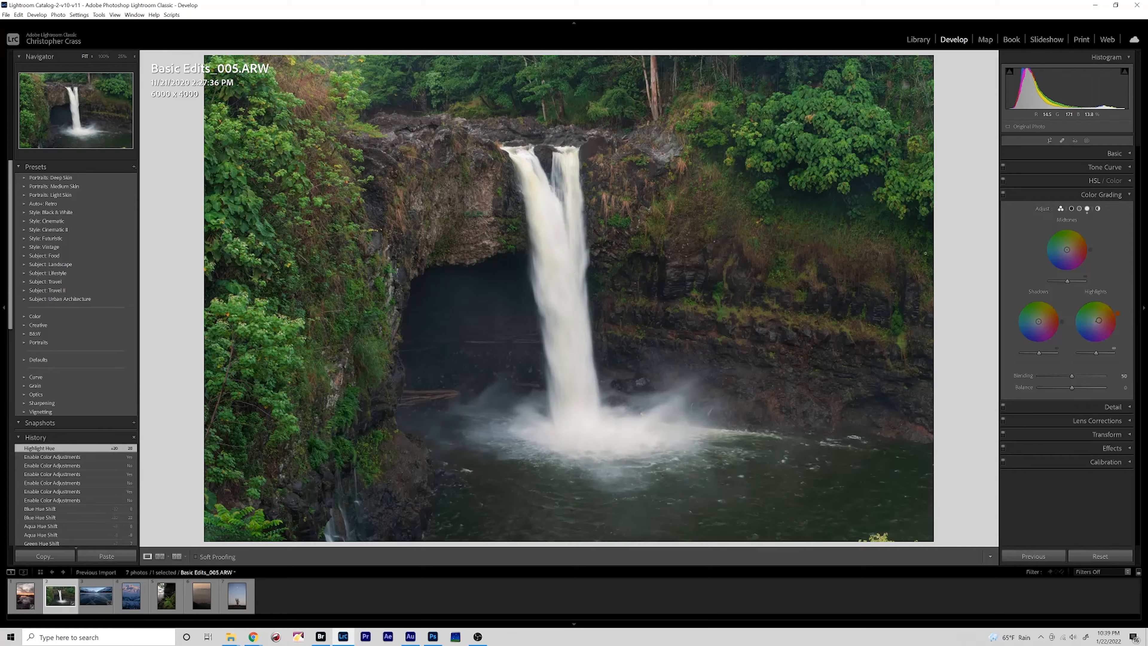
pyautogui.doubleClick(1099, 320)
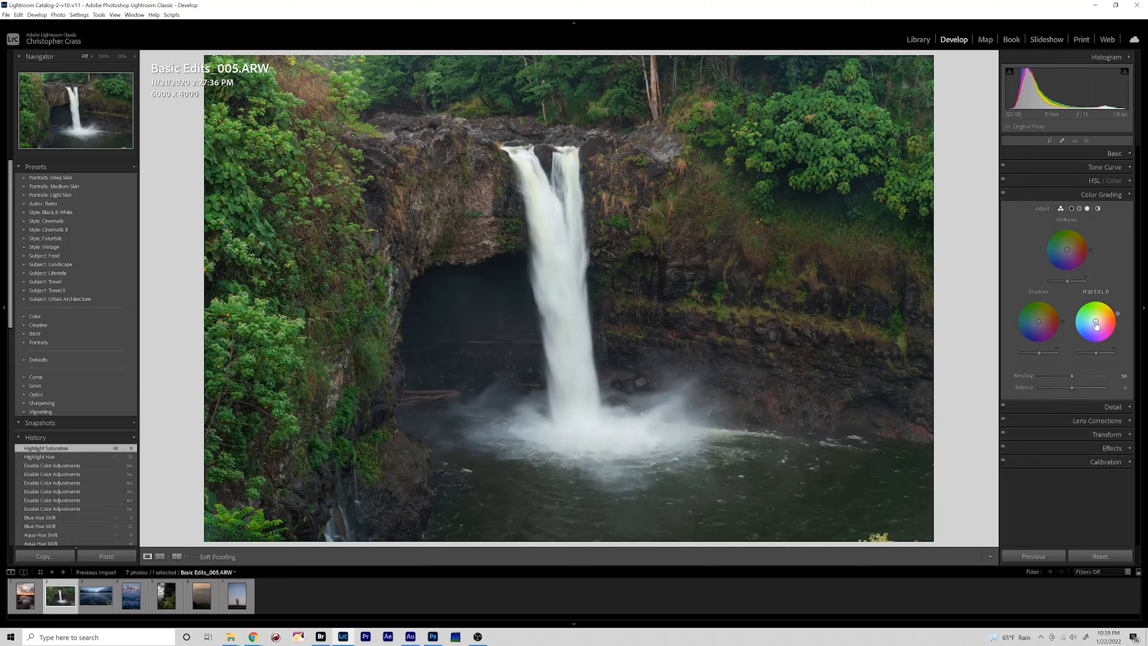
pyautogui.moveTo(1096, 322); pyautogui.dragTo(1093, 324)
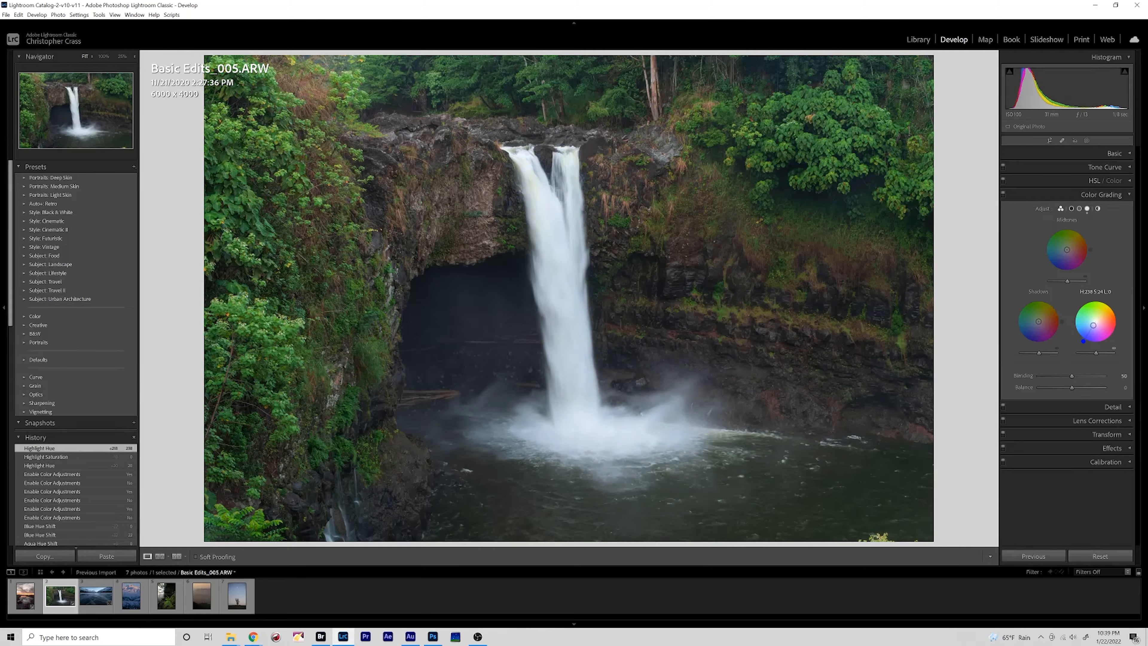
# Compare the waterfall photo with Color Grading switched off and on, checking the tint in the white water.
pyautogui.click(1003, 194)
pyautogui.click(1003, 194)
pyautogui.click(1003, 194)
pyautogui.click(1003, 194)
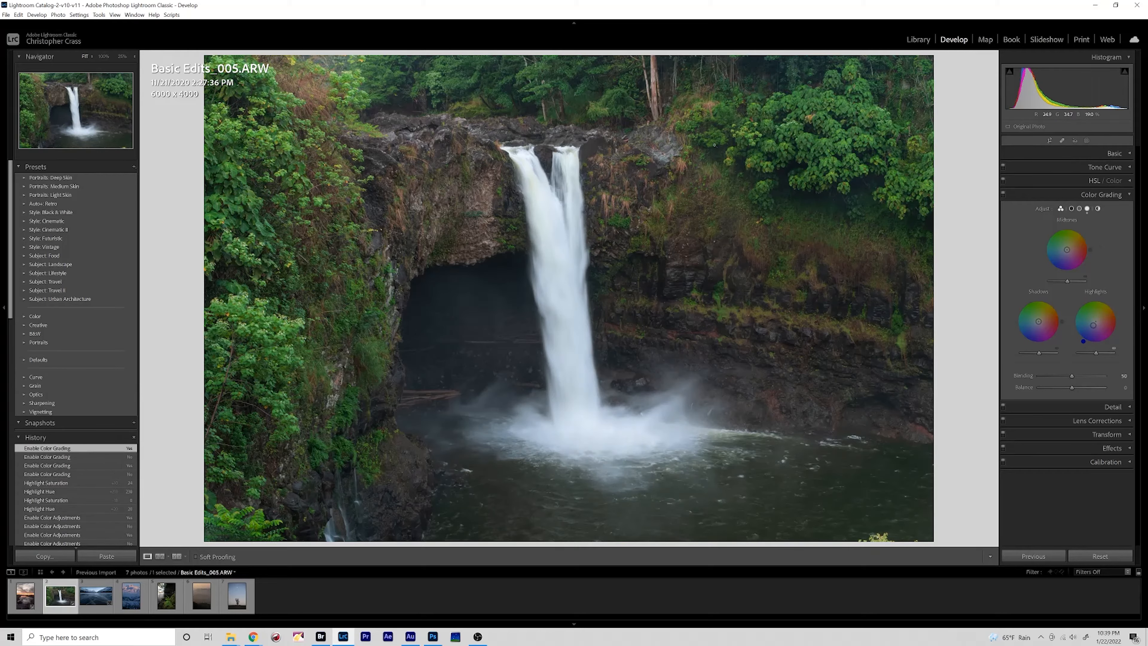
pyautogui.click(1003, 194)
pyautogui.click(1003, 195)
pyautogui.click(1003, 194)
pyautogui.click(1003, 194)
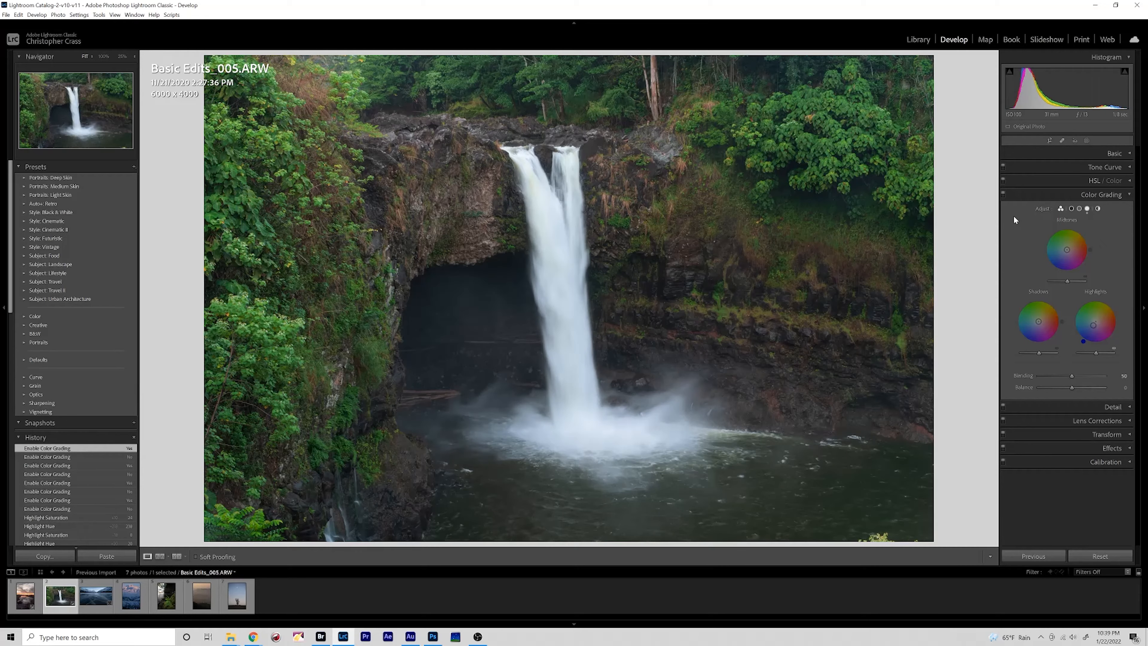
pyautogui.click(1129, 195)
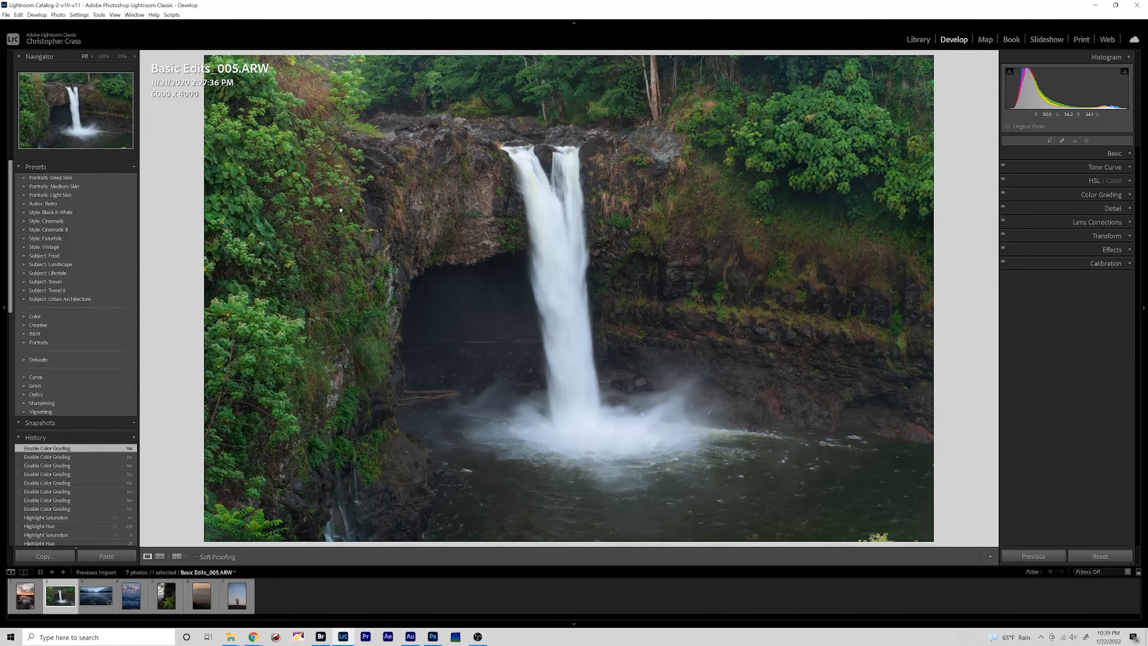
# Compare the edited waterfall photo with its original version several times.
pyautogui.moveTo(341, 210); pyautogui.dragTo(506, 221)
pyautogui.press('\\')
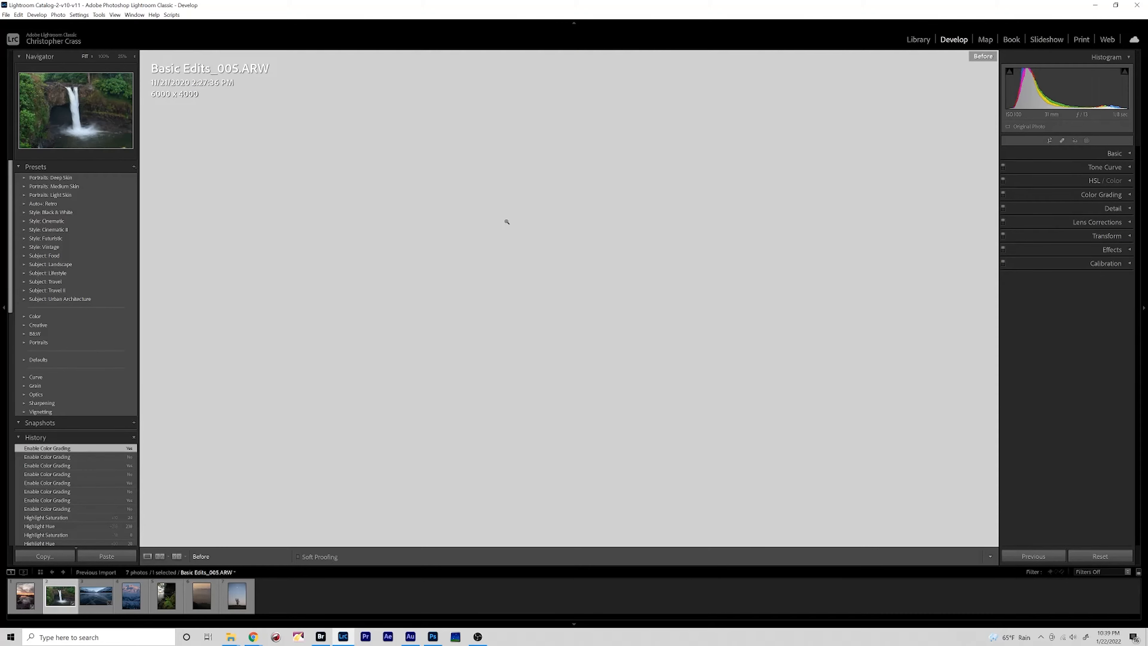
pyautogui.press('\\')
pyautogui.press('\\')
pyautogui.press('\\')
pyautogui.press('\\')
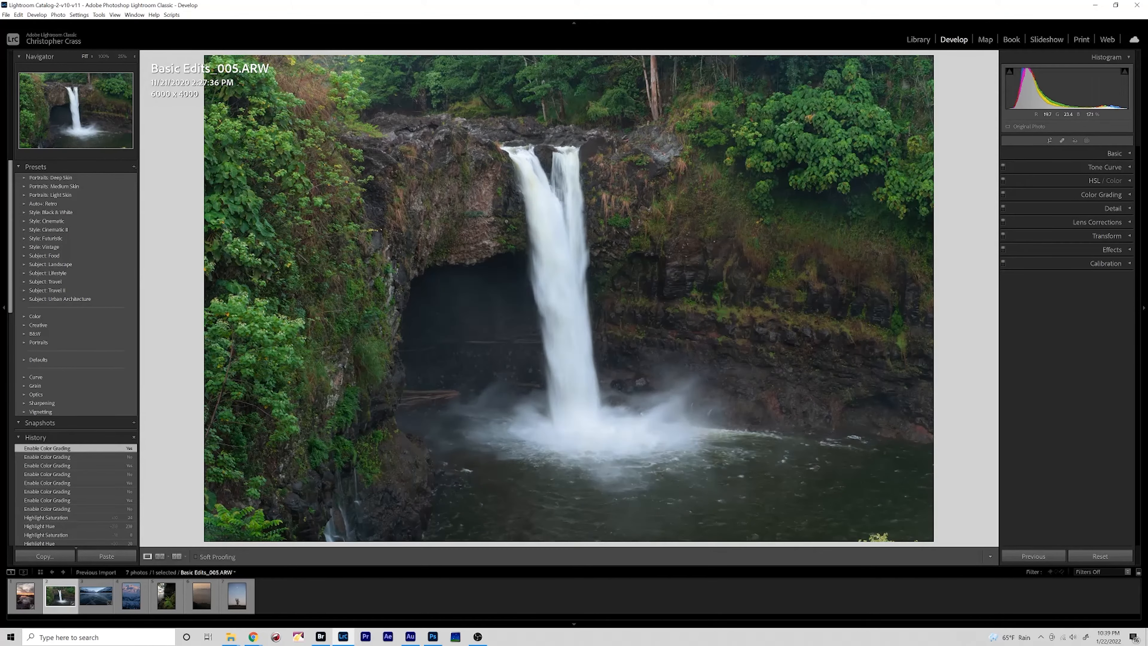
pyautogui.press('\\')
pyautogui.press('\\')
pyautogui.press('\\')
pyautogui.press('\\')
pyautogui.press('\\')
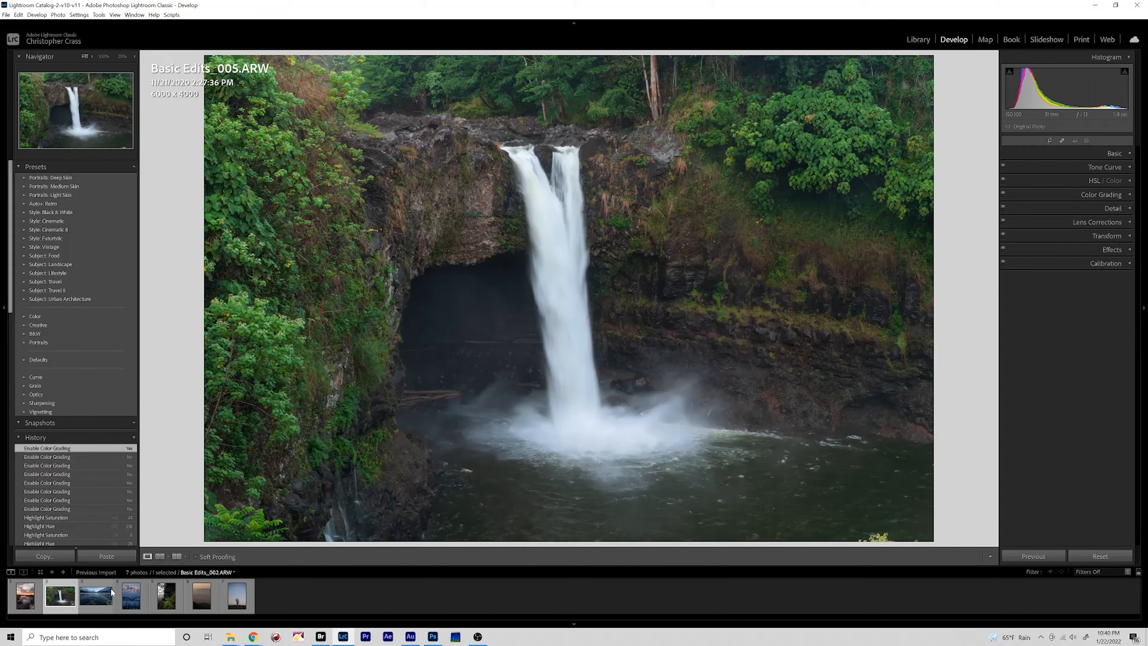
# Open Basic Edits_006.ARW and enable profile corrections and chromatic aberration removal.
pyautogui.click(201, 595)
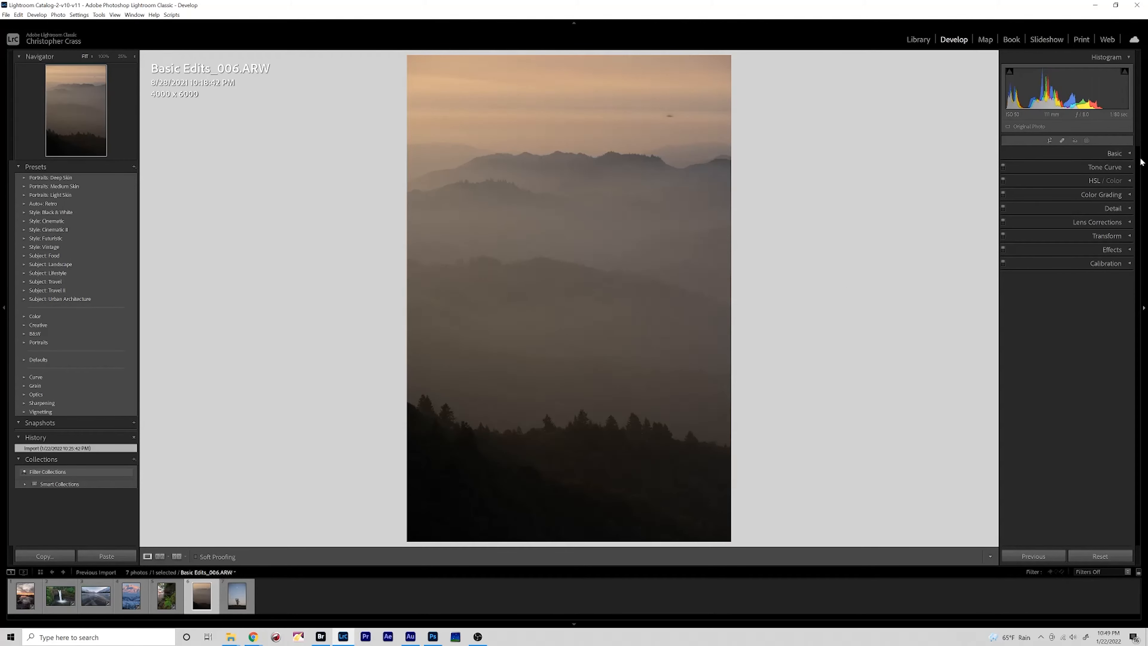
pyautogui.click(1127, 154)
pyautogui.click(1127, 153)
pyautogui.click(1122, 222)
pyautogui.click(1013, 258)
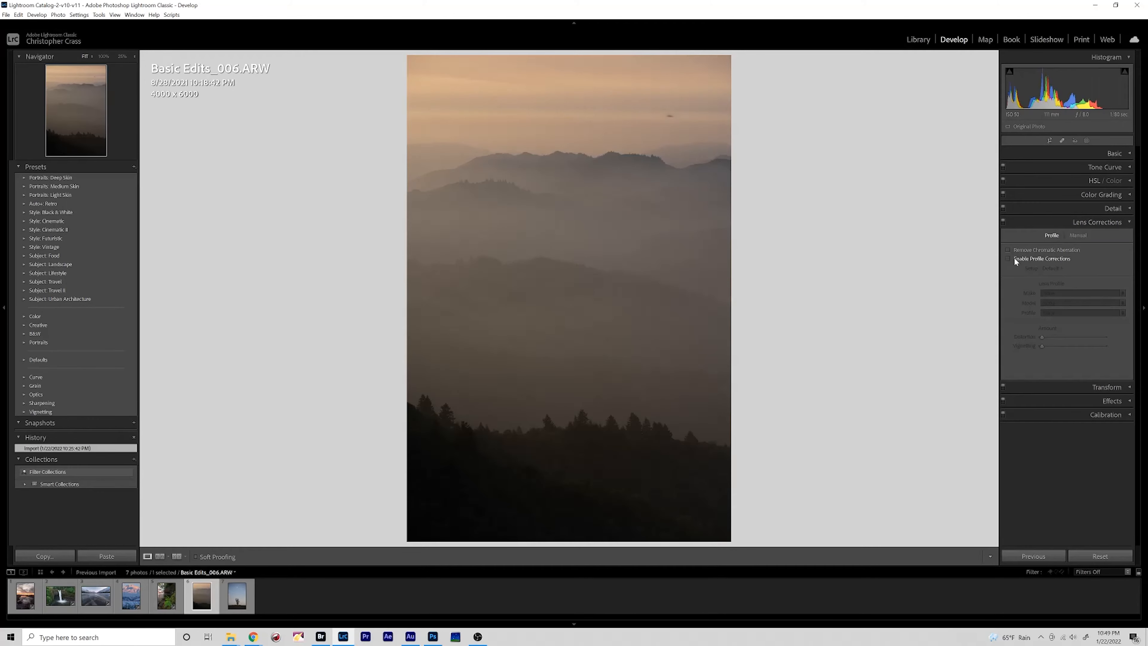
pyautogui.click(1014, 250)
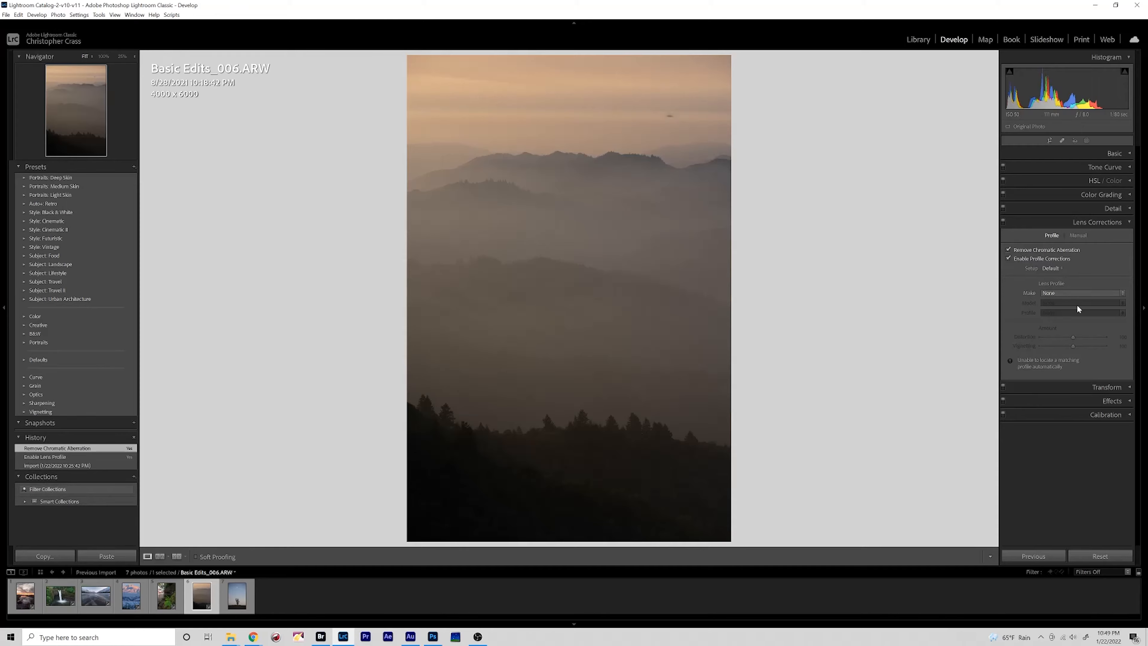
# Set the lens profile make to Canon for the misty hills photo.
pyautogui.click(1074, 293)
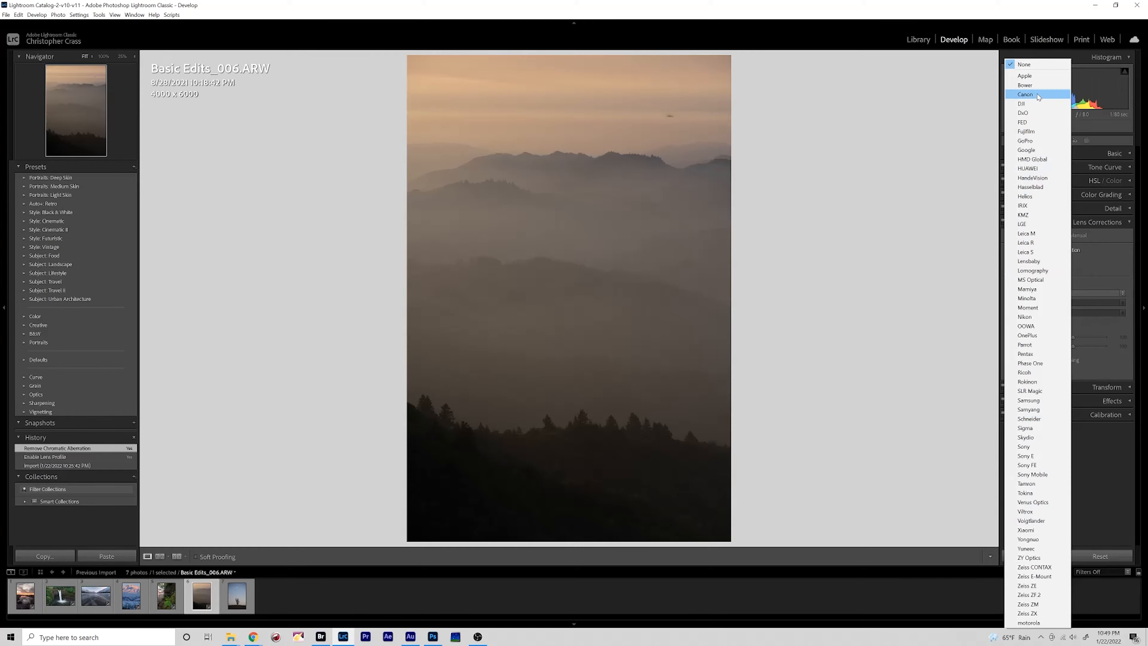
pyautogui.click(1054, 94)
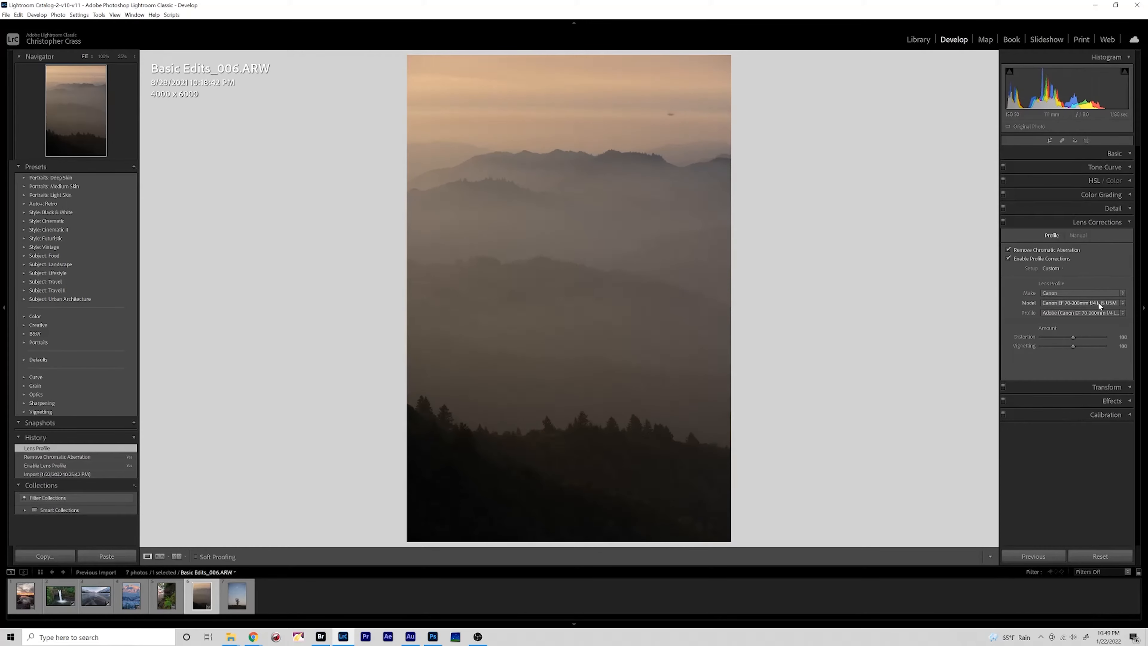
pyautogui.click(1081, 293)
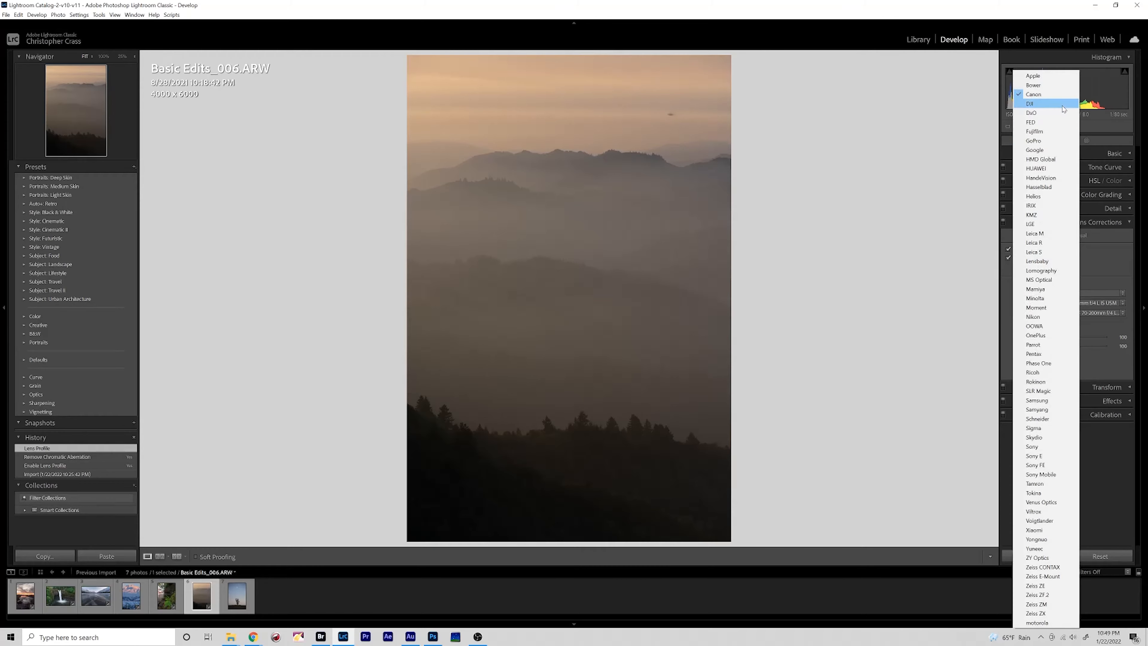
pyautogui.click(1053, 95)
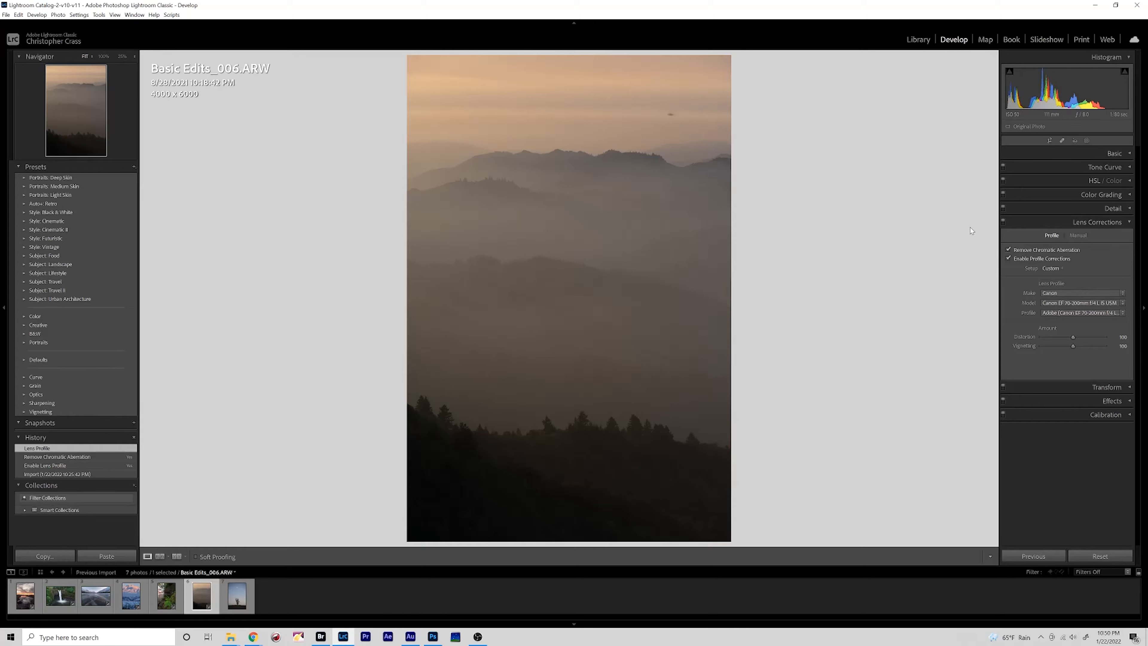
# Compare the misty hills photo with Lens Corrections switched off and on.
pyautogui.click(1125, 222)
pyautogui.click(1125, 222)
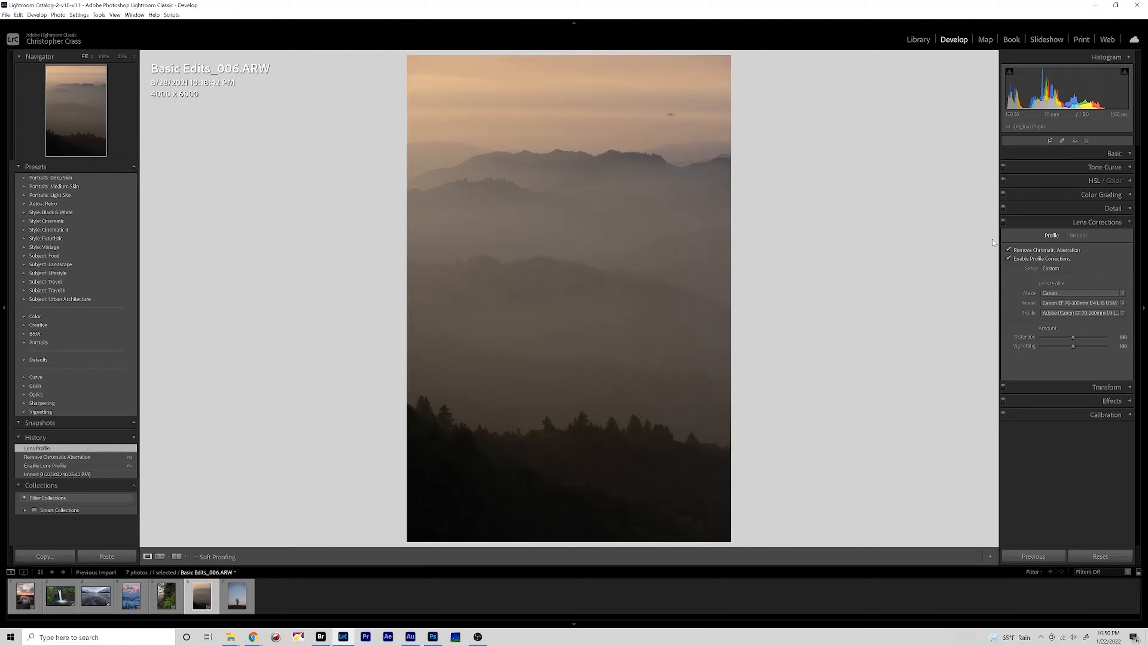
pyautogui.click(1004, 221)
pyautogui.click(1004, 221)
pyautogui.click(1004, 221)
pyautogui.click(1004, 221)
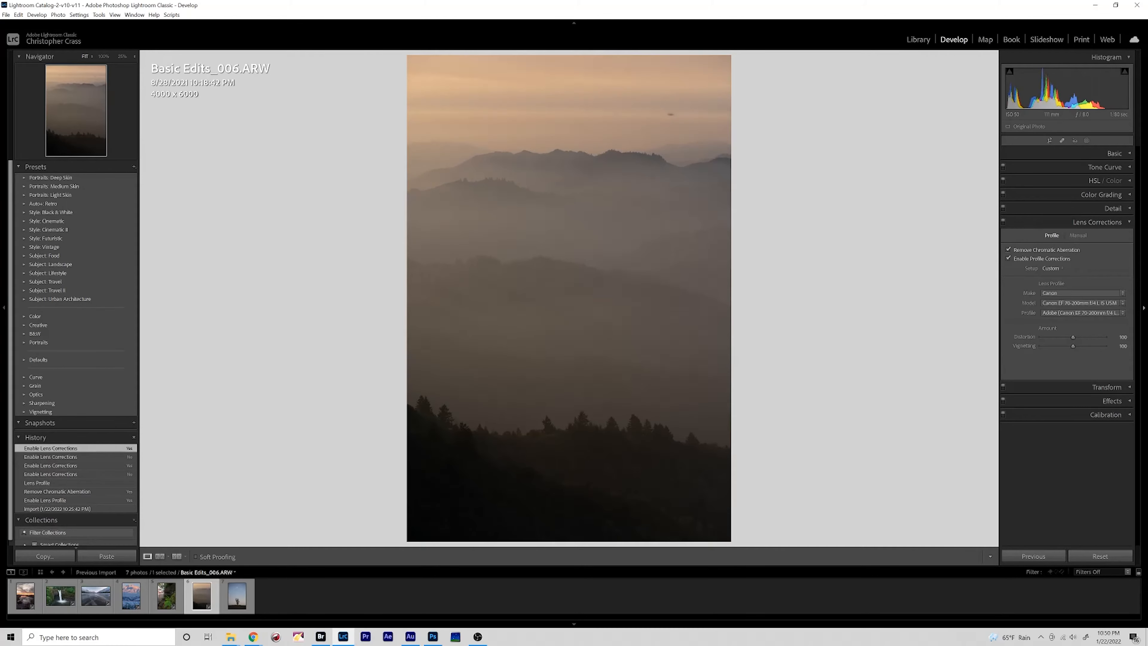
# Apply the Adobe Landscape profile and raise the exposure to about +0.53.
pyautogui.click(1125, 222)
pyautogui.click(1128, 157)
pyautogui.click(1054, 182)
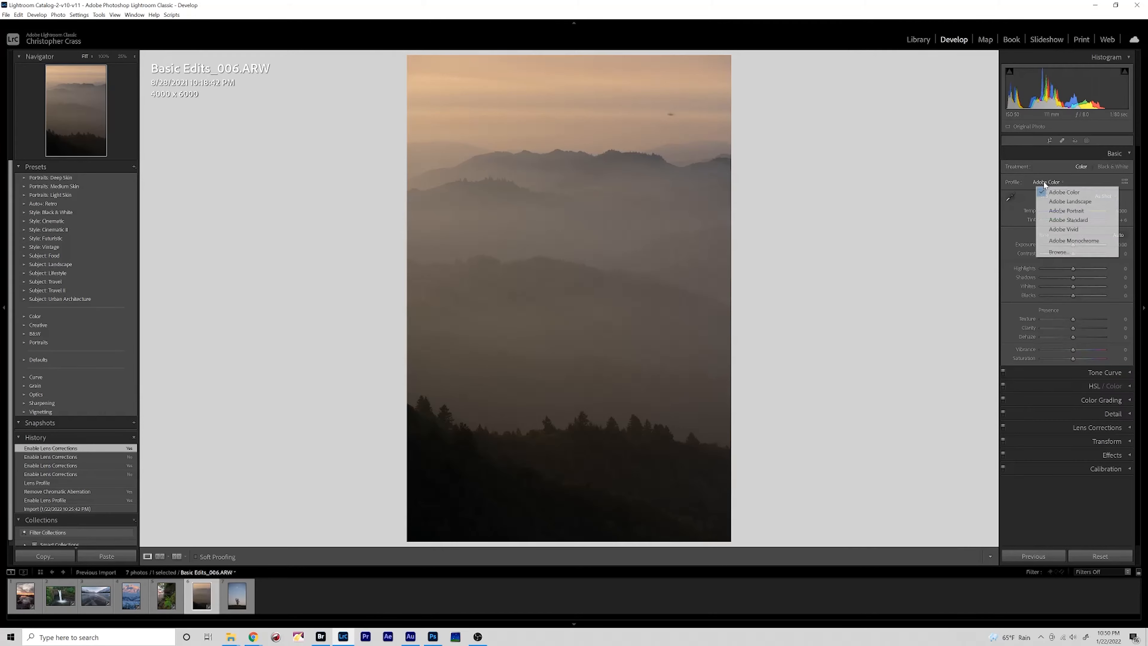
pyautogui.click(1102, 200)
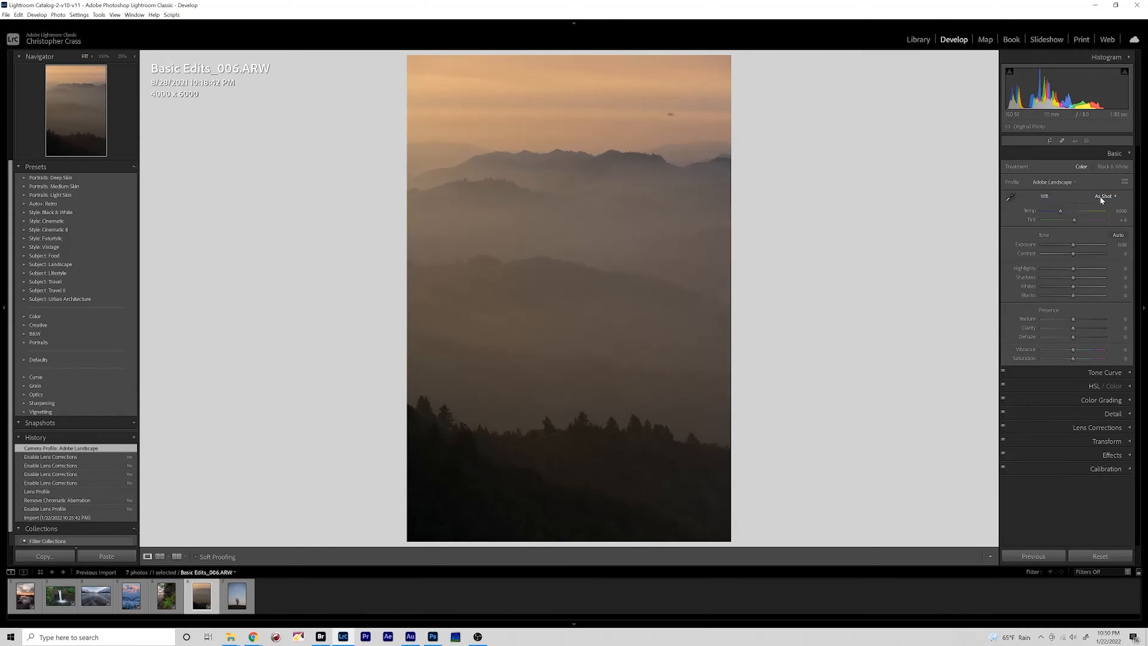
pyautogui.moveTo(1073, 244); pyautogui.dragTo(1078, 247)
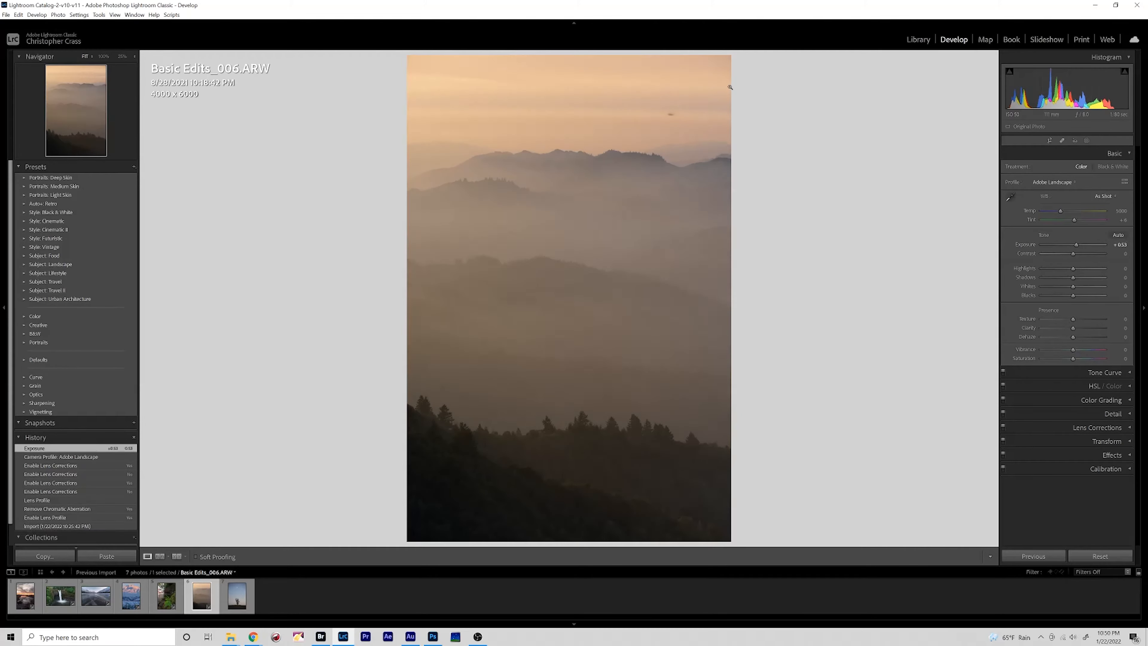
# Try the Auto white balance on the misty hills photo and return to As Shot.
pyautogui.click(677, 115)
pyautogui.click(677, 113)
pyautogui.click(1103, 196)
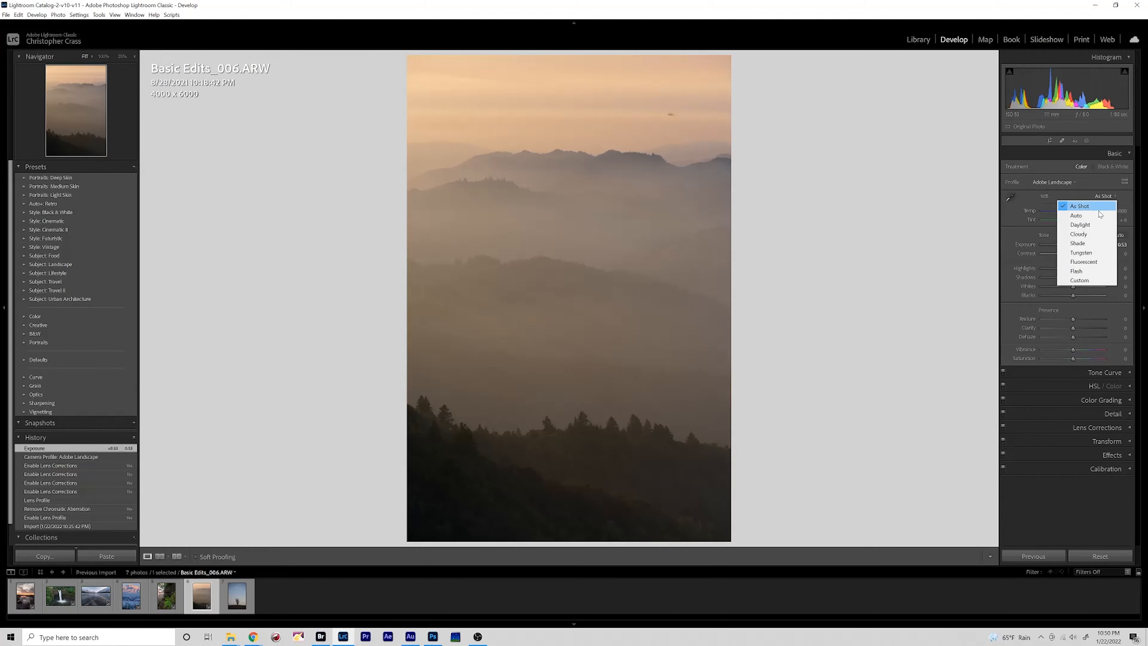
pyautogui.click(1076, 215)
pyautogui.click(1107, 196)
pyautogui.click(1082, 206)
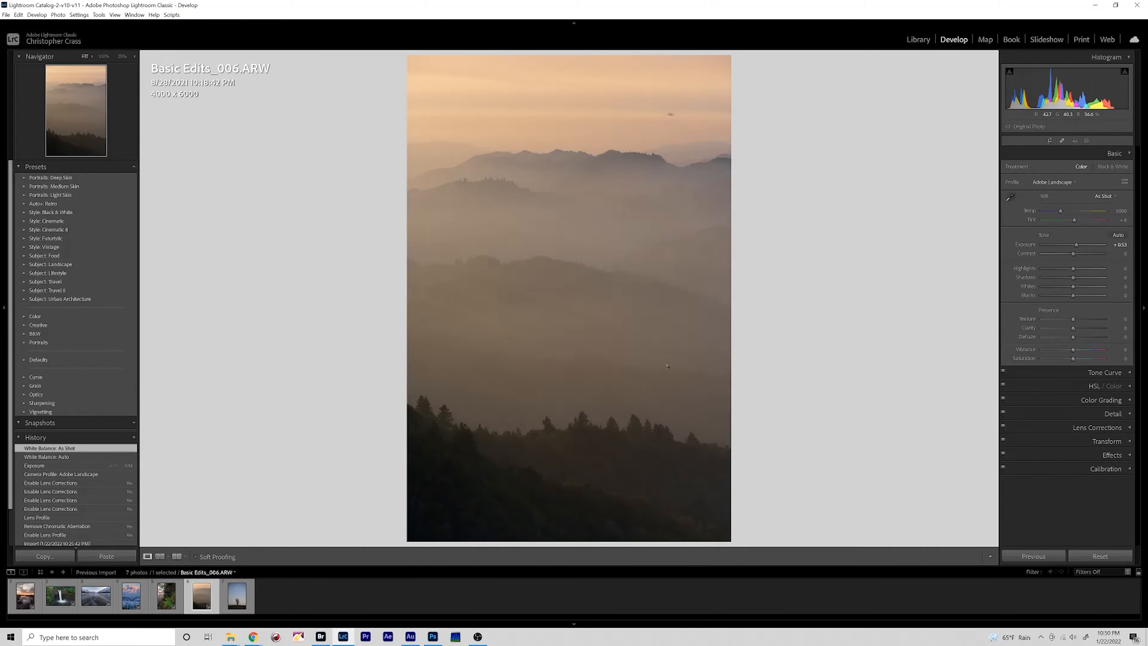
# Try the Daylight and Cloudy white balances and a slight temperature change, returning to As Shot.
pyautogui.click(1105, 201)
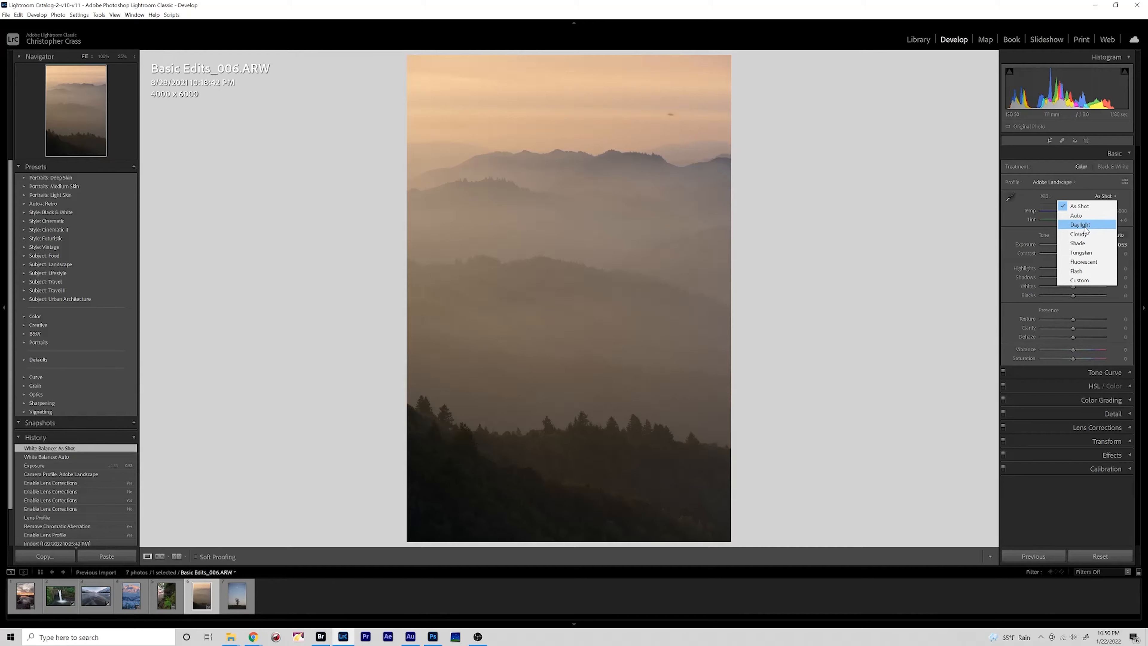
pyautogui.click(1085, 225)
pyautogui.click(1103, 199)
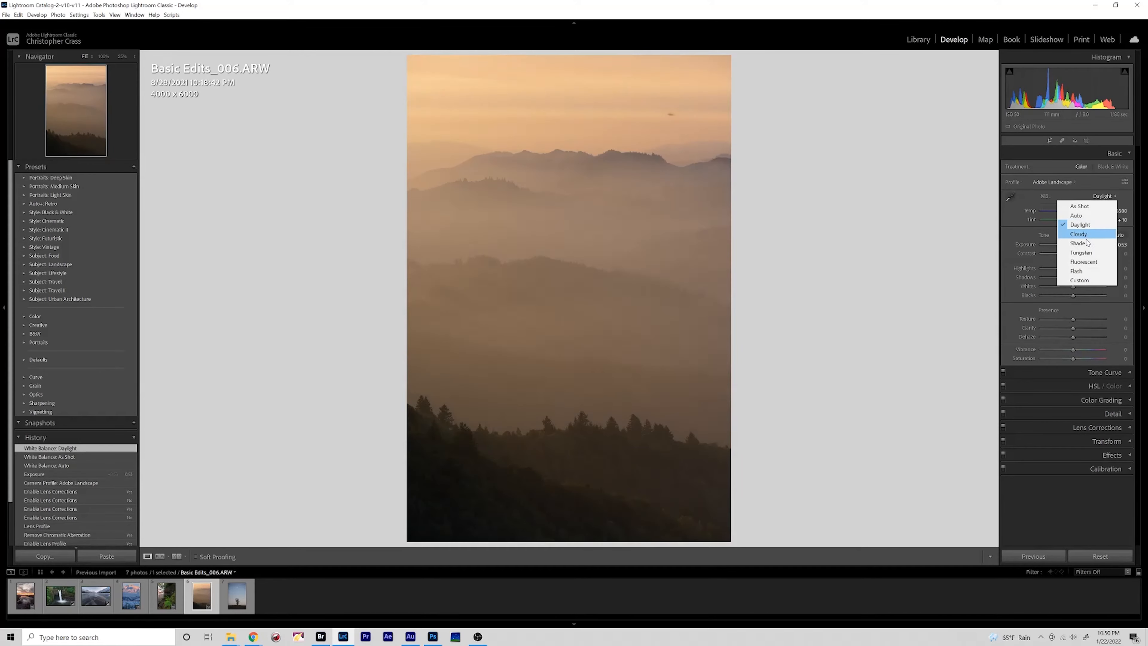
pyautogui.click(1085, 233)
pyautogui.click(1103, 197)
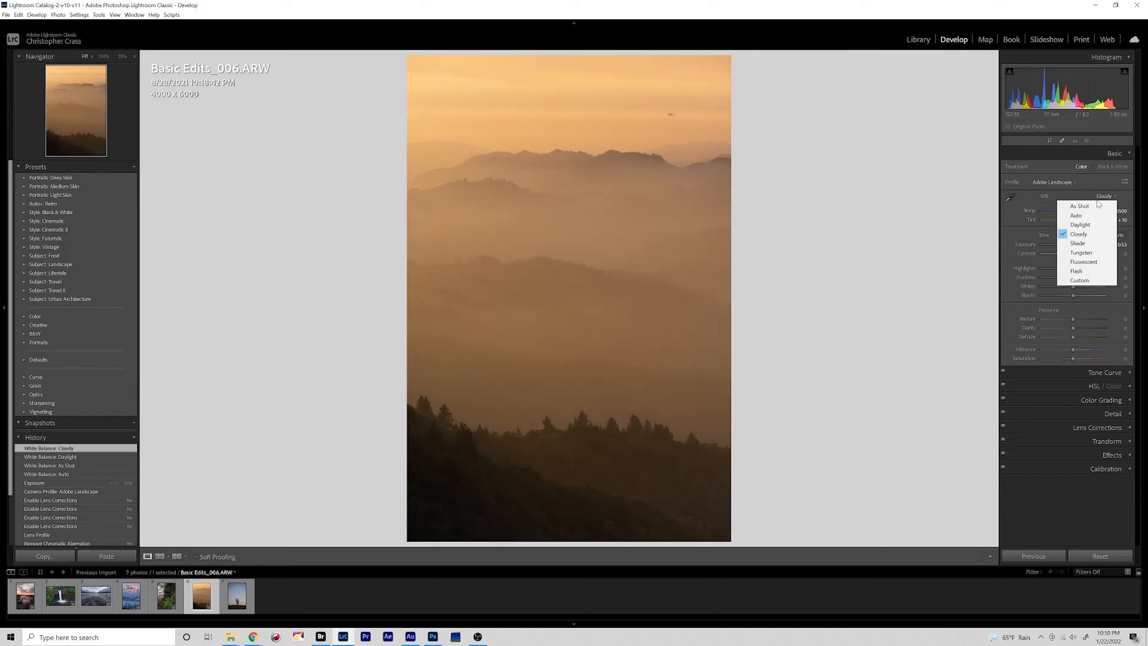
pyautogui.click(1094, 203)
pyautogui.moveTo(1062, 212); pyautogui.dragTo(1064, 212)
pyautogui.hotkey('ctrl', 'z')
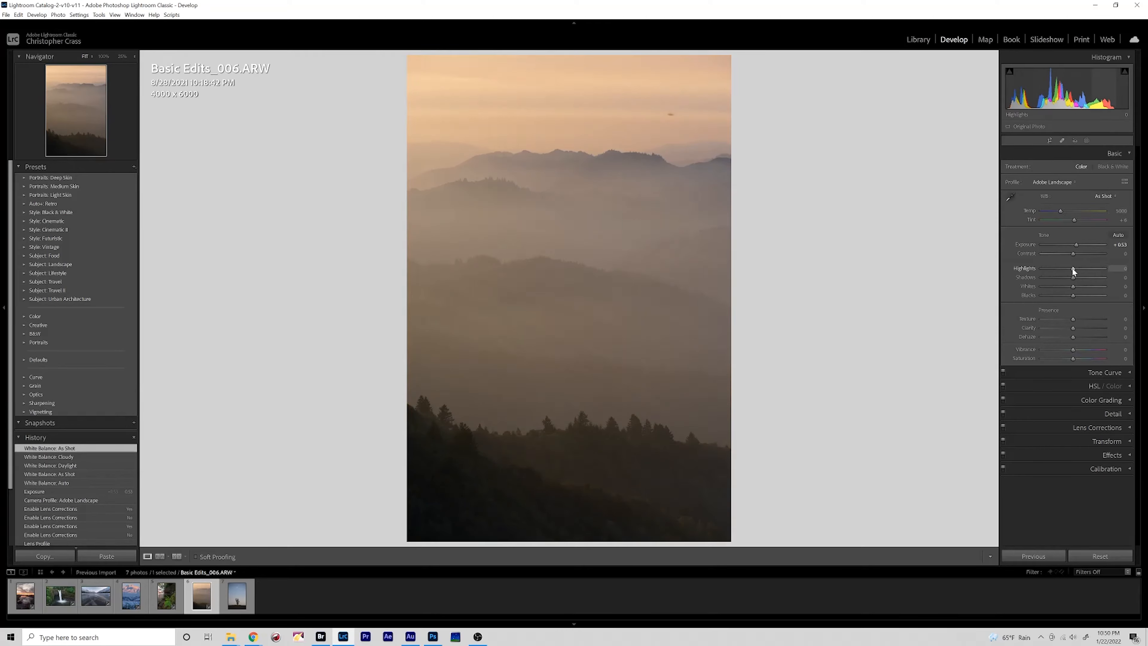
# Set highlights to about -49, shadows to about +52 and clarity to about -23, checking the forest and hills up close.
pyautogui.moveTo(1071, 266)
pyautogui.mouseDown()
pyautogui.moveTo(1056, 267)
pyautogui.moveTo(1088, 276)
pyautogui.mouseUp()
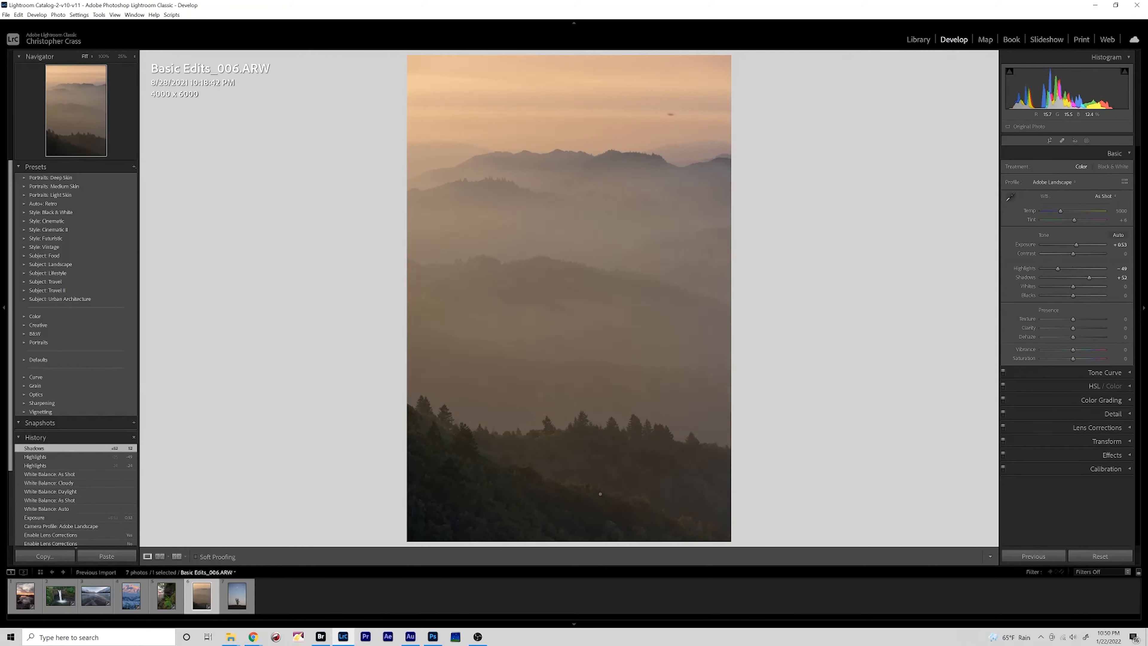
pyautogui.click(583, 460)
pyautogui.moveTo(582, 459); pyautogui.dragTo(609, 215)
pyautogui.click(540, 280)
pyautogui.click(682, 140)
pyautogui.click(615, 133)
pyautogui.moveTo(1072, 330); pyautogui.dragTo(1062, 329)
pyautogui.moveTo(1066, 329); pyautogui.dragTo(1064, 327)
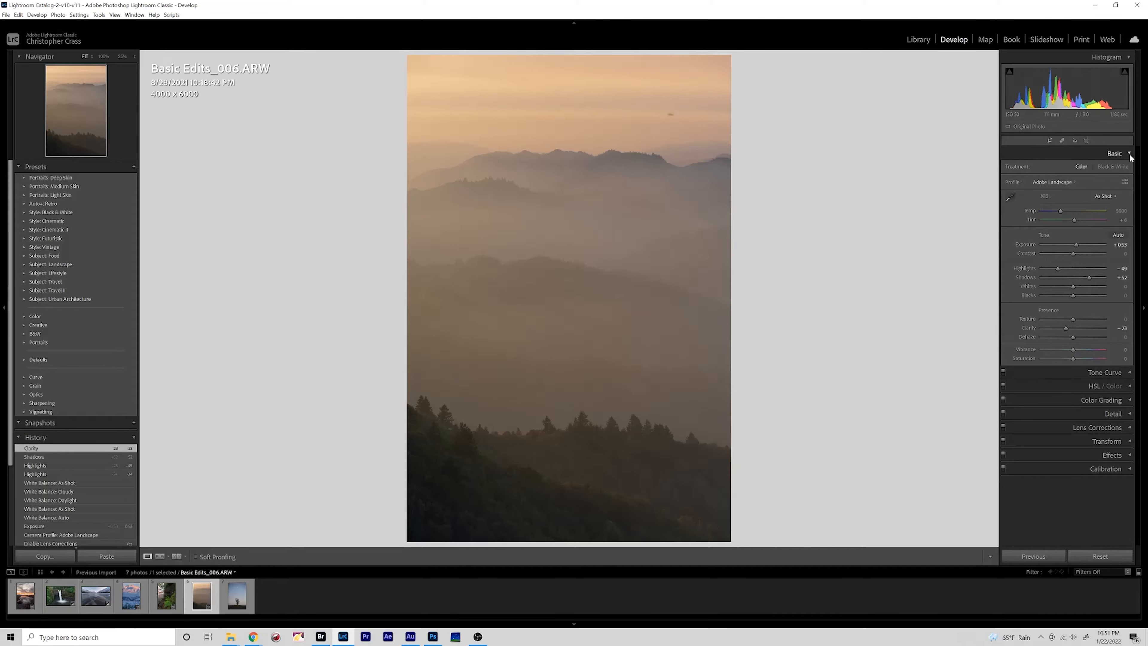
# Calibrate the colors with a red primary hue of about -7 and a green primary hue of about +8.
pyautogui.click(1114, 153)
pyautogui.click(1085, 263)
pyautogui.moveTo(1073, 327); pyautogui.dragTo(1075, 358)
pyautogui.doubleClick(1069, 328)
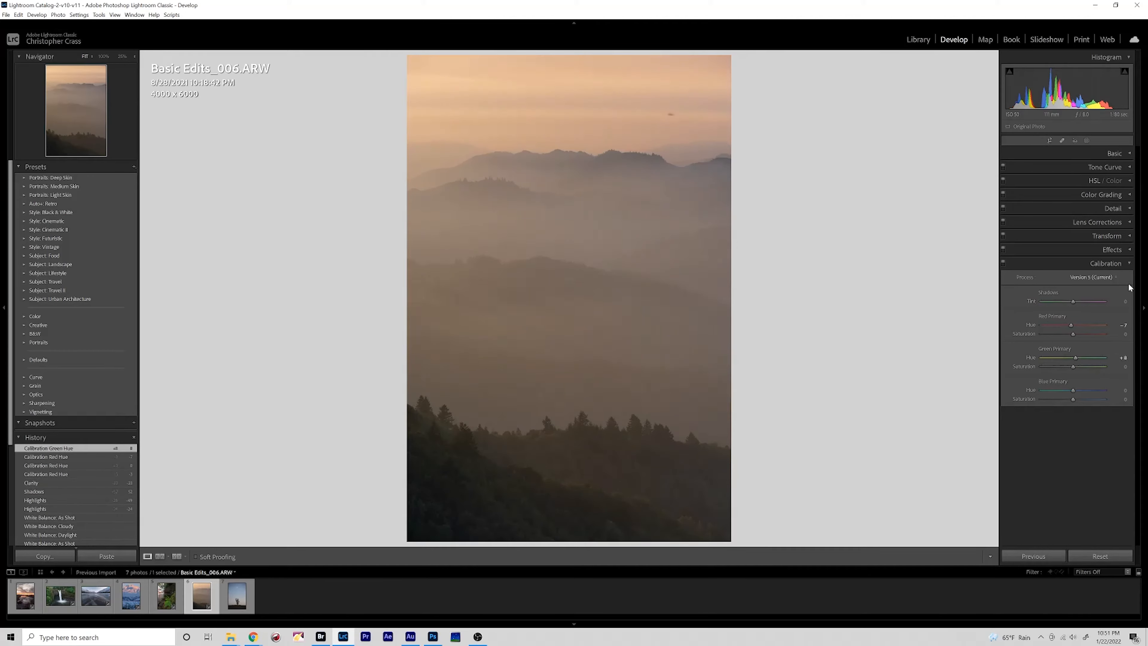
pyautogui.click(1130, 263)
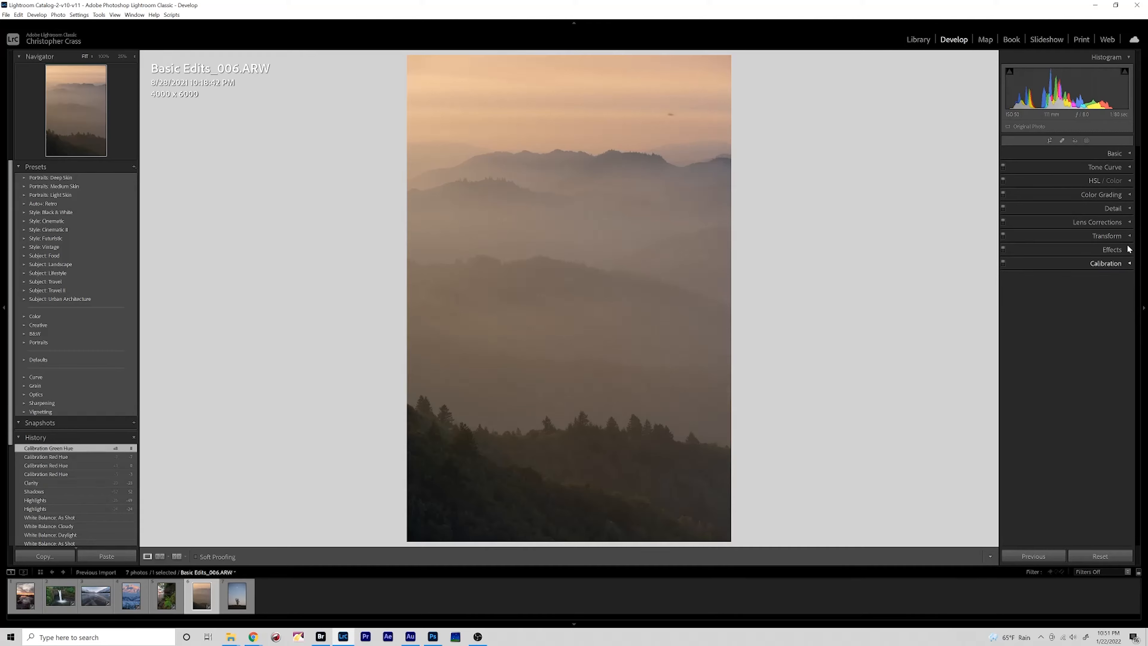
# Color grade the highlights subtly orange and the shadows subtly purple, and compare the photo with the grading off and on.
pyautogui.click(1129, 195)
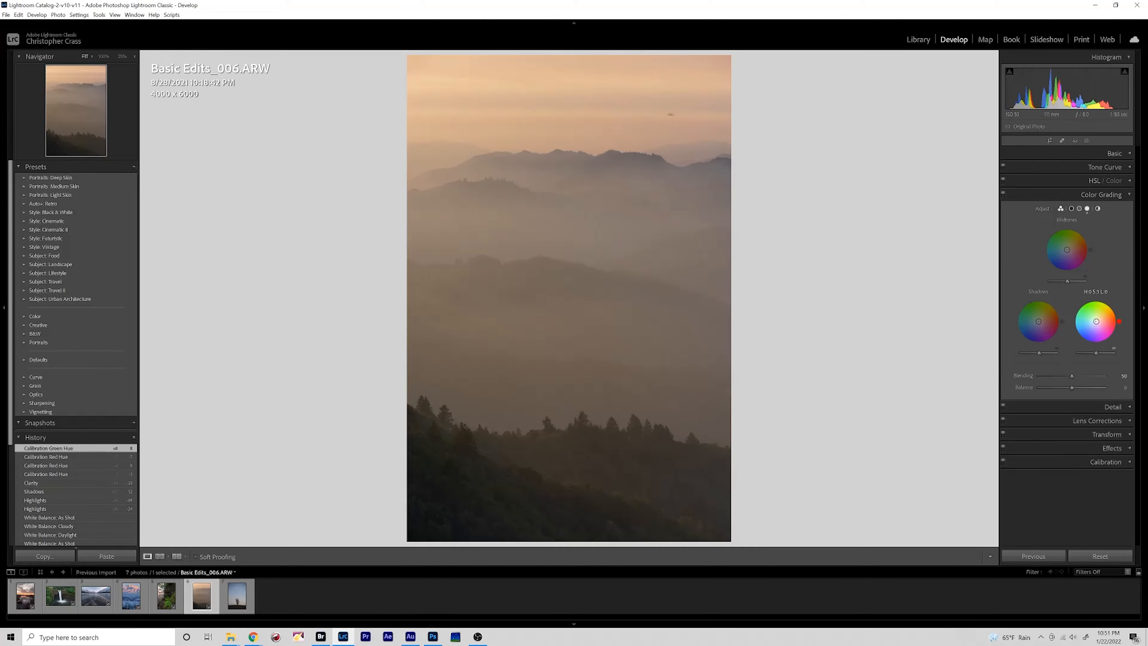
pyautogui.moveTo(1096, 321); pyautogui.dragTo(1039, 322)
pyautogui.click(1038, 324)
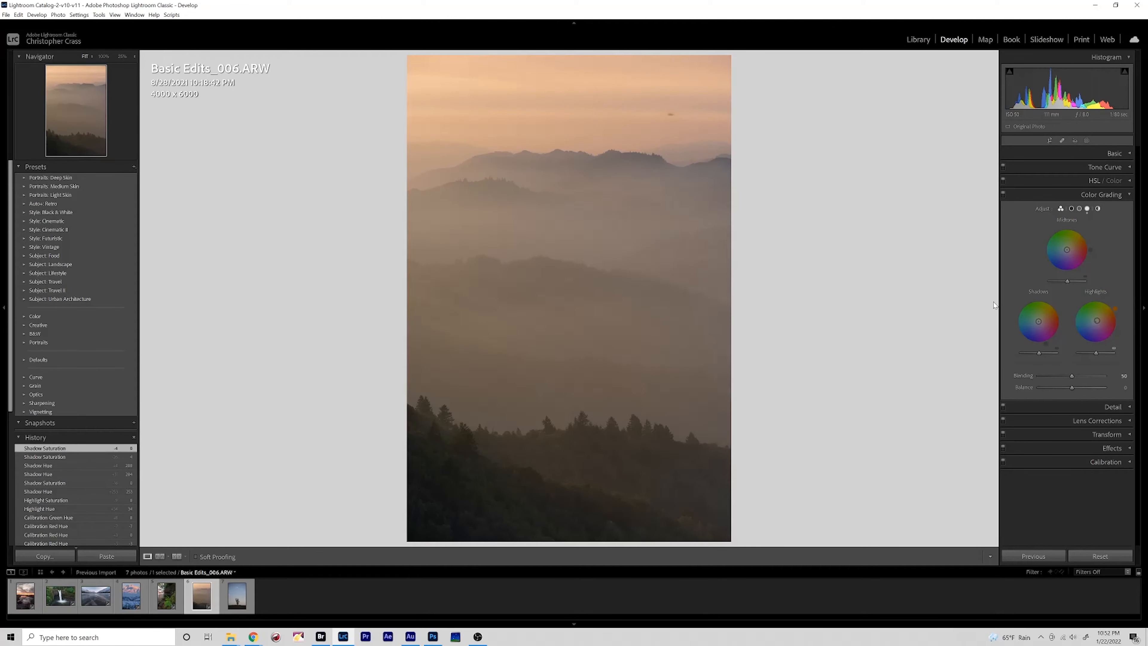
pyautogui.click(1003, 194)
pyautogui.click(1003, 194)
pyautogui.click(1130, 194)
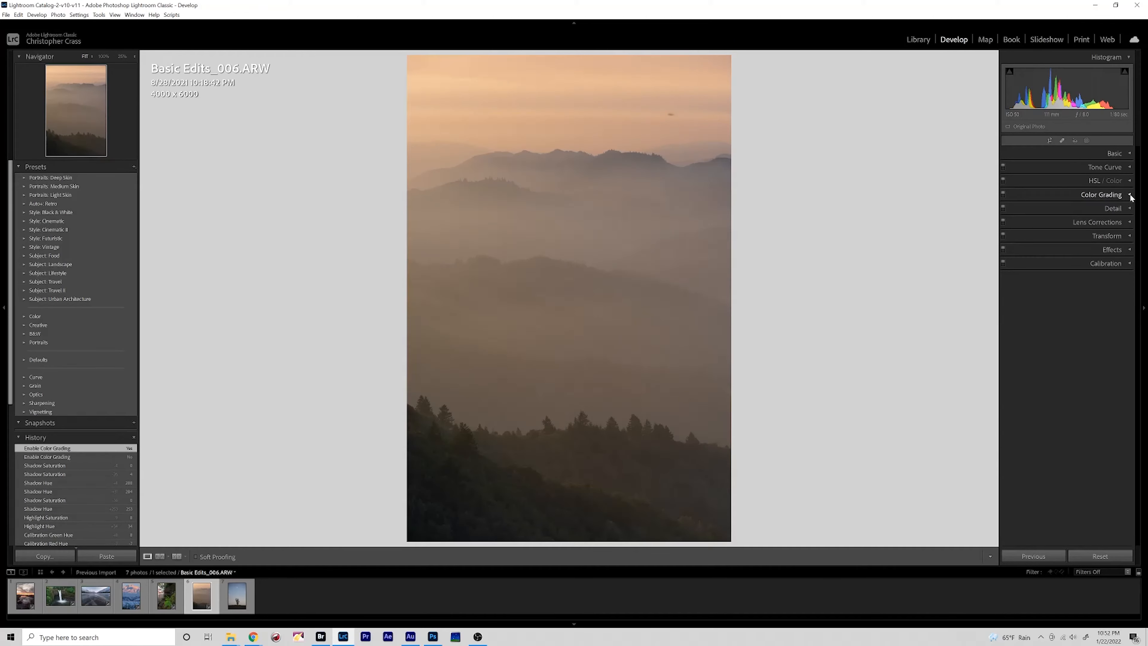
# Raise the misty hills photo's exposure to about +0.77.
pyautogui.click(1132, 154)
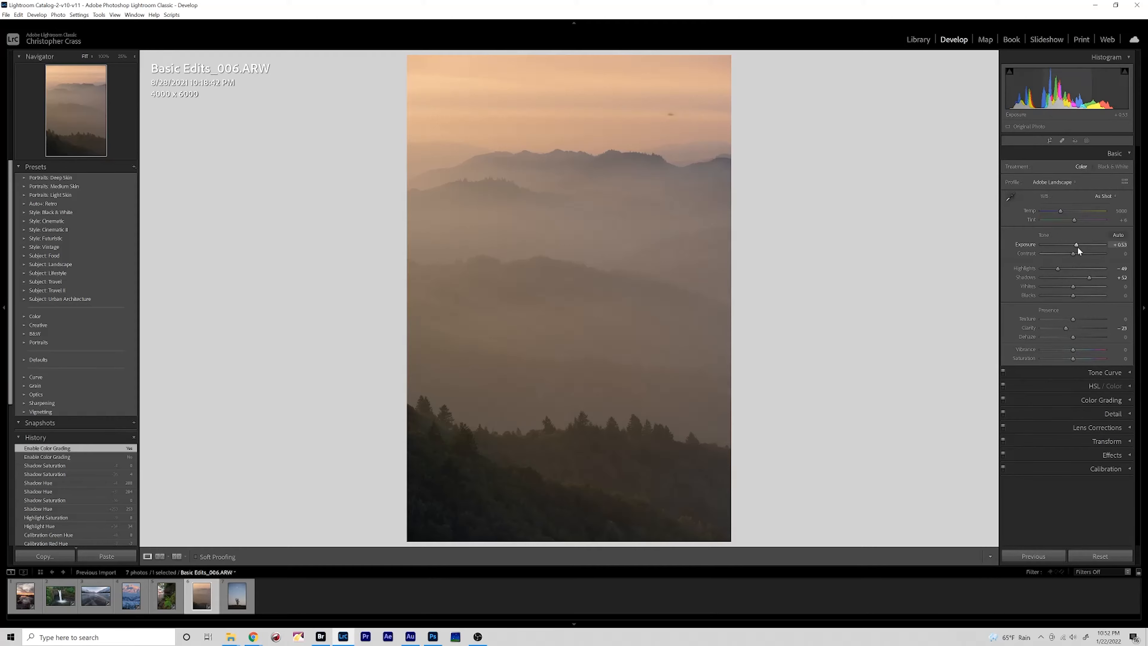
pyautogui.moveTo(1077, 247); pyautogui.dragTo(1078, 247)
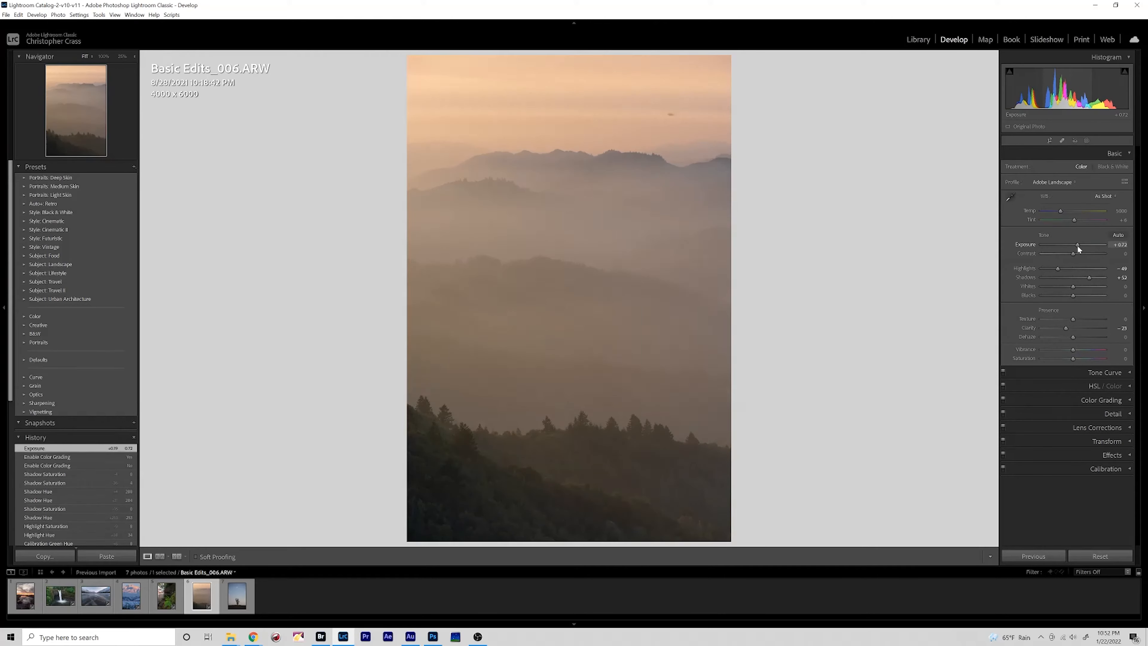
pyautogui.moveTo(1078, 245); pyautogui.dragTo(1078, 245)
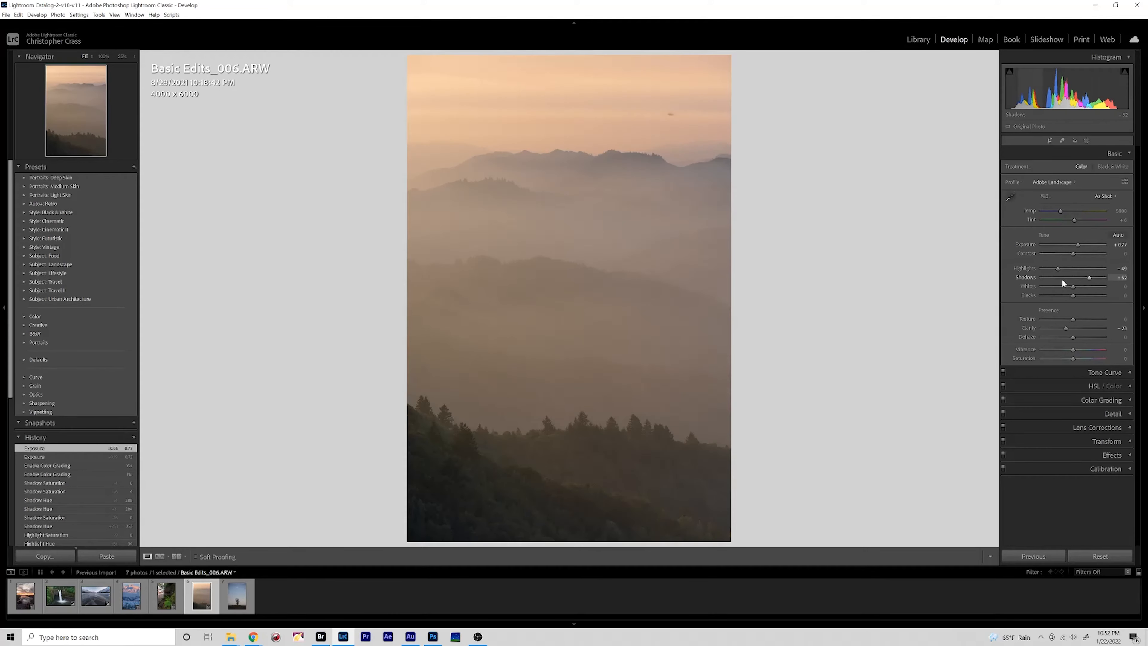
# Compare the edited misty hills photo with its original version several times.
pyautogui.press('\\')
pyautogui.press('\\')
pyautogui.press('\\')
pyautogui.press('\\')
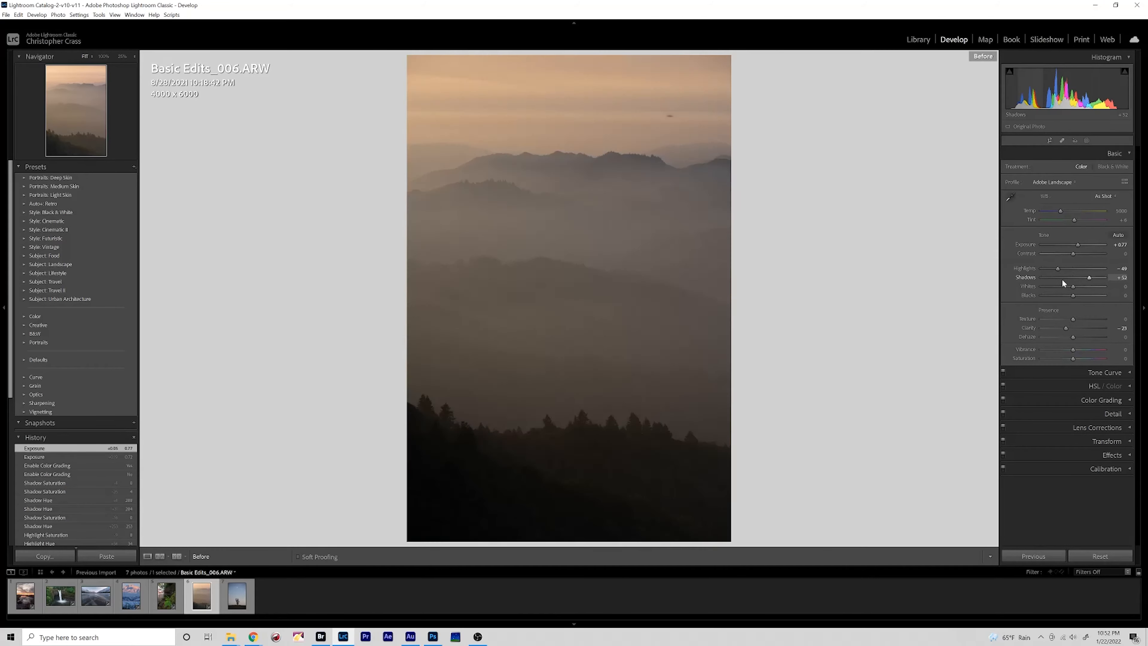
pyautogui.press('\\')
pyautogui.press('\\')
pyautogui.press('\\')
pyautogui.press('\\')
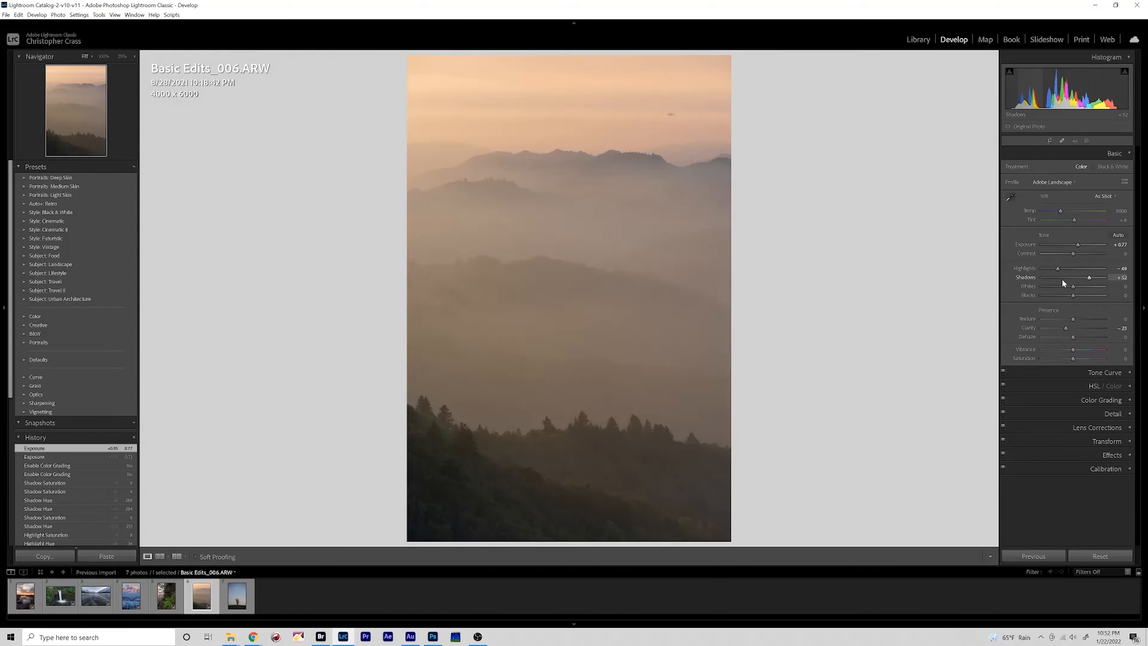
pyautogui.press('\\')
pyautogui.press('\\')
# Open Basic Edits_004.ARW, enable profile corrections and chromatic aberration removal, and bring up the Basic adjustments.
pyautogui.click(152, 603)
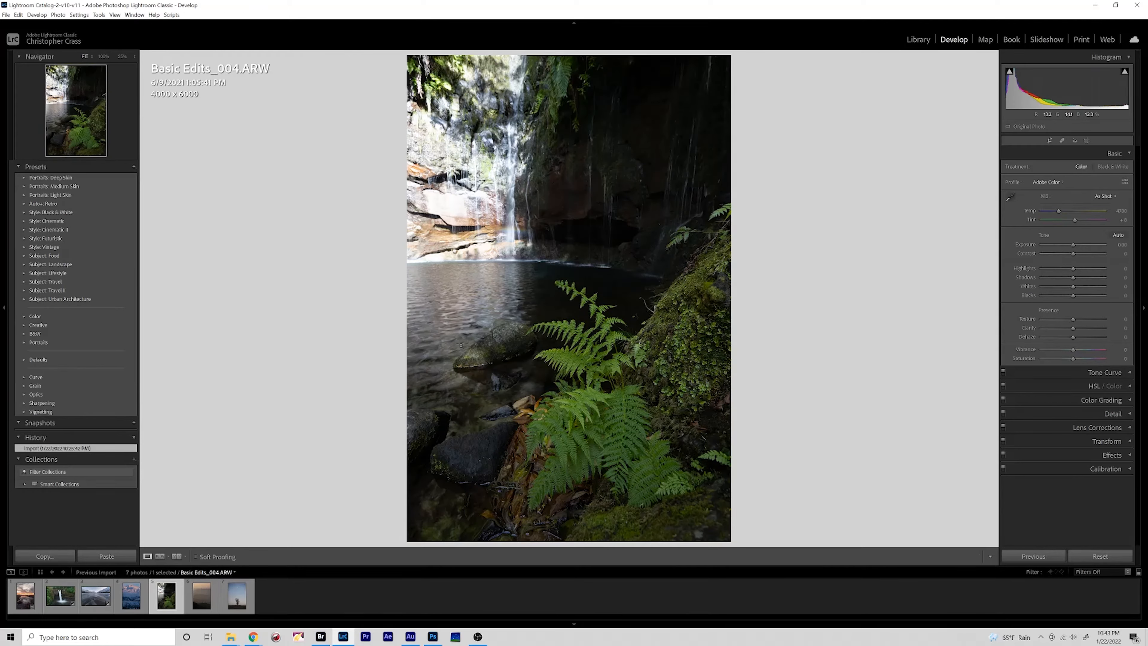
pyautogui.click(1129, 153)
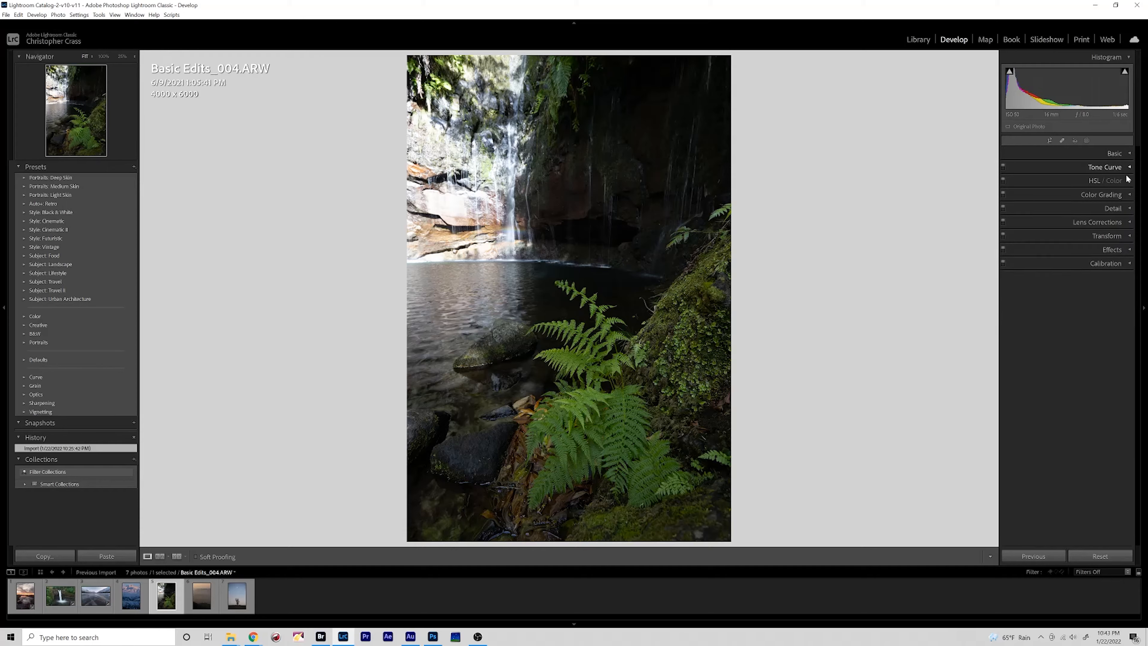
pyautogui.click(1103, 222)
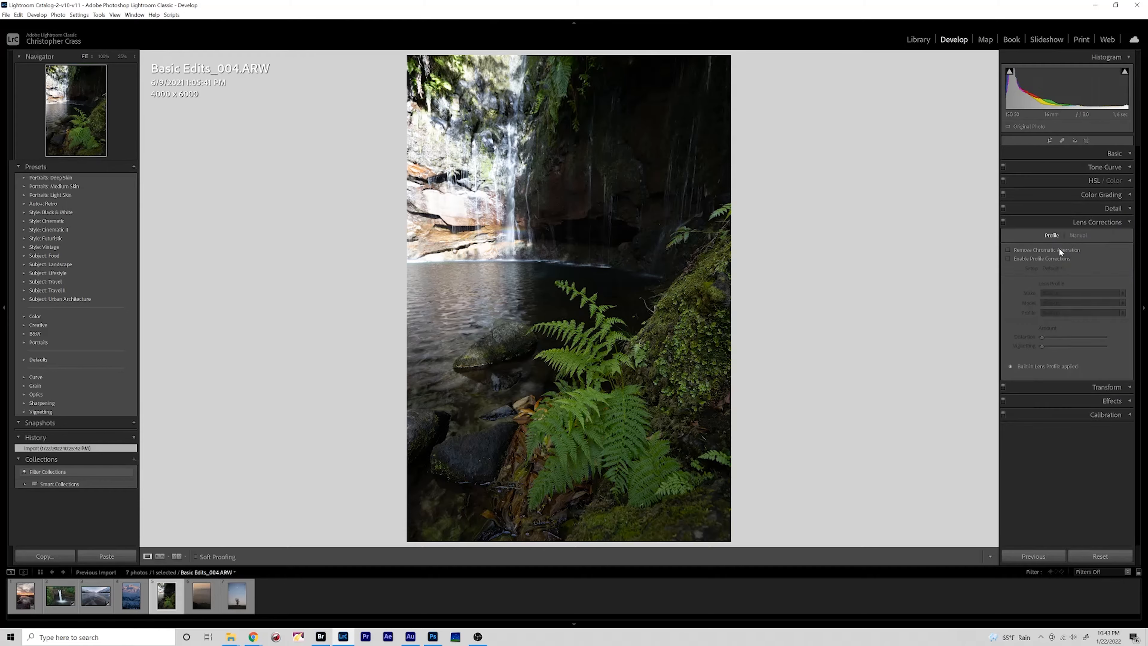
pyautogui.click(1032, 258)
pyautogui.click(1057, 249)
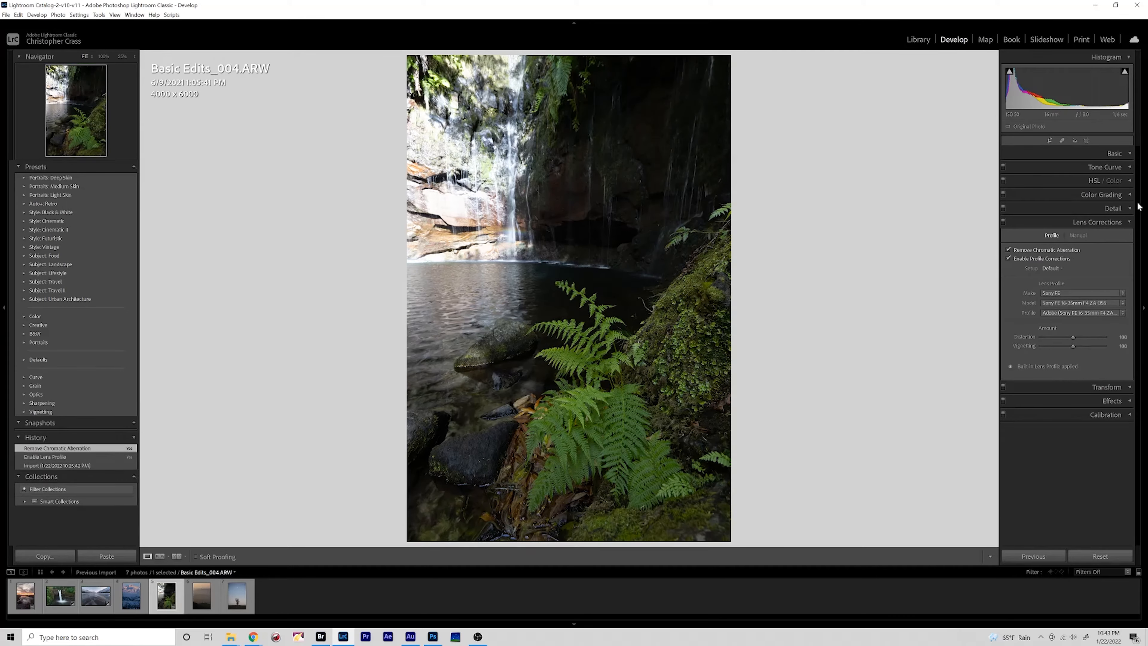
pyautogui.click(1103, 222)
pyautogui.click(1114, 153)
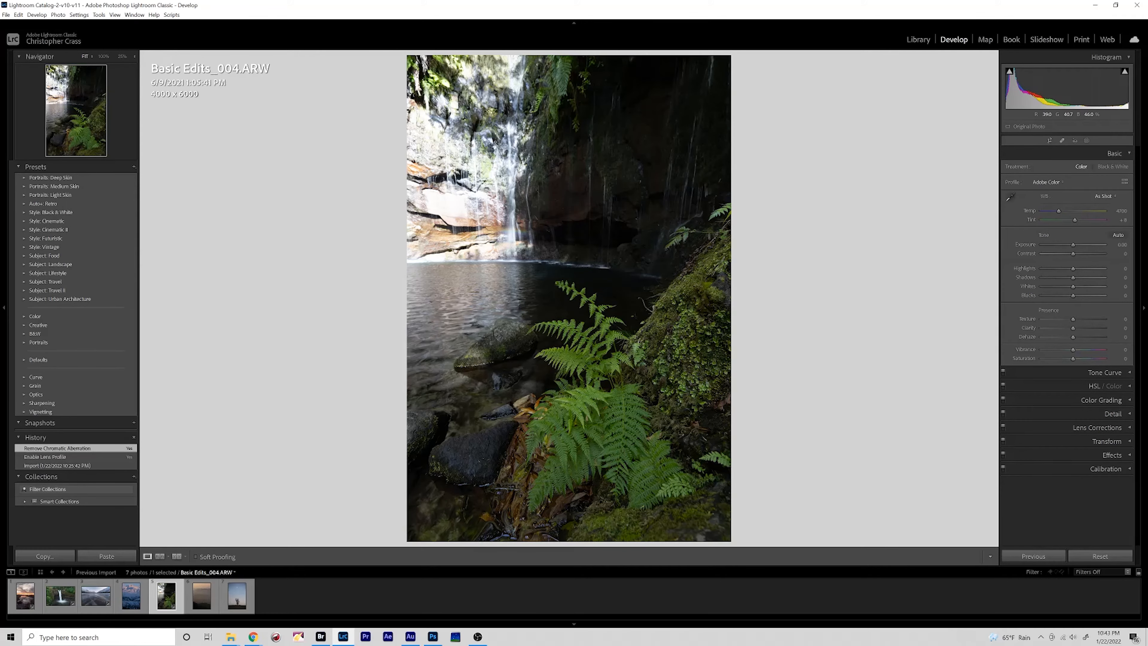
# Inspect the photo's dark rocks, ferns, mossy bank and bright waterfall at 100% magnification.
pyautogui.click(608, 226)
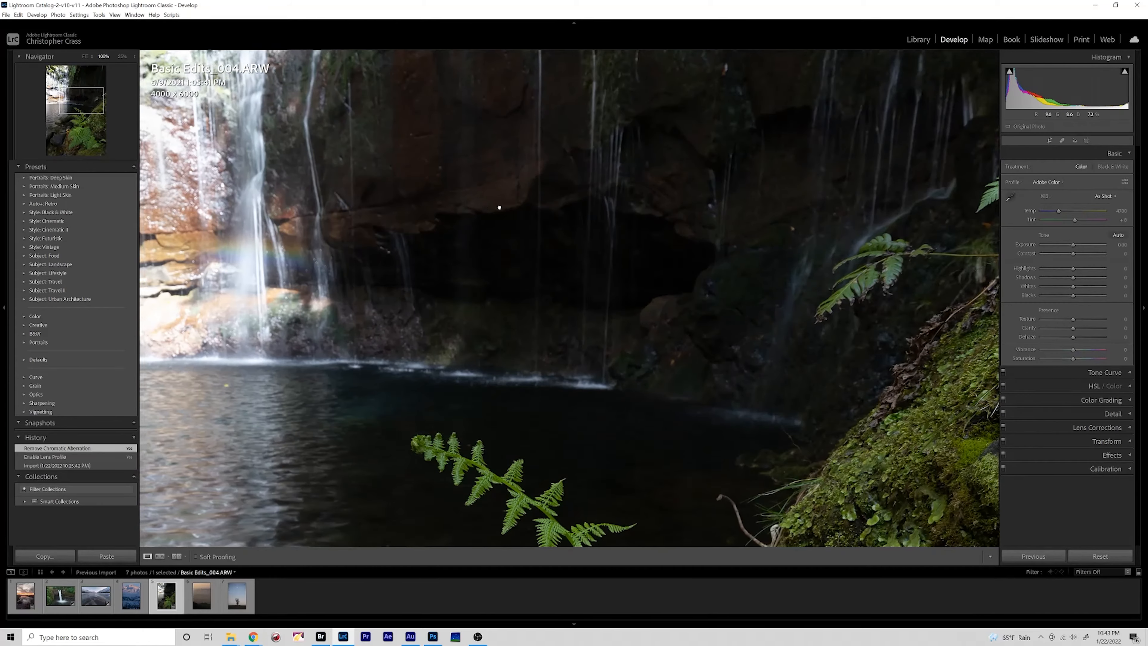
pyautogui.moveTo(534, 382); pyautogui.dragTo(511, 195)
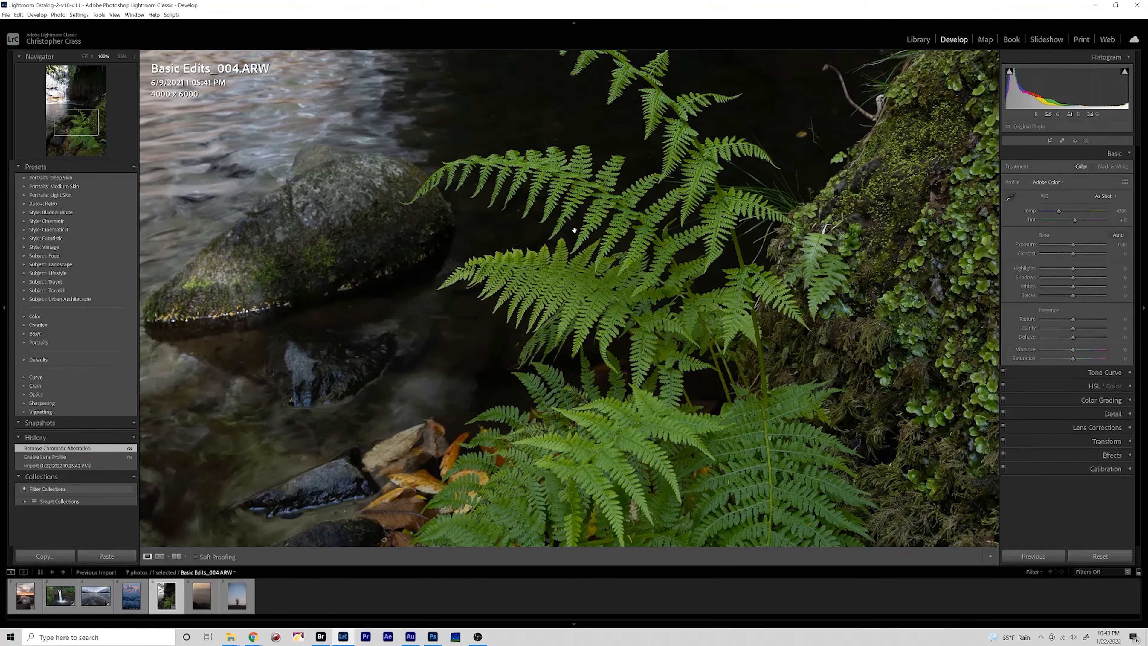
pyautogui.click(574, 230)
pyautogui.click(629, 369)
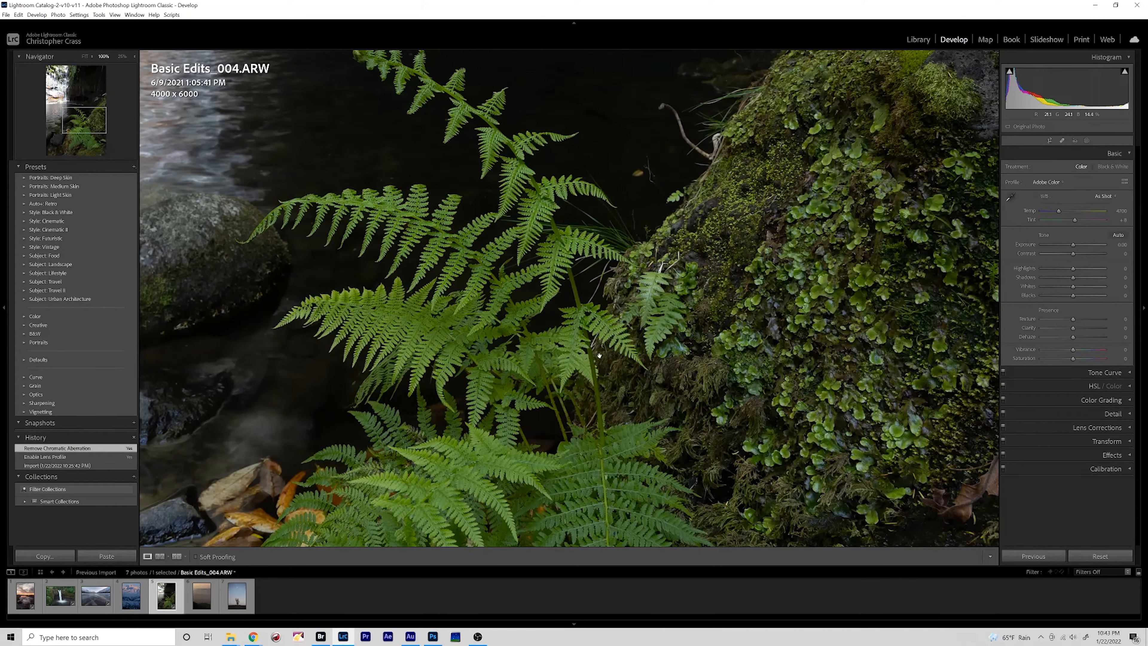
pyautogui.click(480, 288)
pyautogui.click(614, 234)
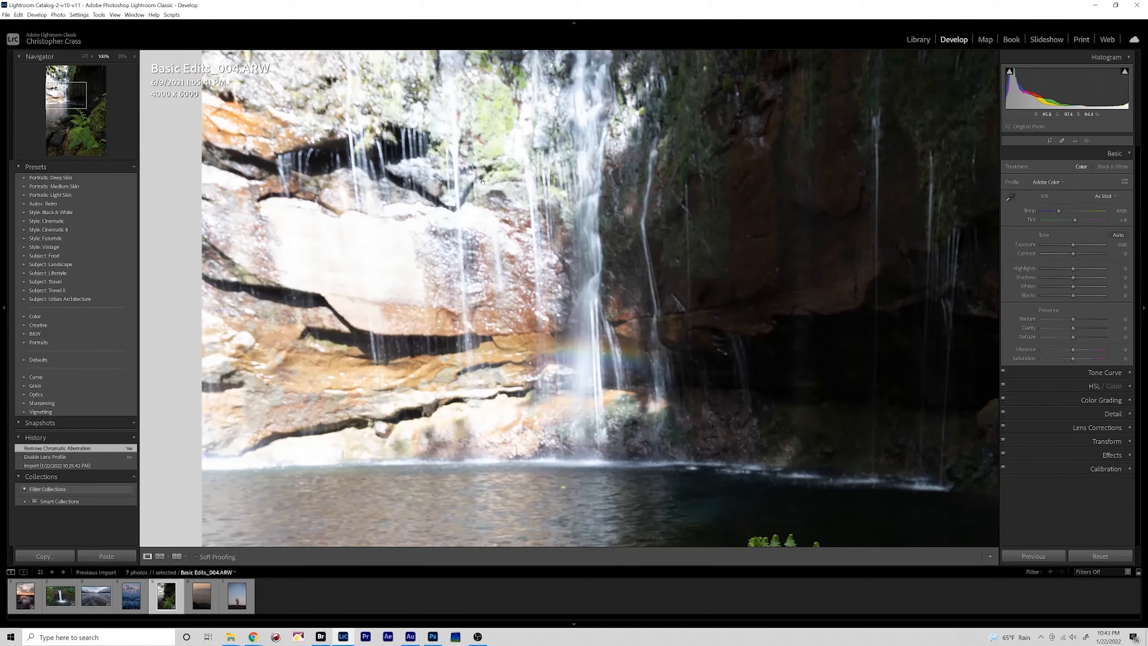
pyautogui.click(615, 235)
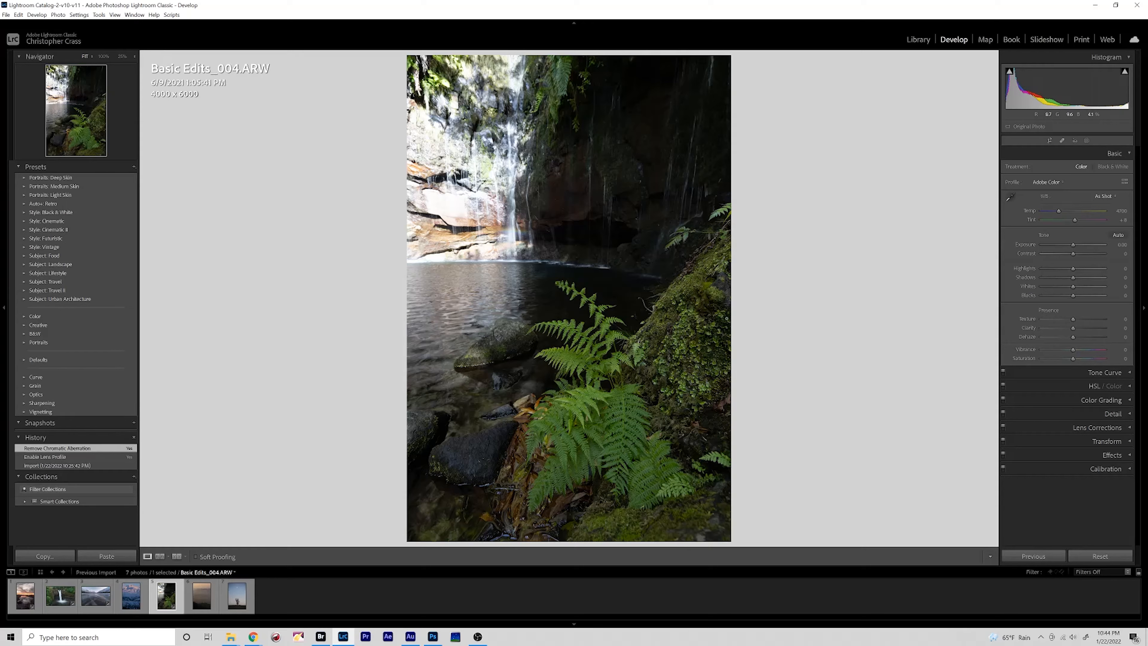
# Set Highlights to about -53 and Shadows to about +56, apply the Adobe Landscape profile, and check the lens corrections.
pyautogui.moveTo(1073, 268)
pyautogui.mouseDown()
pyautogui.moveTo(1034, 266)
pyautogui.moveTo(1089, 276)
pyautogui.mouseUp()
pyautogui.click(1047, 181)
pyautogui.click(1049, 203)
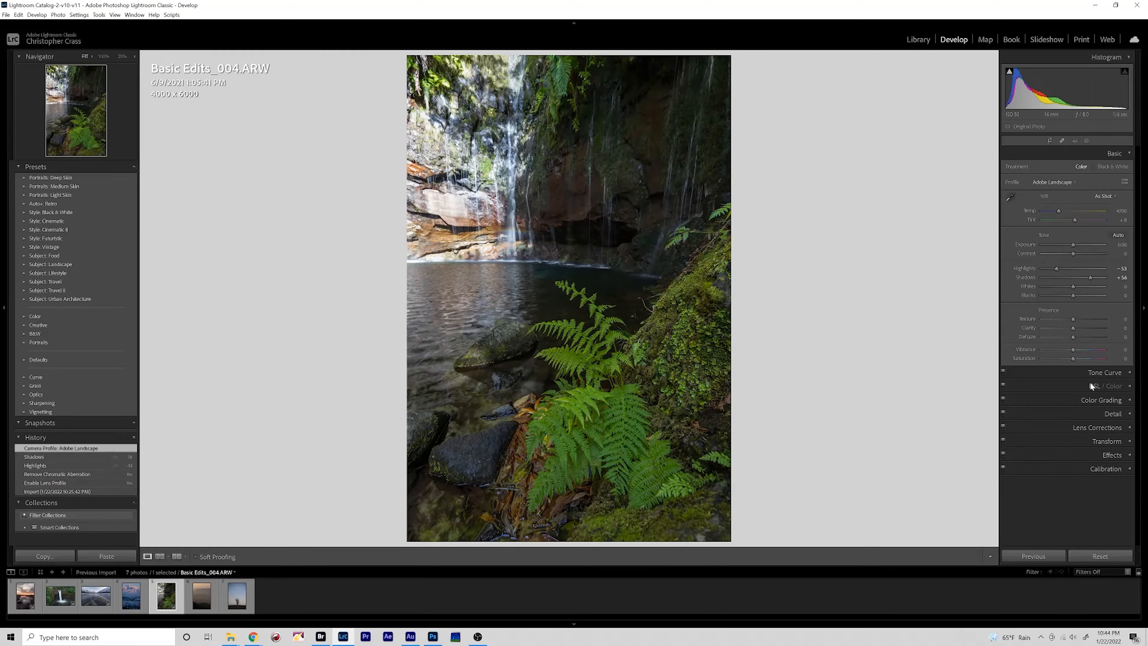
pyautogui.click(1101, 427)
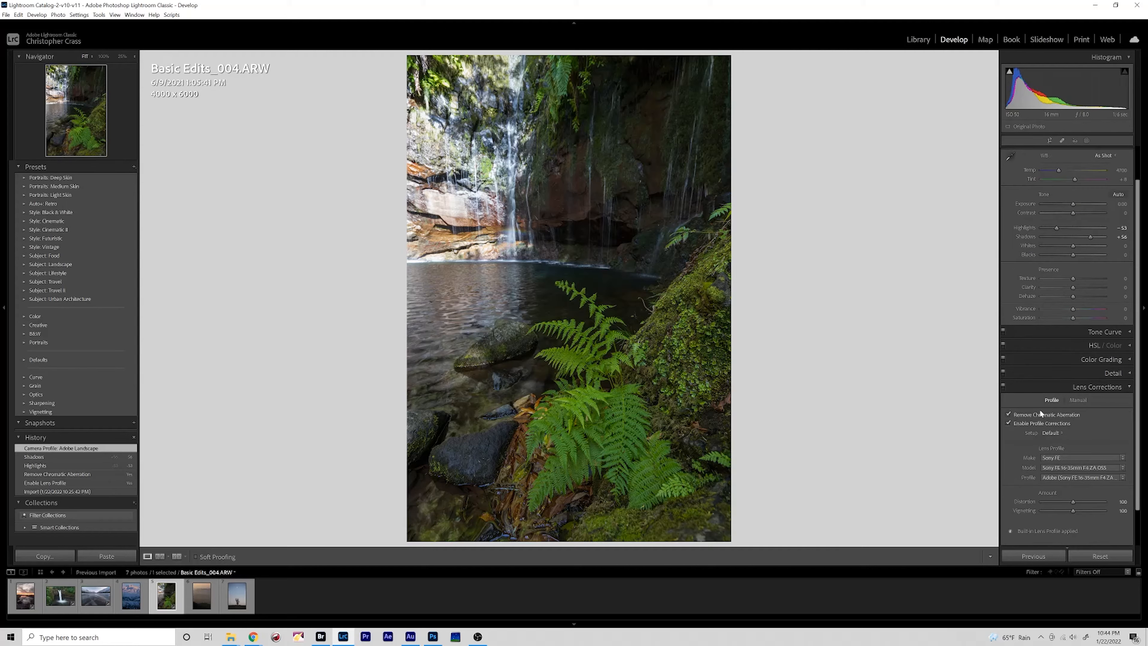
pyautogui.click(1105, 387)
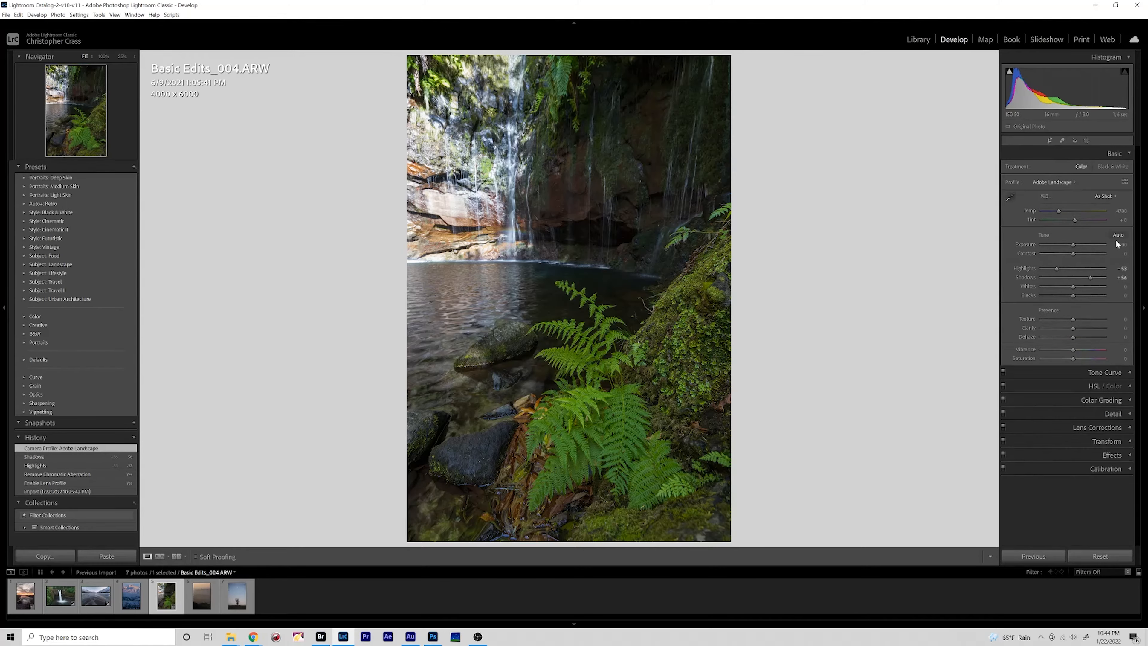
# Try the Auto, As Shot and Daylight white balance presets and set the temperature to about 5029.
pyautogui.click(1106, 198)
pyautogui.click(1083, 211)
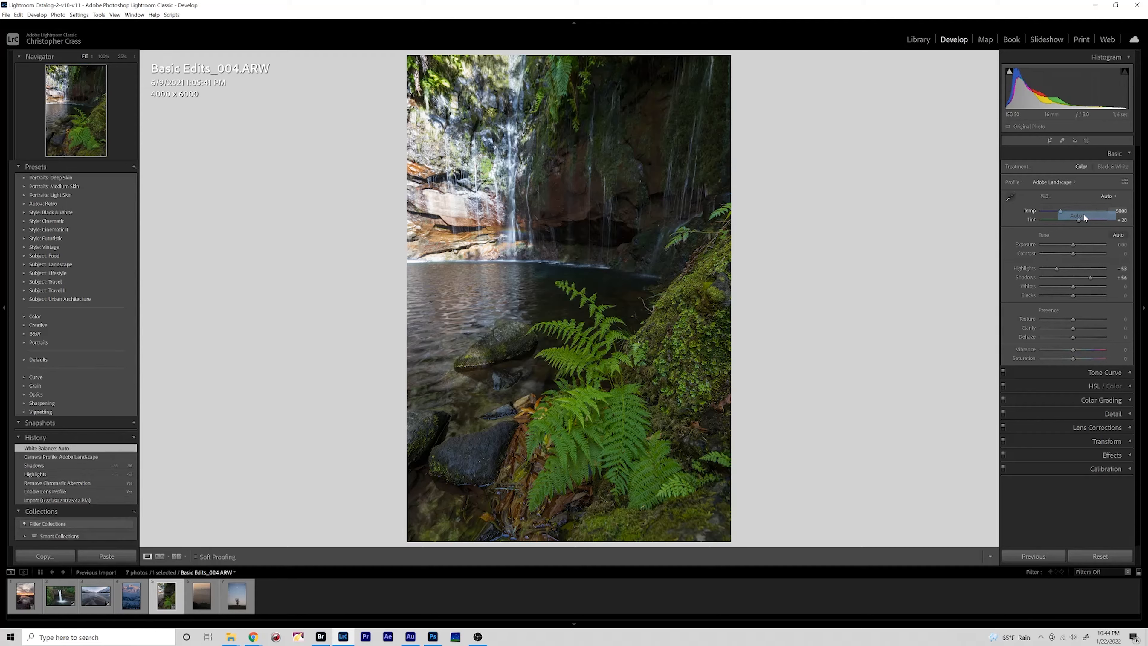
pyautogui.click(1104, 196)
pyautogui.click(1090, 202)
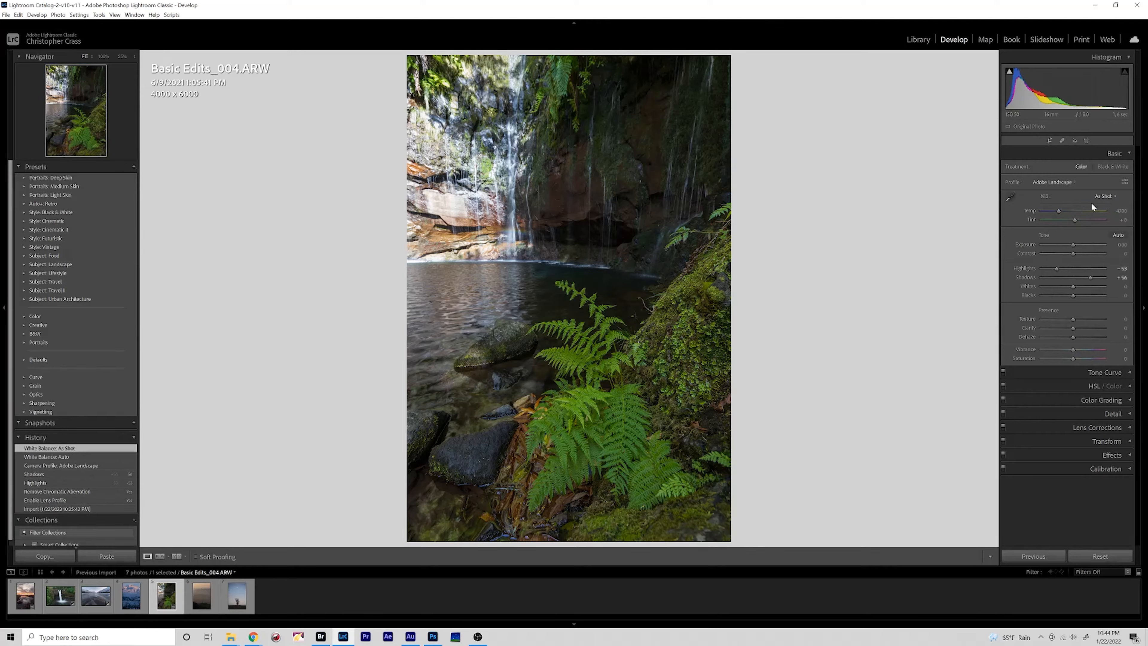
pyautogui.click(1103, 196)
pyautogui.click(1084, 220)
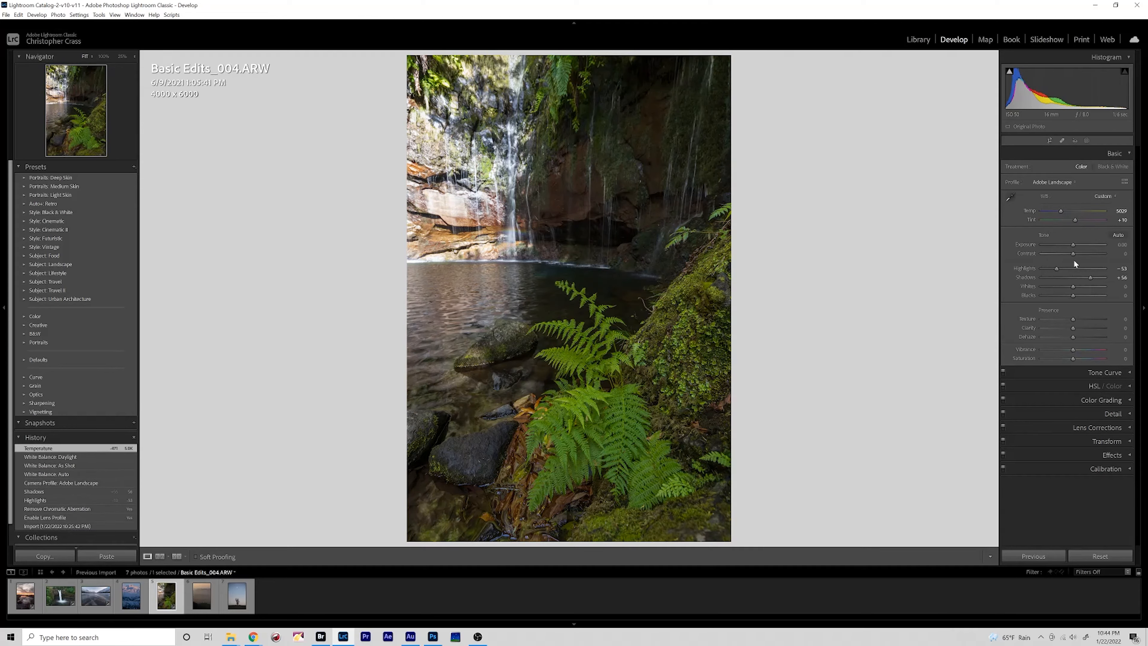
# Set Highlights to about -58, Shadows to about +72 and Clarity to about -20, checking the waterfall's detail up close.
pyautogui.moveTo(1056, 268); pyautogui.dragTo(1096, 281)
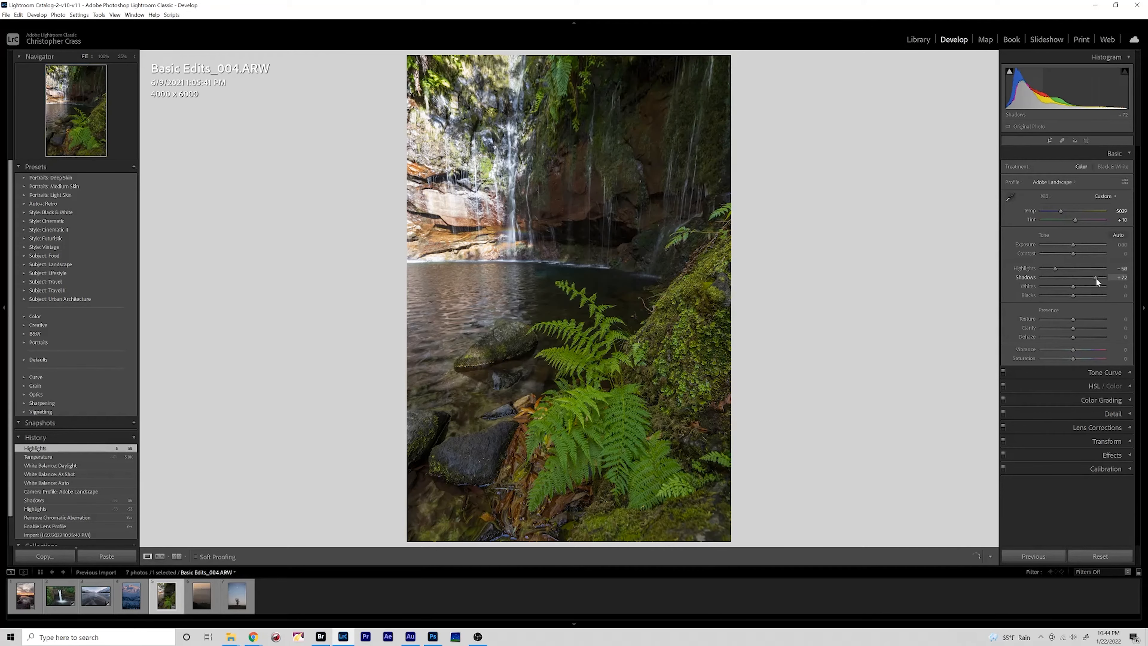
pyautogui.click(519, 215)
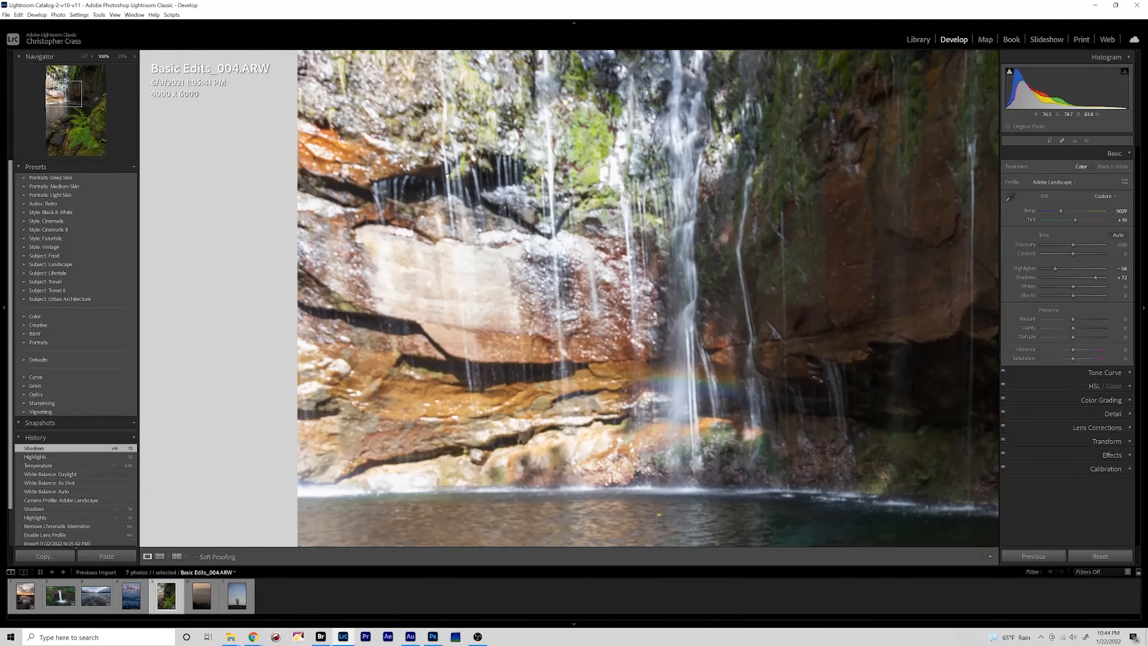
pyautogui.click(519, 215)
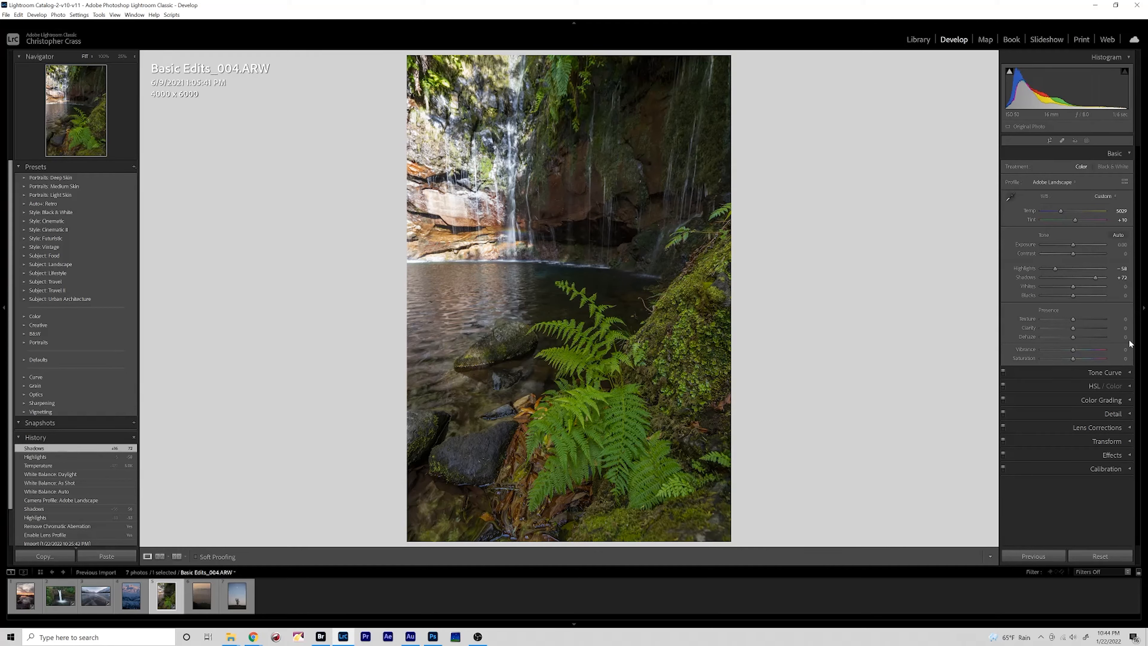
pyautogui.moveTo(1069, 329); pyautogui.dragTo(1067, 327)
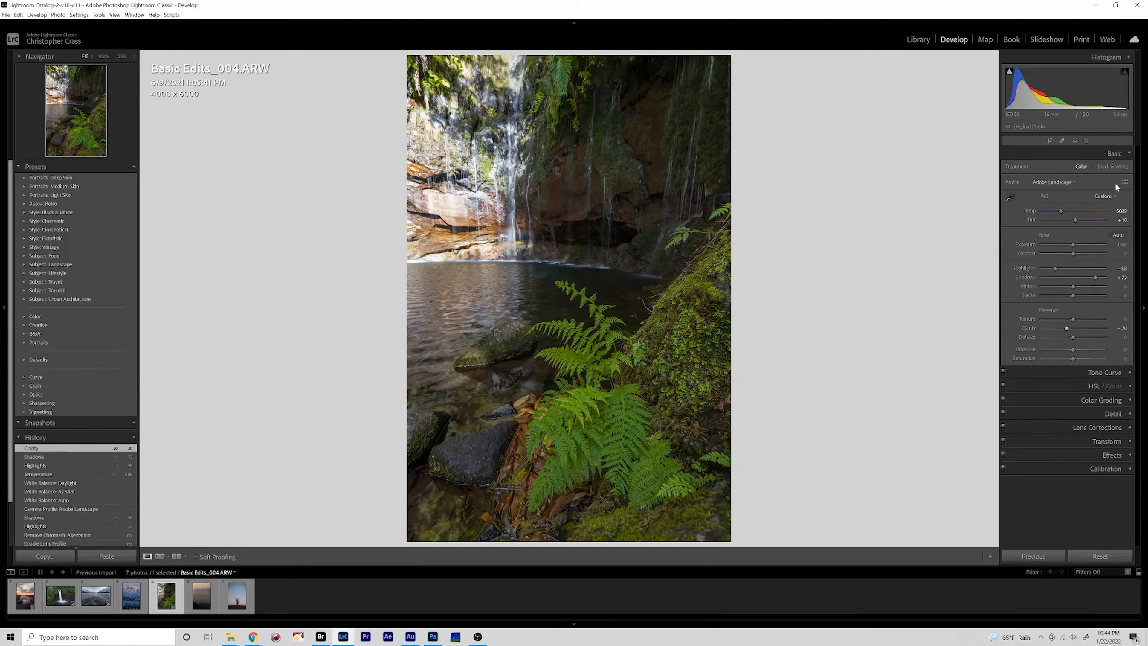
pyautogui.click(1133, 153)
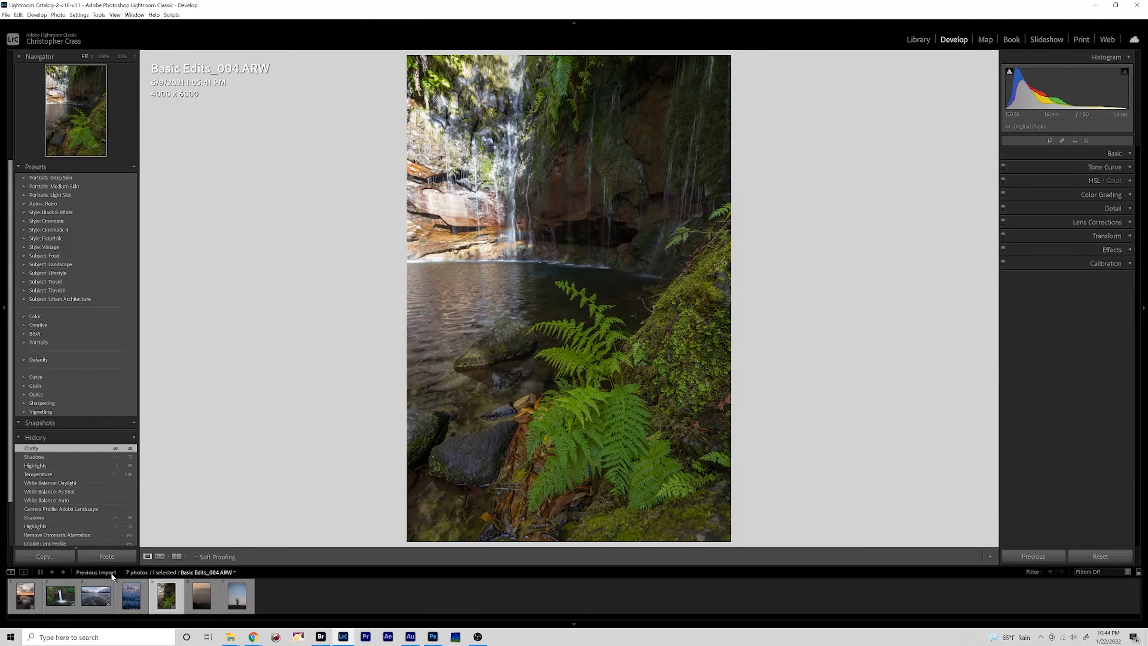
# Compare the look of Basic Edits_004.ARW with the finished waterfall photo Basic Edits_005.ARW.
pyautogui.click(59, 597)
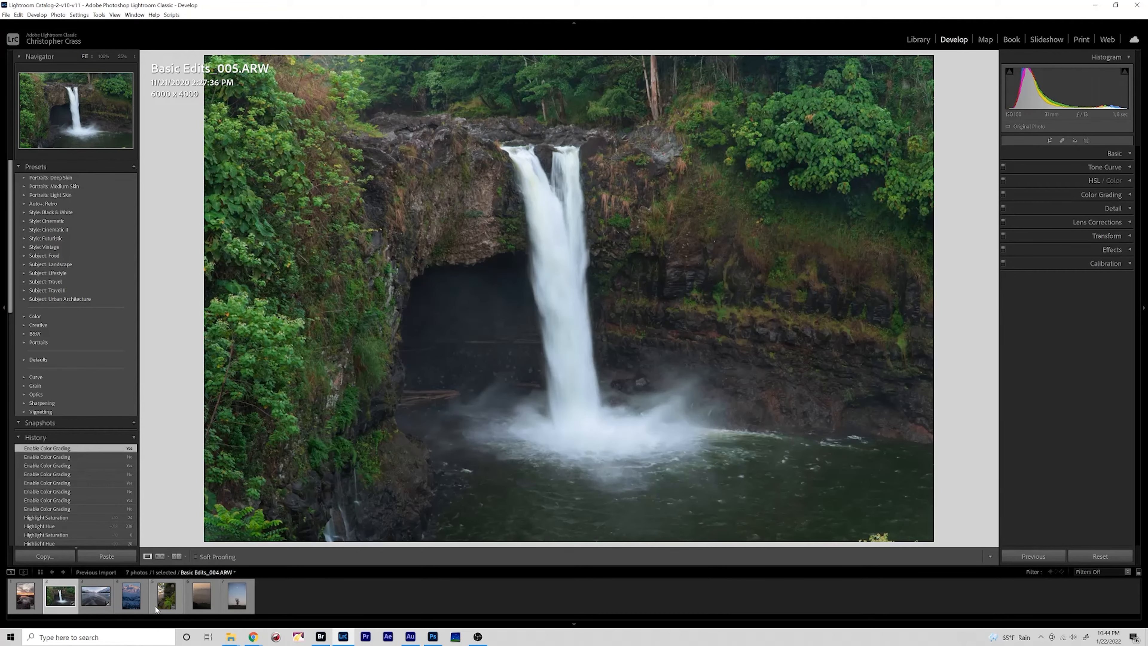
pyautogui.click(156, 609)
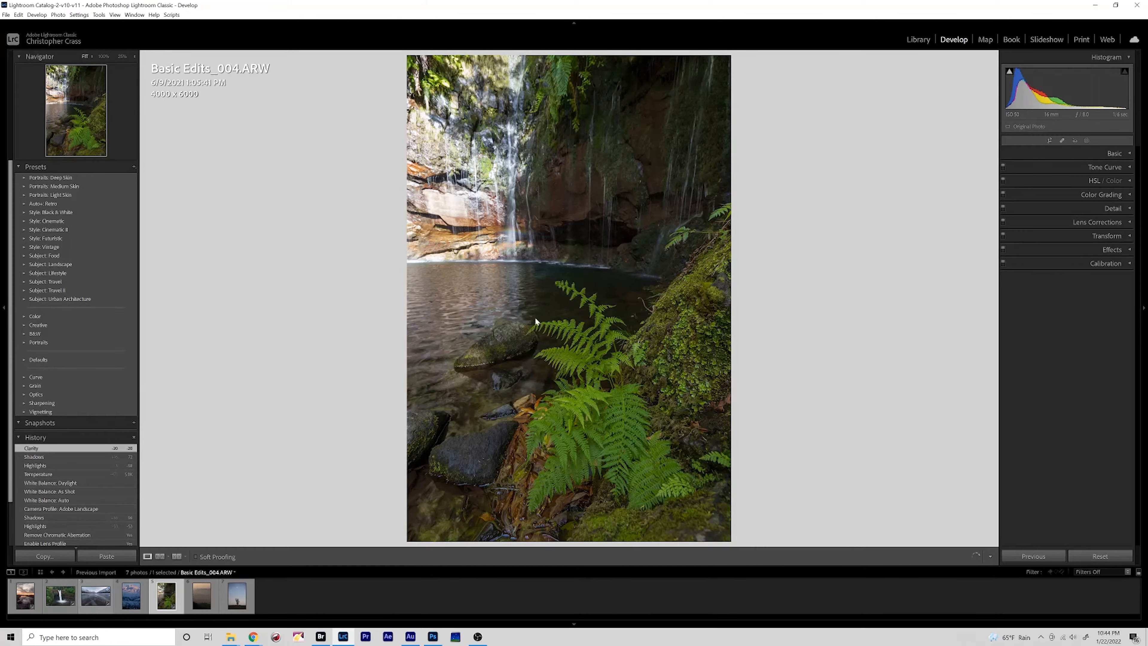
pyautogui.click(59, 597)
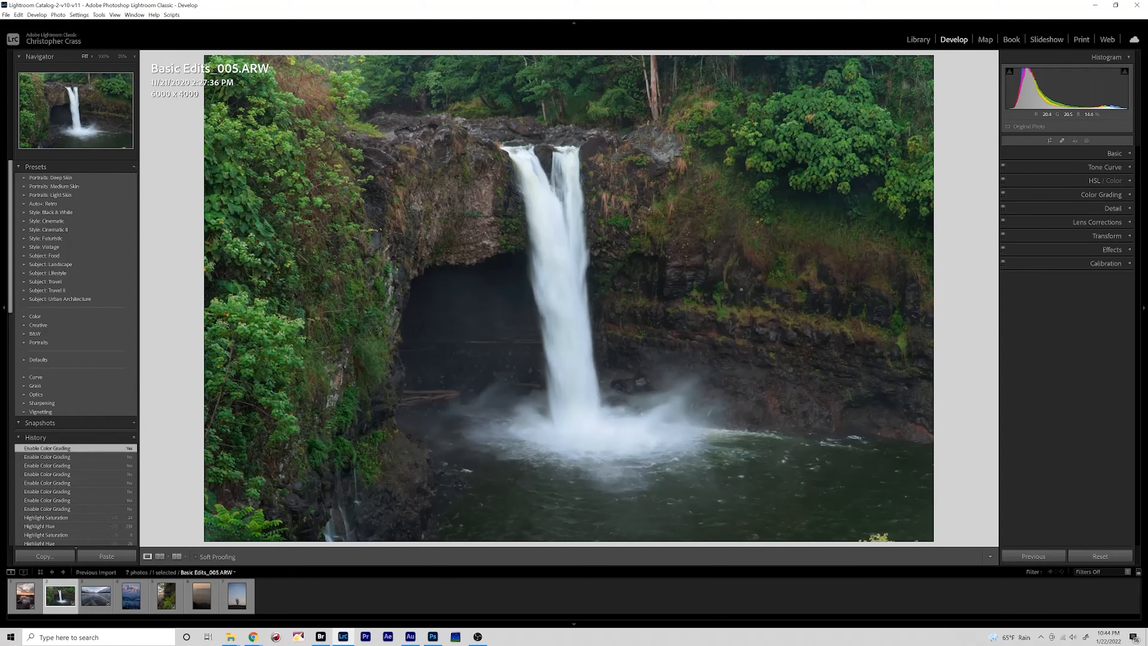
pyautogui.click(167, 596)
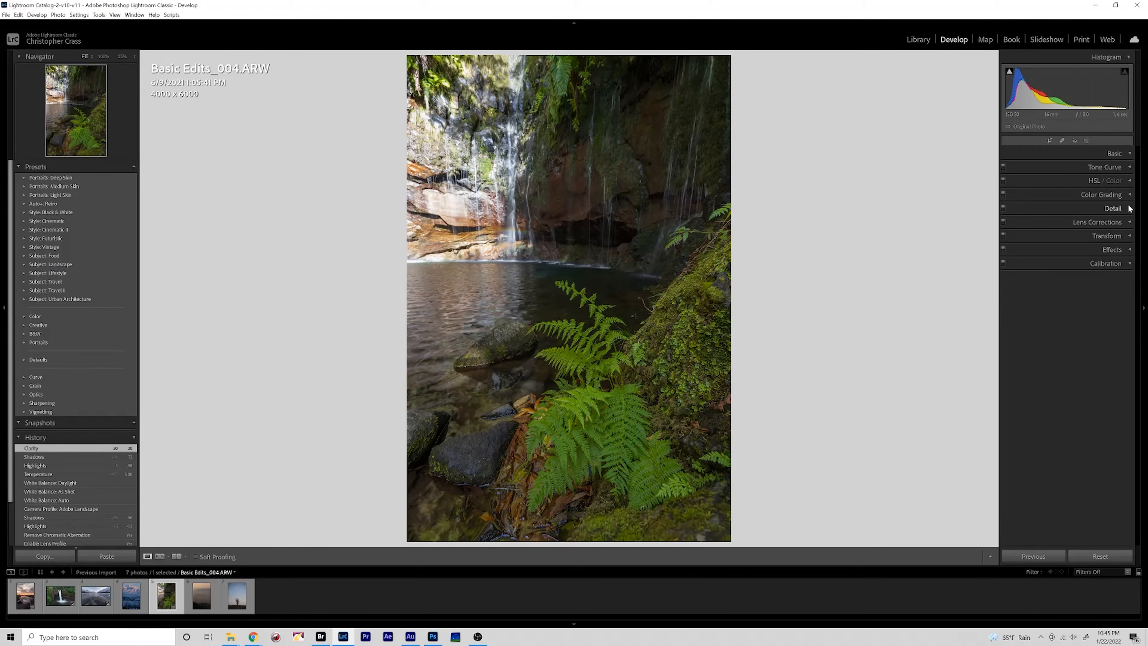
# Calibrate the colors with a red primary hue of about -27 and a green primary hue of about +13.
pyautogui.click(1129, 263)
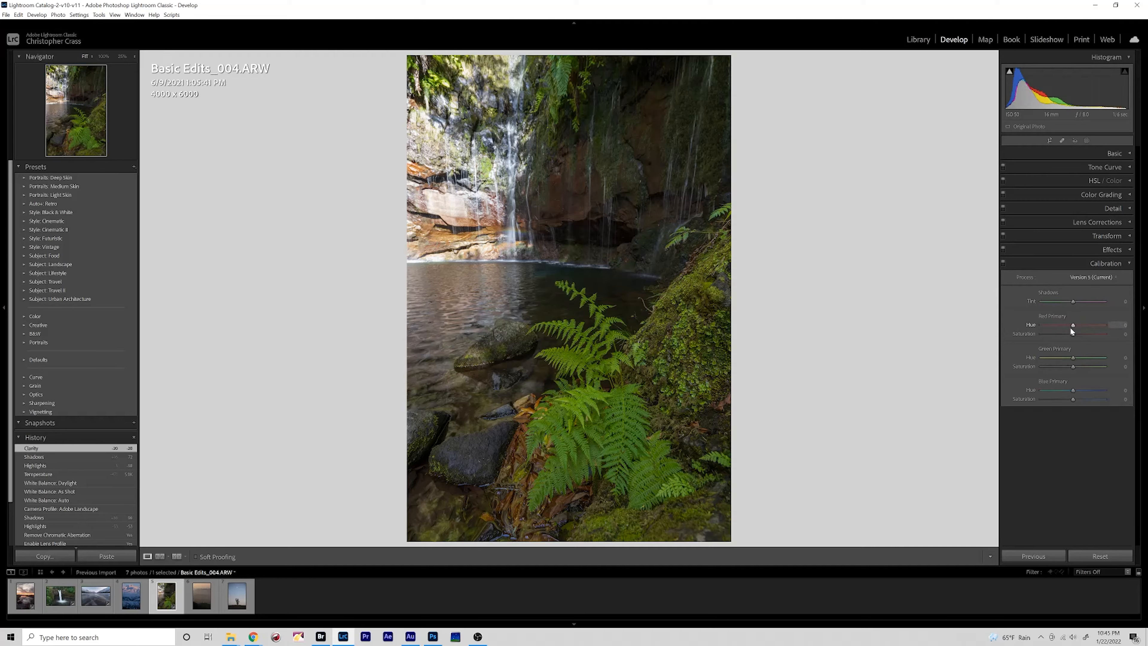
pyautogui.moveTo(1062, 324); pyautogui.dragTo(1076, 357)
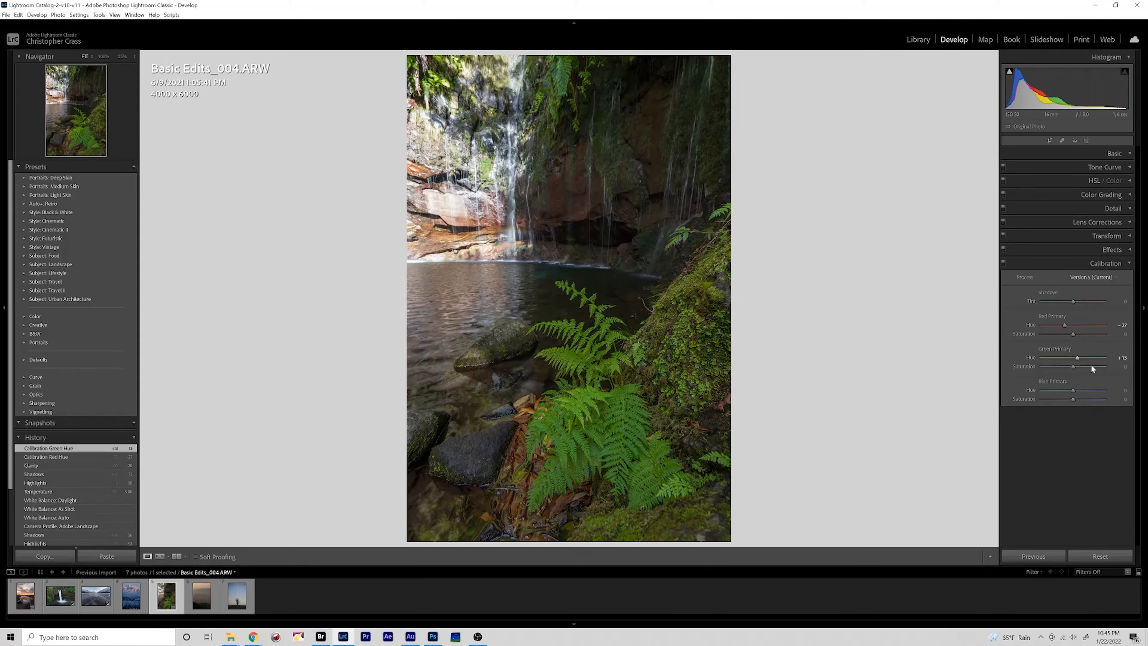
pyautogui.click(1130, 263)
# Shift the yellow hue to about -42.
pyautogui.click(1129, 184)
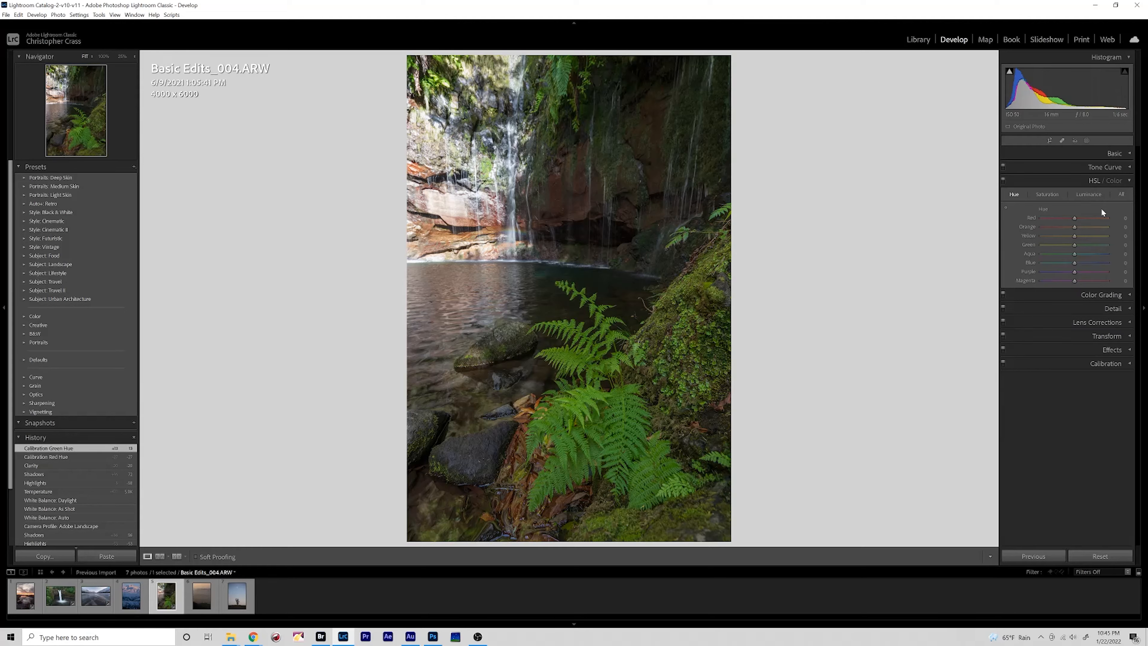
pyautogui.moveTo(1075, 238)
pyautogui.mouseDown()
pyautogui.moveTo(1054, 236)
pyautogui.moveTo(1102, 238)
pyautogui.moveTo(1030, 239)
pyautogui.moveTo(1057, 238)
pyautogui.mouseUp()
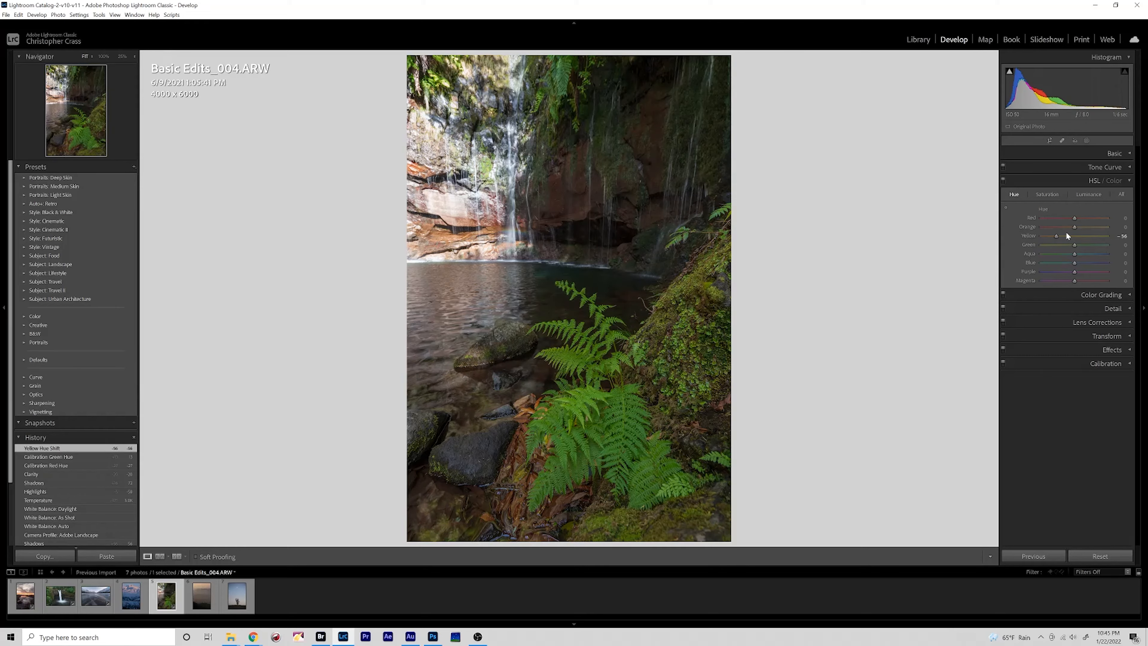
pyautogui.click(1059, 235)
pyautogui.moveTo(1058, 237)
pyautogui.mouseDown()
pyautogui.moveTo(1068, 235)
pyautogui.moveTo(1058, 239)
pyautogui.mouseUp()
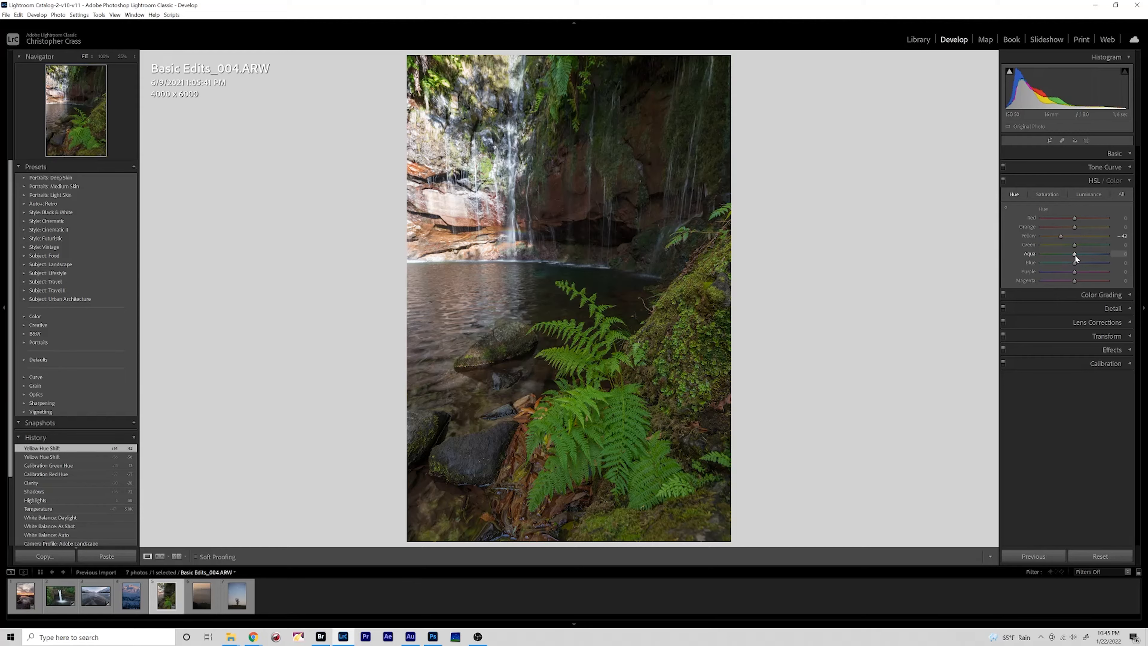
pyautogui.click(1129, 180)
pyautogui.click(1130, 195)
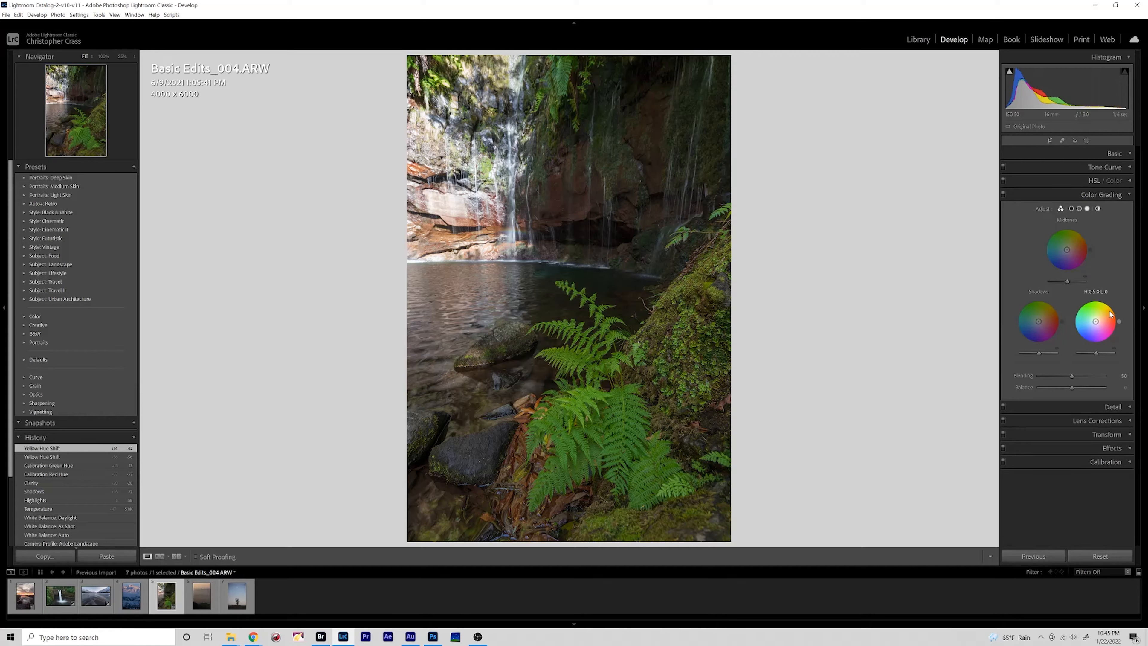
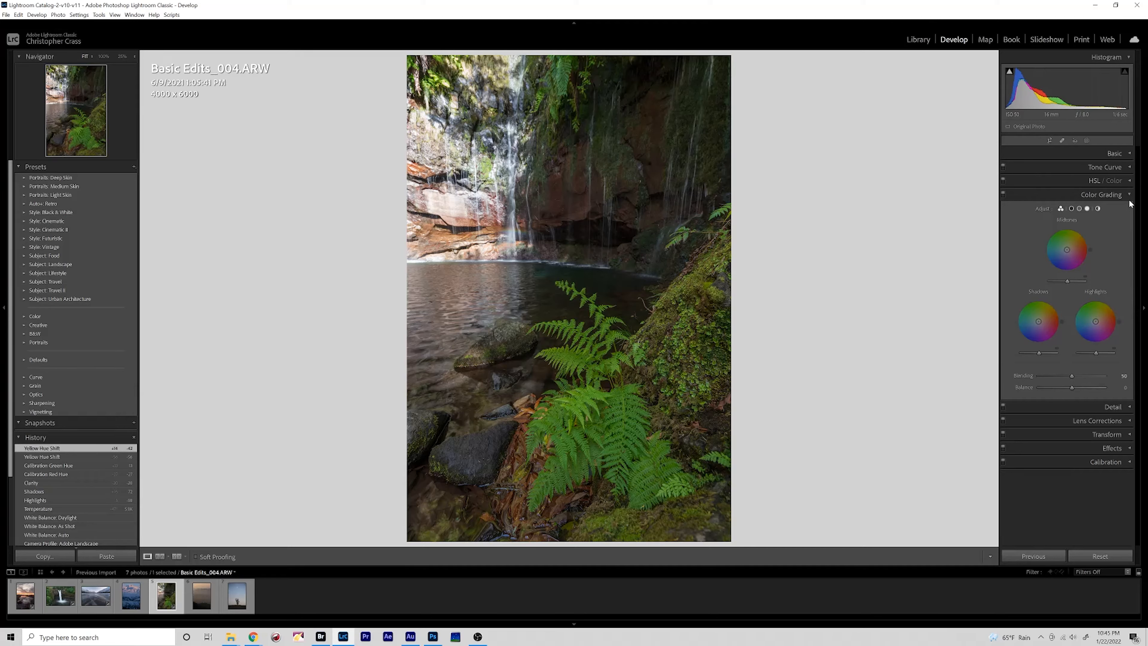
pyautogui.click(1112, 195)
pyautogui.click(1128, 179)
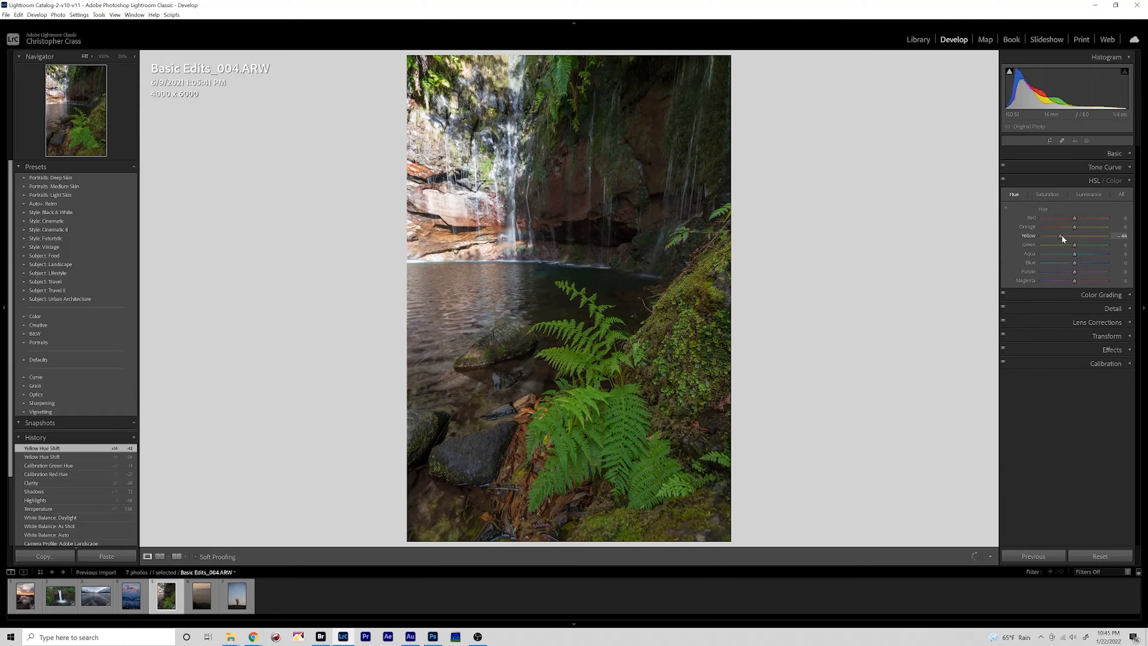
# Set the yellow hue to about -57, orange to about -31 and green to +1, and reset the red hue after trying a shift.
pyautogui.moveTo(1058, 235); pyautogui.dragTo(1077, 218)
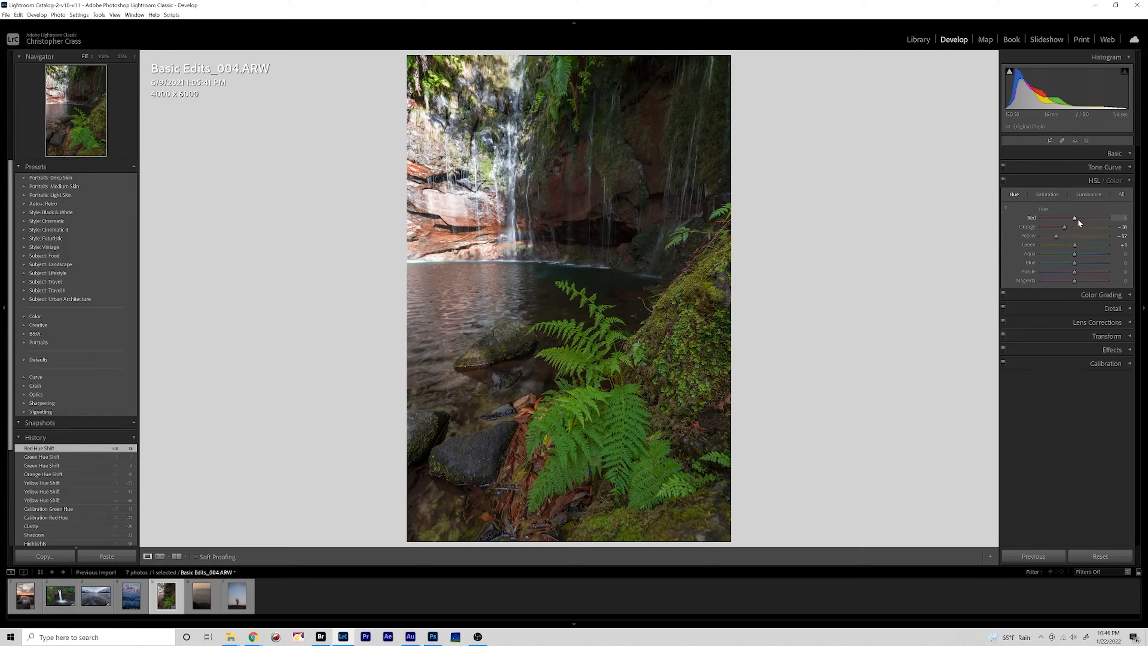
pyautogui.doubleClick(1077, 218)
pyautogui.click(1117, 181)
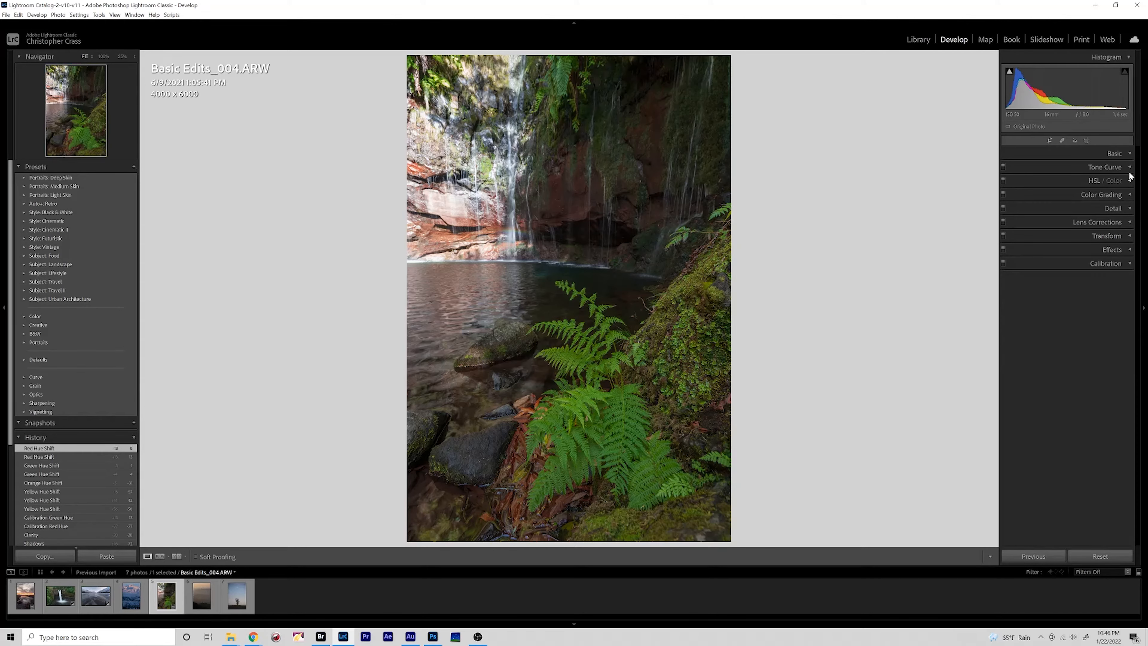
# Compare the edited fern and waterfall photo with its original version a couple of times.
pyautogui.click(1114, 153)
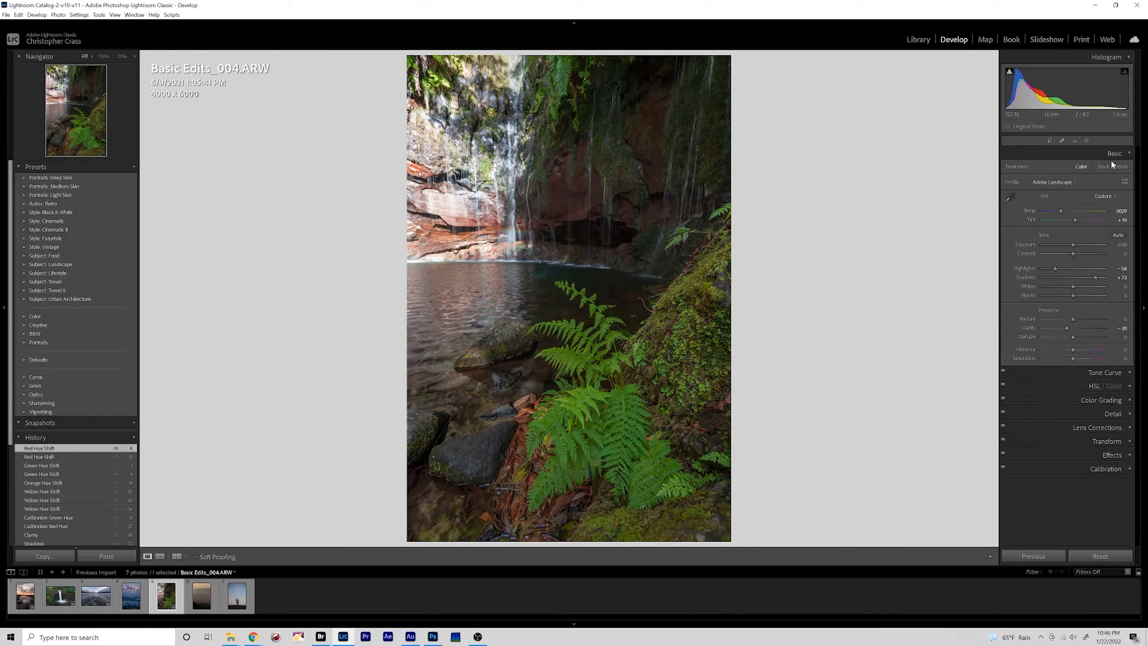
pyautogui.press('\\')
pyautogui.press('\\')
pyautogui.press('\\')
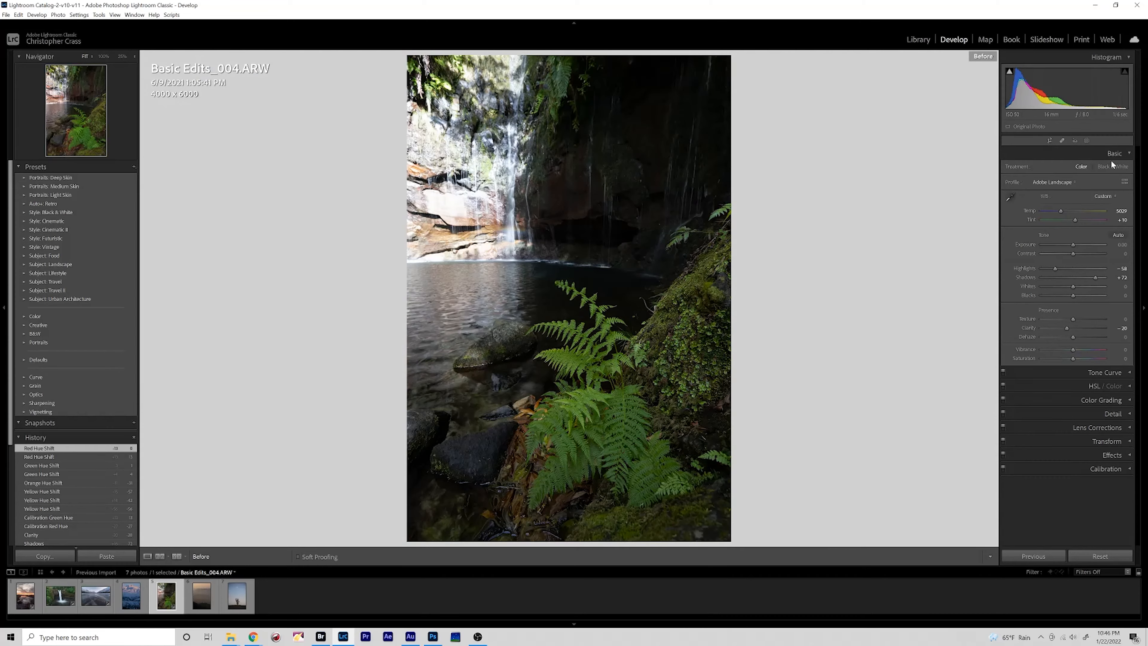
pyautogui.press('\\')
pyautogui.click(1124, 154)
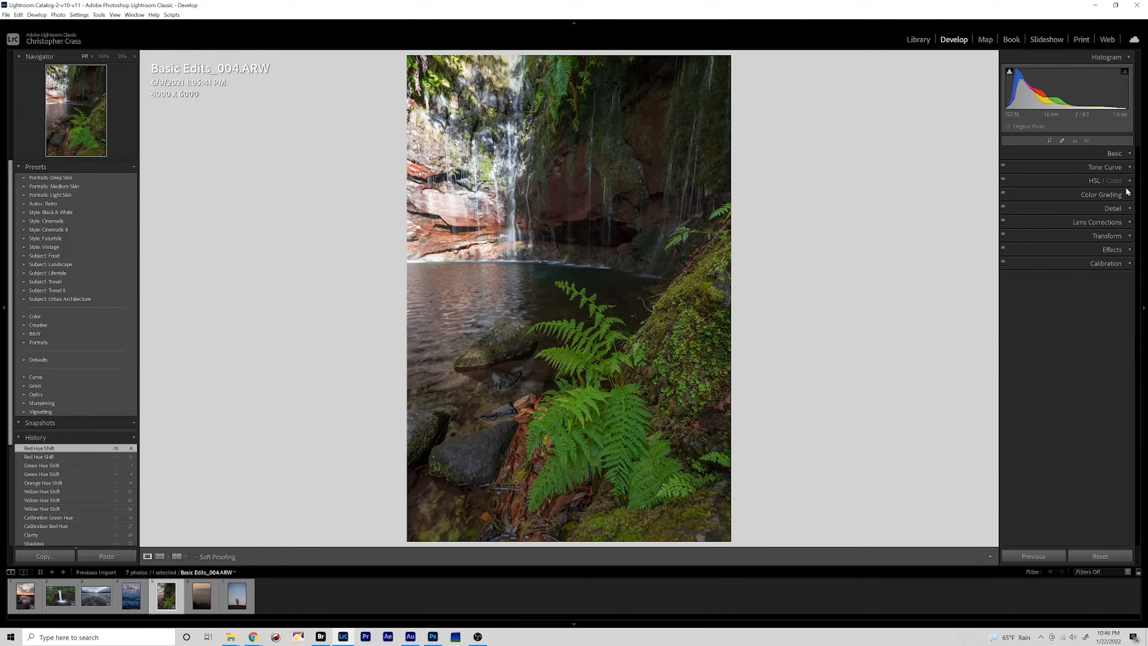
# Color grade the fern and waterfall photo with a subtle blue tint in the shadows and highlights after resetting an initial highlight trial.
pyautogui.click(1125, 194)
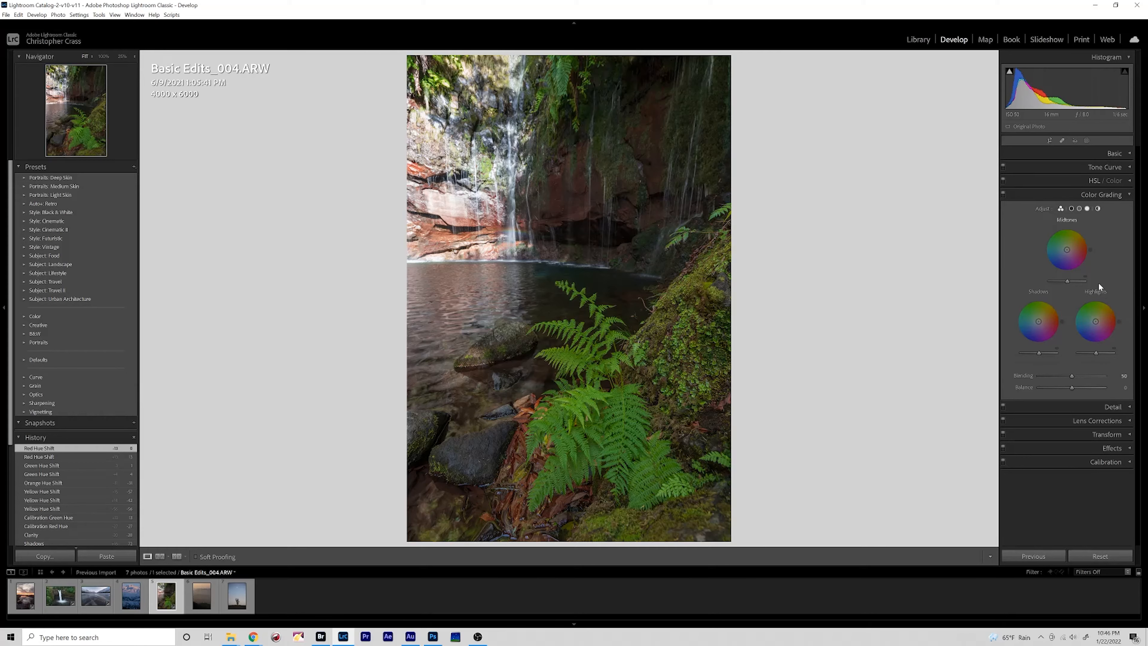
pyautogui.moveTo(1118, 322); pyautogui.dragTo(1037, 322)
pyautogui.doubleClick(1100, 319)
pyautogui.doubleClick(1038, 321)
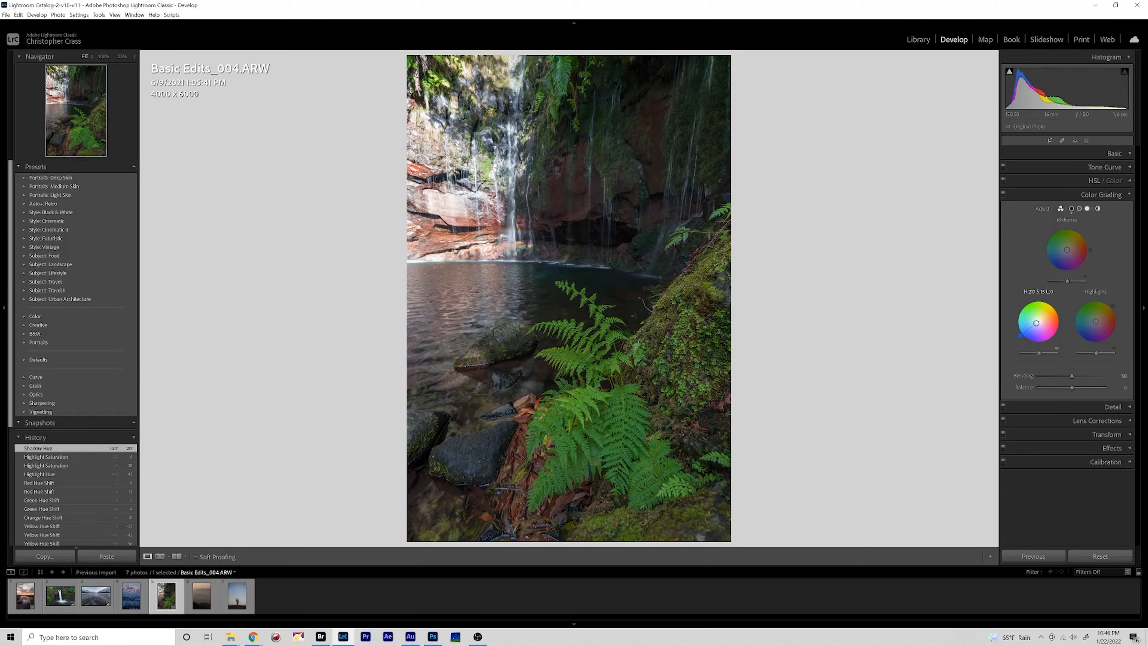
pyautogui.moveTo(1095, 321); pyautogui.dragTo(1094, 322)
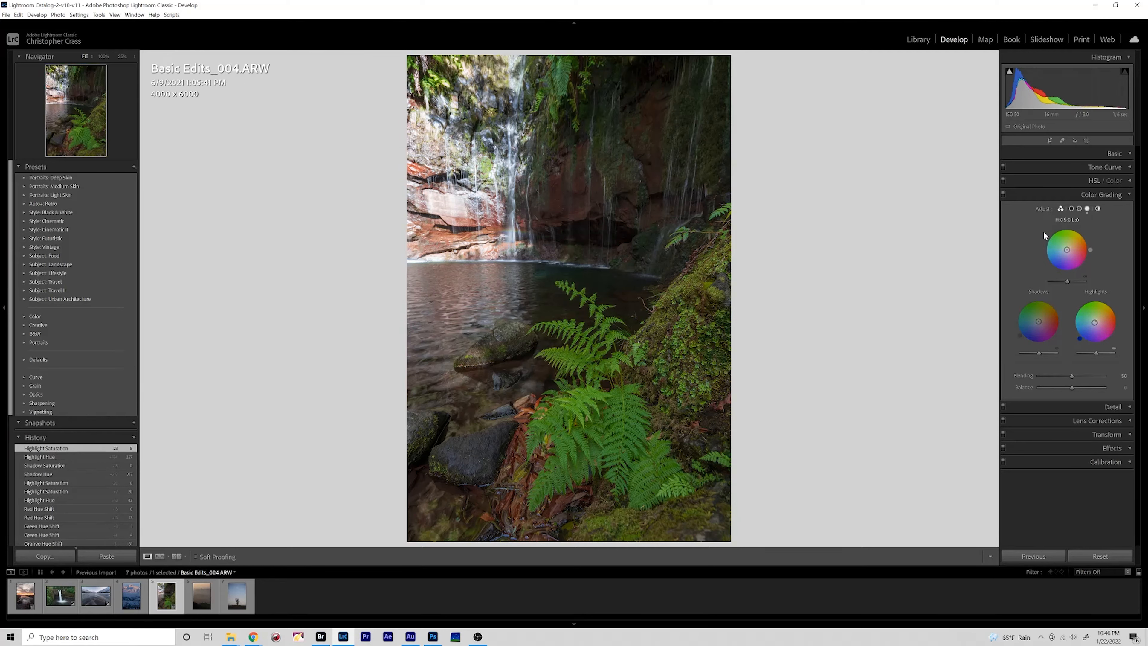
# Check Basic Edits_005.ARW for reference, return to the fern photo and toggle its color grading off and on.
pyautogui.click(60, 601)
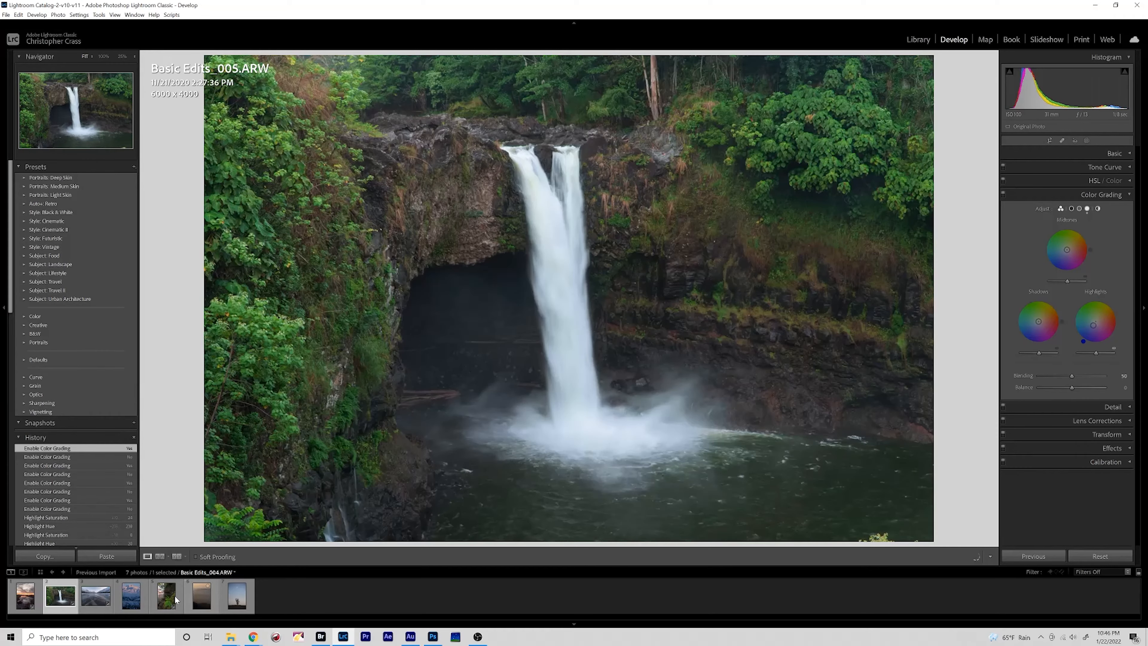
pyautogui.click(171, 595)
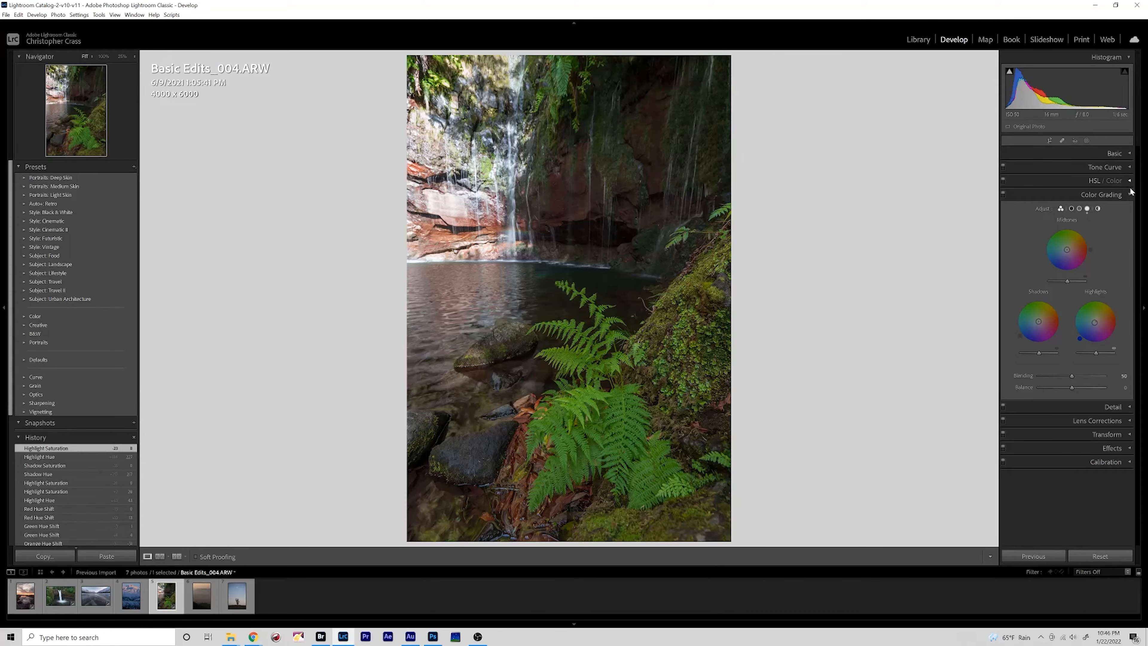
pyautogui.click(1126, 193)
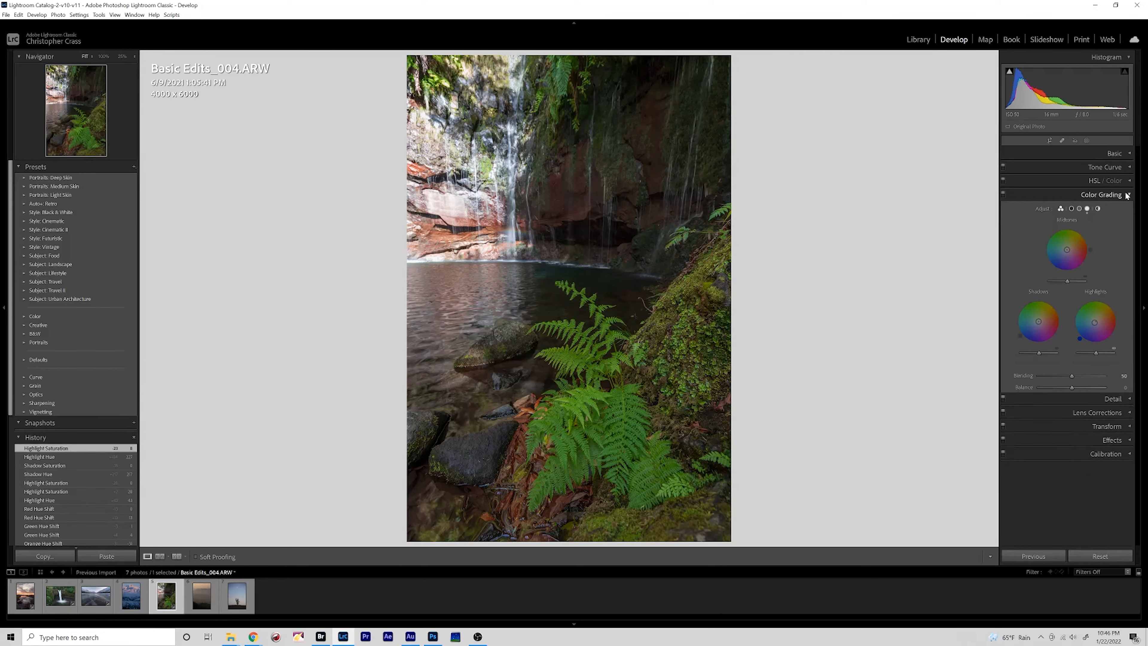
pyautogui.click(1003, 194)
pyautogui.click(1003, 194)
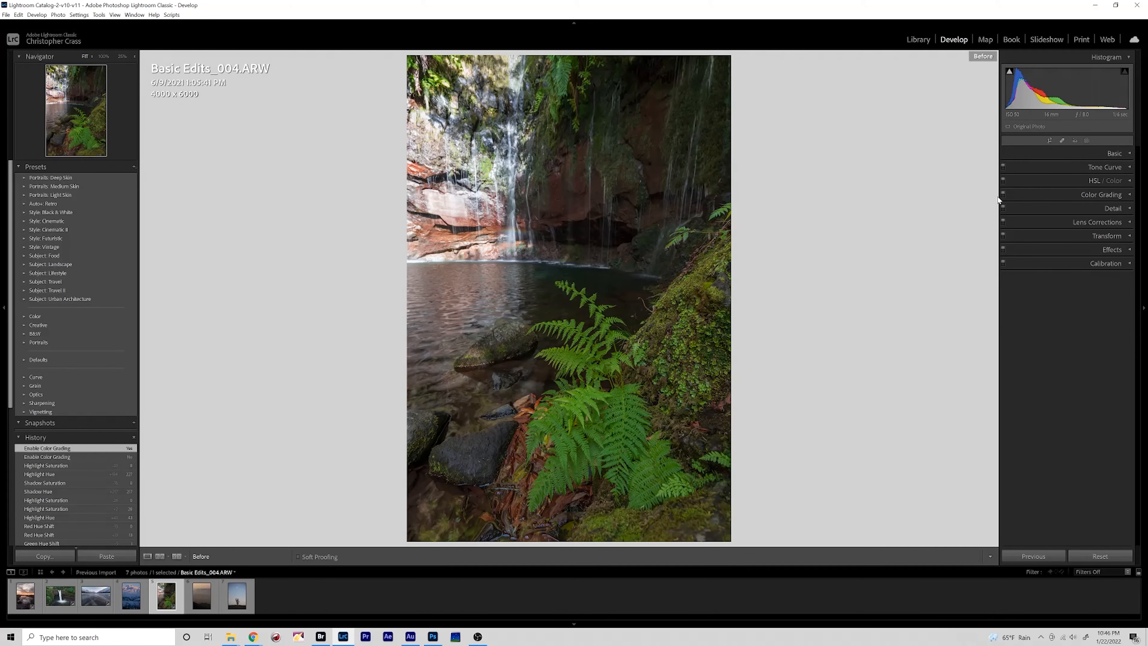
# Compare the fern photo with its original version several times, inspect the dark rock wall at 100% and review the basic adjustments.
pyautogui.press('\\')
pyautogui.press('\\')
pyautogui.press('\\')
pyautogui.press('\\')
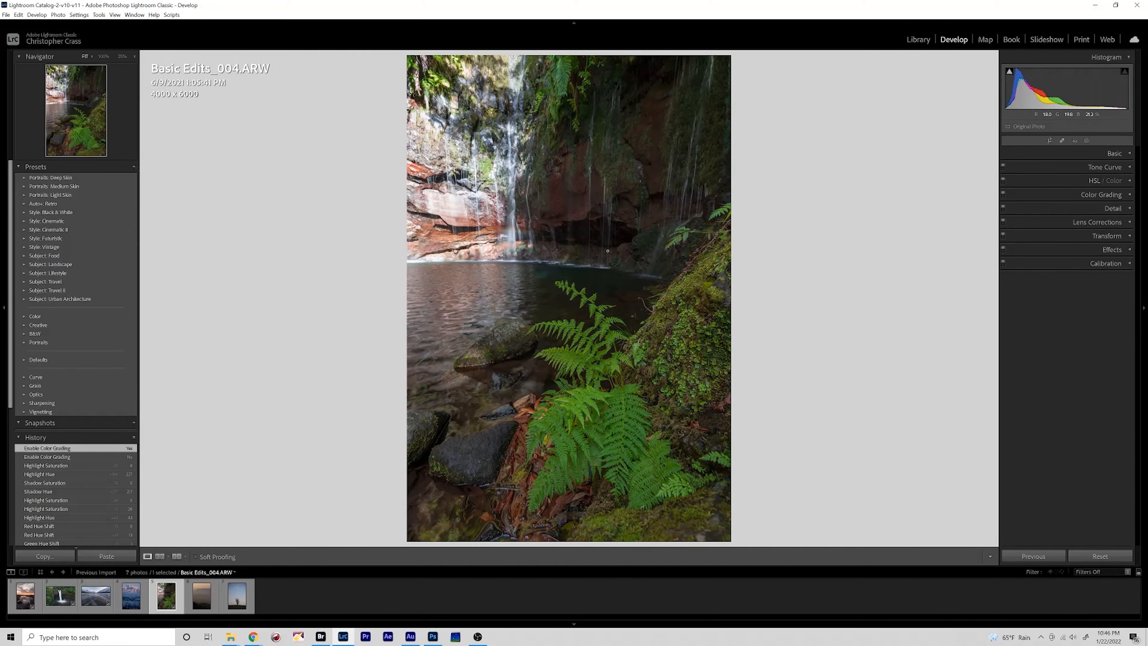
pyautogui.press('\\')
pyautogui.press('\\')
pyautogui.click(638, 243)
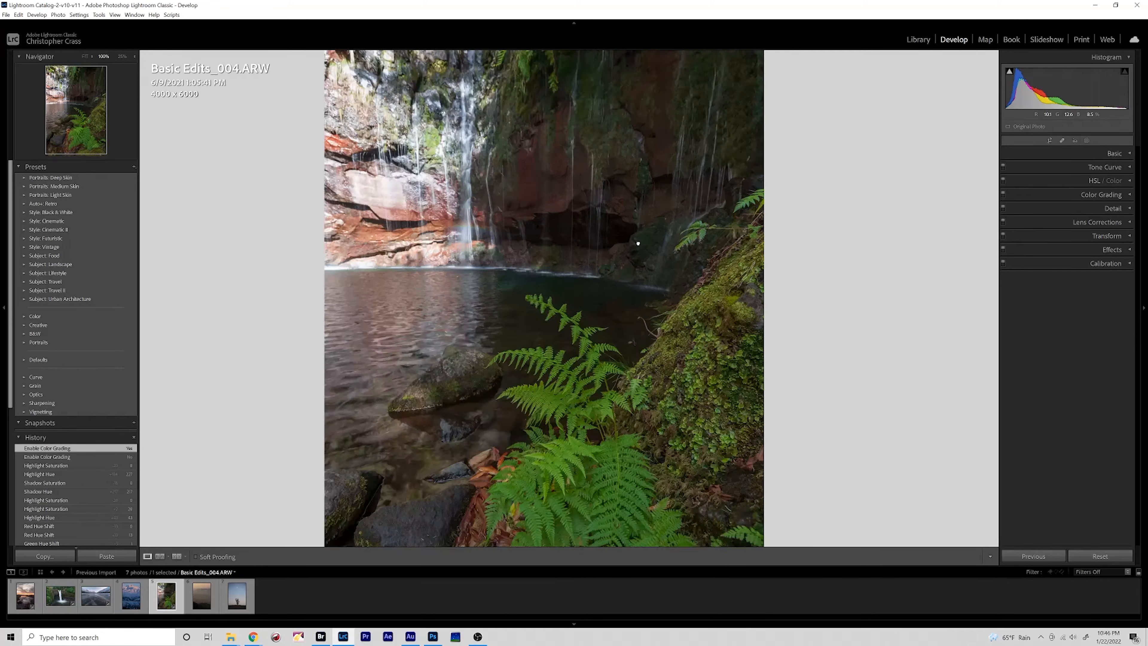
pyautogui.click(638, 244)
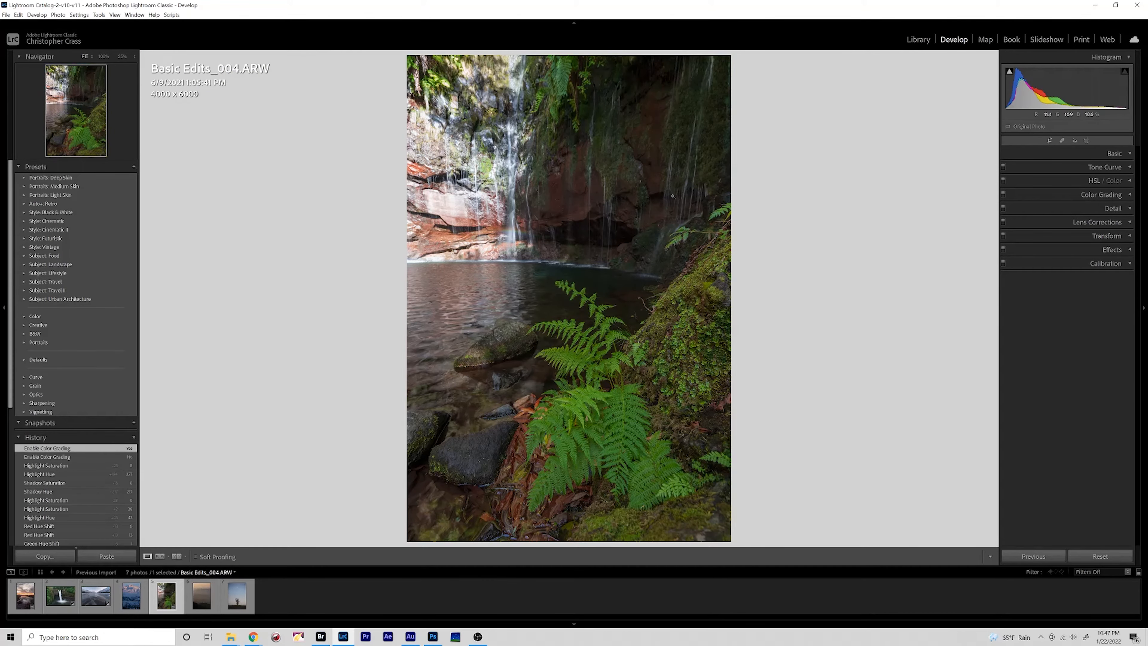
pyautogui.click(1128, 154)
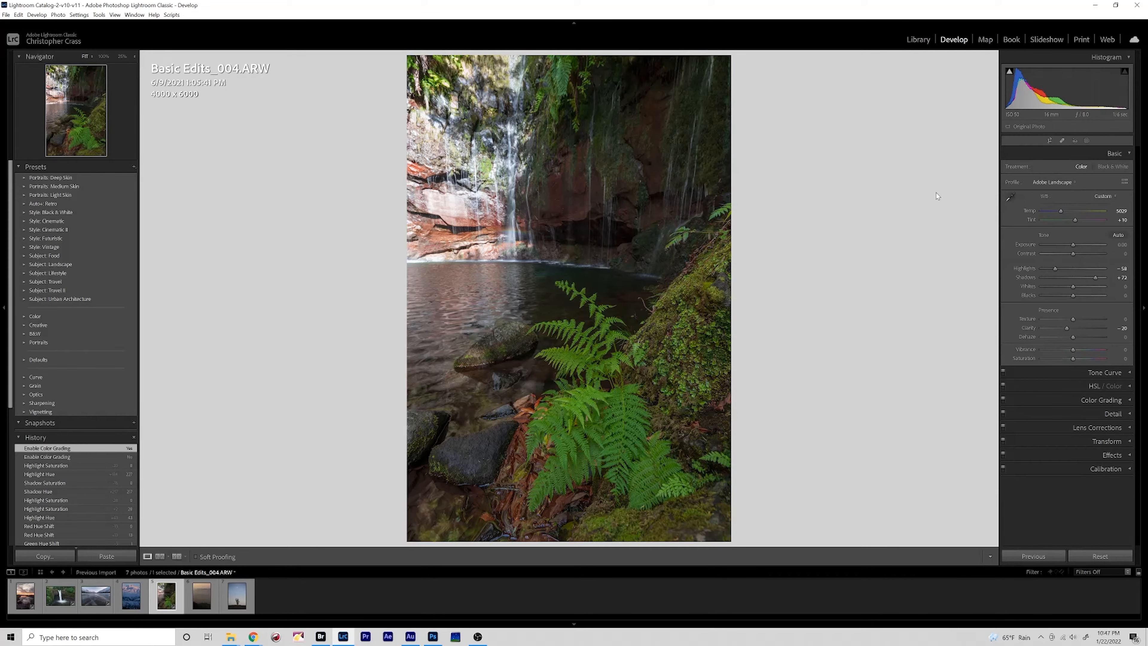
pyautogui.press('\\')
pyautogui.press('\\')
pyautogui.press('\\')
pyautogui.press('\\')
# Switch to the snowy mountain photo Basic Edits_003.ARW, enable lens profile corrections and remove chromatic aberration.
pyautogui.press('Left')
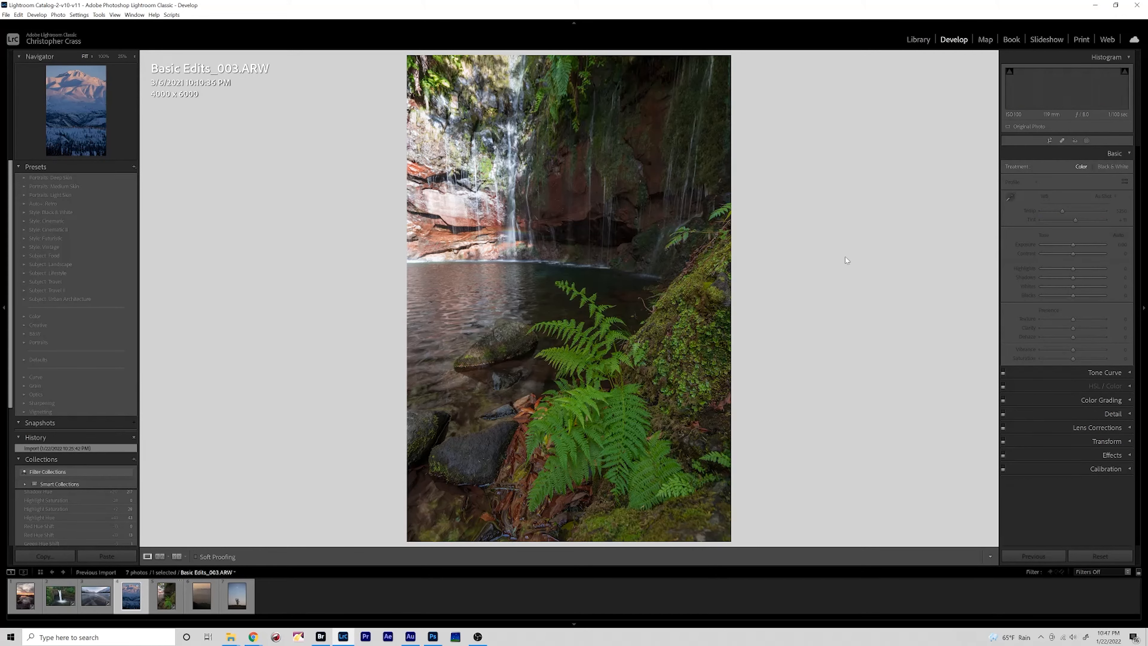
pyautogui.click(1124, 155)
pyautogui.click(1122, 222)
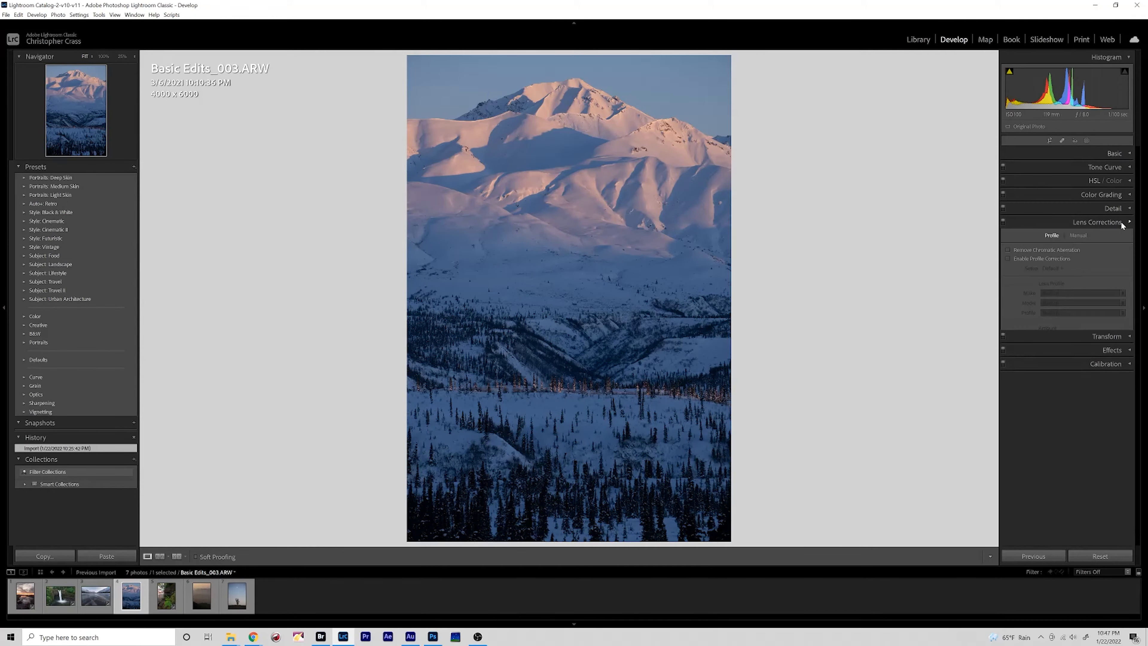
pyautogui.click(1055, 258)
pyautogui.click(1055, 249)
# Apply the Adobe Landscape profile and set exposure to +0.48, highlights to -36 and shadows to +50.
pyautogui.hotkey('ctrl', '1')
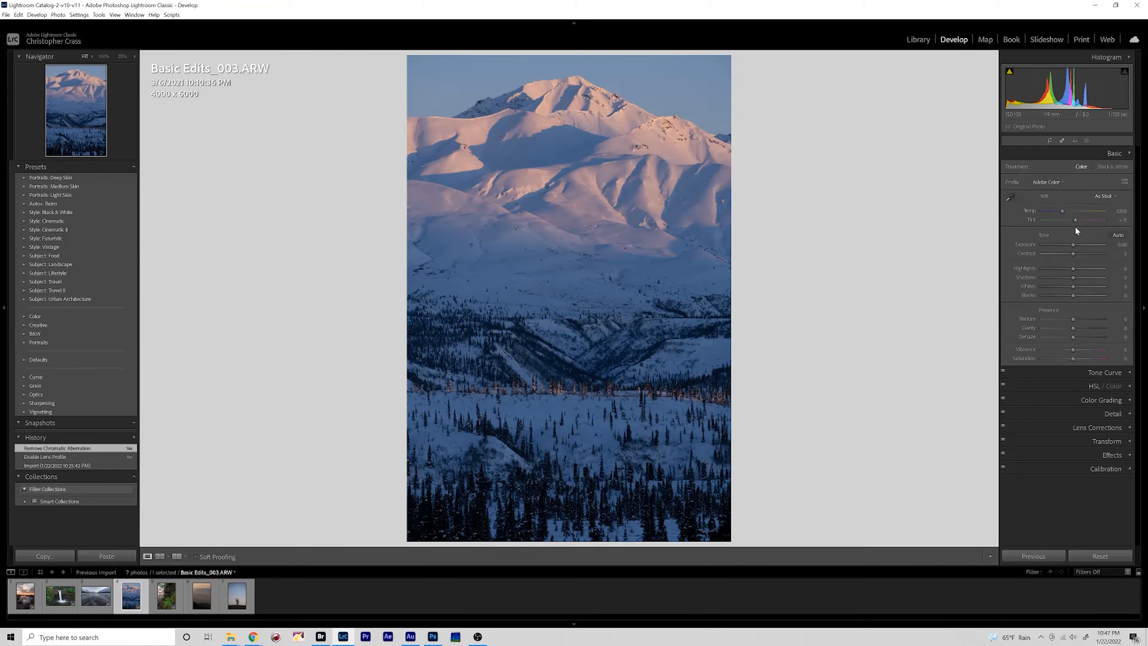
pyautogui.click(1048, 181)
pyautogui.click(1064, 199)
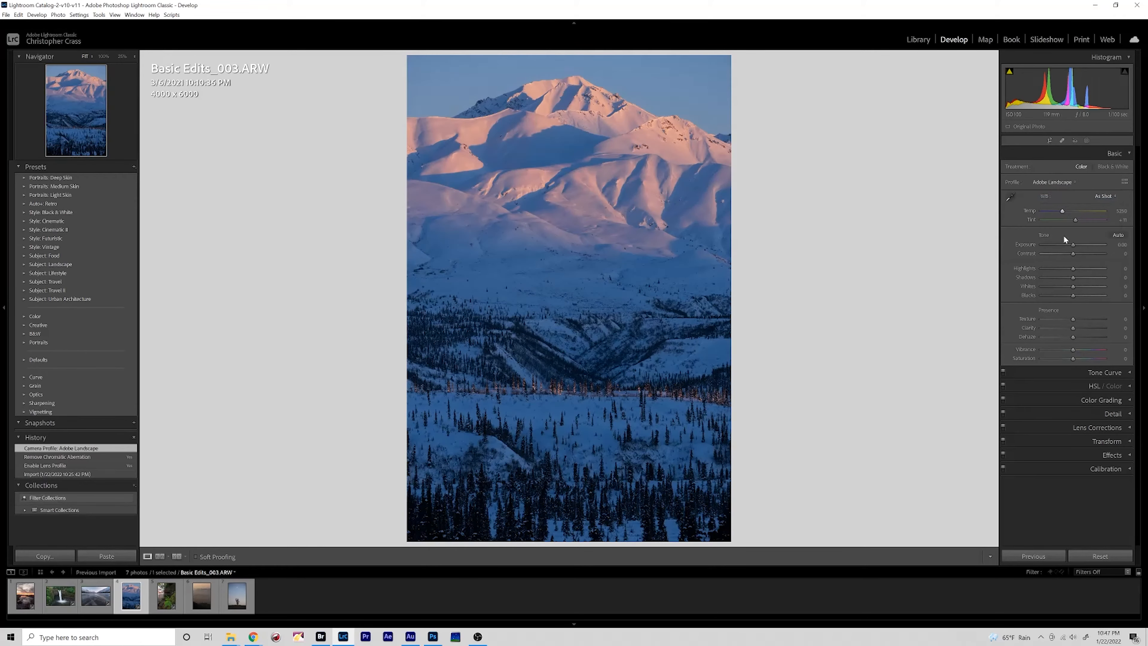
pyautogui.moveTo(1073, 244); pyautogui.dragTo(1074, 245)
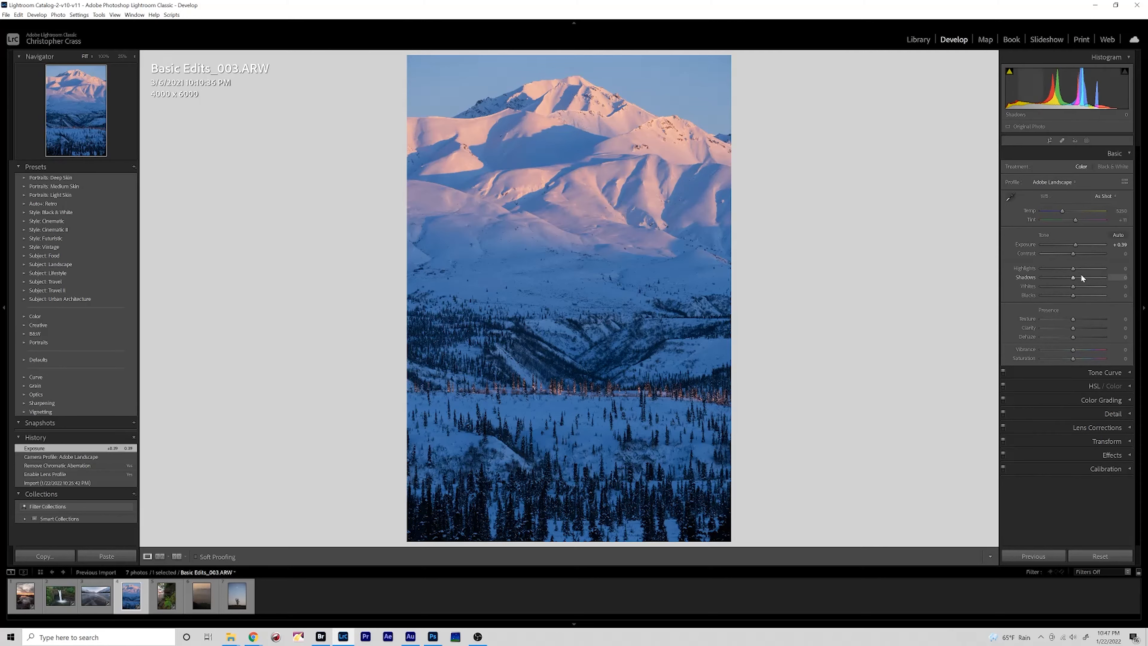
pyautogui.moveTo(1077, 244)
pyautogui.mouseDown()
pyautogui.moveTo(1069, 268)
pyautogui.moveTo(1045, 268)
pyautogui.moveTo(1091, 277)
pyautogui.moveTo(1075, 244)
pyautogui.mouseUp()
# Try the Auto white balance on the mountain photo twice, returning to As Shot each time.
pyautogui.click(1104, 195)
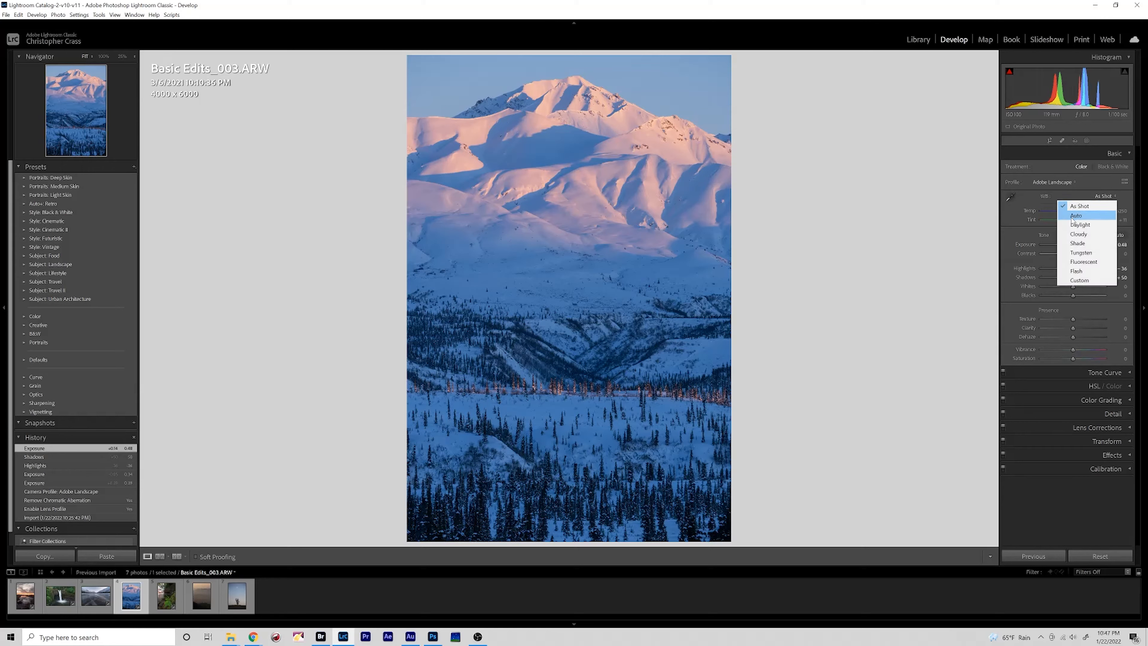
pyautogui.click(1101, 216)
pyautogui.click(1104, 198)
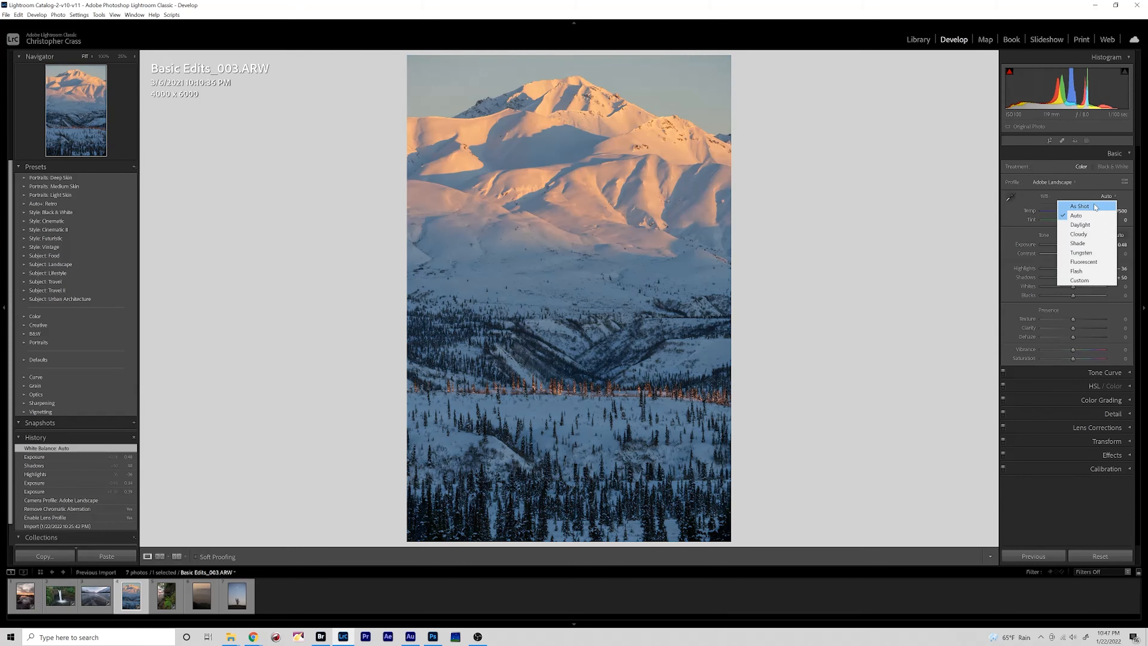
pyautogui.click(1093, 207)
pyautogui.click(1104, 197)
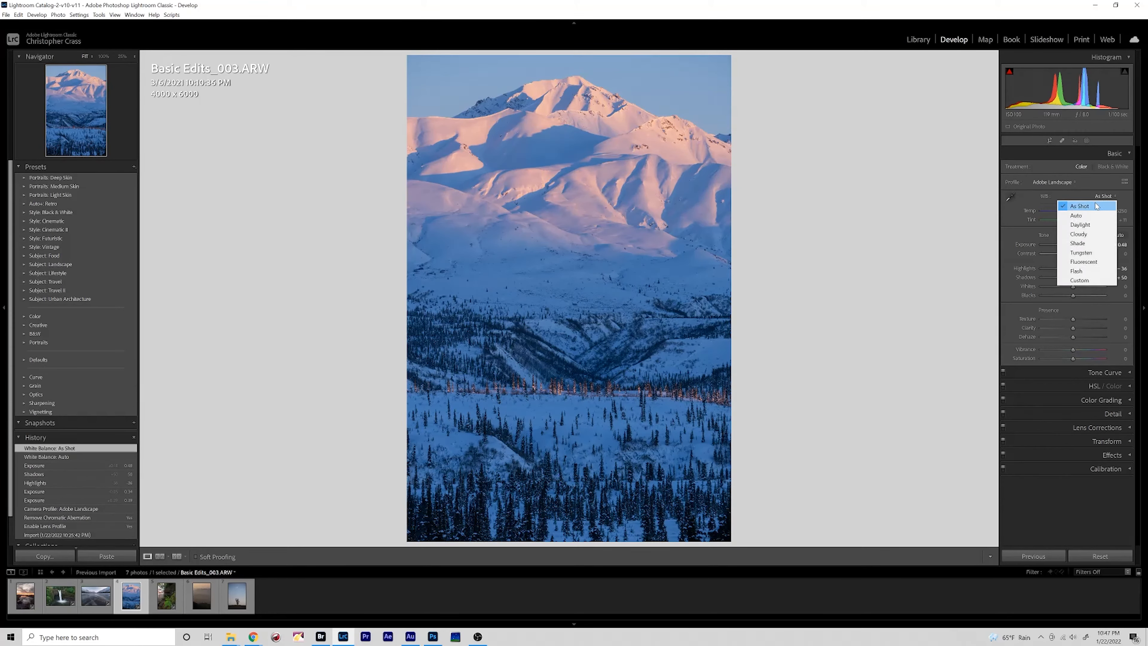
pyautogui.click(1080, 213)
pyautogui.click(1105, 196)
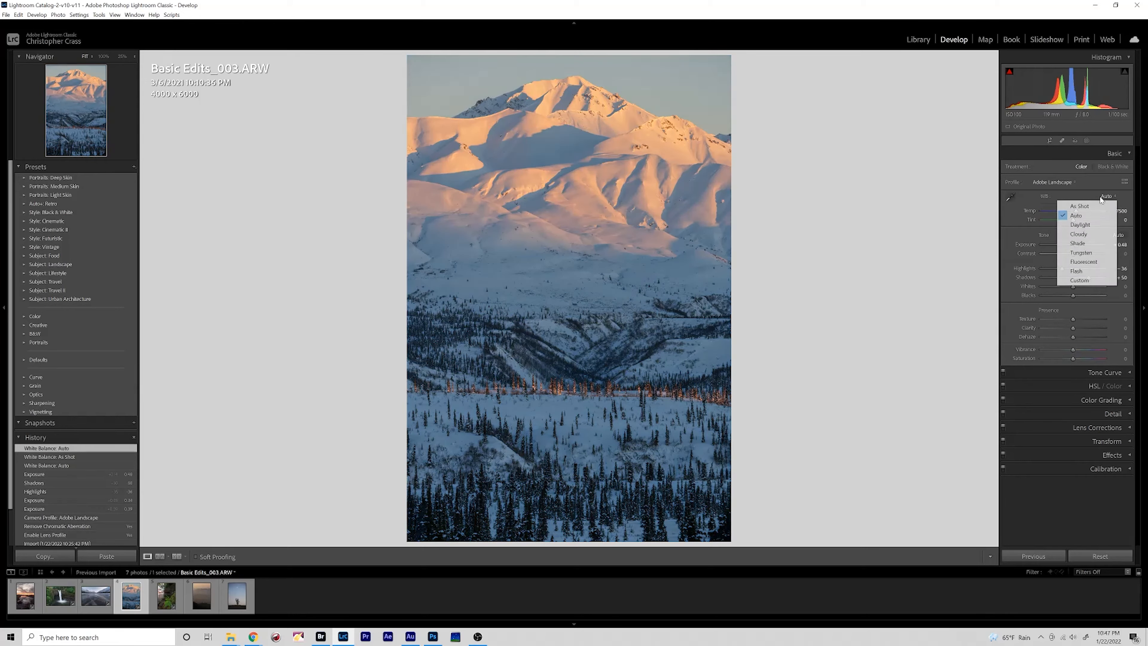
pyautogui.click(1093, 207)
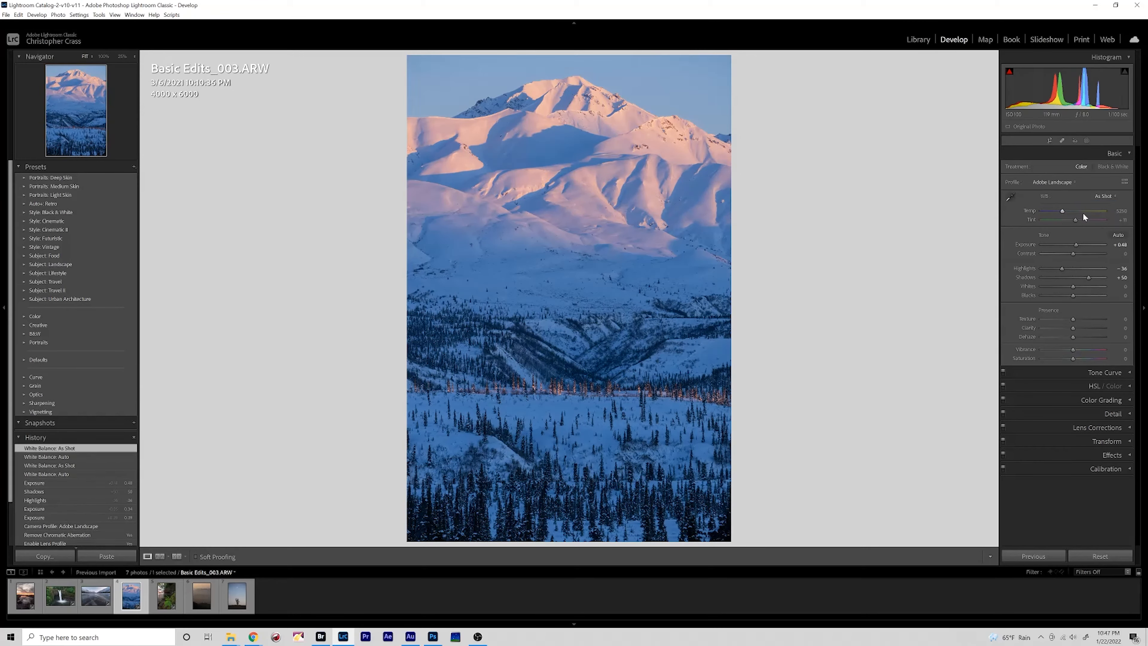
# Warm the mountain photo's temperature to 6231 and try a brighter exposure before settling on +0.48.
pyautogui.moveTo(1062, 212); pyautogui.dragTo(1068, 211)
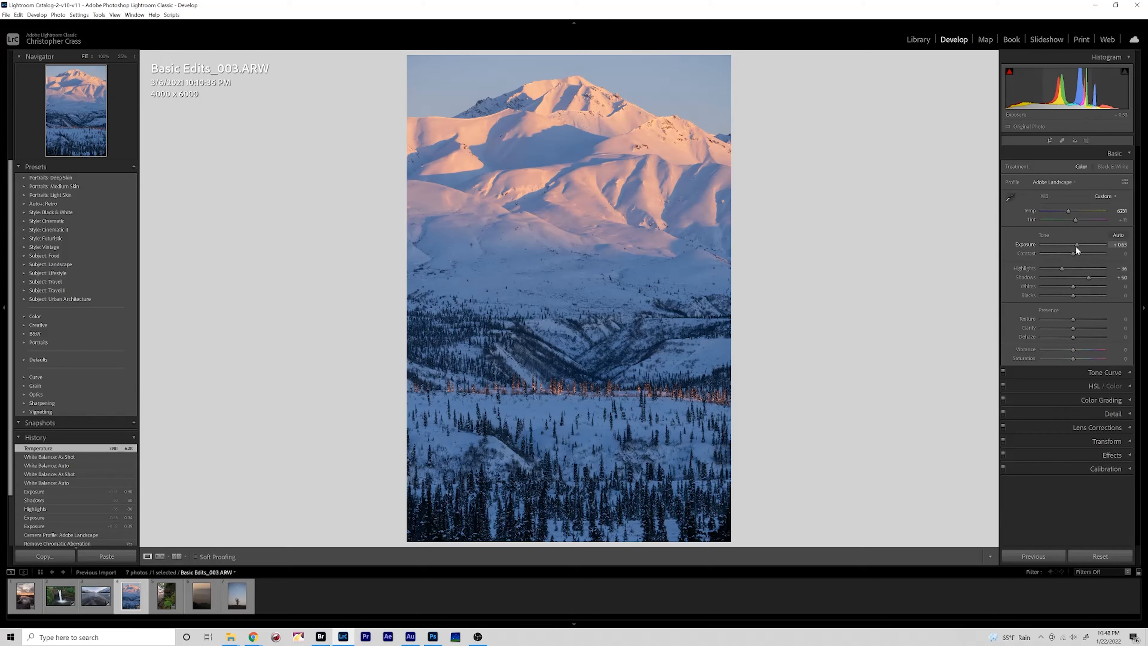
pyautogui.moveTo(1076, 245); pyautogui.dragTo(1074, 247)
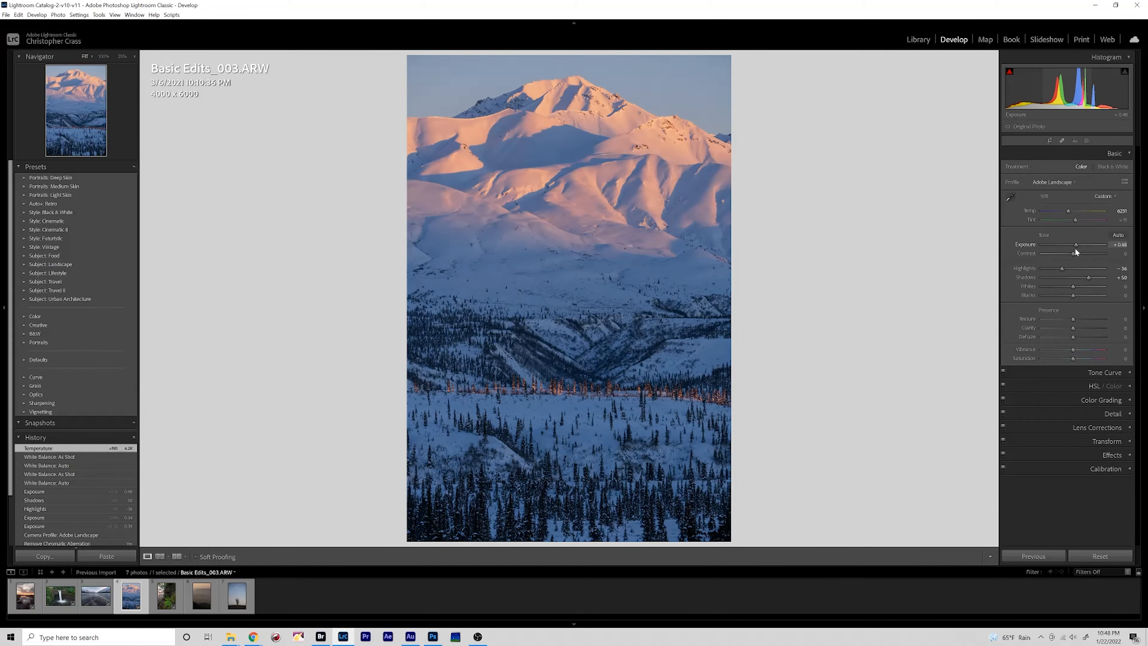
# Mask the snowy valley below the mountain with a linear gradient, hide the overlay and set the mask's exposure to 0.45.
pyautogui.click(1087, 140)
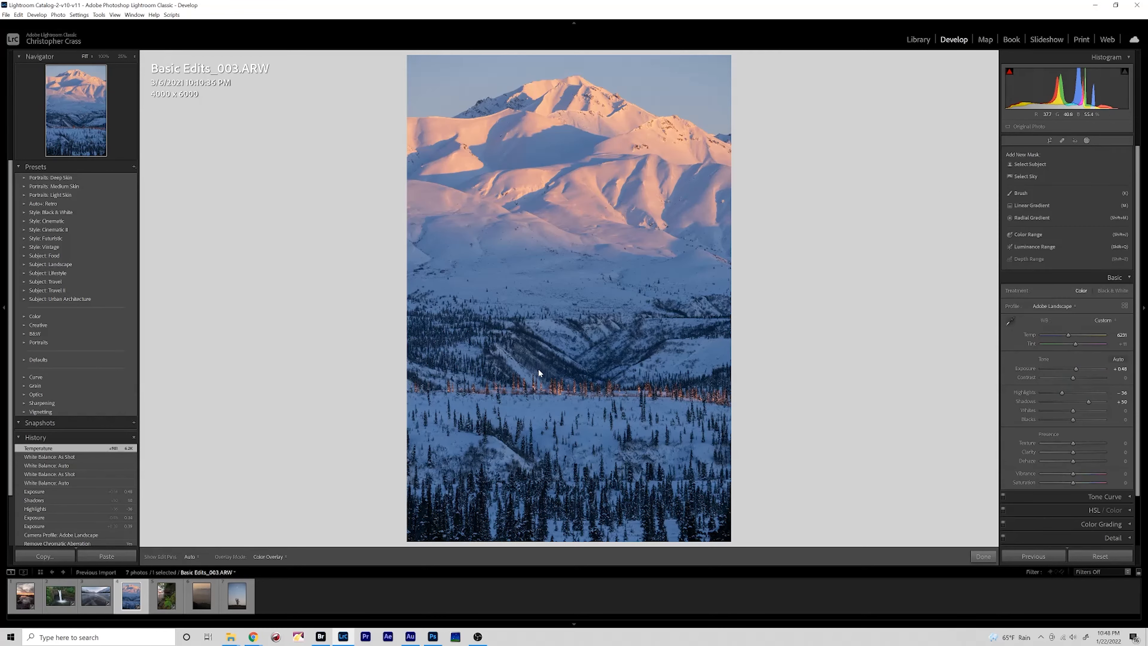
pyautogui.click(1032, 246)
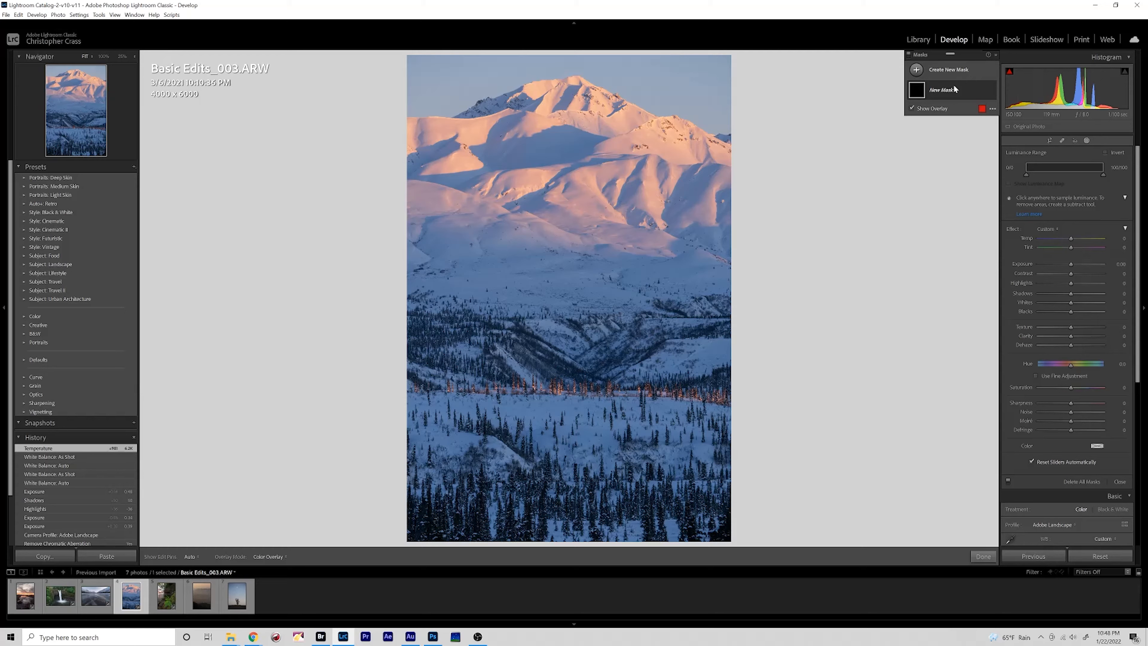
pyautogui.click(947, 94)
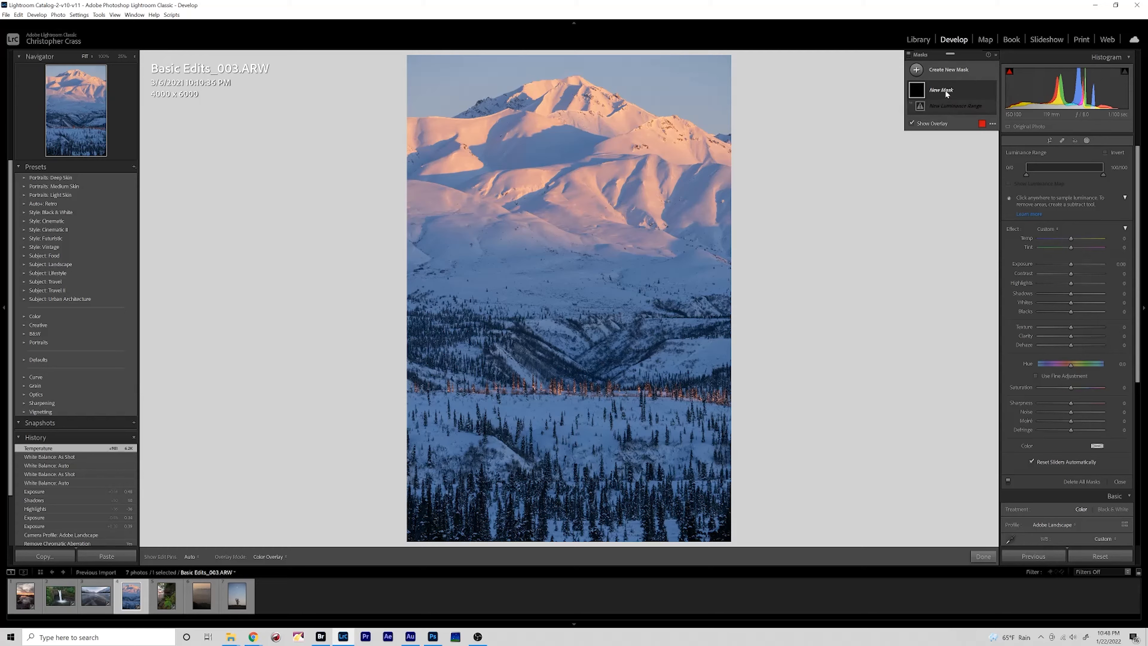
pyautogui.click(933, 71)
pyautogui.click(956, 129)
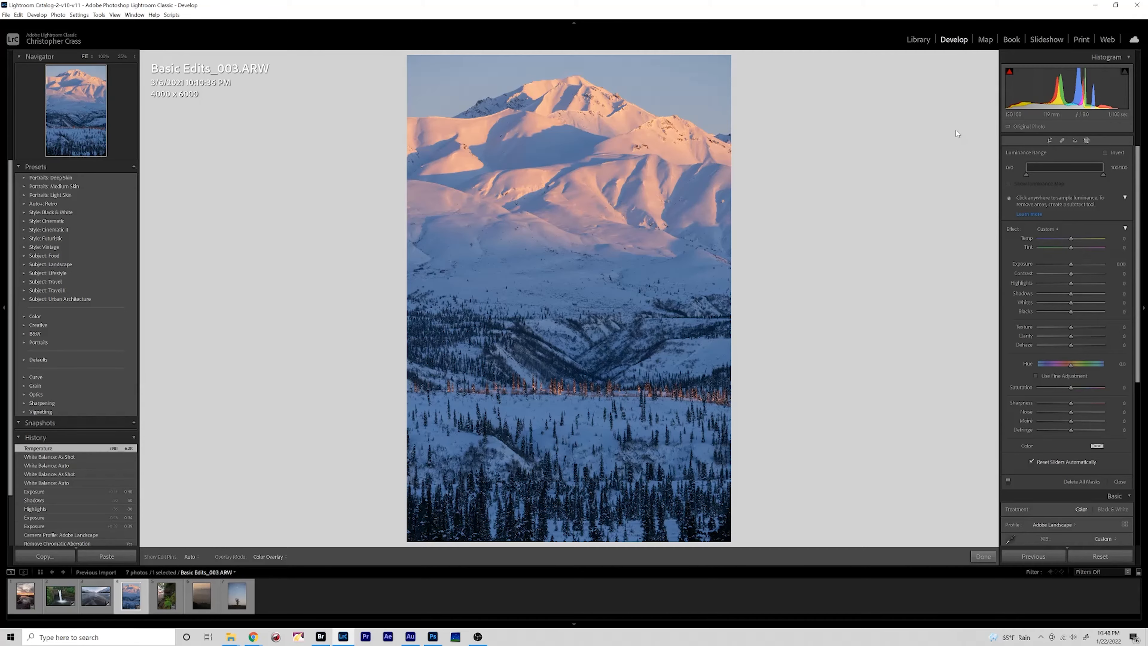
pyautogui.moveTo(604, 374); pyautogui.dragTo(599, 169)
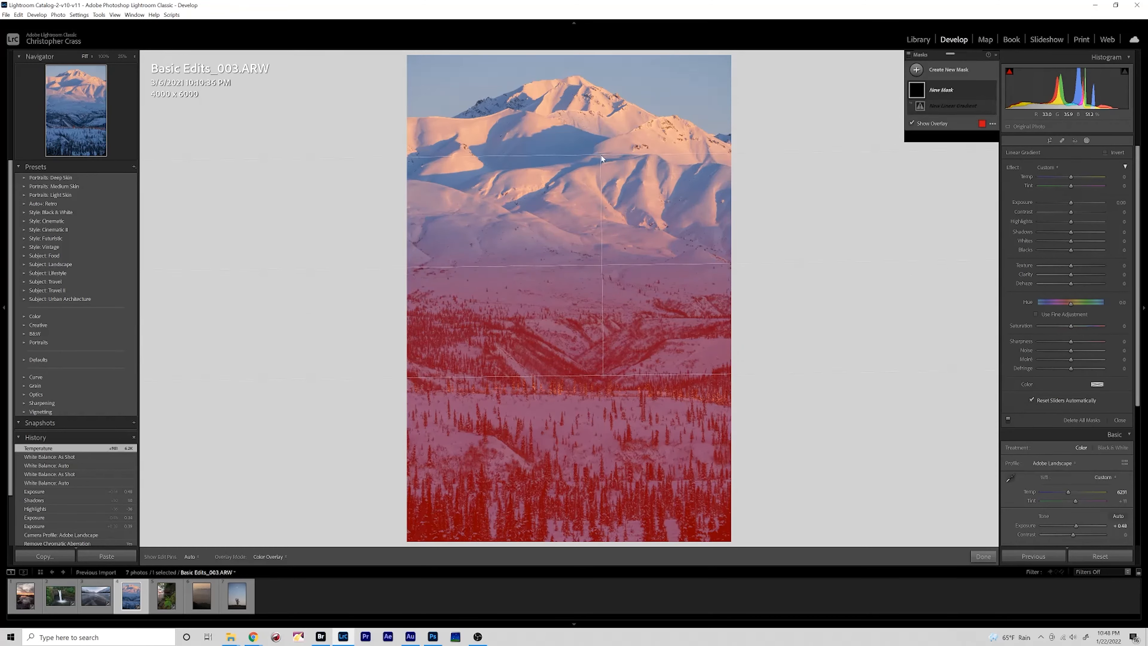
pyautogui.moveTo(600, 273); pyautogui.dragTo(598, 301)
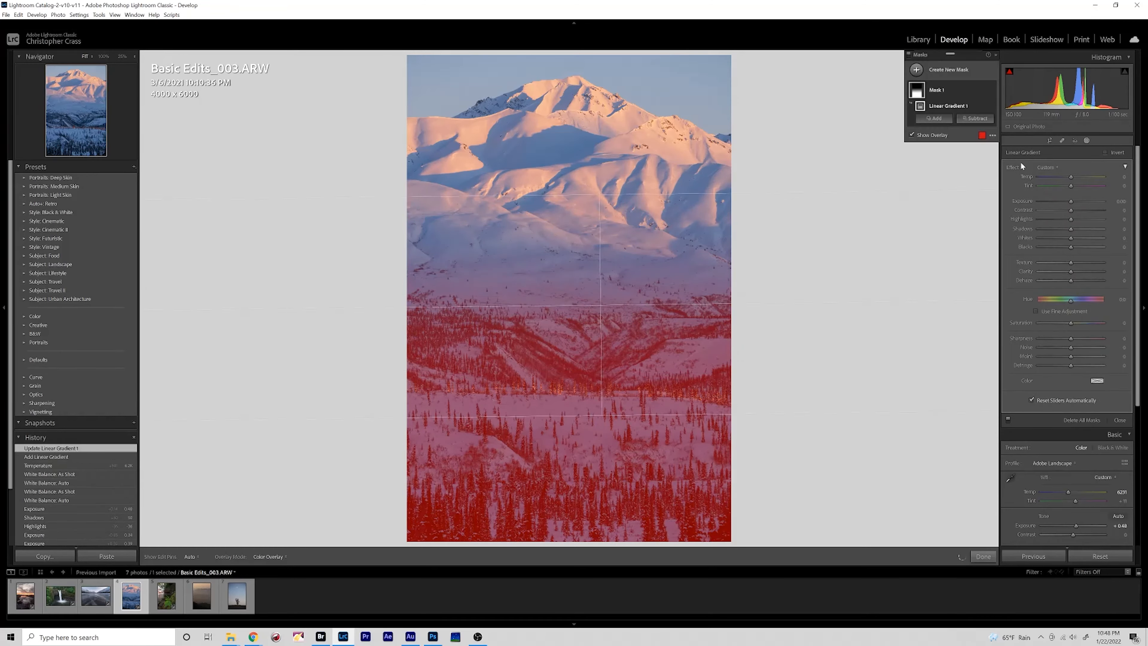
pyautogui.click(927, 136)
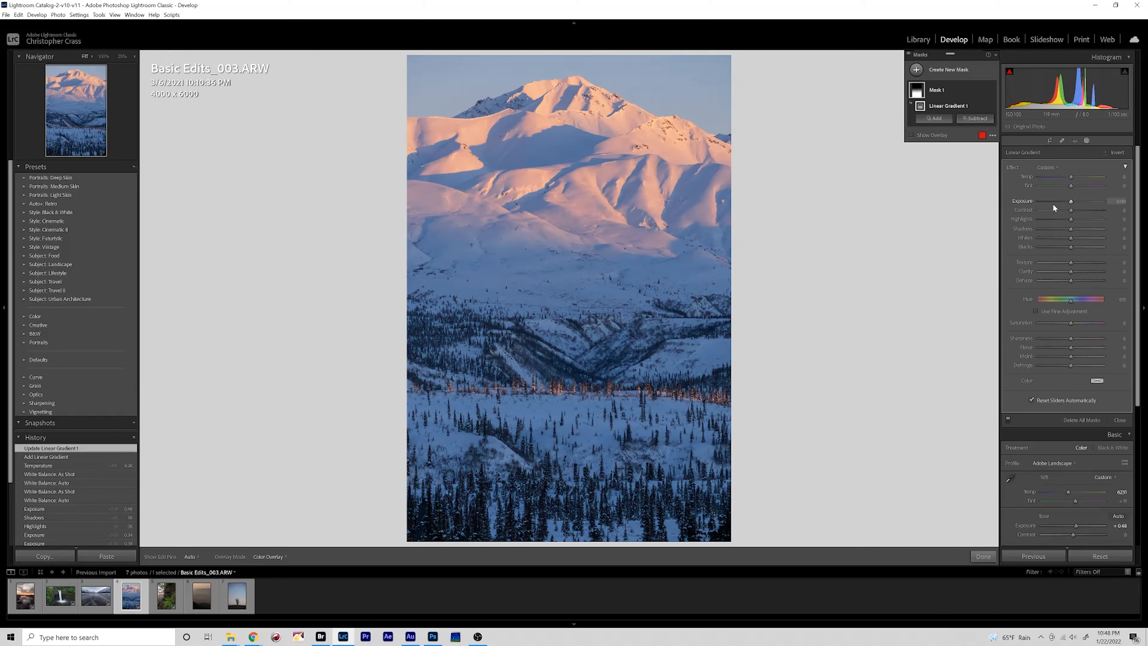
pyautogui.moveTo(1071, 201); pyautogui.dragTo(1074, 199)
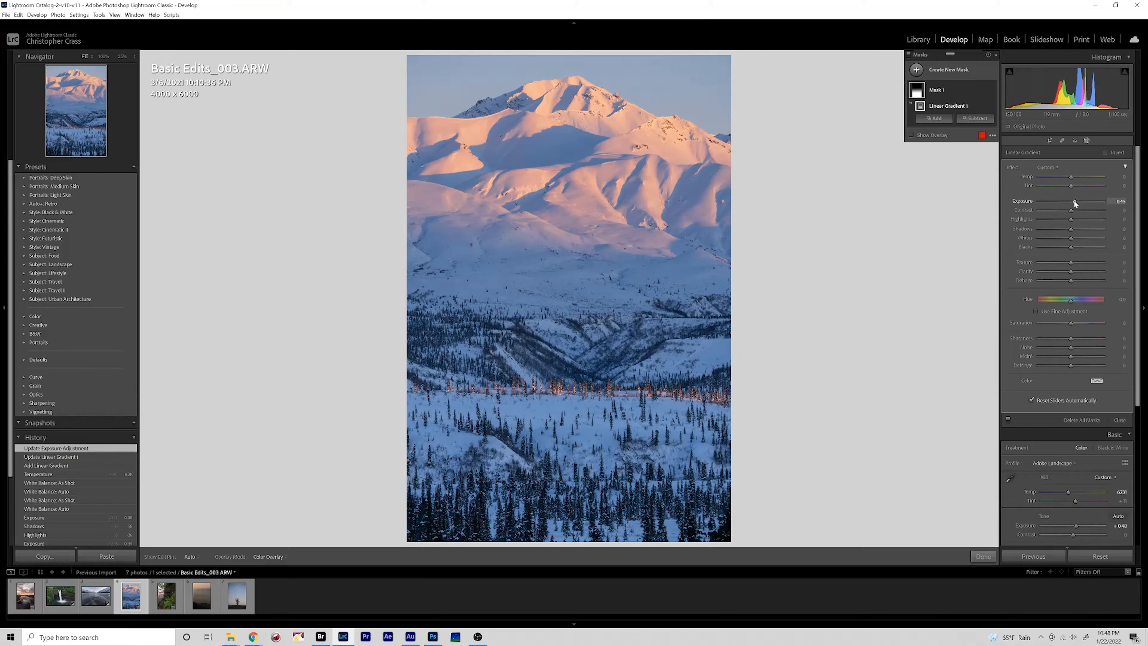
# Subtract an inverted luminance range from the gradient mask with its upper limit at 56/72, checking the luminance map briefly.
pyautogui.click(984, 120)
pyautogui.click(989, 208)
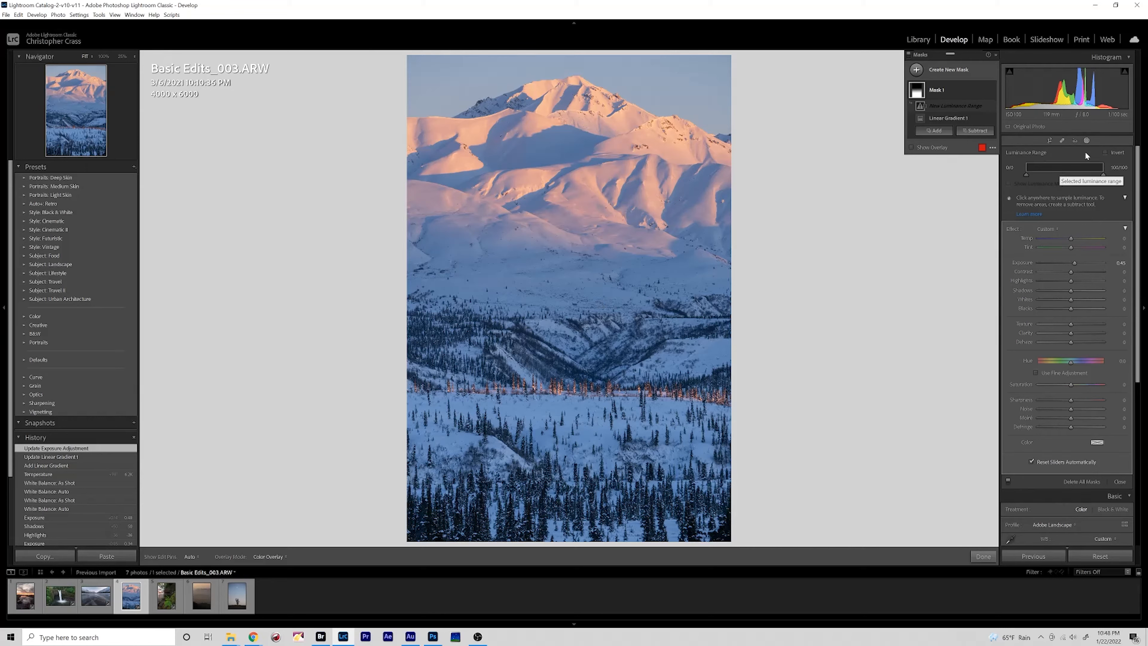
pyautogui.click(1106, 153)
pyautogui.moveTo(1028, 170); pyautogui.dragTo(1031, 167)
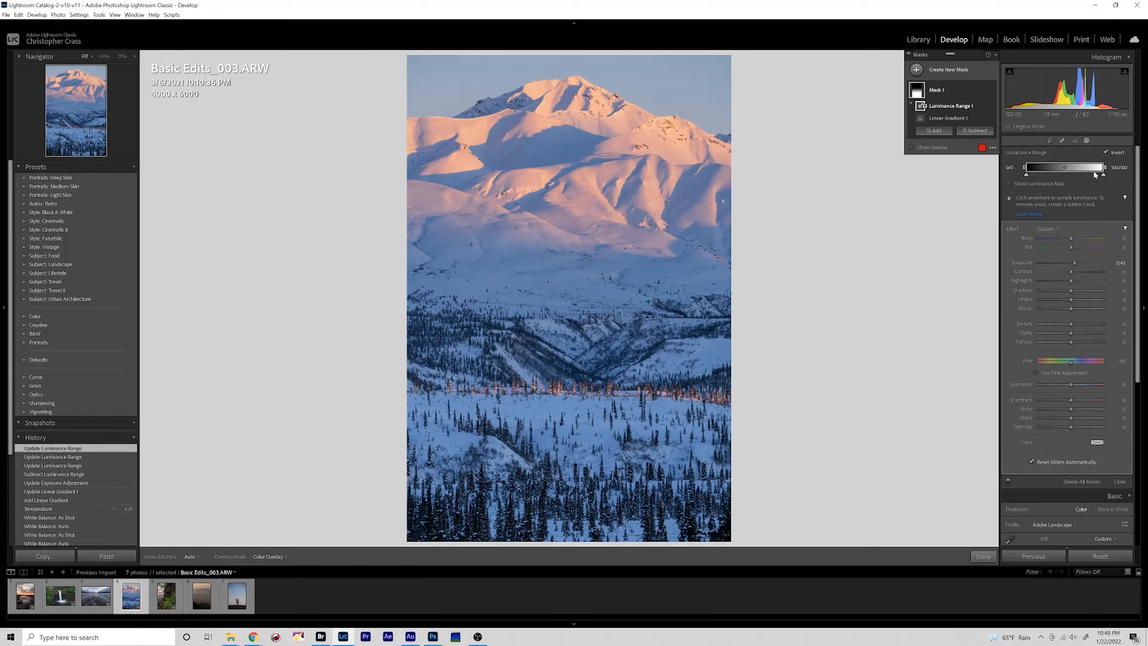
pyautogui.moveTo(1094, 174); pyautogui.dragTo(1079, 173)
pyautogui.click(1008, 183)
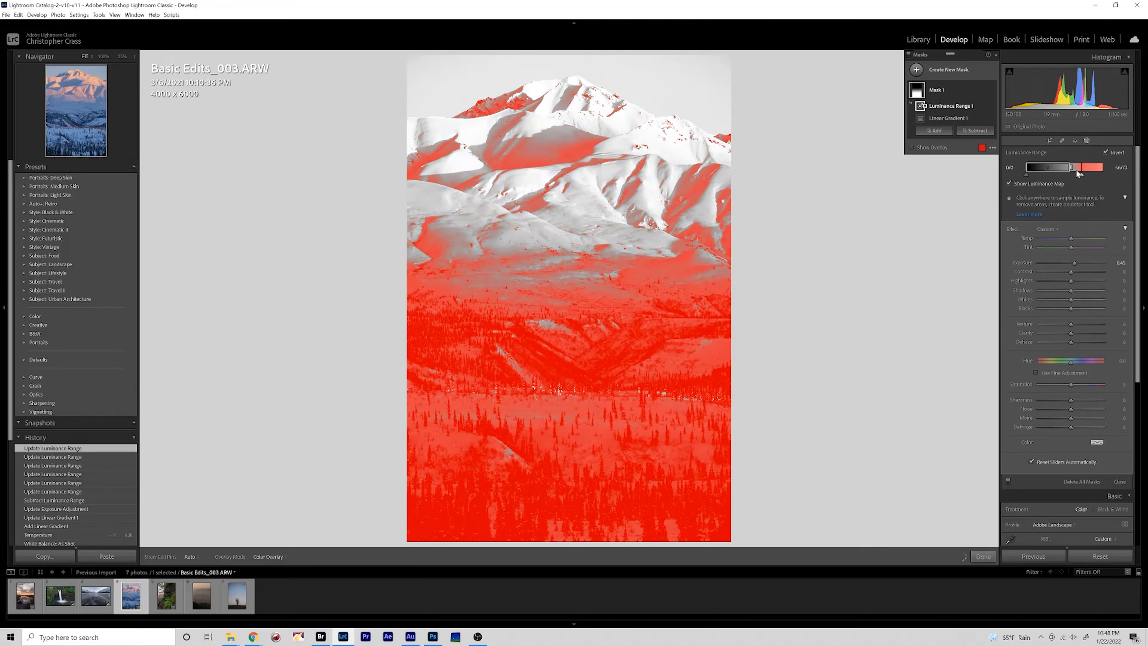
pyautogui.click(1042, 182)
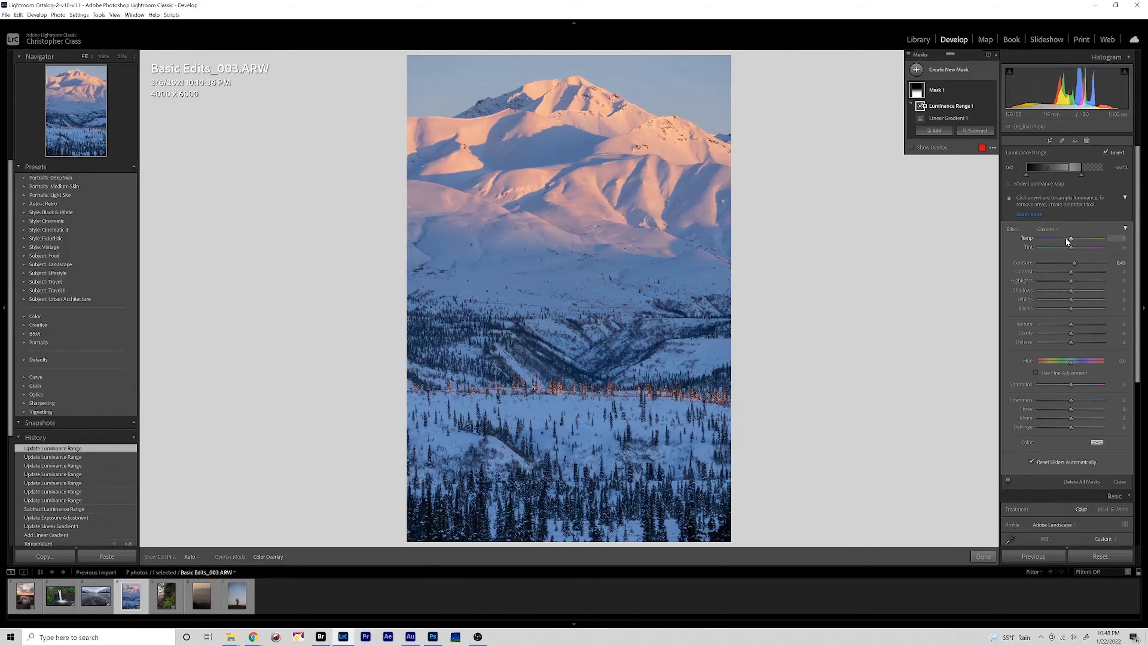
# Set the gradient mask's exposure to 0.37, compare the photo with the mask hidden and shown, and finish masking.
pyautogui.moveTo(1075, 267); pyautogui.dragTo(1075, 262)
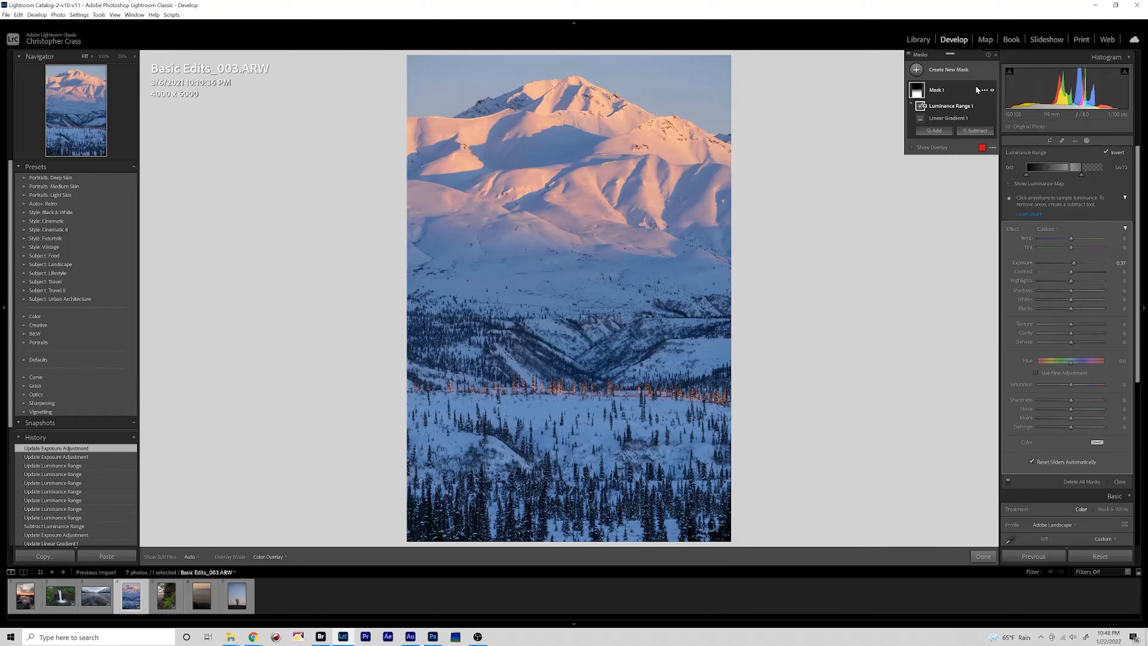
pyautogui.click(991, 91)
pyautogui.click(991, 91)
pyautogui.click(991, 92)
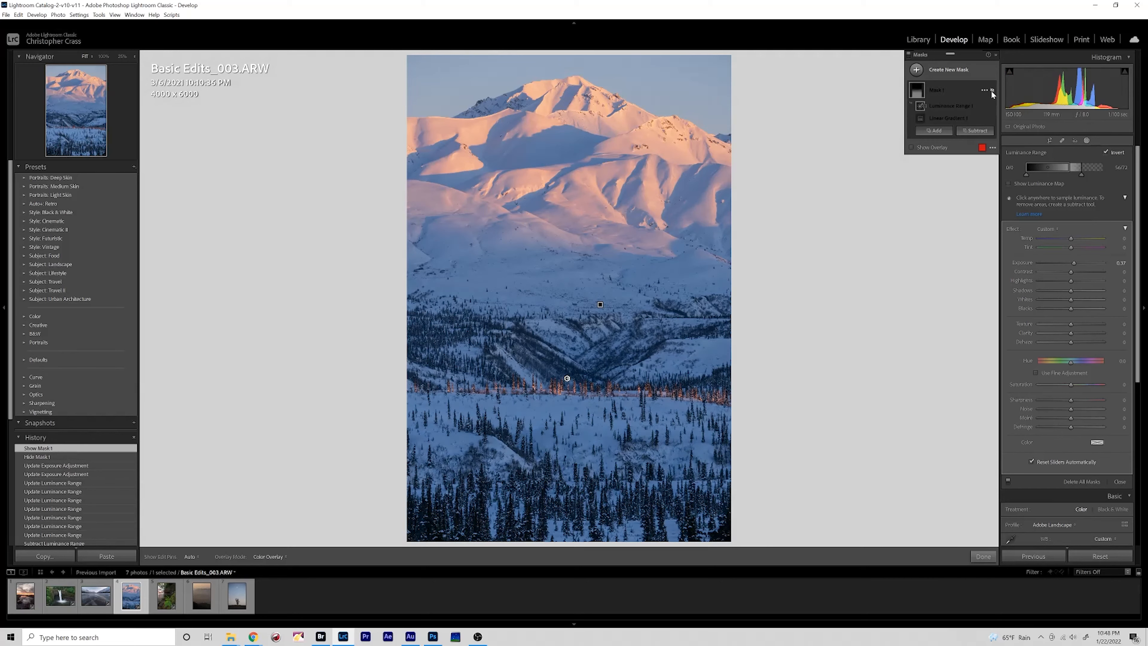
pyautogui.click(992, 92)
pyautogui.click(1087, 140)
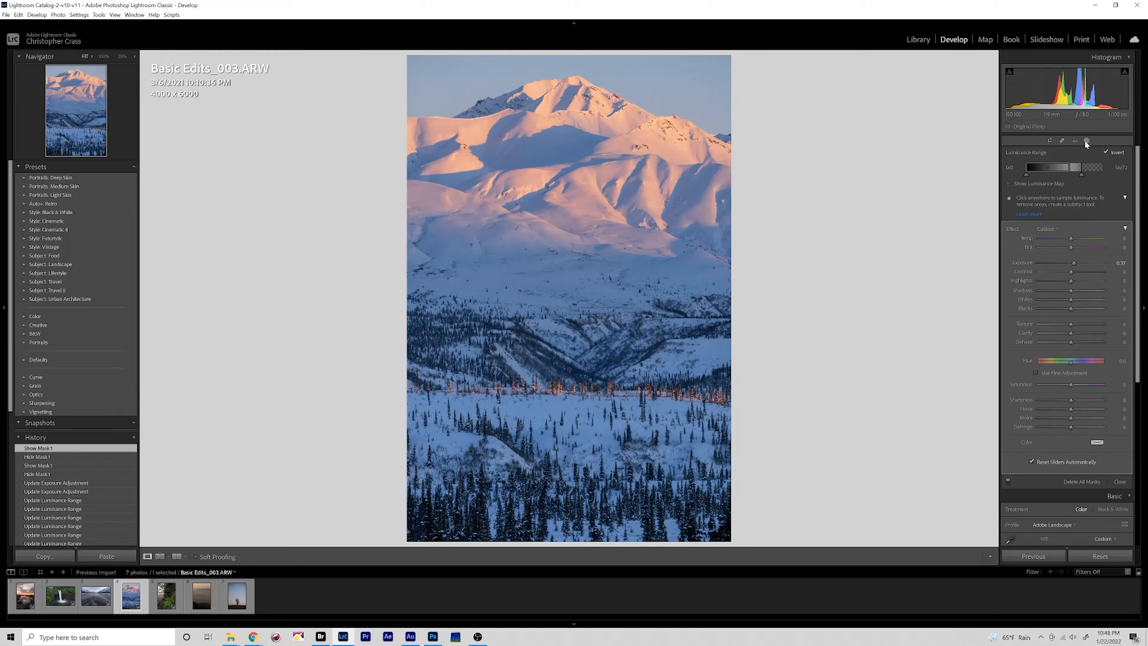
# Set the mountain photo's highlights to -47 and shadows to +60, and reduce its clarity slightly.
pyautogui.moveTo(1087, 273); pyautogui.dragTo(1056, 268)
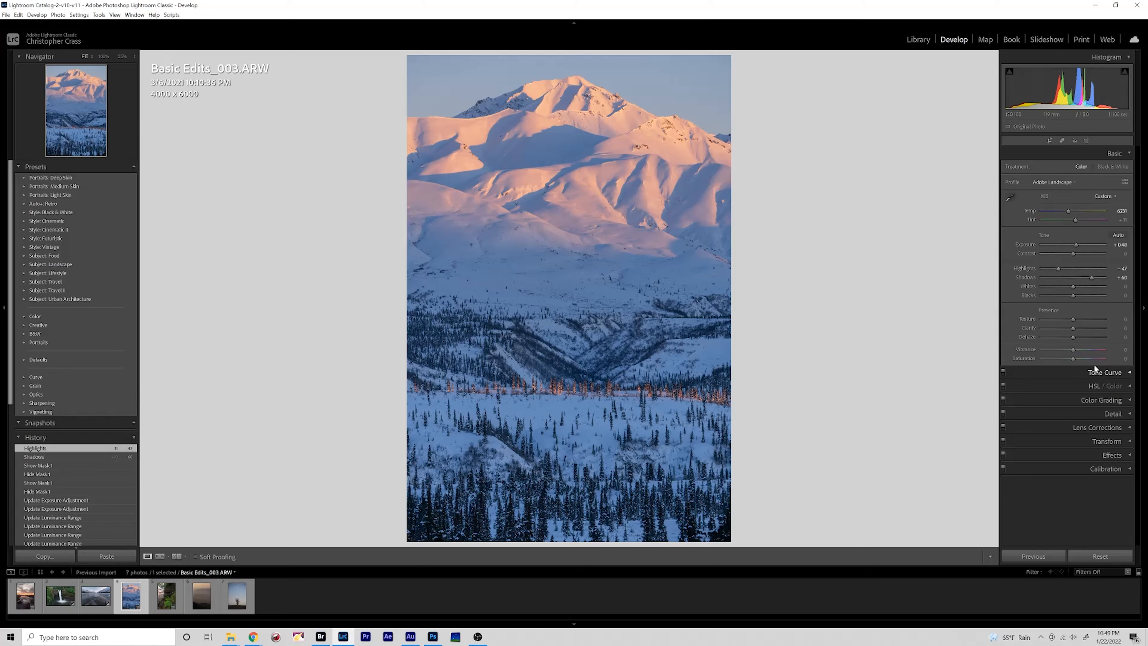
pyautogui.moveTo(1073, 328); pyautogui.dragTo(1066, 328)
pyautogui.click(1129, 154)
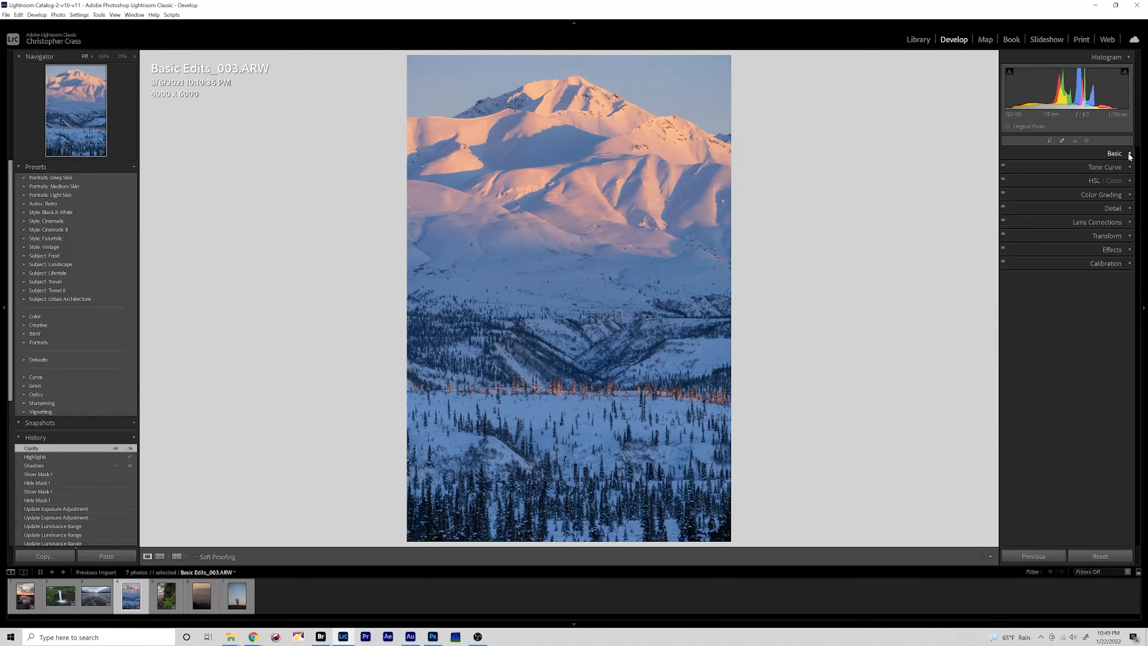
# Compare the edited mountain photo with its unedited before view several times.
pyautogui.press('\\')
pyautogui.press('\\')
pyautogui.press('\\')
pyautogui.press('\\')
pyautogui.press('\\')
pyautogui.press('\\')
# Calibrate the mountain photo with red primary hue -8 and green primary hue +8, trying blue primary hue -13 before resetting it.
pyautogui.click(1130, 263)
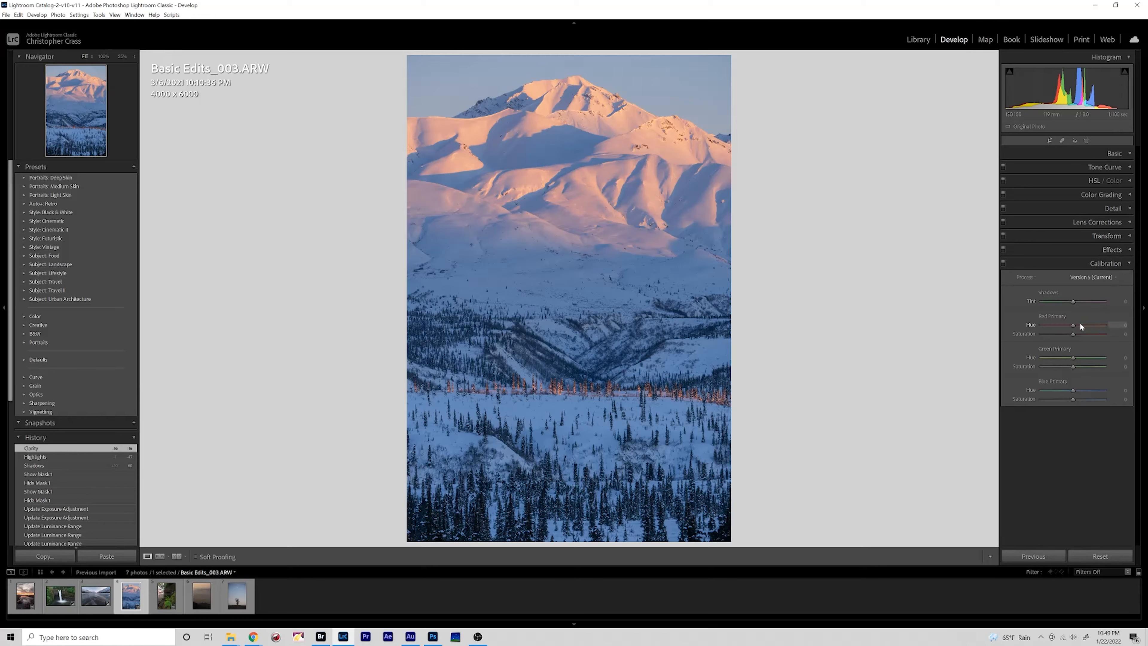
pyautogui.moveTo(1061, 325); pyautogui.dragTo(1071, 324)
pyautogui.doubleClick(1073, 325)
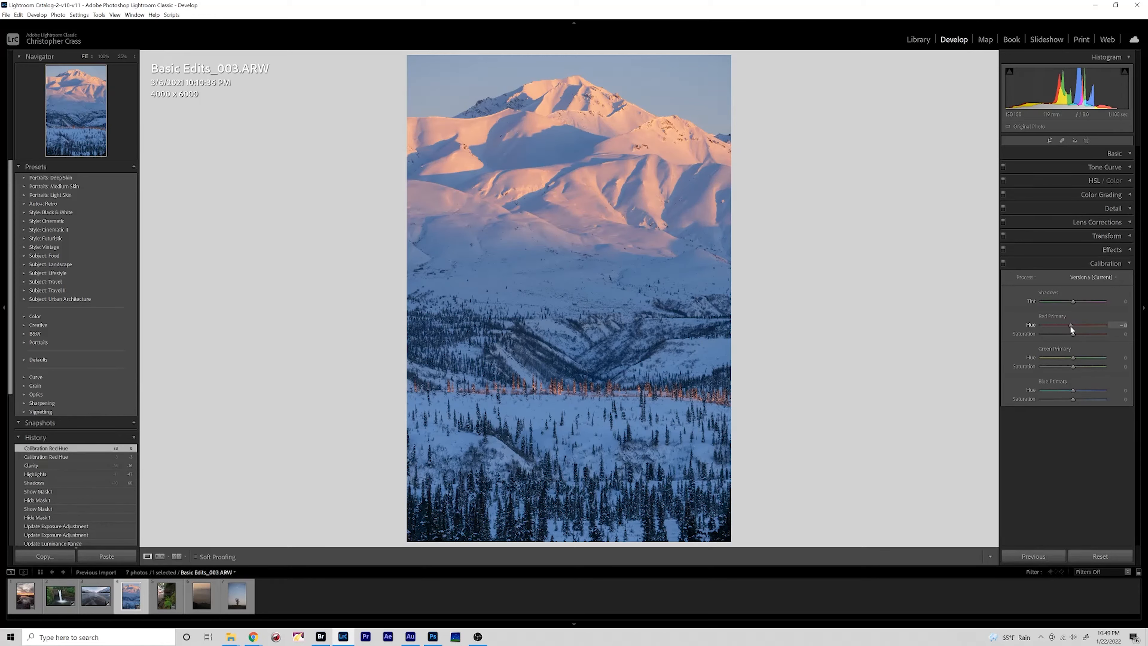
pyautogui.moveTo(1076, 357); pyautogui.dragTo(1068, 393)
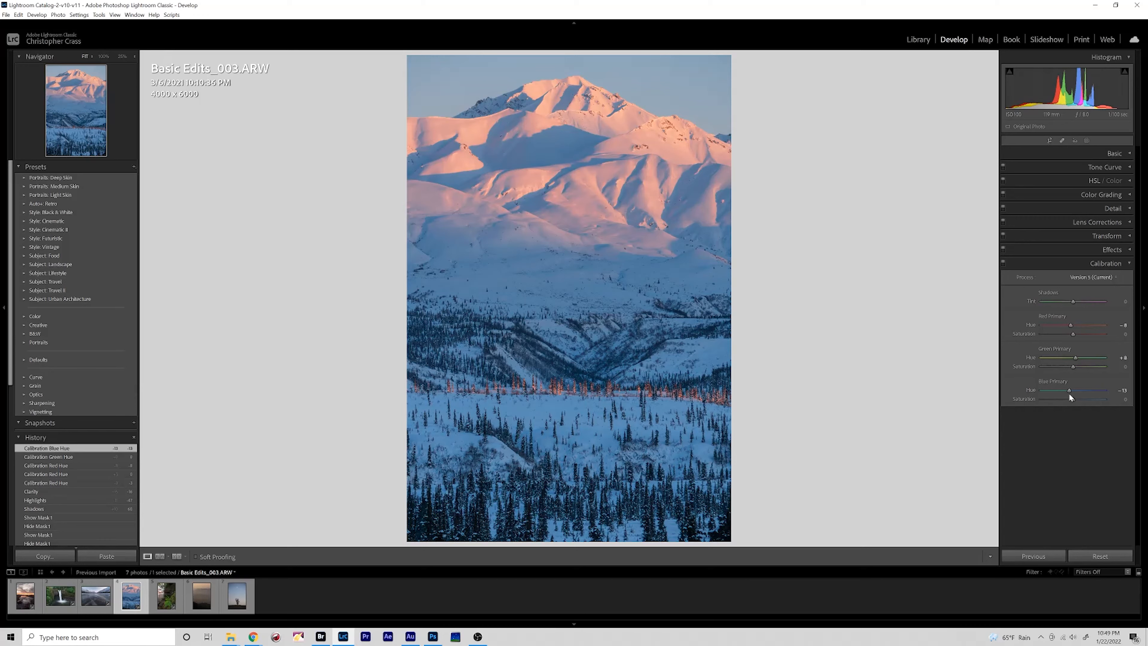
pyautogui.doubleClick(1069, 390)
# Compare the mountain photo with calibration off and on, and check it against the unedited before view.
pyautogui.click(1003, 262)
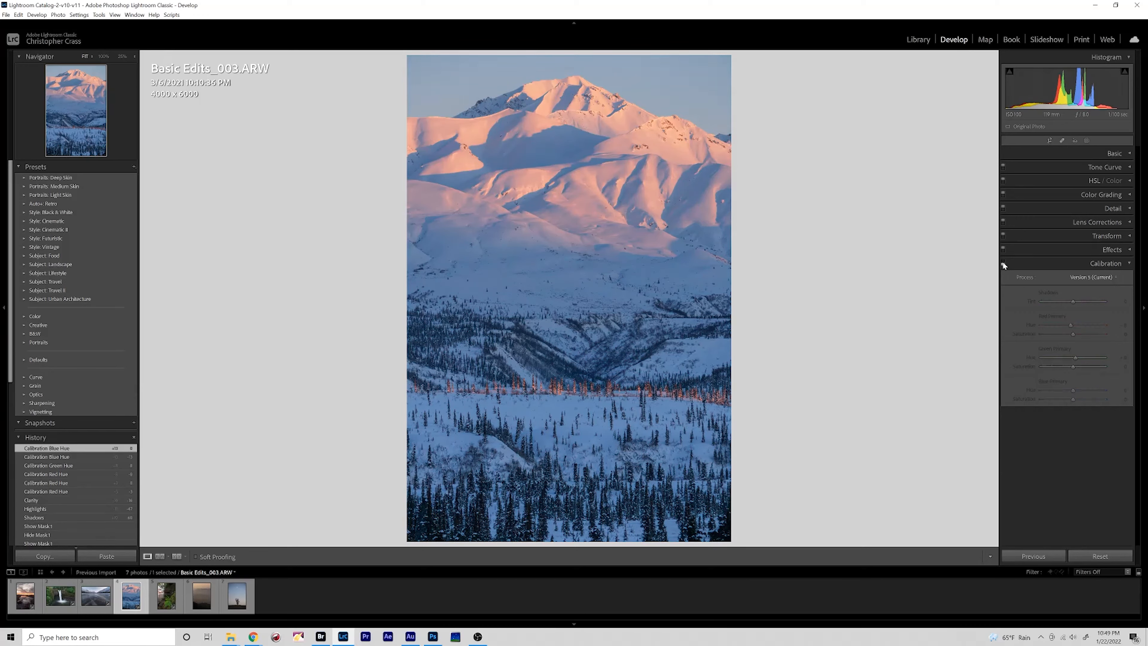
pyautogui.click(1003, 262)
pyautogui.click(1003, 262)
pyautogui.click(1003, 262)
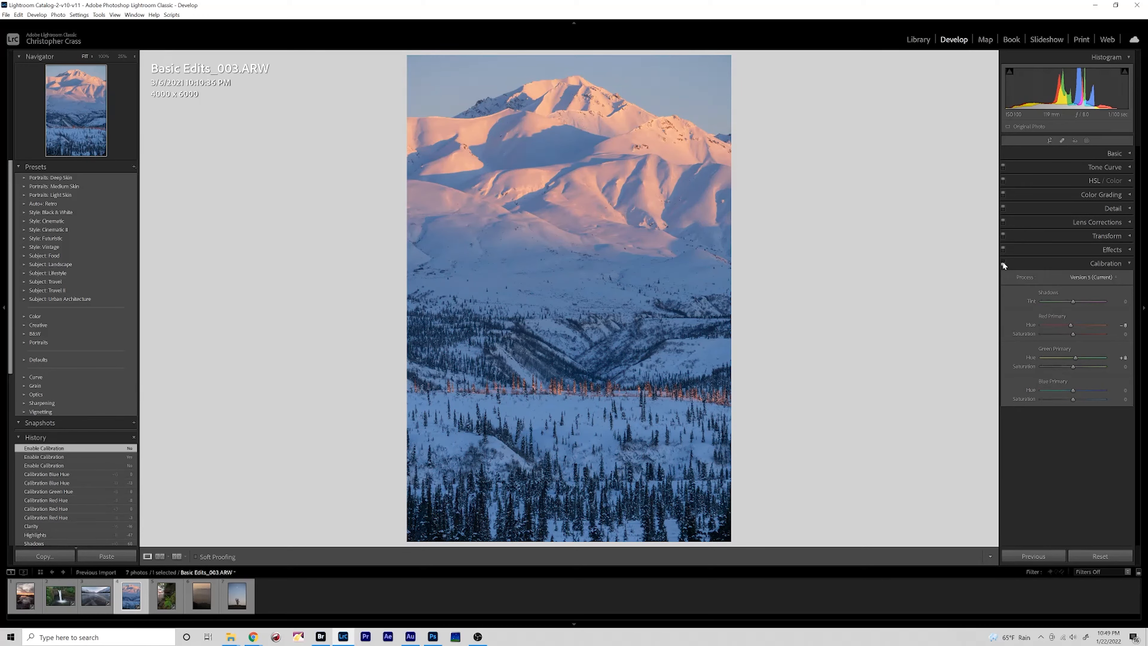
pyautogui.click(1129, 263)
pyautogui.press('\\')
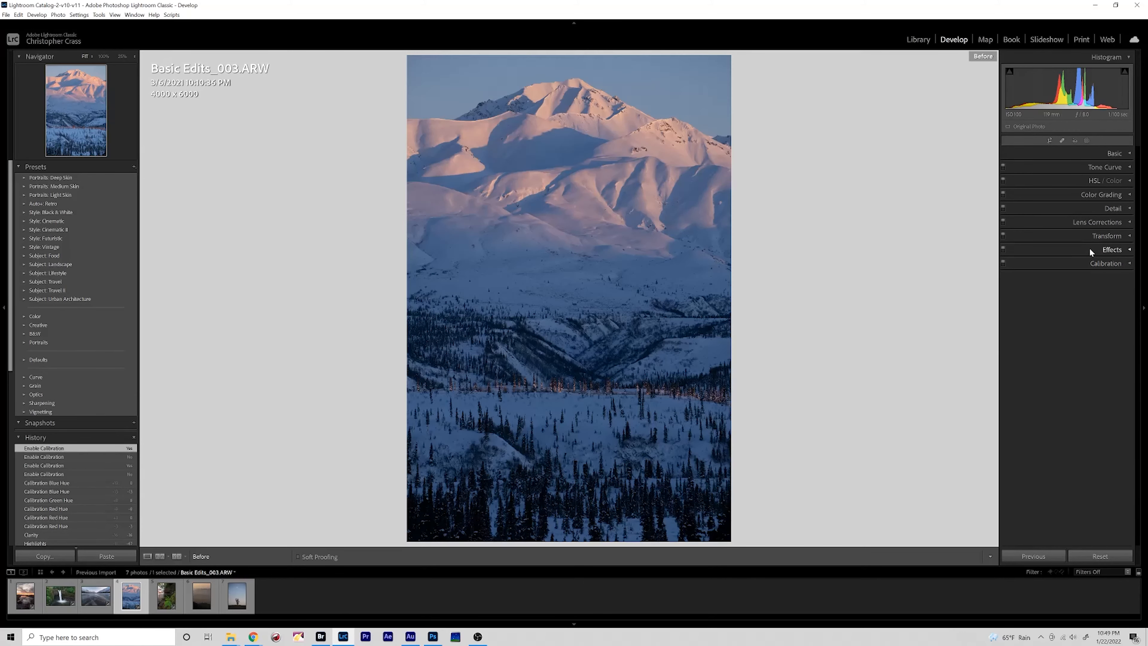
pyautogui.press('\\')
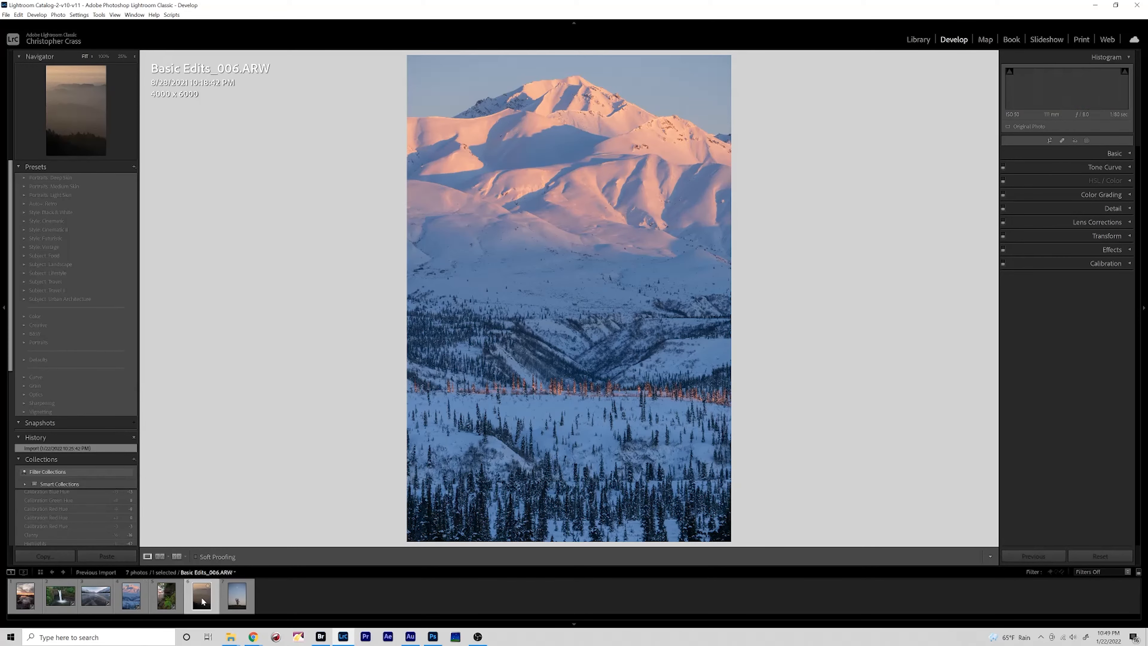
# Open the tree and moon photo Basic Edits_007.ARW for editing and inspect the moon up close.
pyautogui.click(237, 597)
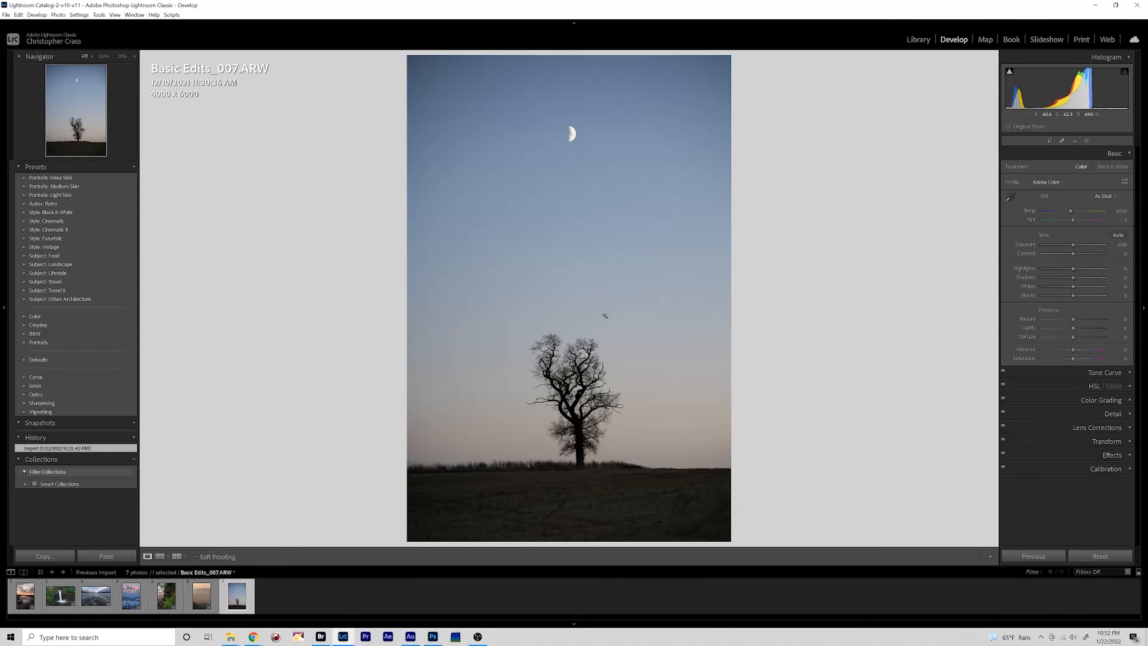
pyautogui.click(559, 140)
pyautogui.click(568, 131)
# Enable lens profile corrections and chromatic aberration removal on the tree photo, with Canon as the lens make.
pyautogui.click(1127, 153)
pyautogui.click(1118, 226)
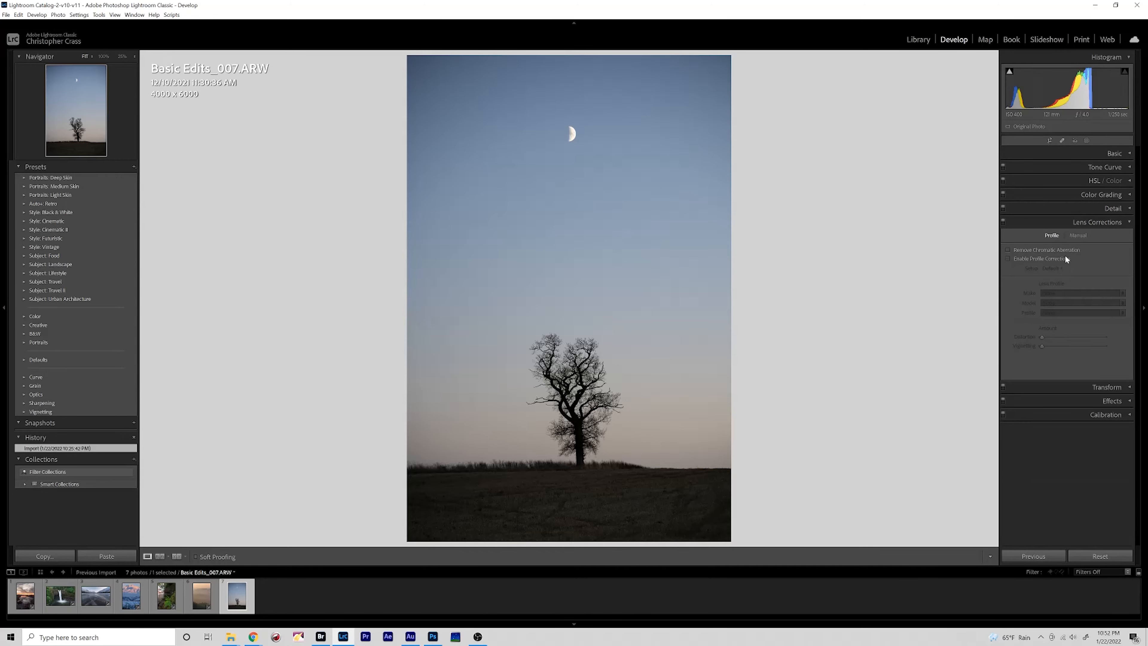
pyautogui.click(1025, 259)
pyautogui.click(1020, 250)
pyautogui.click(1076, 292)
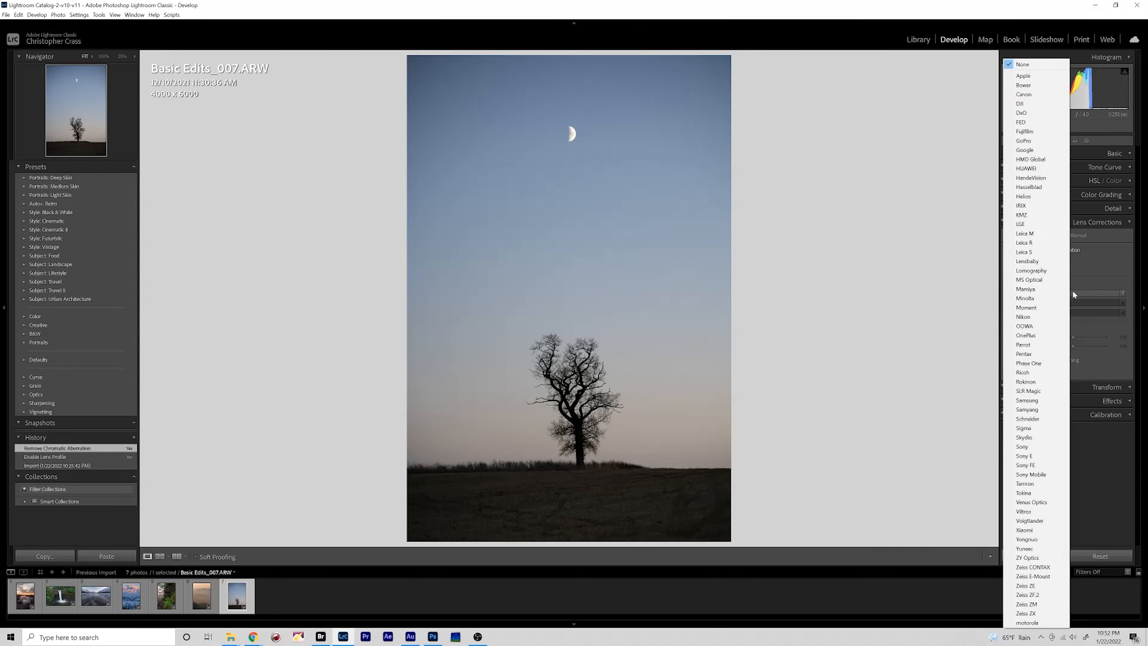
pyautogui.click(1046, 116)
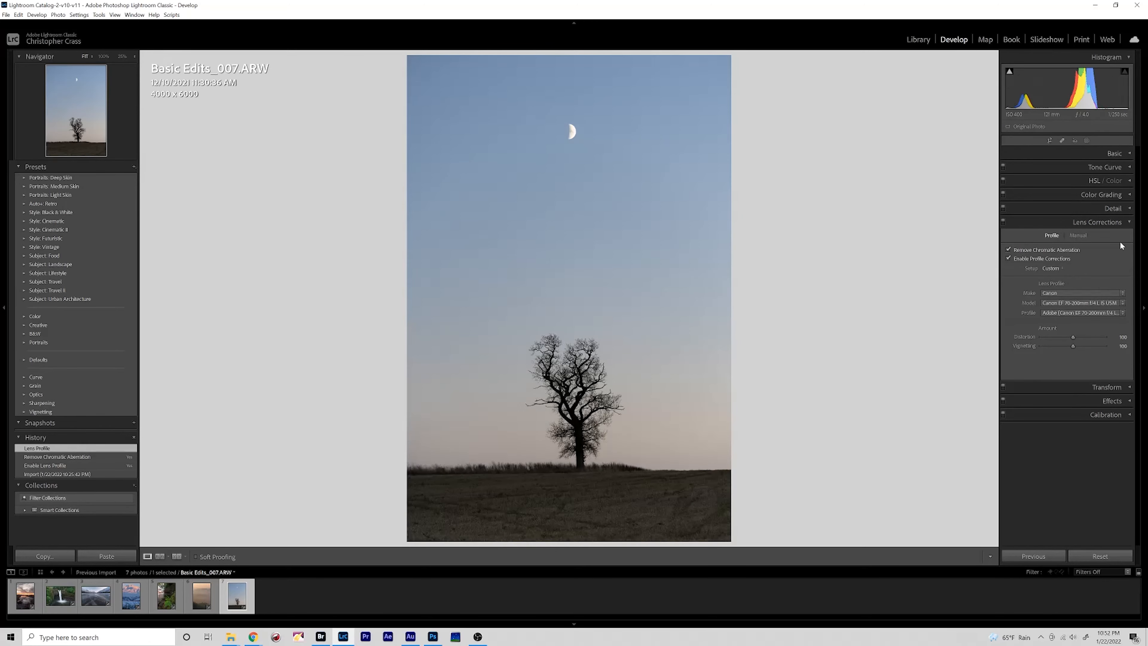
pyautogui.click(1112, 222)
# Apply the Adobe Landscape profile to the tree photo and set its exposure to +0.77.
pyautogui.click(1121, 154)
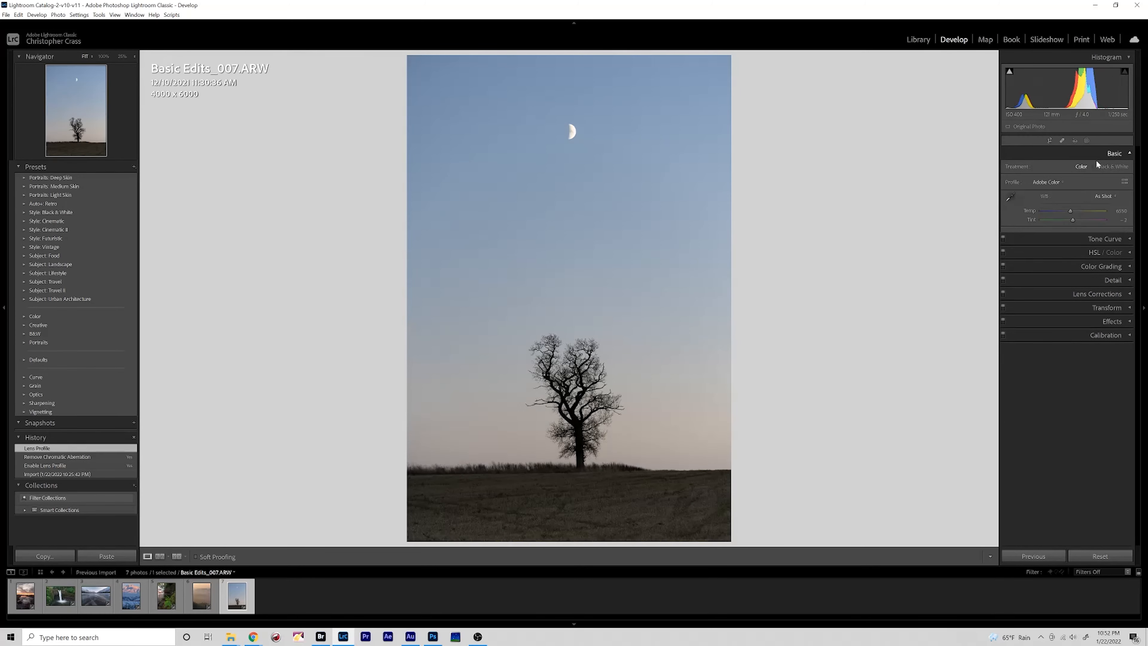
pyautogui.click(1047, 182)
pyautogui.click(1053, 201)
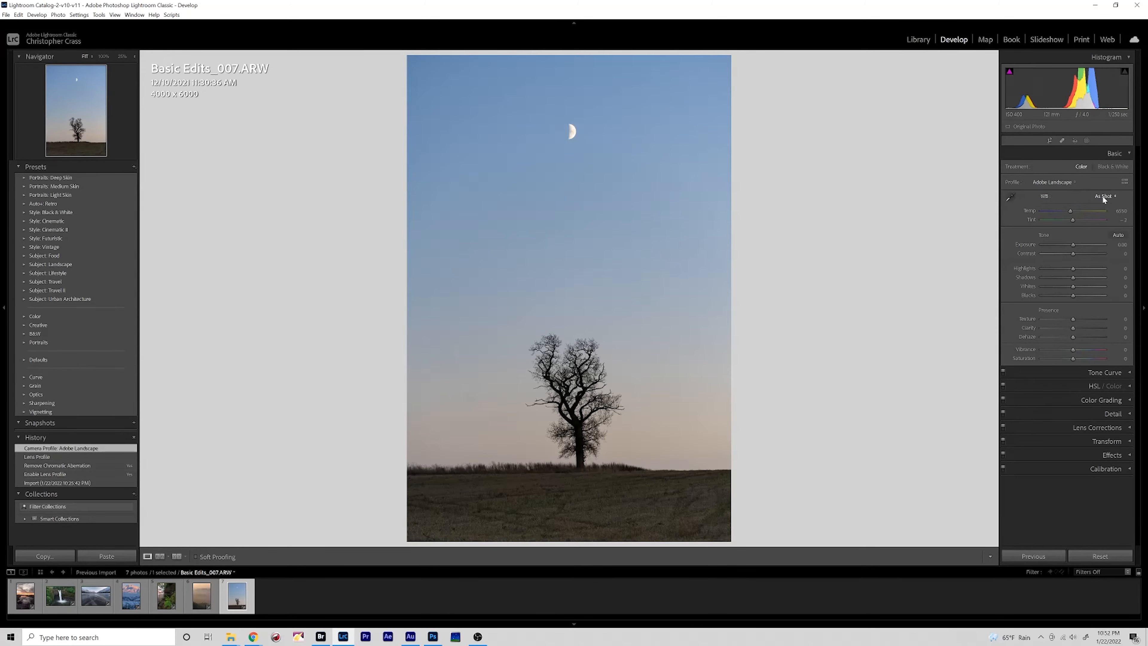
pyautogui.moveTo(1072, 247); pyautogui.dragTo(1077, 246)
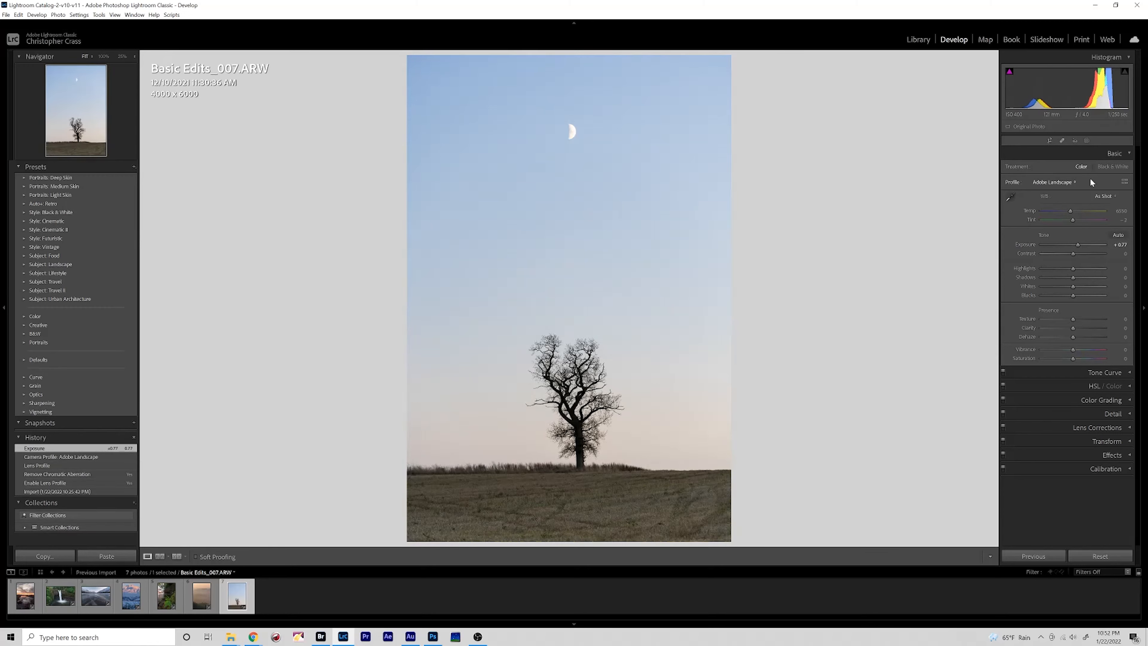
# Set the tree photo's white balance to Auto after comparing it with As Shot, and warm the temperature to about 7600.
pyautogui.click(1102, 198)
pyautogui.click(1093, 216)
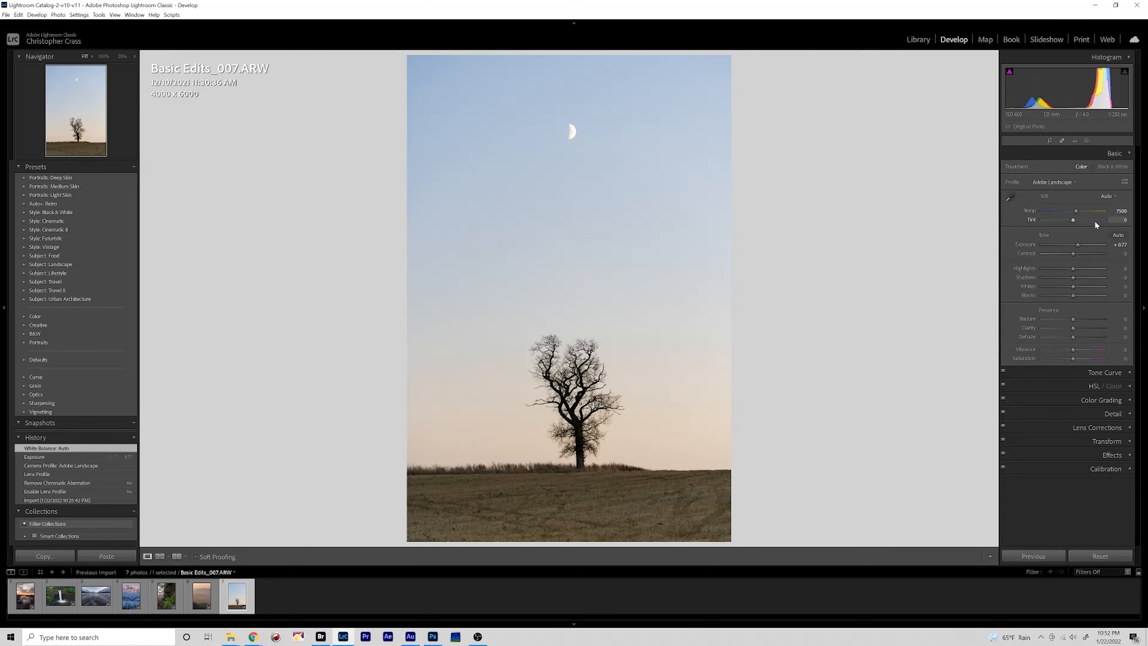
pyautogui.click(1102, 197)
pyautogui.click(1094, 207)
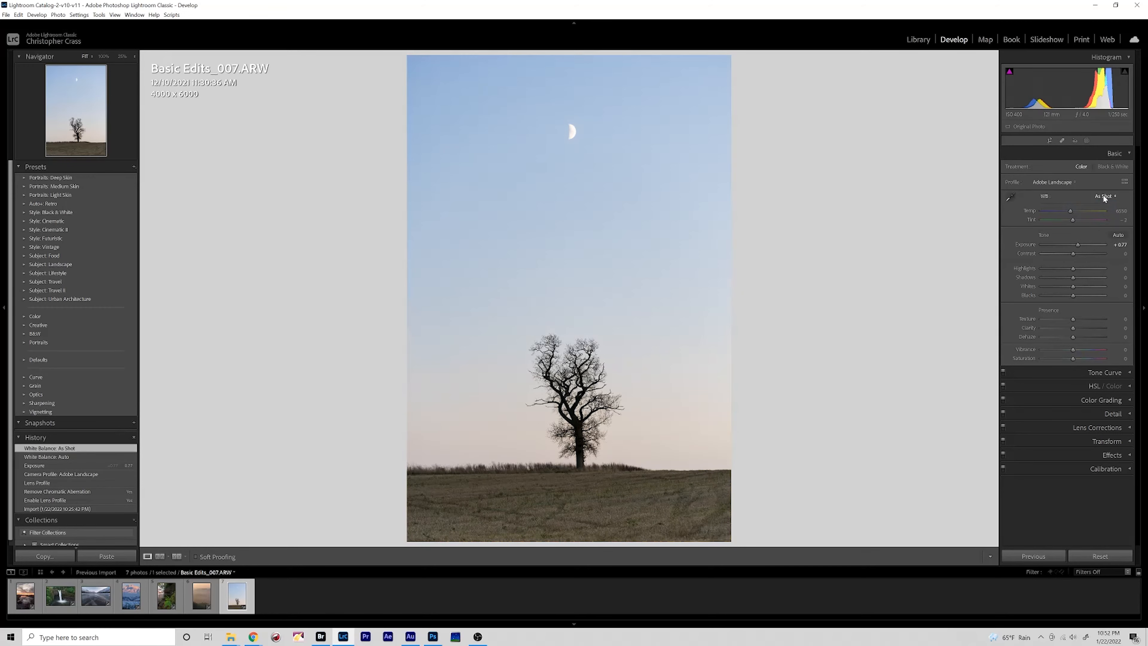
pyautogui.click(1103, 196)
pyautogui.click(1094, 215)
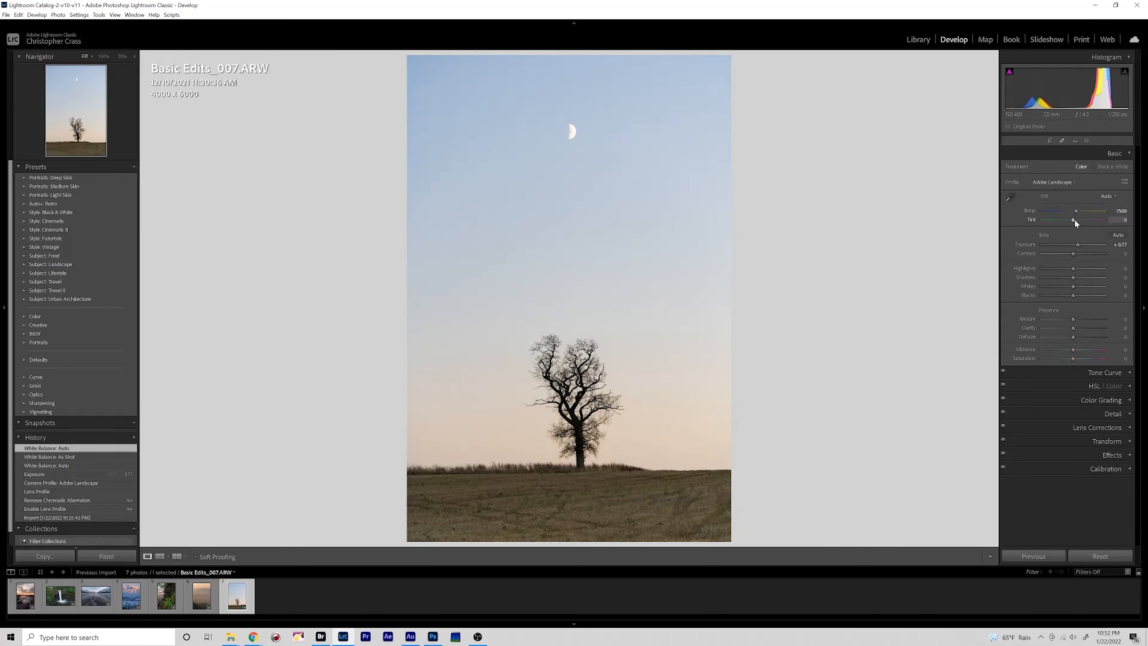
pyautogui.moveTo(1074, 211); pyautogui.dragTo(1076, 210)
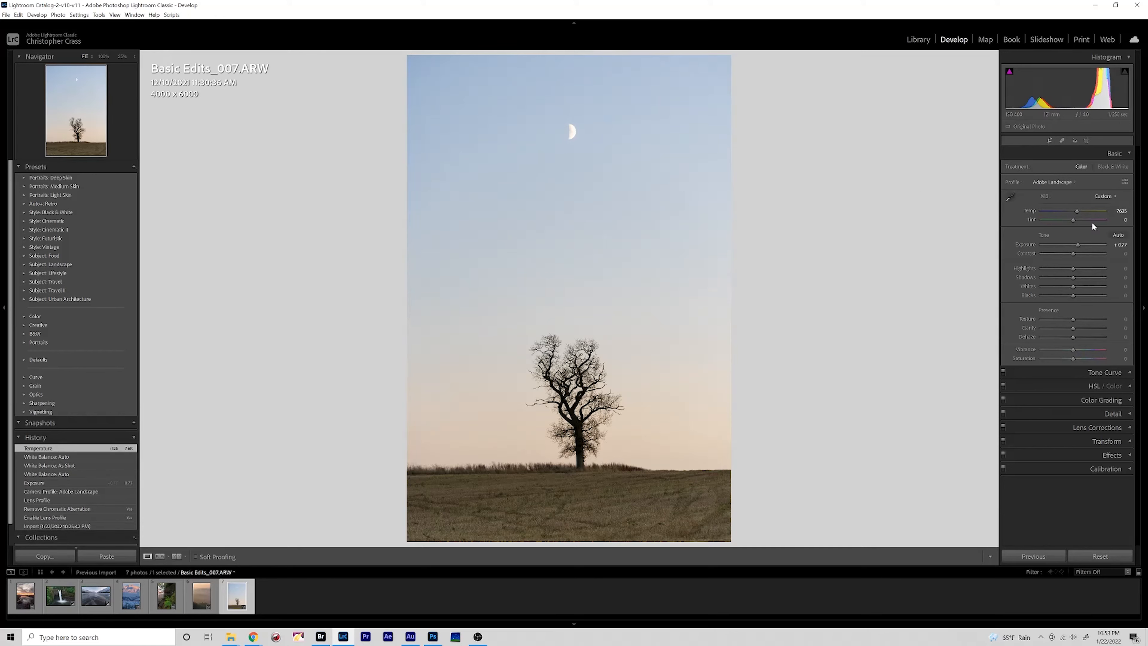
# Try a tint of +9, undo it and set the tint to +4, briefly comparing against the As Shot white balance.
pyautogui.moveTo(1073, 221); pyautogui.dragTo(1075, 220)
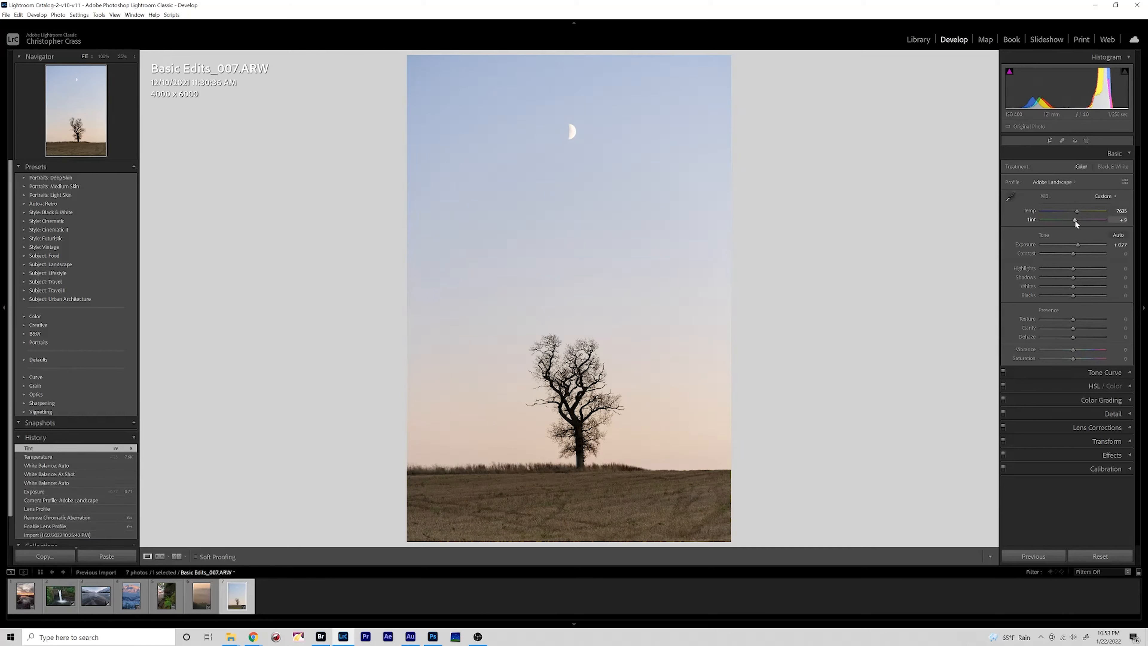
pyautogui.hotkey('ctrl', 'z')
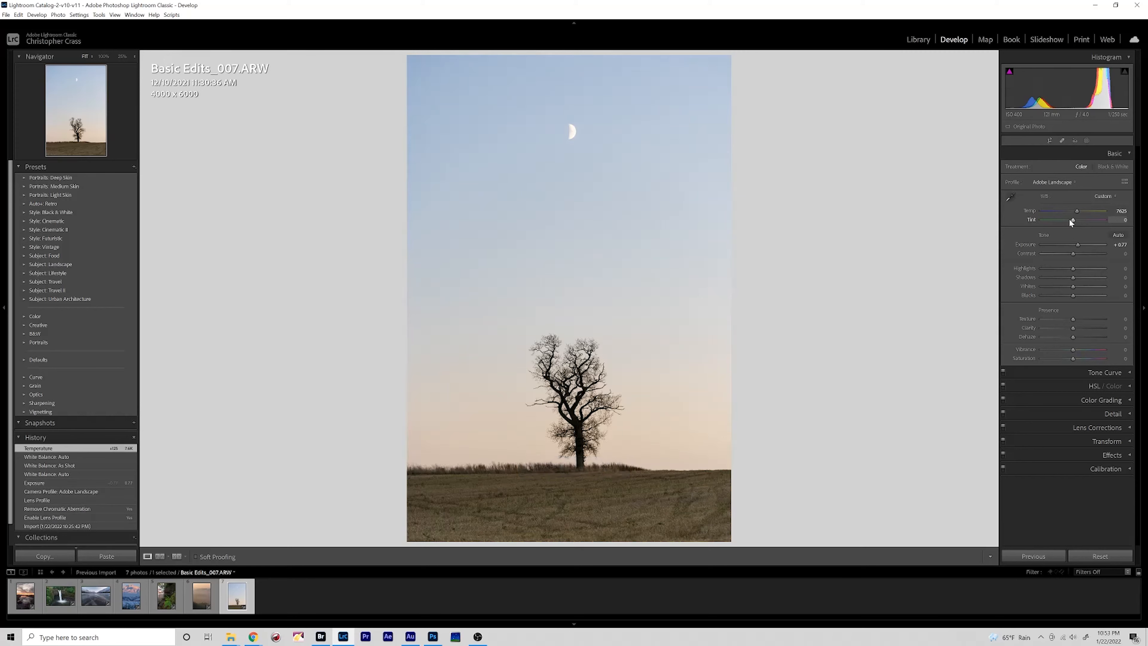
pyautogui.moveTo(1073, 220); pyautogui.dragTo(1073, 221)
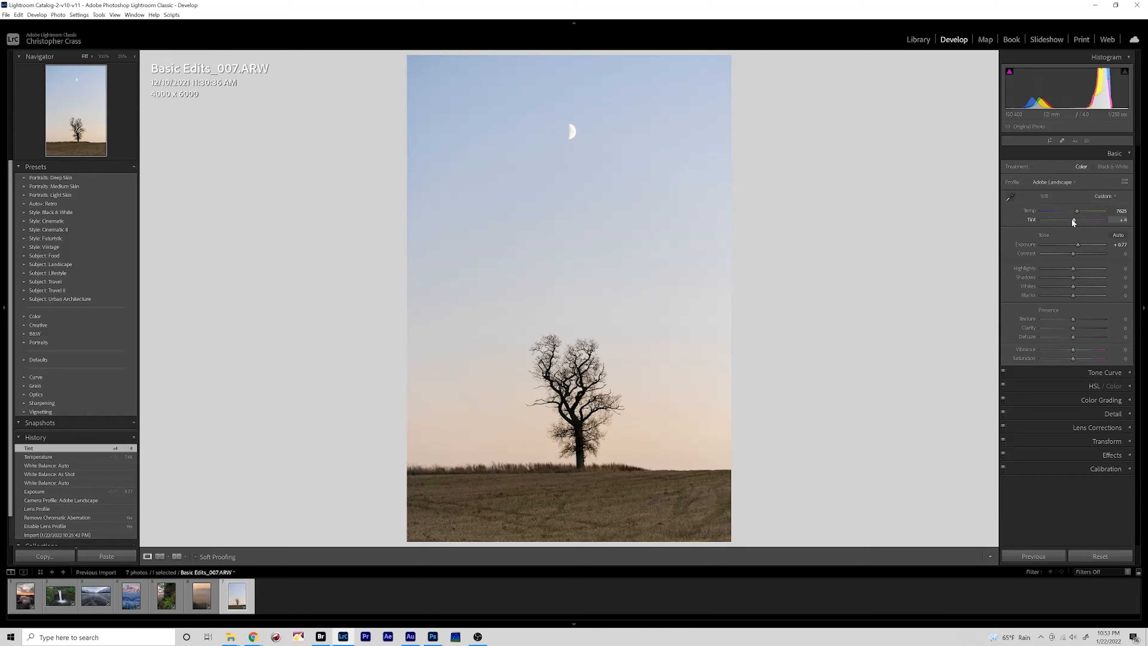
pyautogui.click(1109, 197)
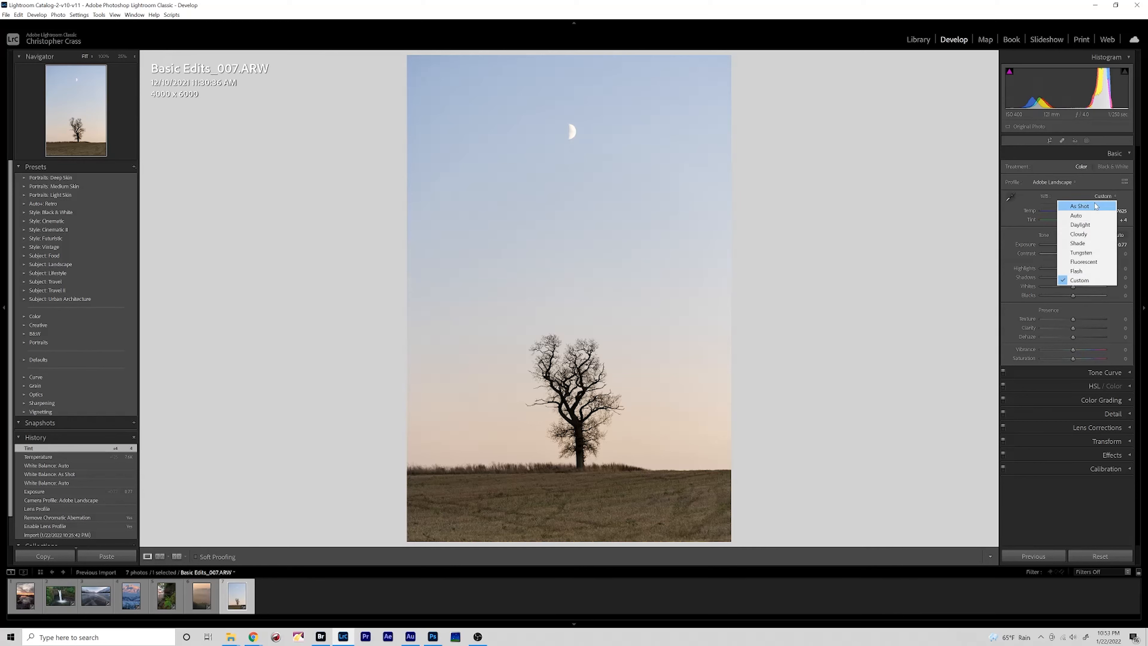
pyautogui.click(1094, 206)
pyautogui.hotkey('ctrl', 'z')
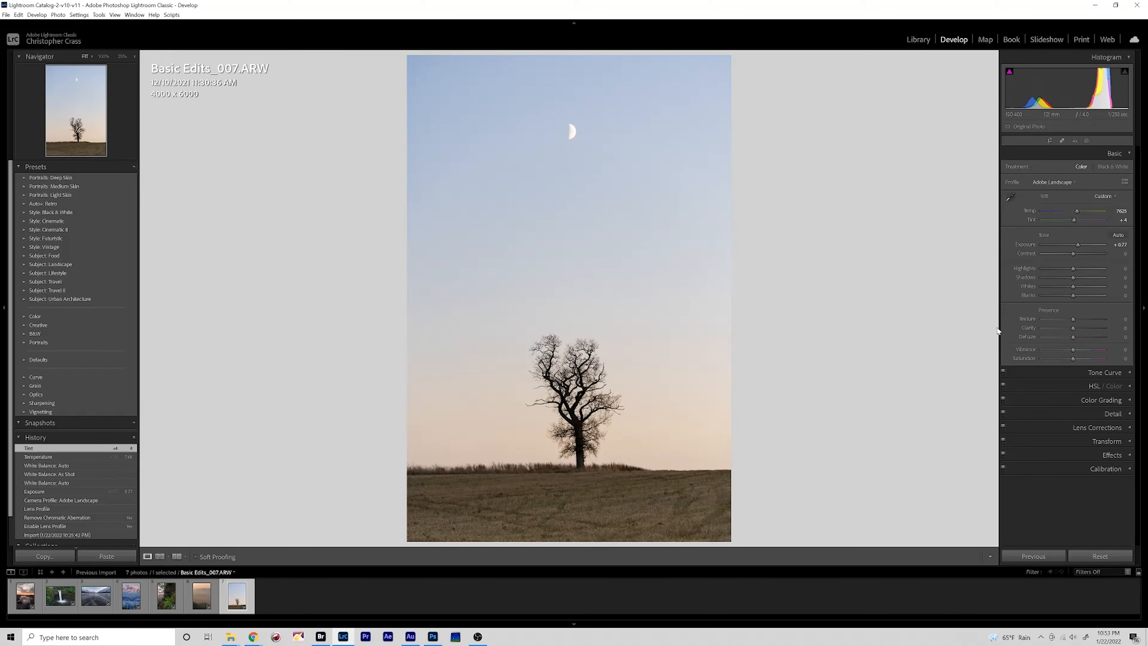
# Set the tree photo's highlights to -59, shadows to +28 and clarity to -16.
pyautogui.moveTo(1068, 269)
pyautogui.mouseDown()
pyautogui.moveTo(1054, 269)
pyautogui.moveTo(1084, 278)
pyautogui.mouseUp()
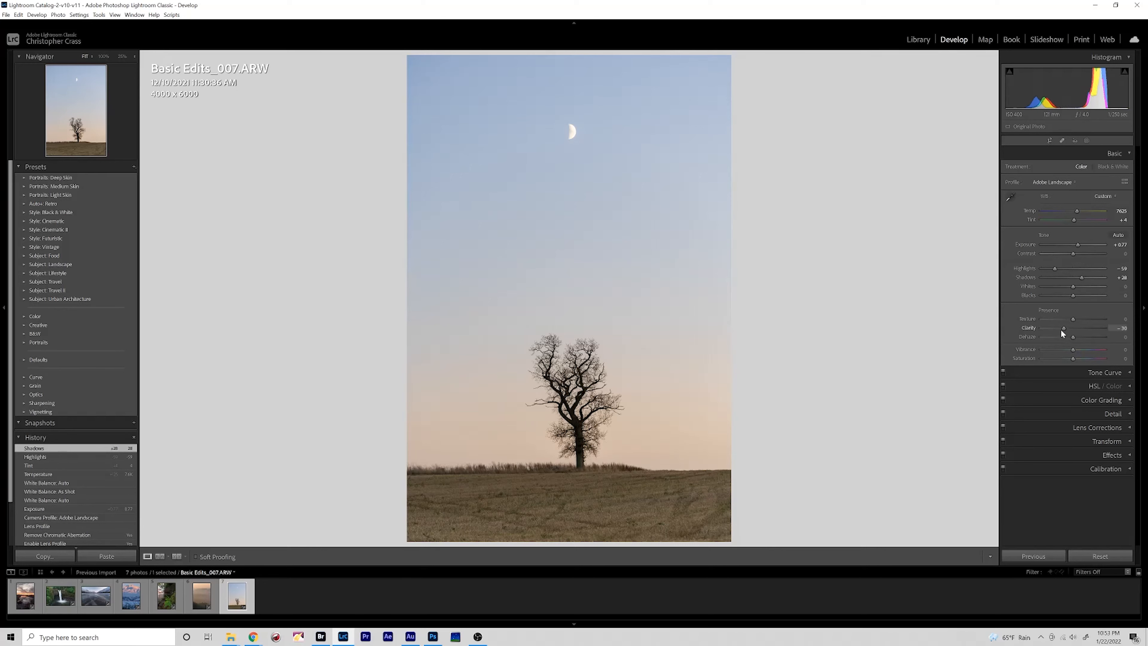
pyautogui.moveTo(1061, 331); pyautogui.dragTo(1067, 325)
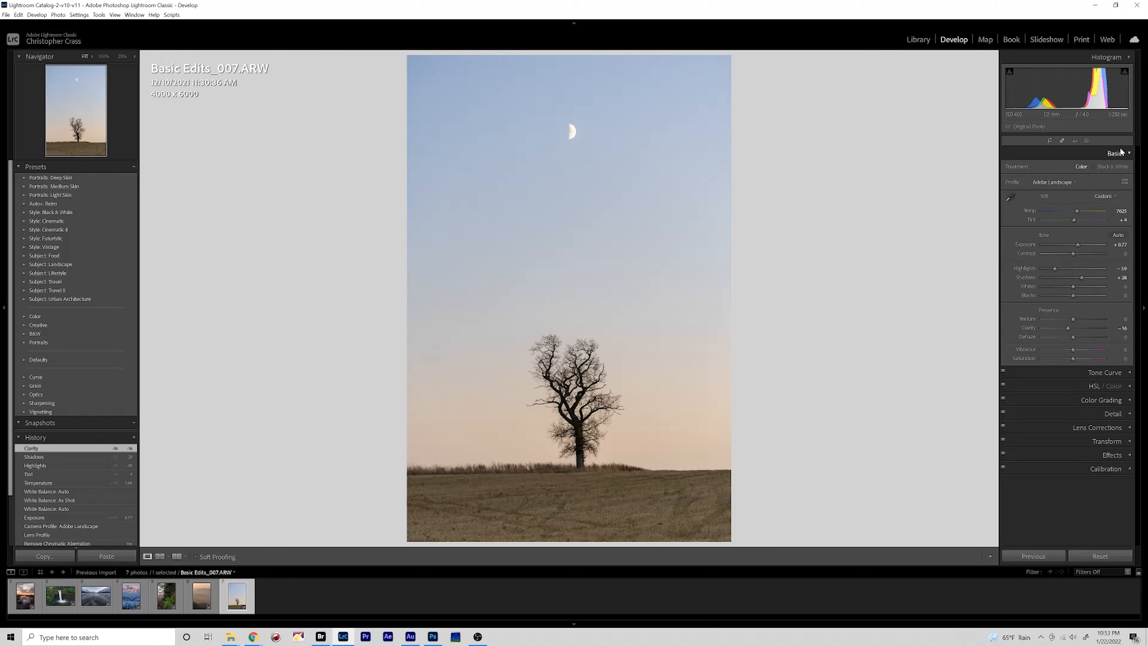
pyautogui.click(1130, 155)
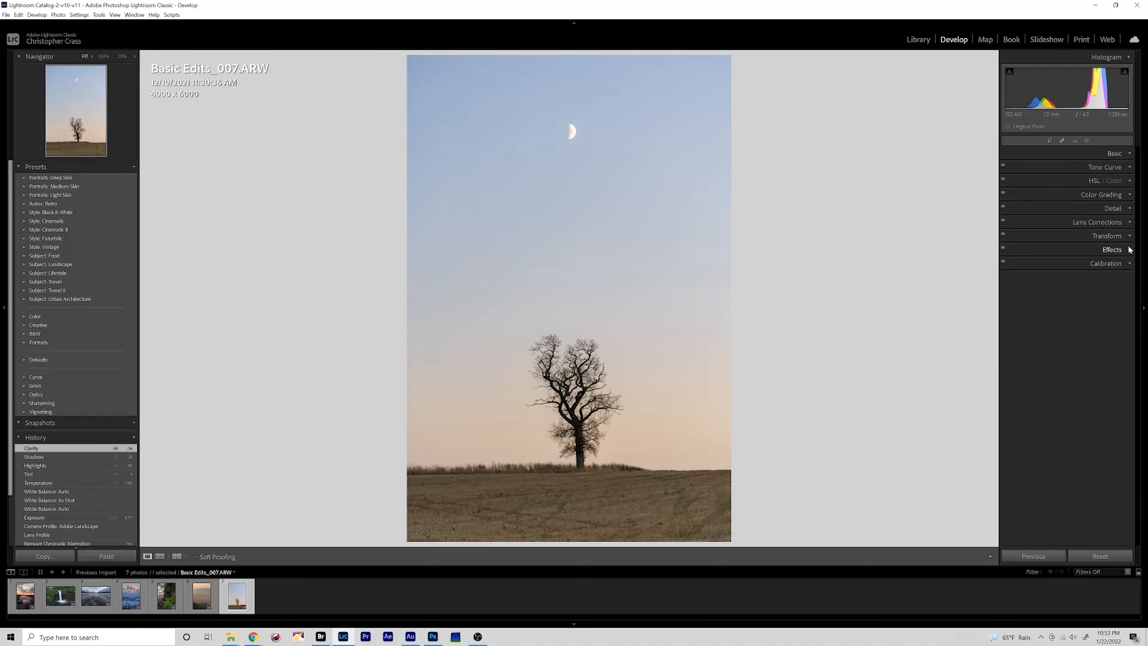
# Calibrate the tree photo with red primary hue -8 and a slightly raised green primary hue.
pyautogui.click(1129, 262)
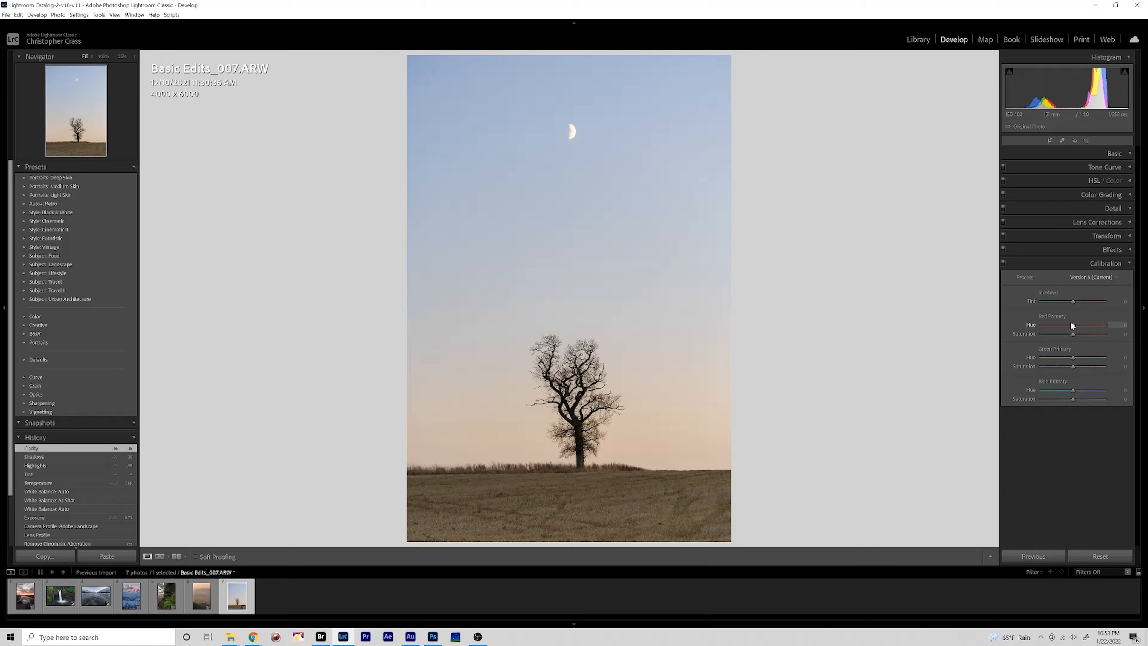
pyautogui.moveTo(1071, 325); pyautogui.dragTo(1076, 359)
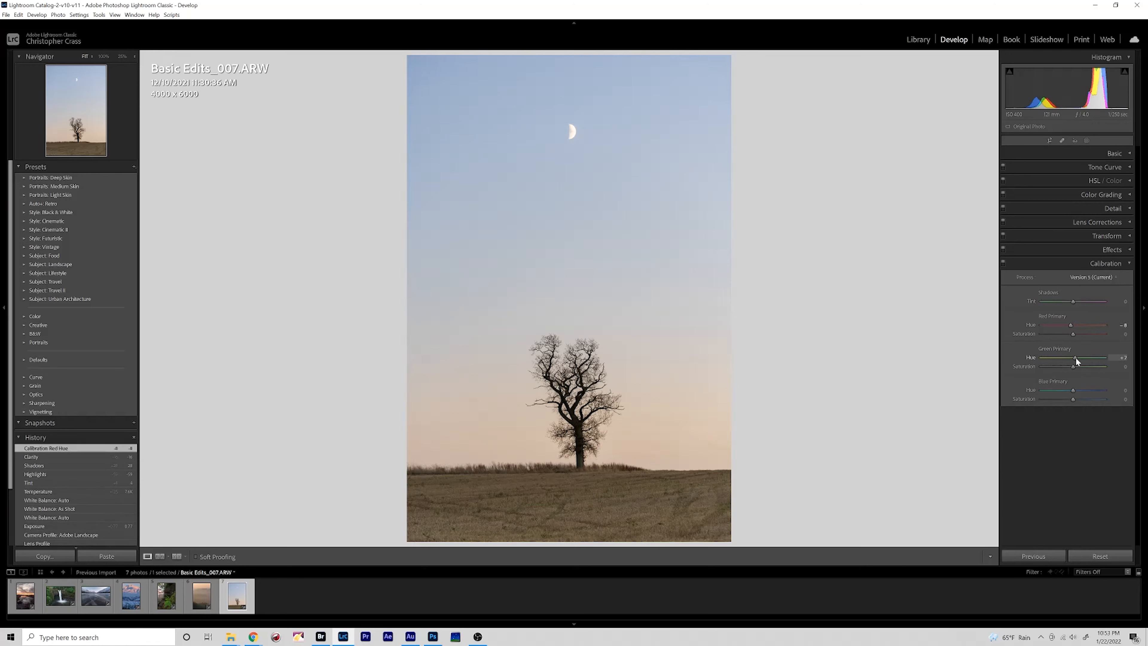